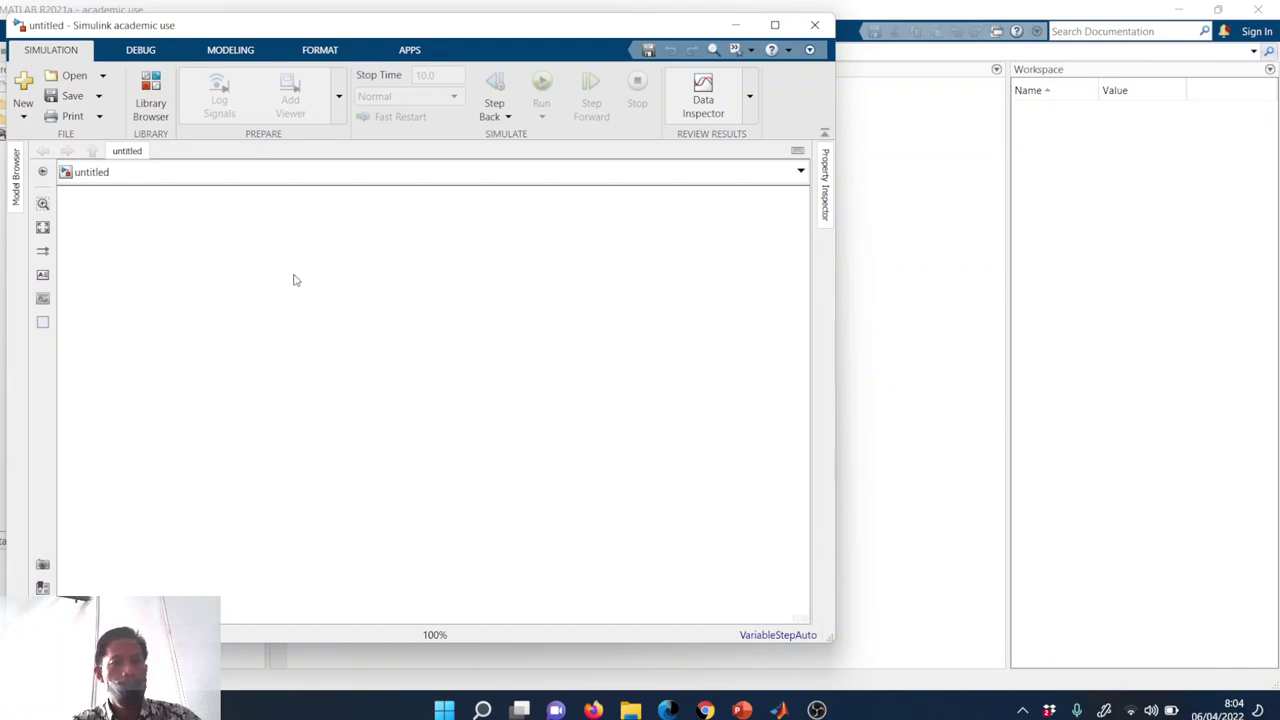
# - Add a Transfer Fcn block from the Continuous library to the empty model and enlarge it
pyautogui.click(151, 95)
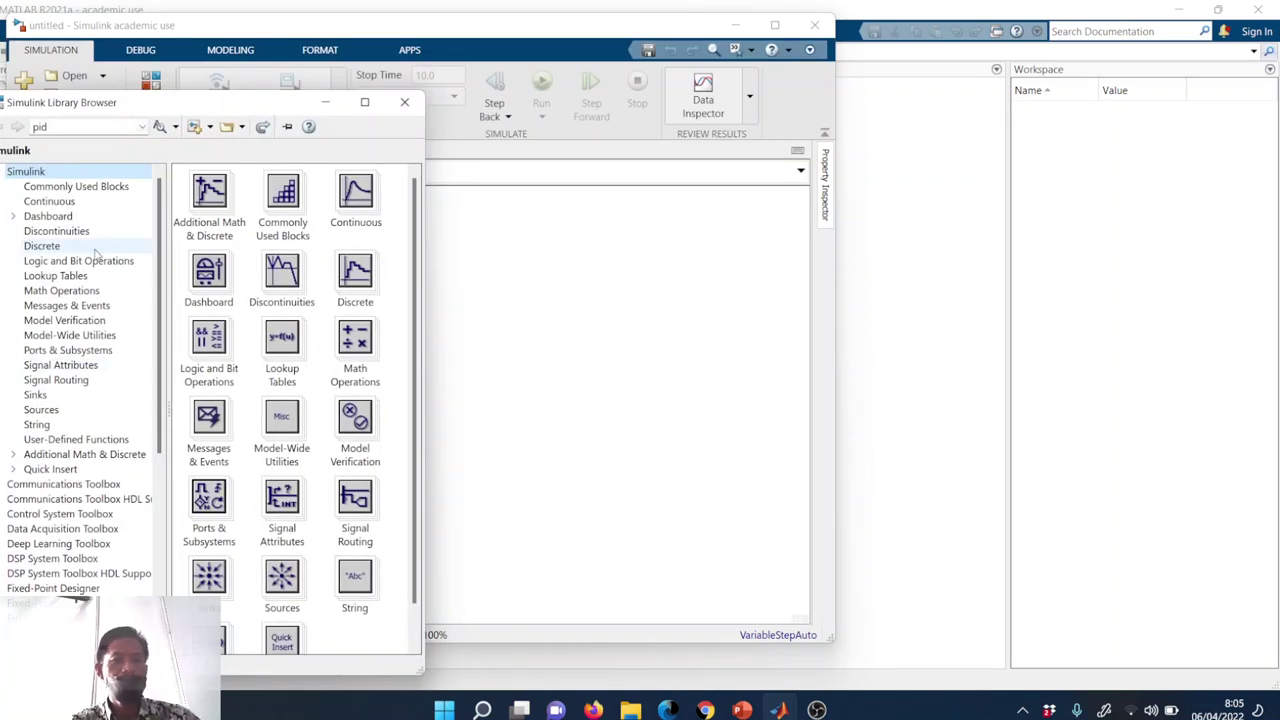
pyautogui.click(72, 203)
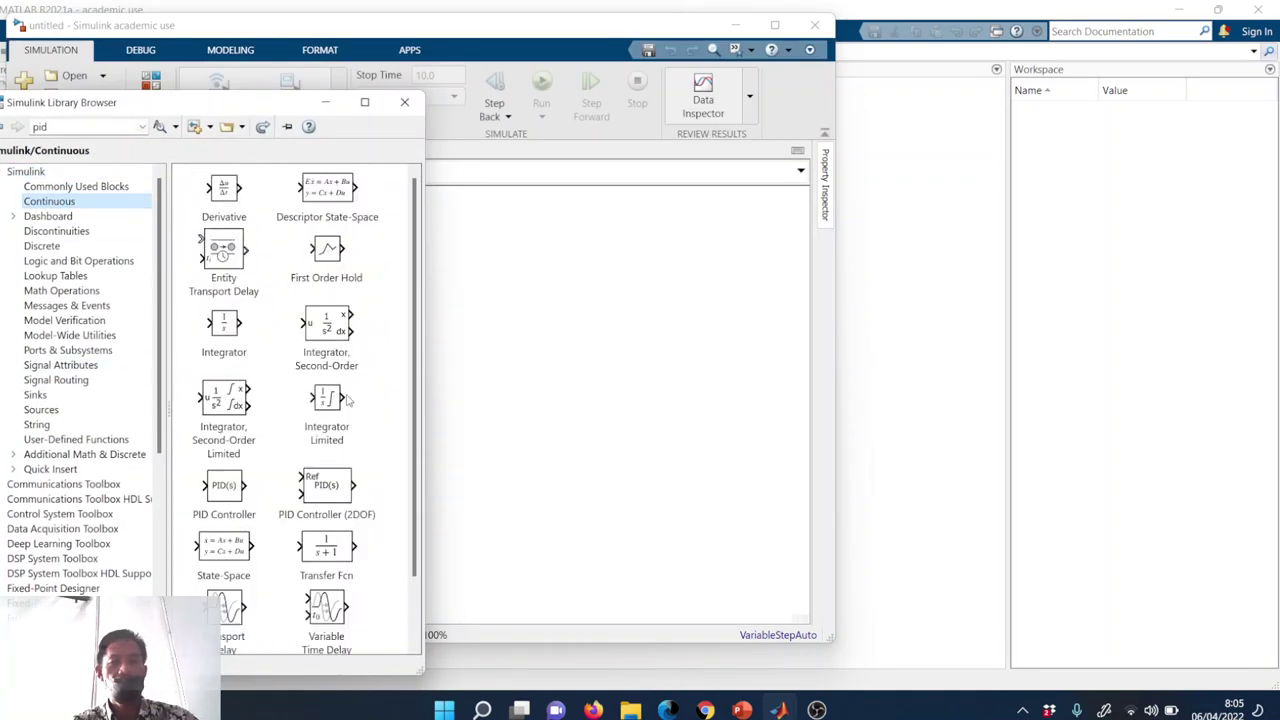
pyautogui.click(346, 557)
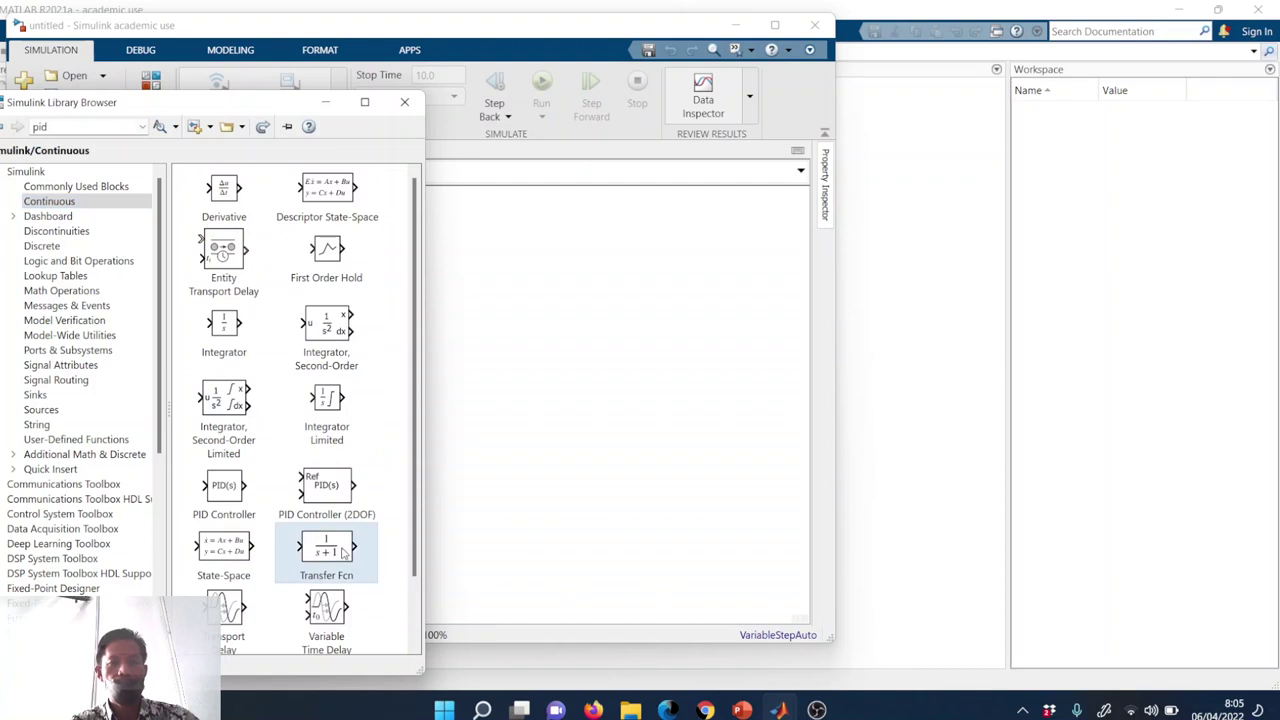
pyautogui.moveTo(344, 553); pyautogui.dragTo(598, 298)
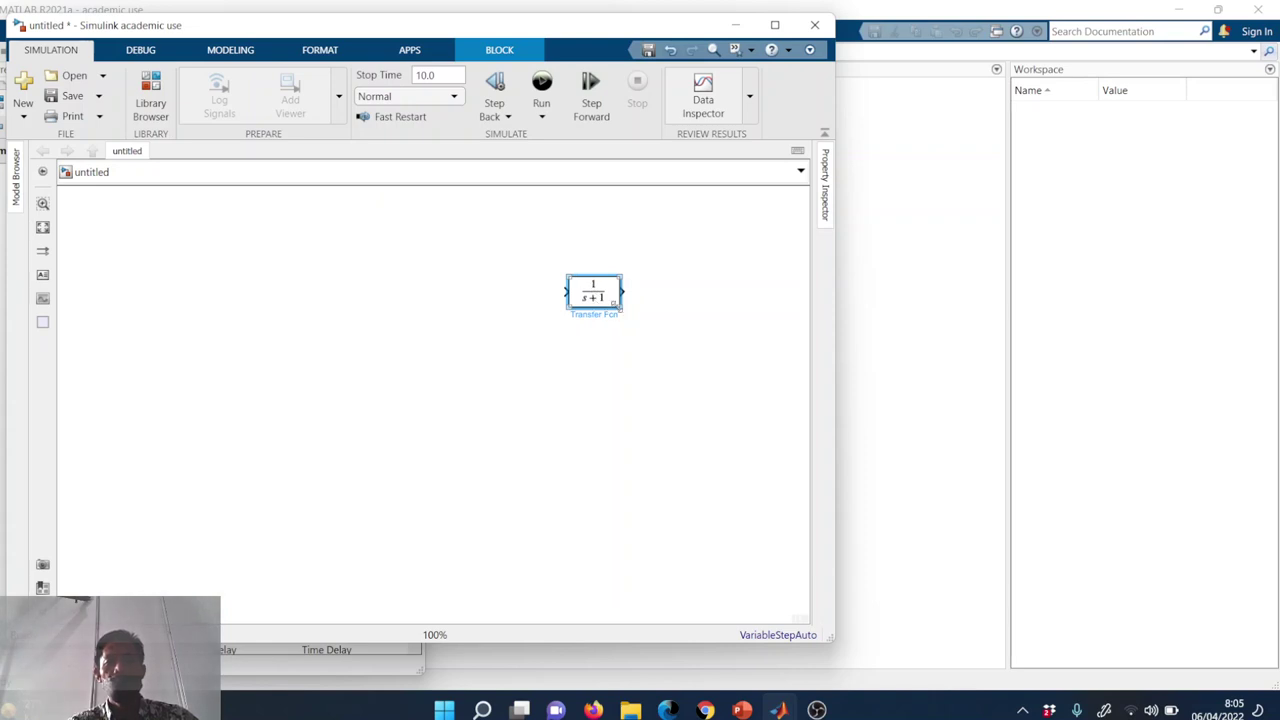
pyautogui.moveTo(614, 305); pyautogui.dragTo(647, 333)
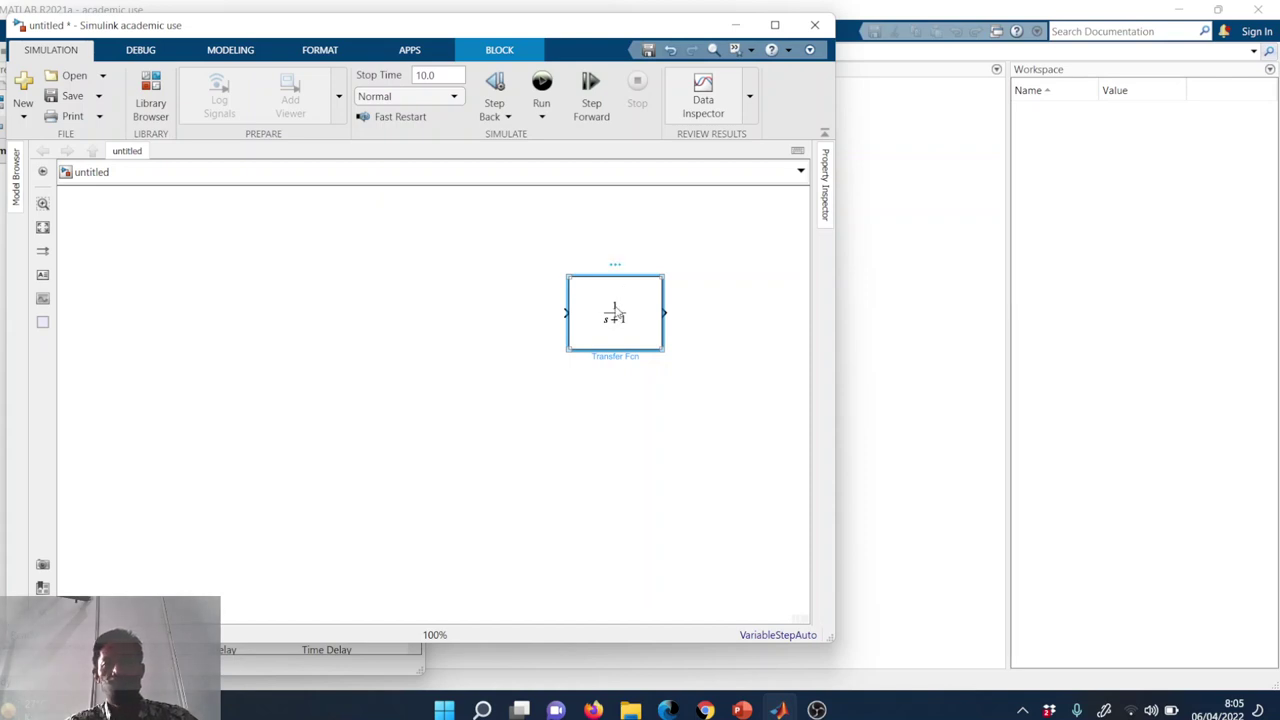
# - Set the Transfer Fcn numerator coefficients to [5] and denominator coefficients to [10 1], and shift the block slightly up and left
pyautogui.doubleClick(617, 313)
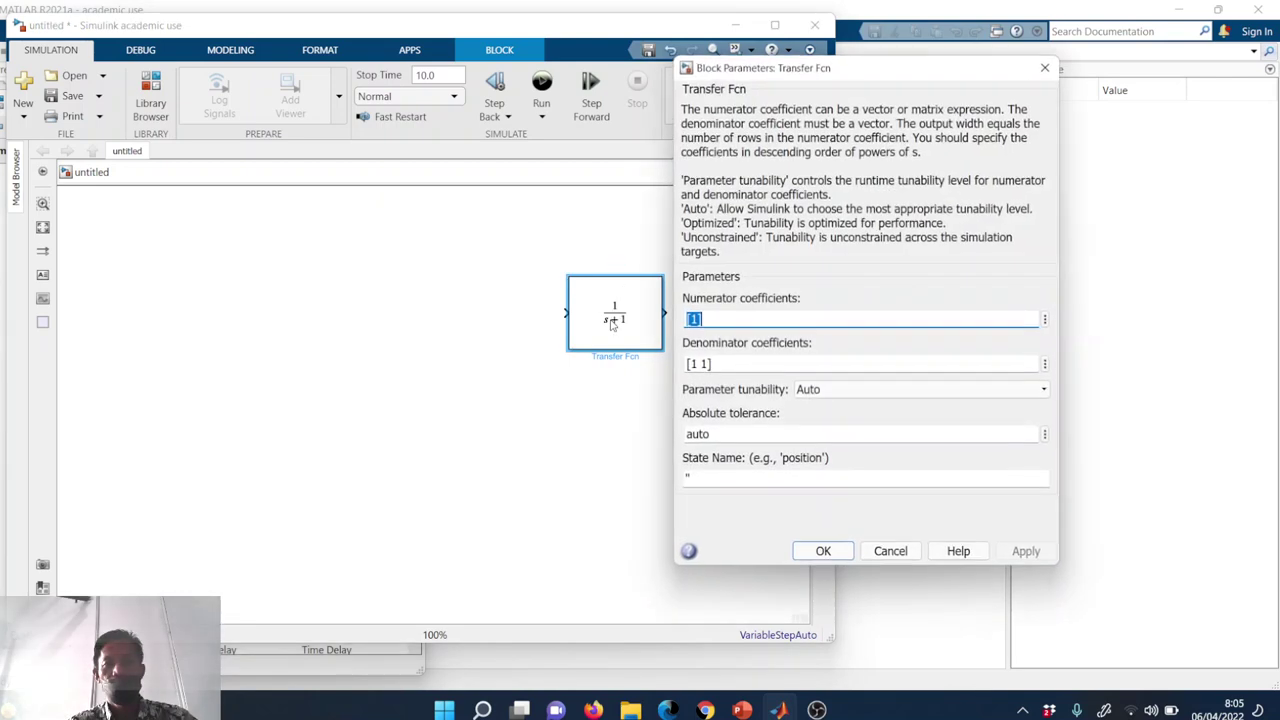
pyautogui.click(689, 318)
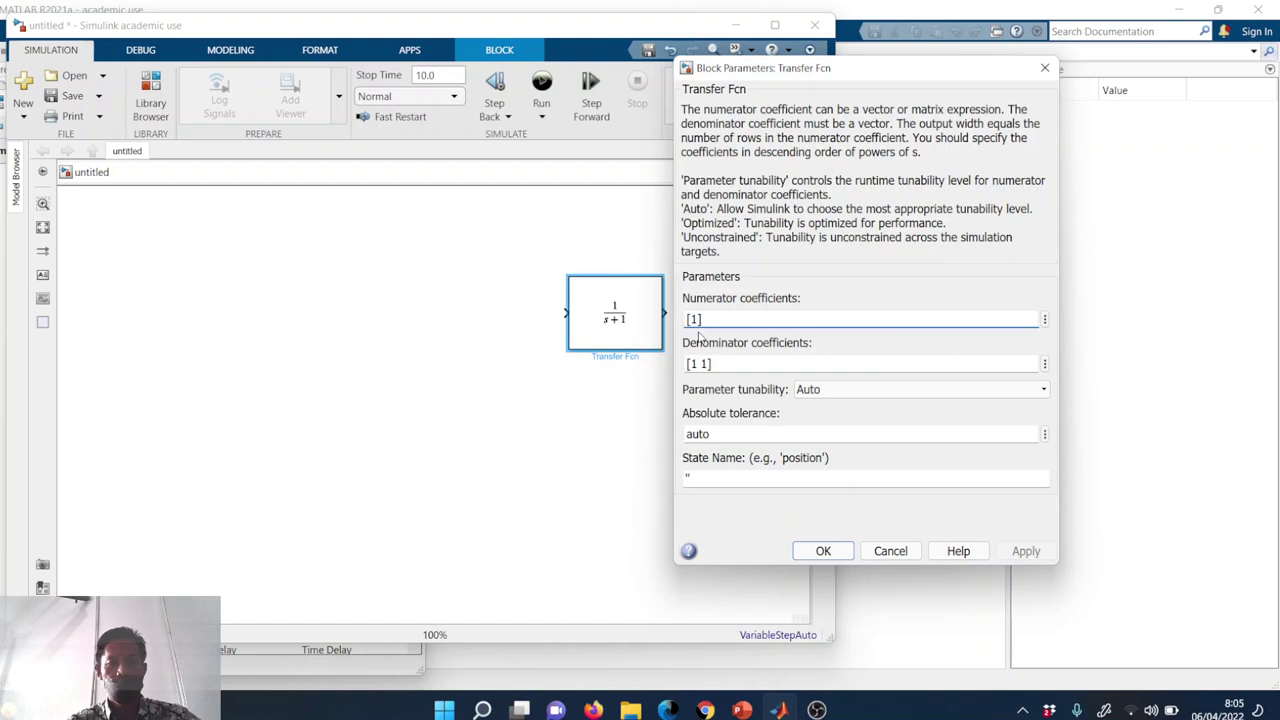
pyautogui.press('Delete')
pyautogui.write('5')
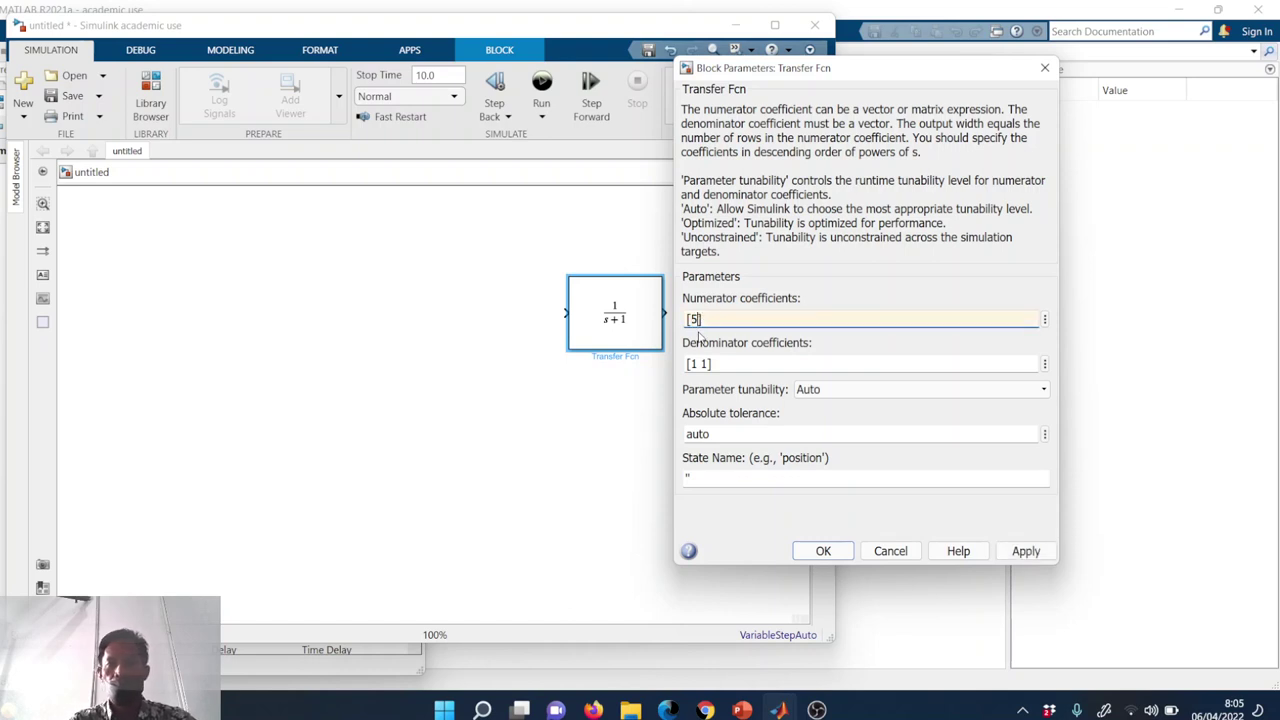
pyautogui.click(702, 364)
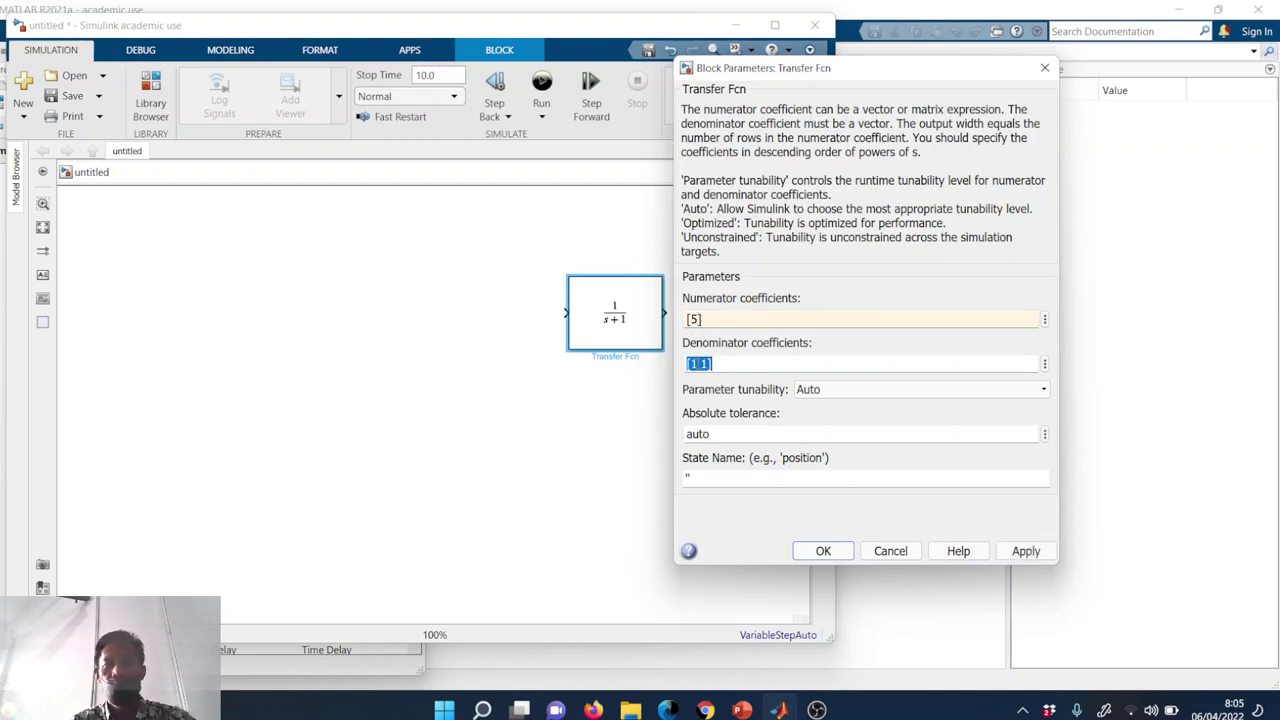
pyautogui.click(702, 364)
pyautogui.press('BackSpace')
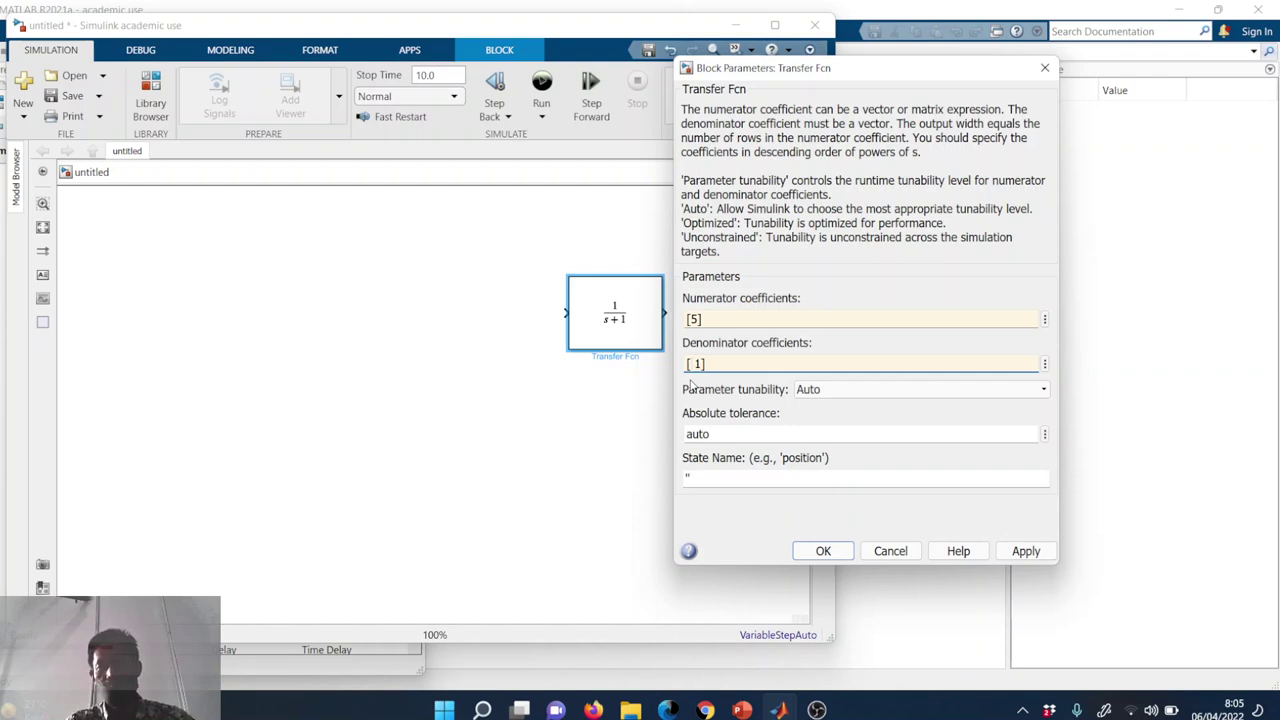
pyautogui.write('10')
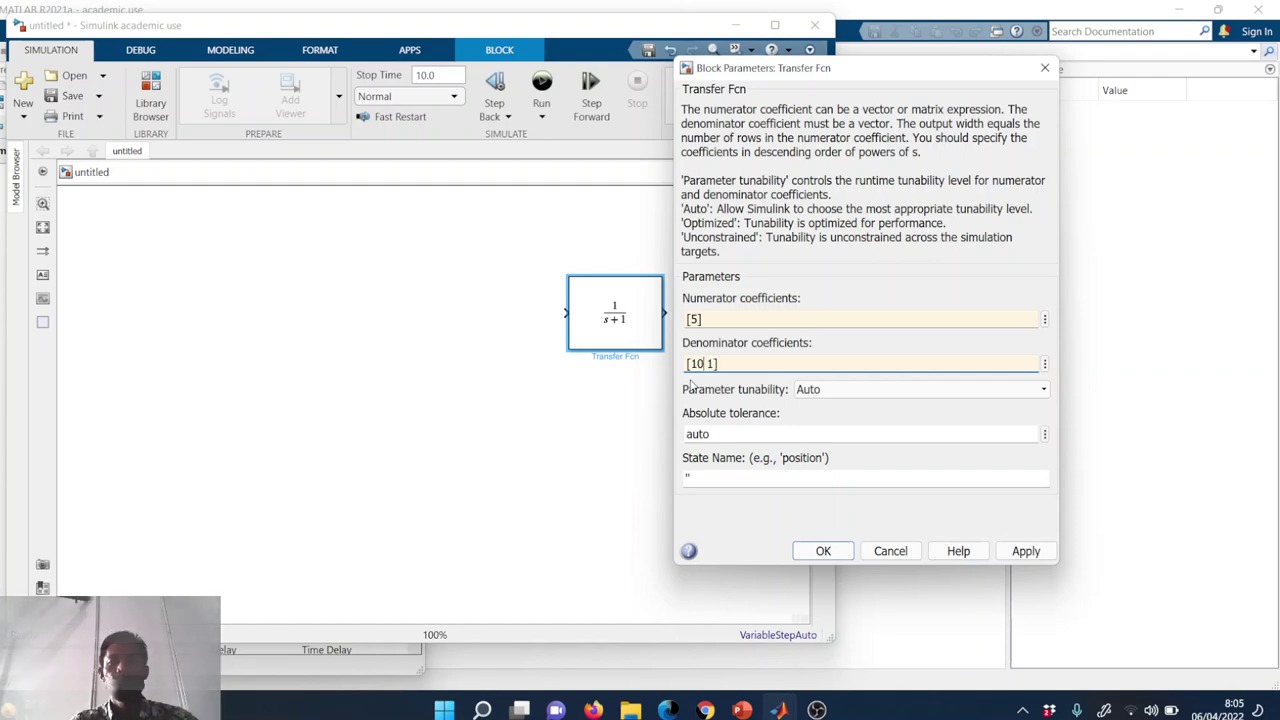
pyautogui.click(828, 555)
pyautogui.moveTo(628, 319); pyautogui.dragTo(594, 298)
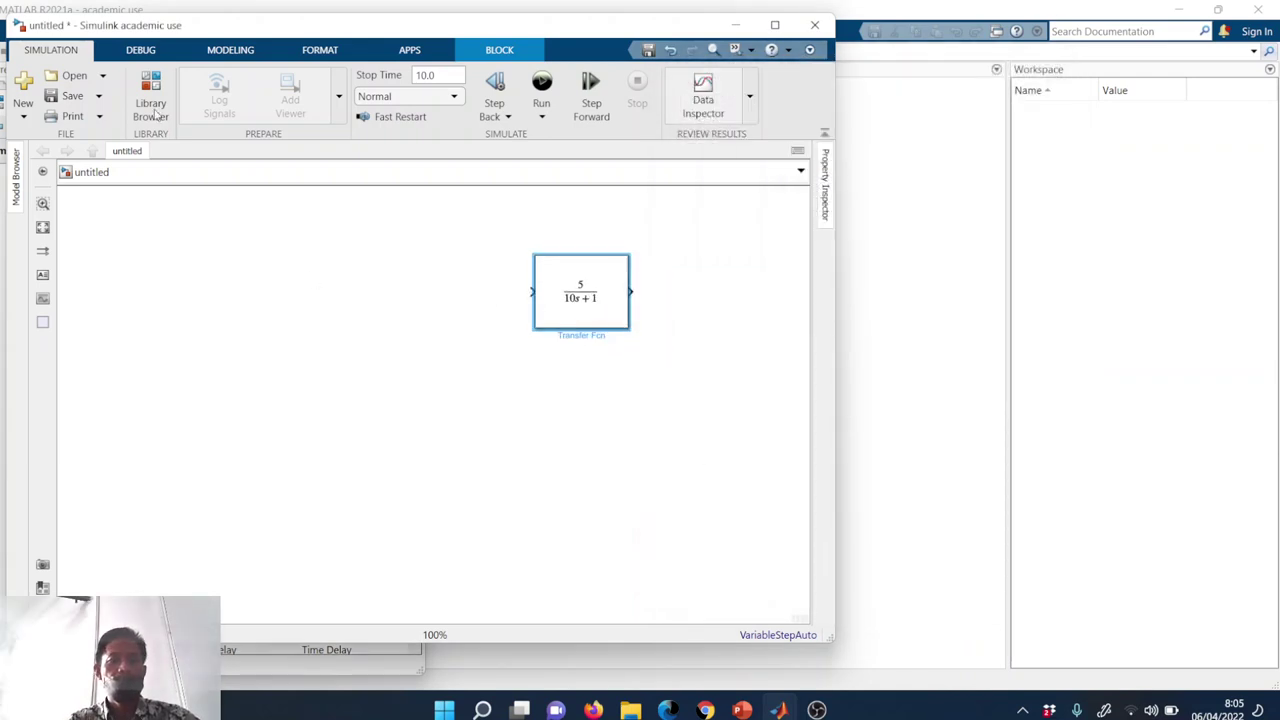
# - Add a Gain block from Commonly Used Blocks before the Transfer Fcn, connect it to that block's input, and move it slightly closer
pyautogui.click(152, 108)
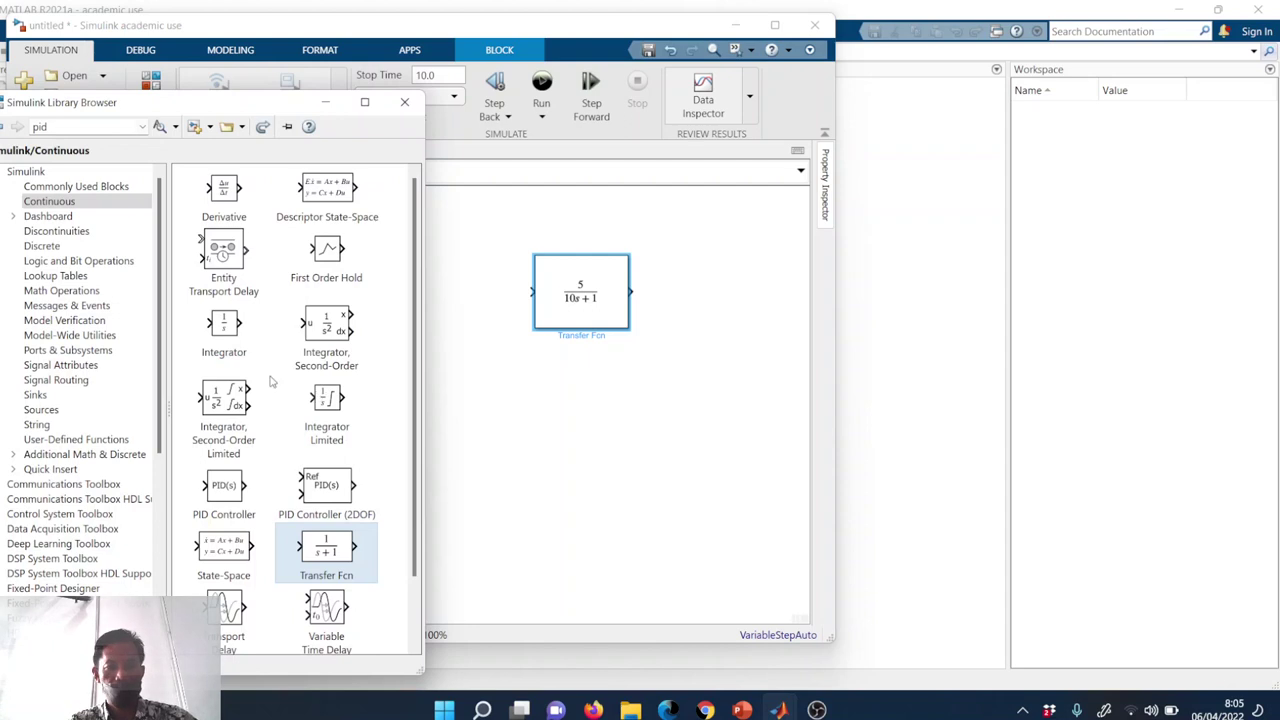
pyautogui.click(75, 186)
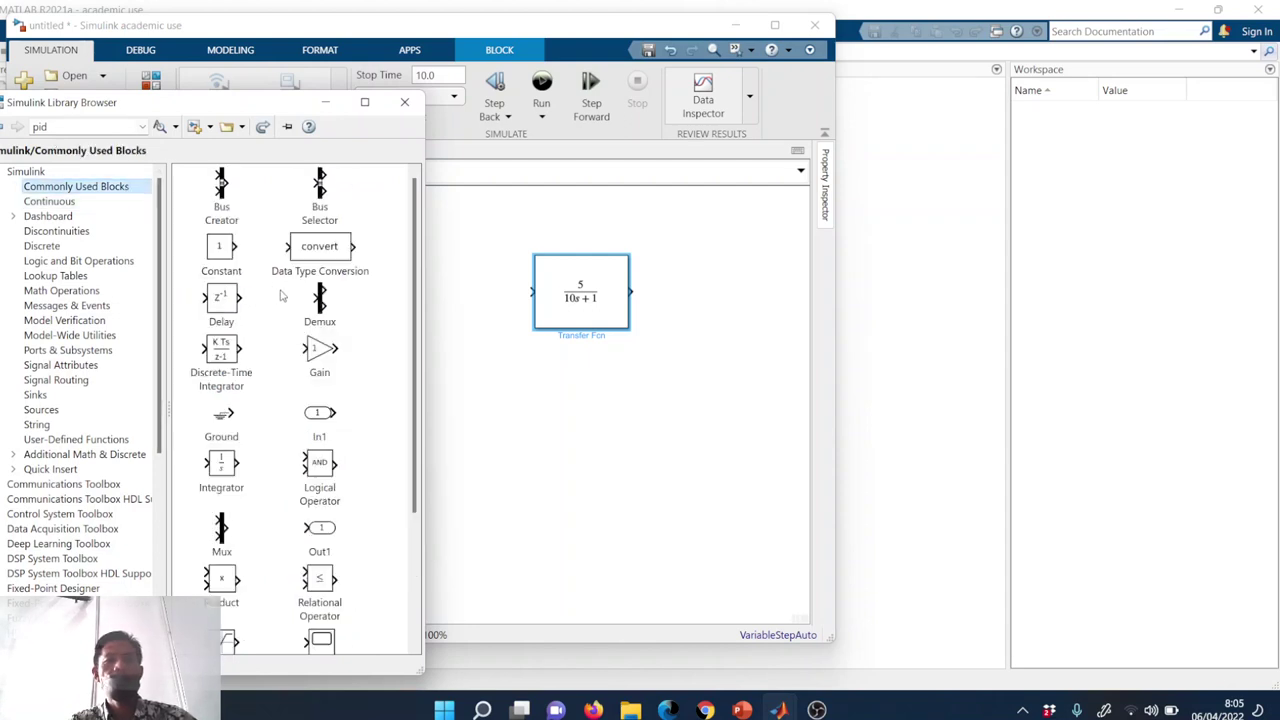
pyautogui.click(320, 364)
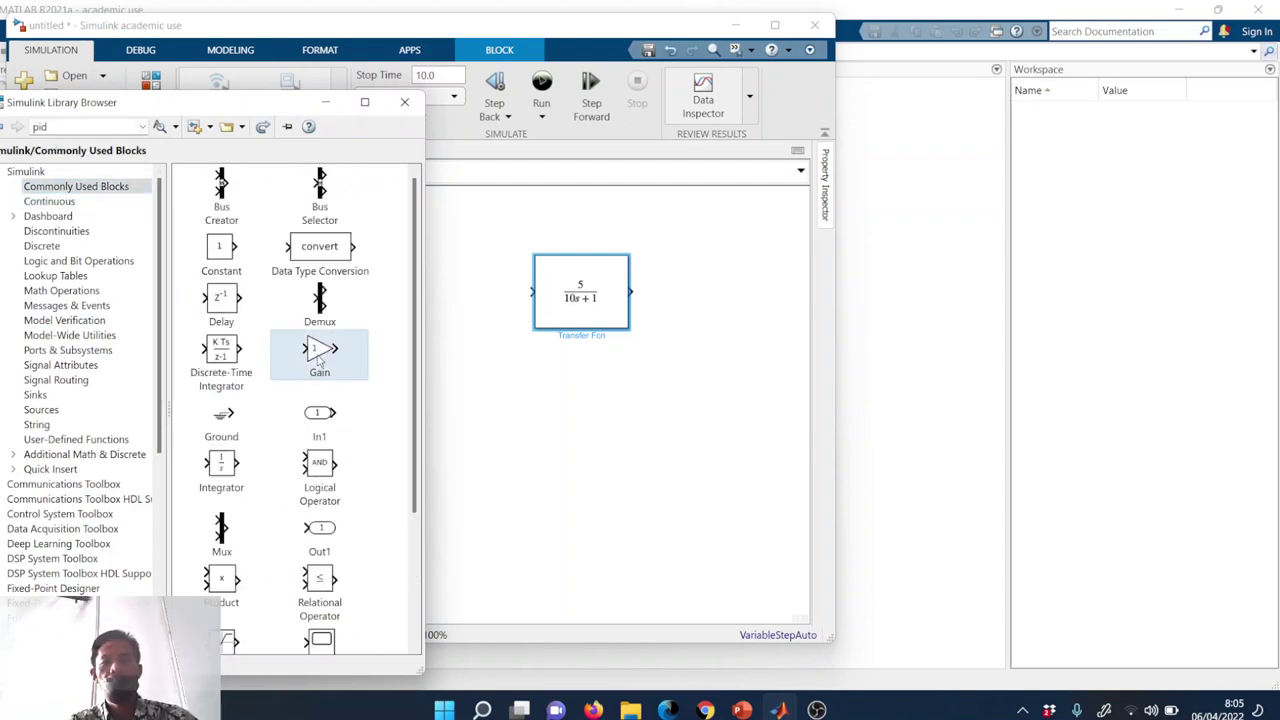
pyautogui.moveTo(318, 358); pyautogui.dragTo(421, 294)
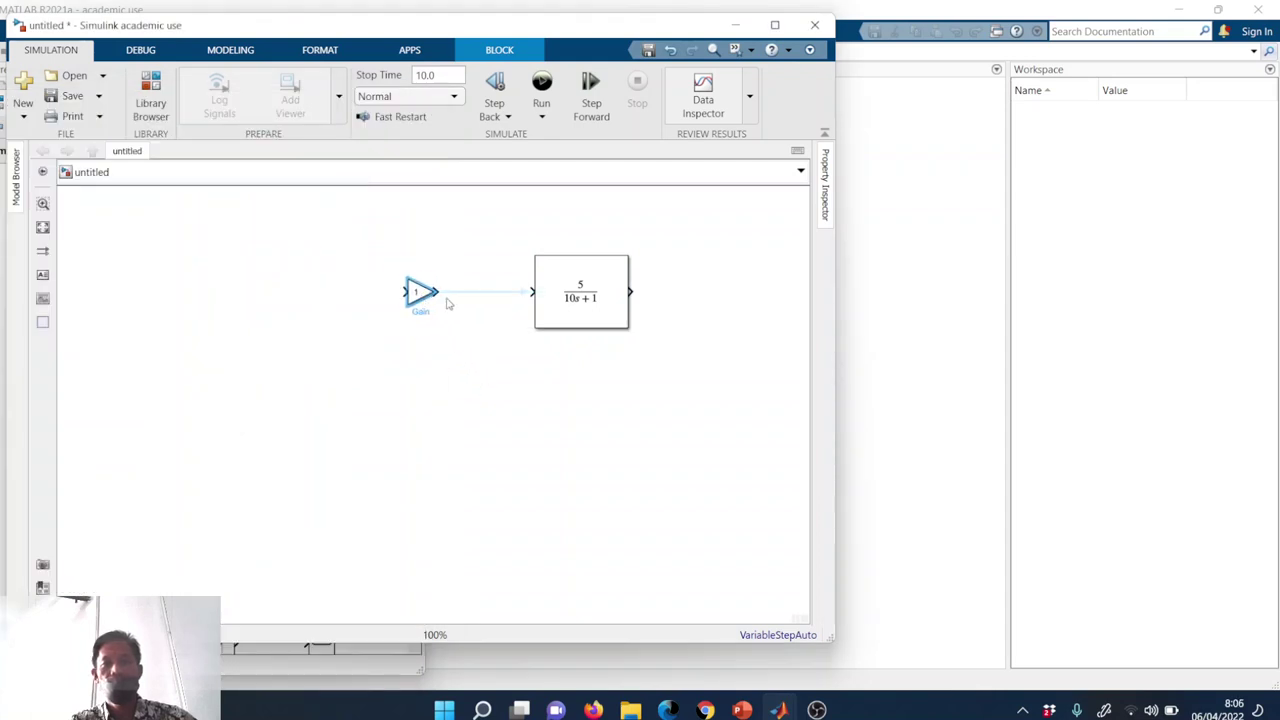
pyautogui.click(459, 295)
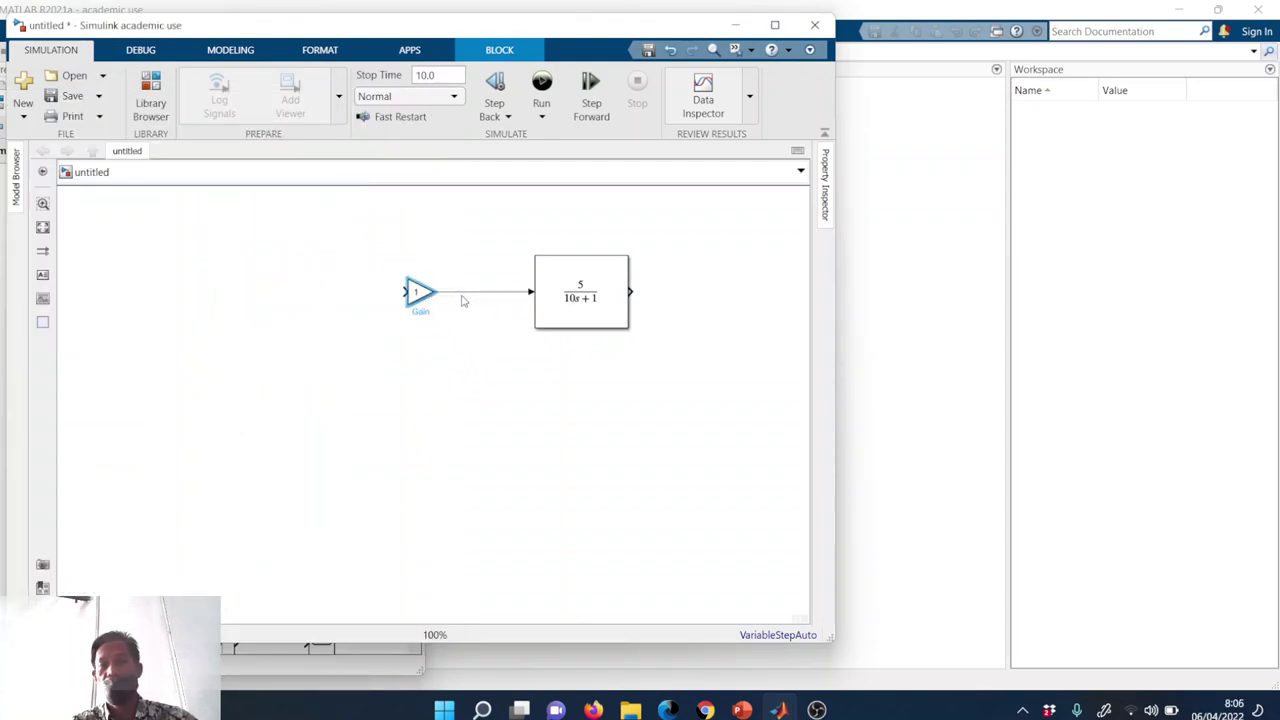
pyautogui.moveTo(428, 294); pyautogui.dragTo(445, 294)
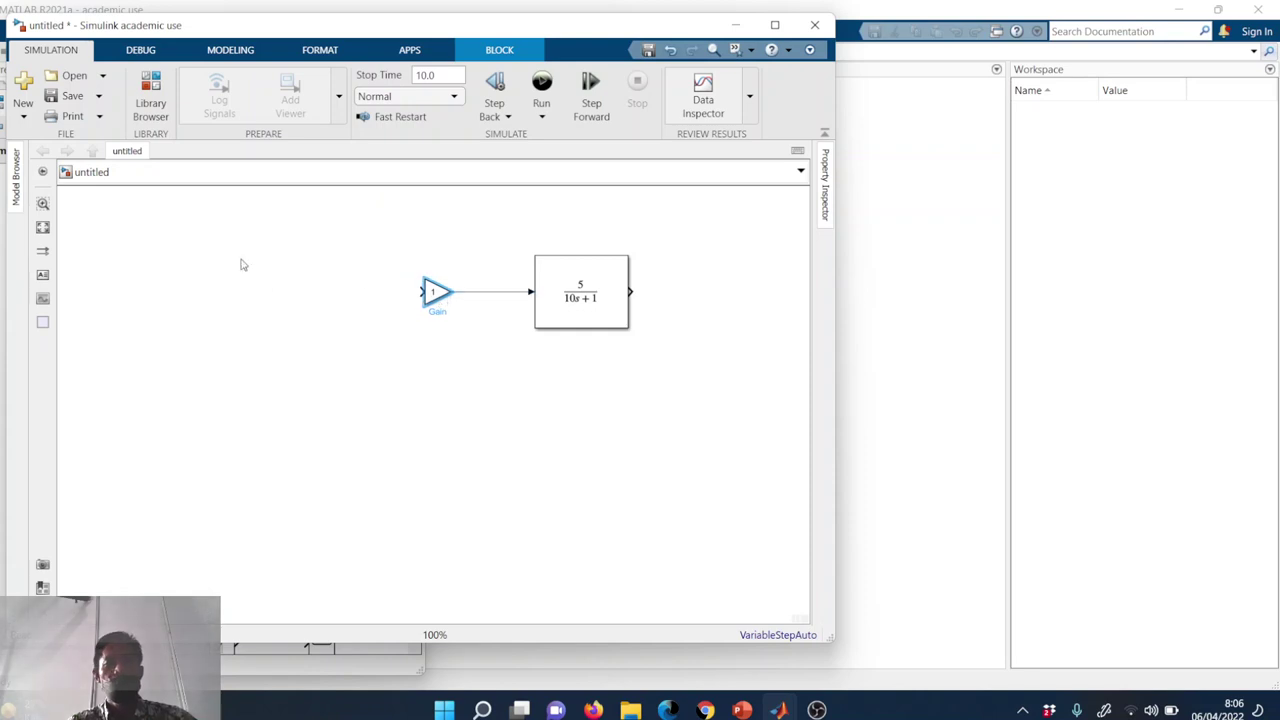
# - Add a Sum block from Commonly Used Blocks before the Gain block and connect its output to the Gain input
pyautogui.click(151, 100)
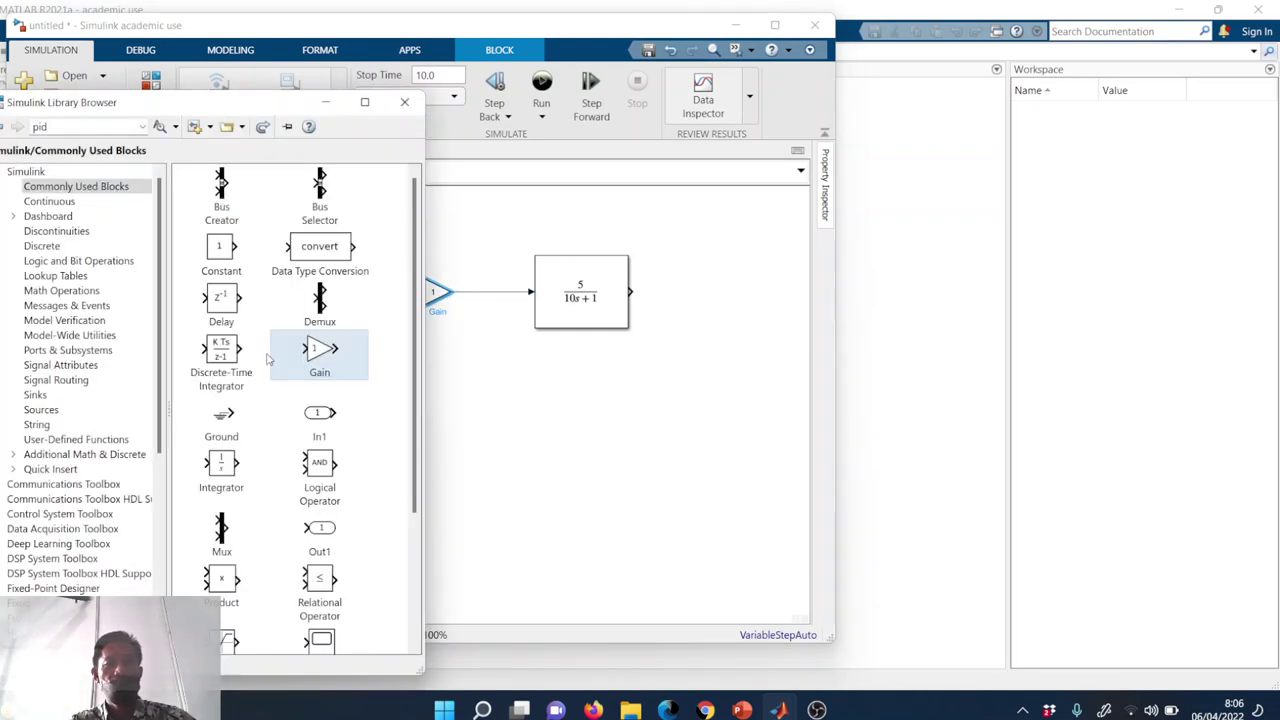
pyautogui.scroll(-2, 322, 497)
pyautogui.moveTo(330, 612); pyautogui.dragTo(341, 296)
pyautogui.click(378, 298)
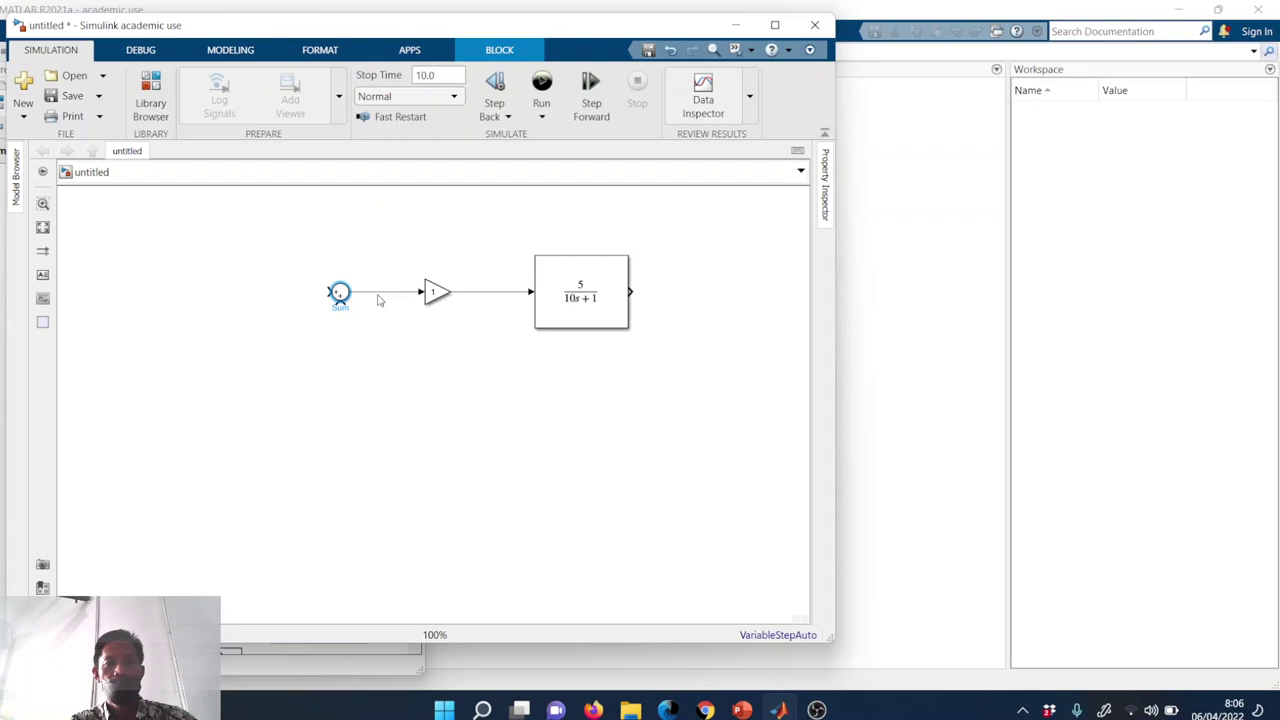
# - Draw a signal line out of the Transfer Fcn output and place a Scope block from the Sinks library at its end
pyautogui.moveTo(634, 291); pyautogui.dragTo(765, 289)
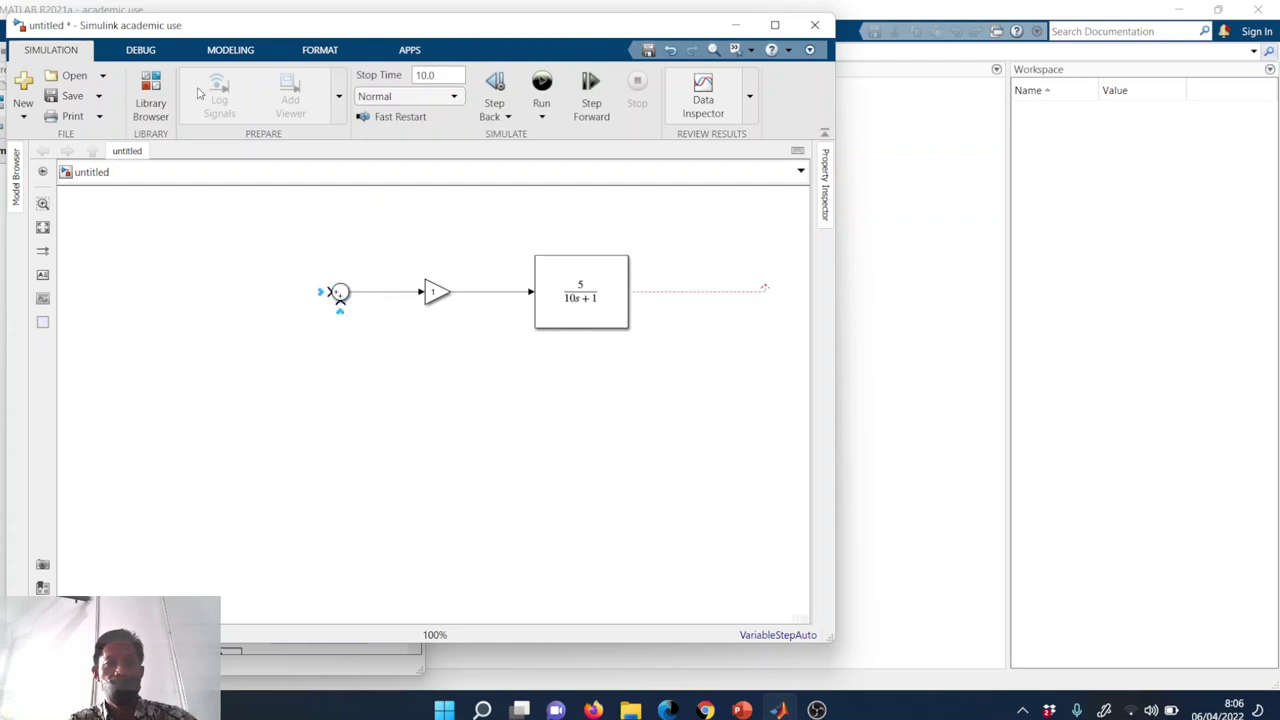
pyautogui.click(151, 95)
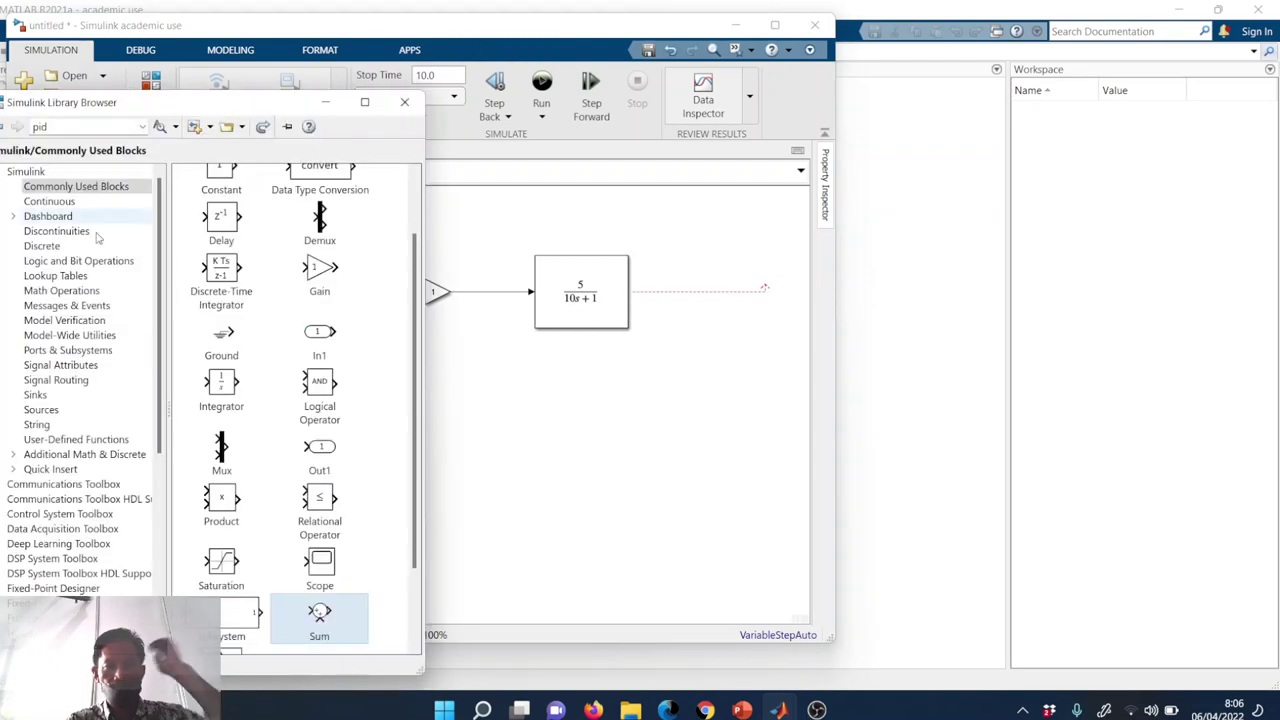
pyautogui.click(50, 397)
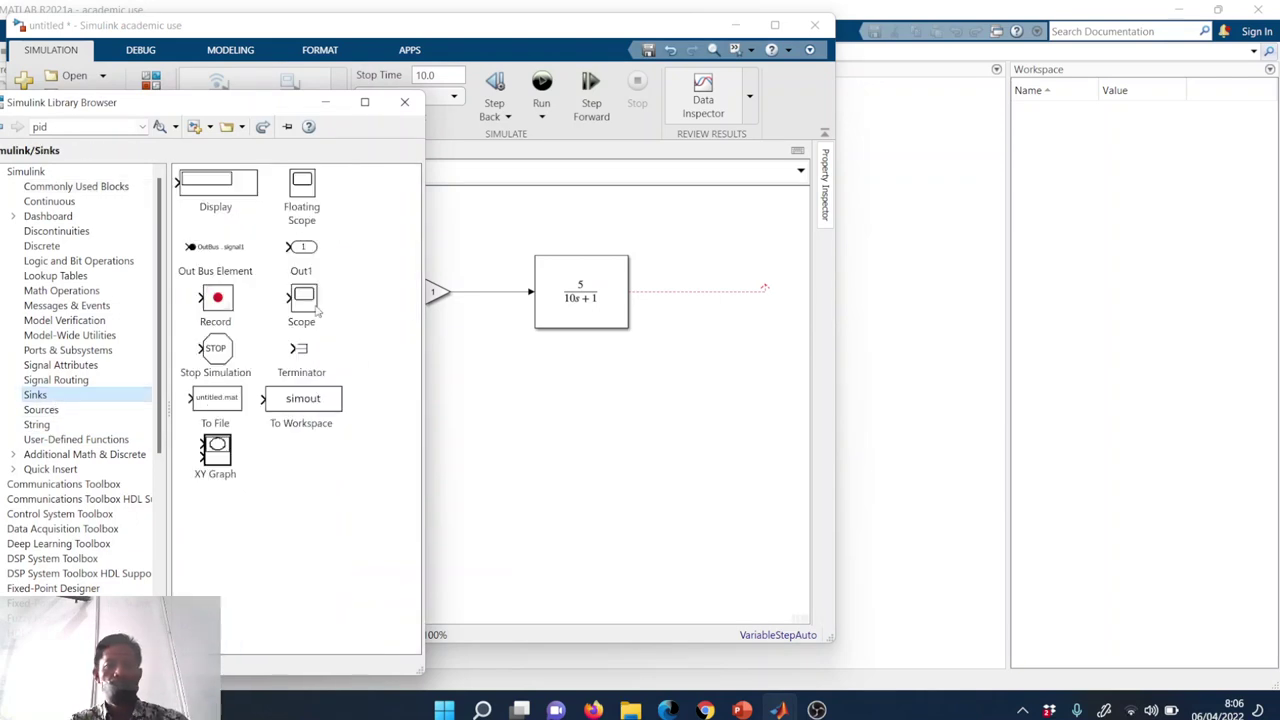
pyautogui.click(316, 312)
pyautogui.moveTo(306, 306); pyautogui.dragTo(785, 293)
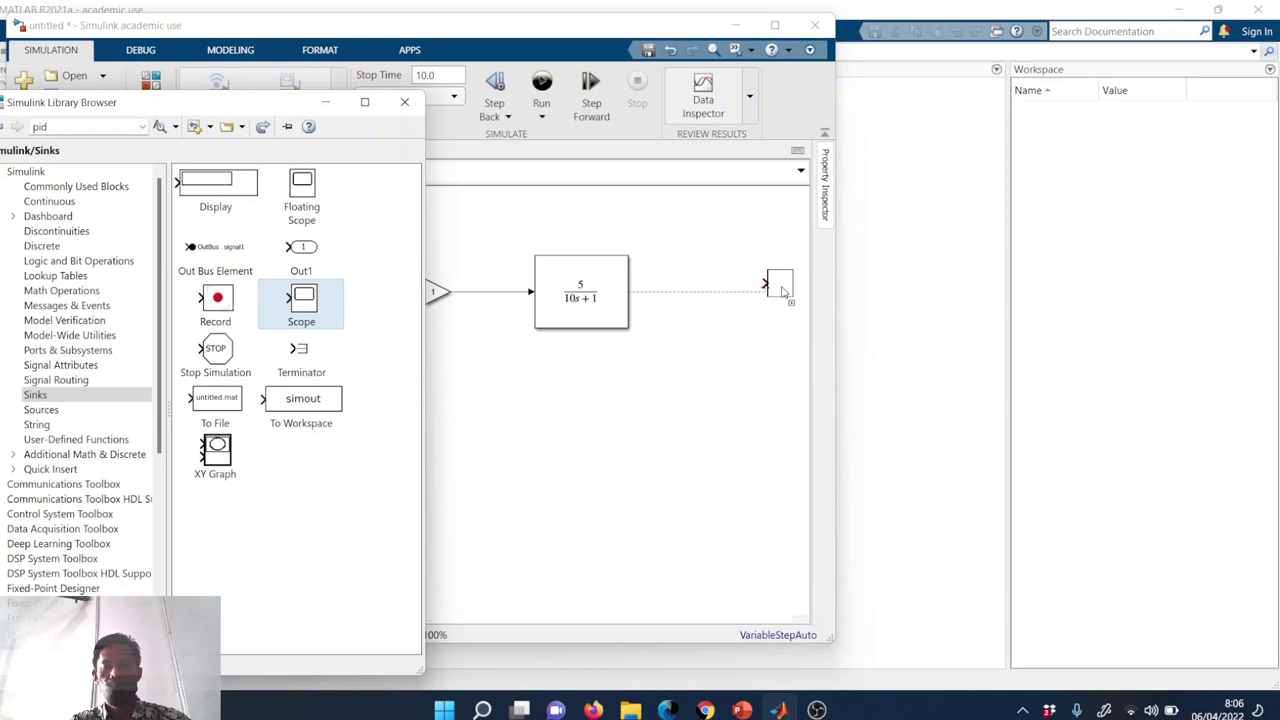
pyautogui.click(776, 291)
# - Replace the line from the Transfer Fcn to the Scope, and connect a feedback branch from it to the Sum block's lower input
pyautogui.click(742, 294)
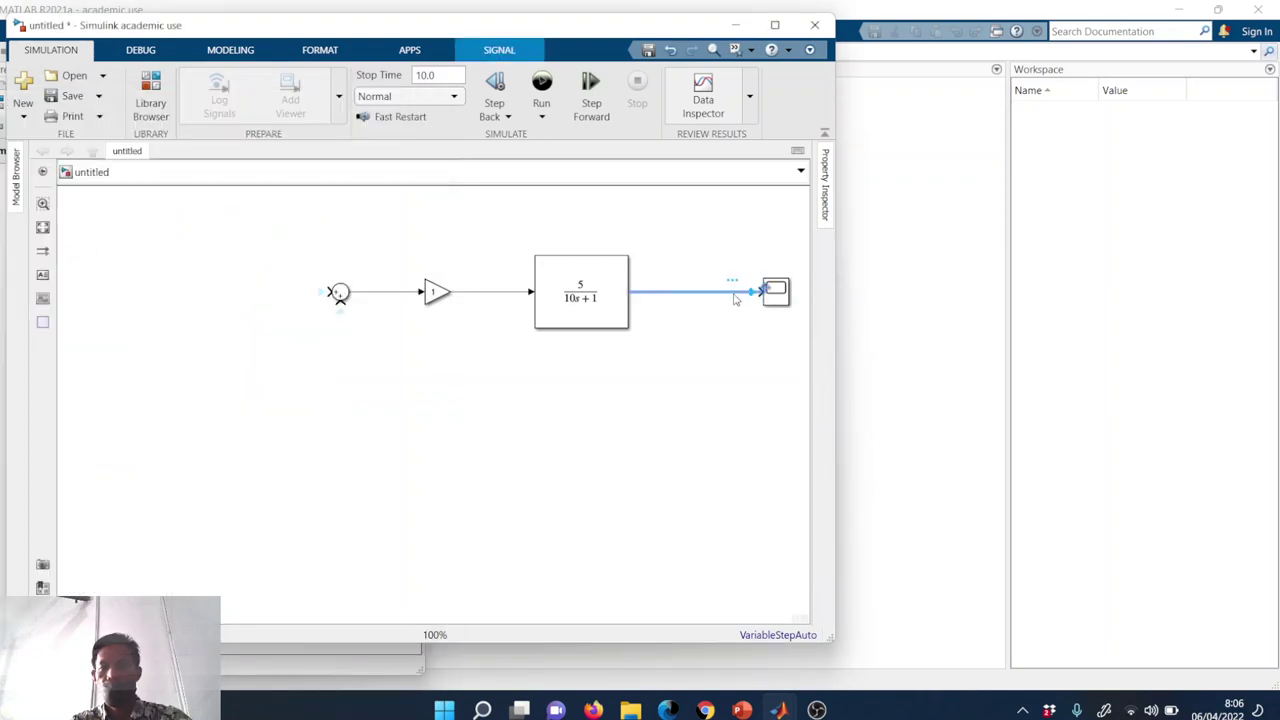
pyautogui.press('Delete')
pyautogui.click(757, 304)
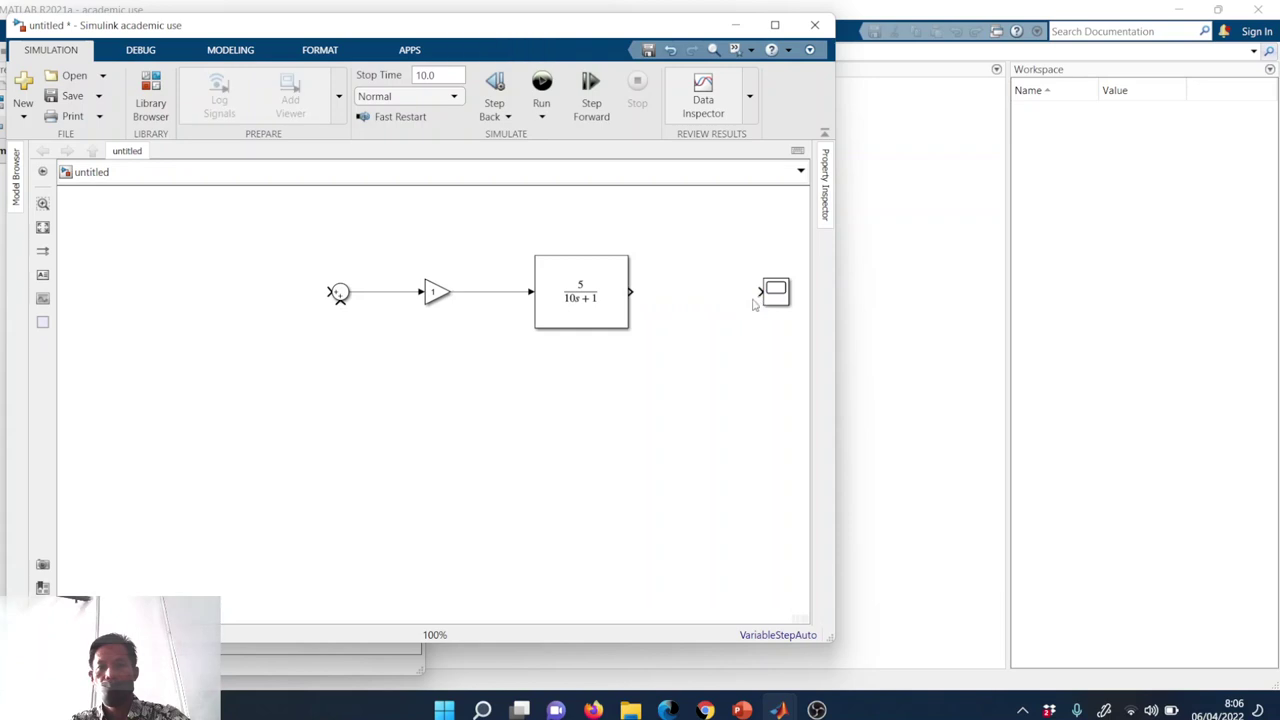
pyautogui.click(643, 296)
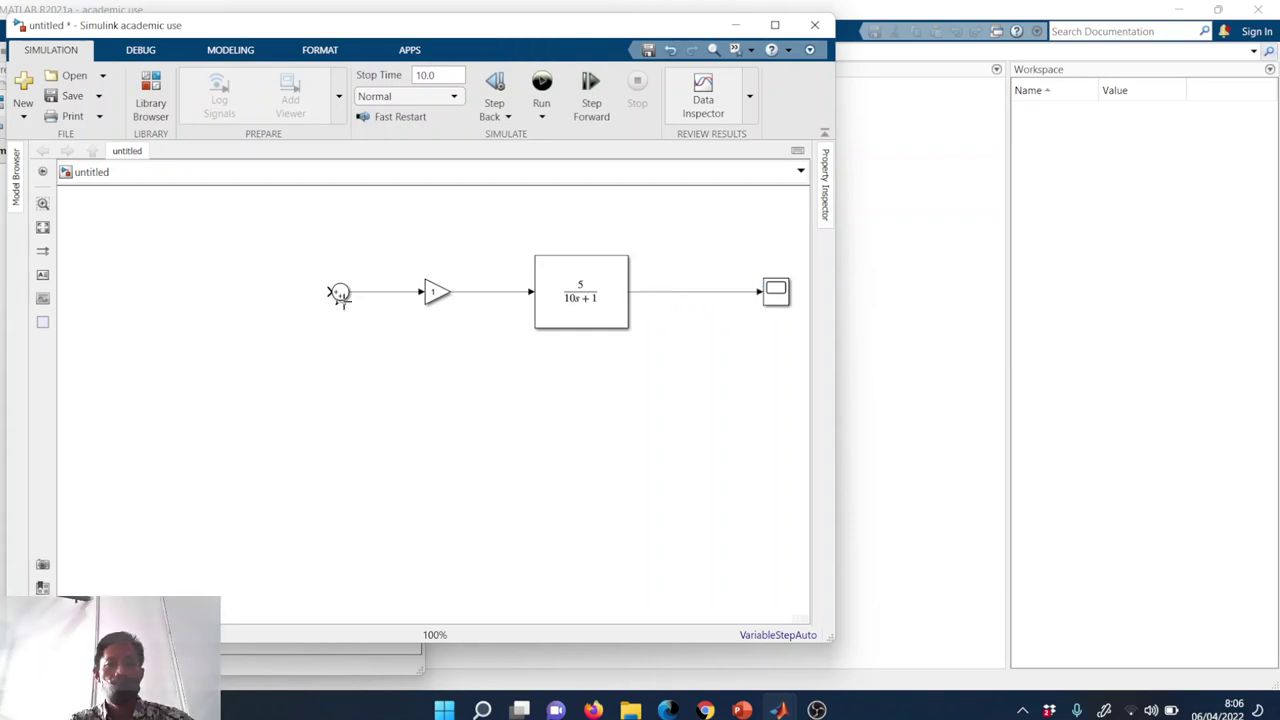
pyautogui.click(339, 300)
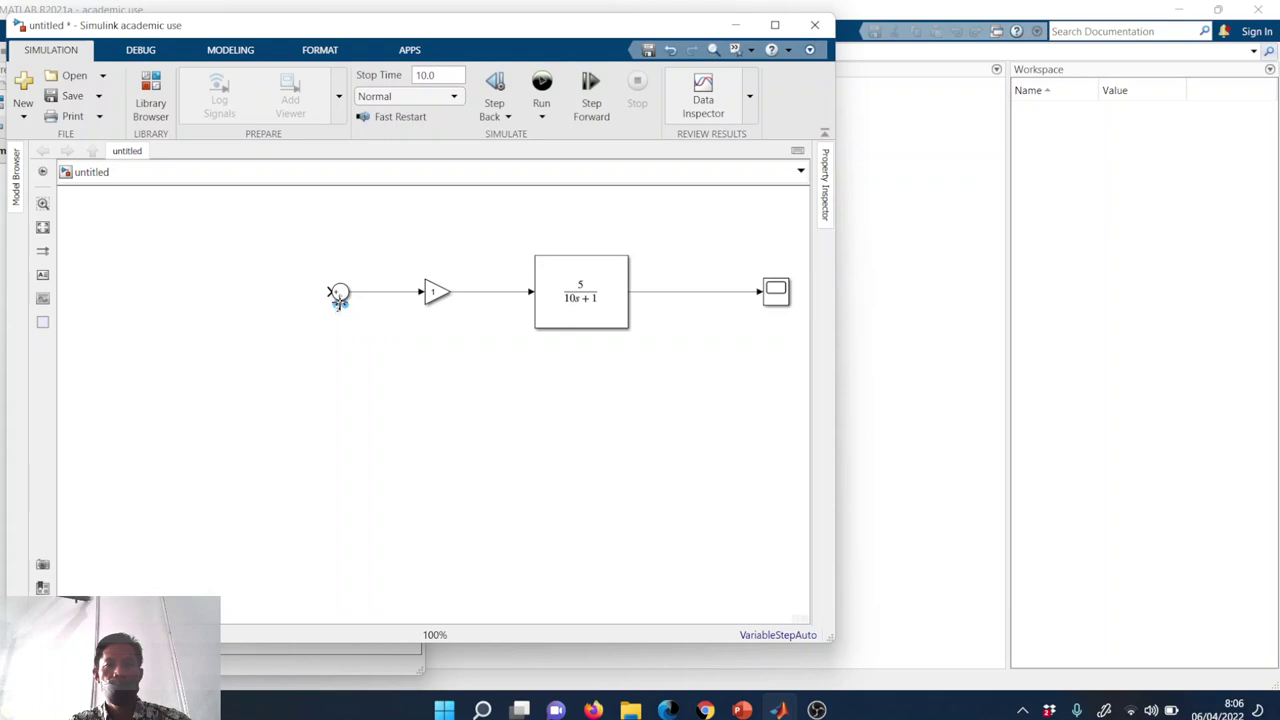
pyautogui.moveTo(339, 301); pyautogui.dragTo(709, 291)
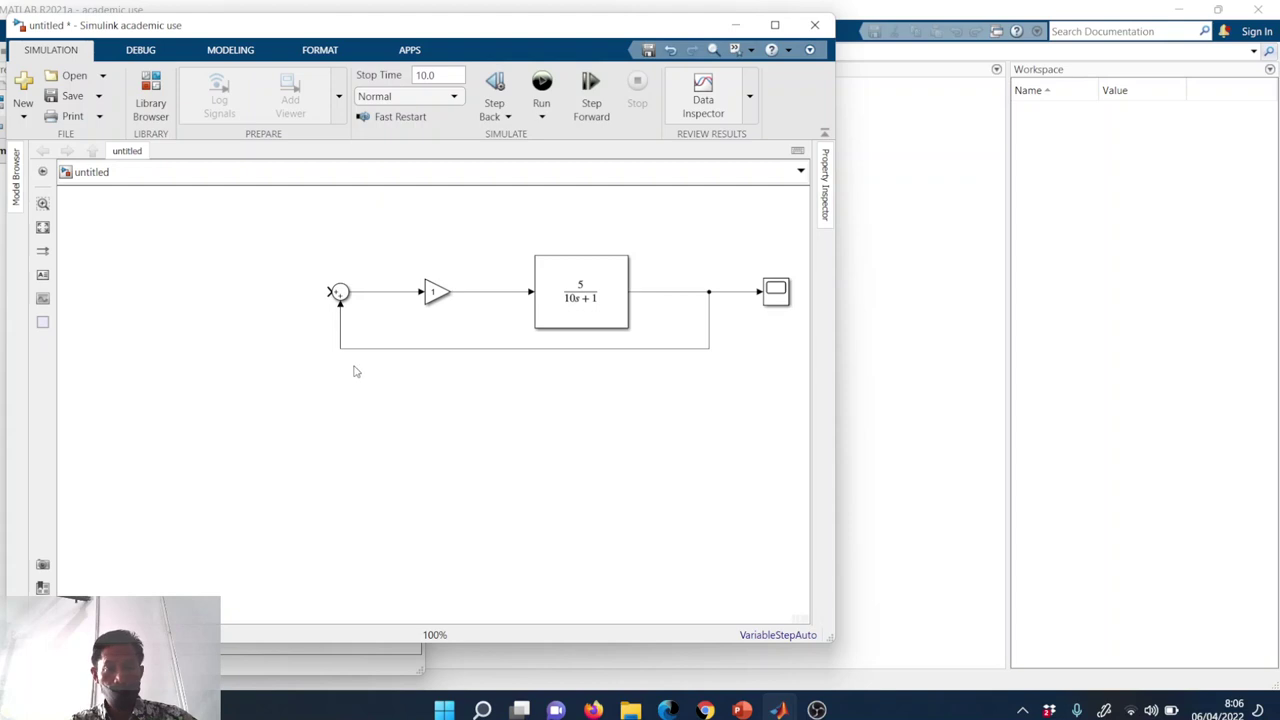
# - Add a Step block from the Sources library before the Sum block and connect it to the Sum's free input
pyautogui.click(150, 92)
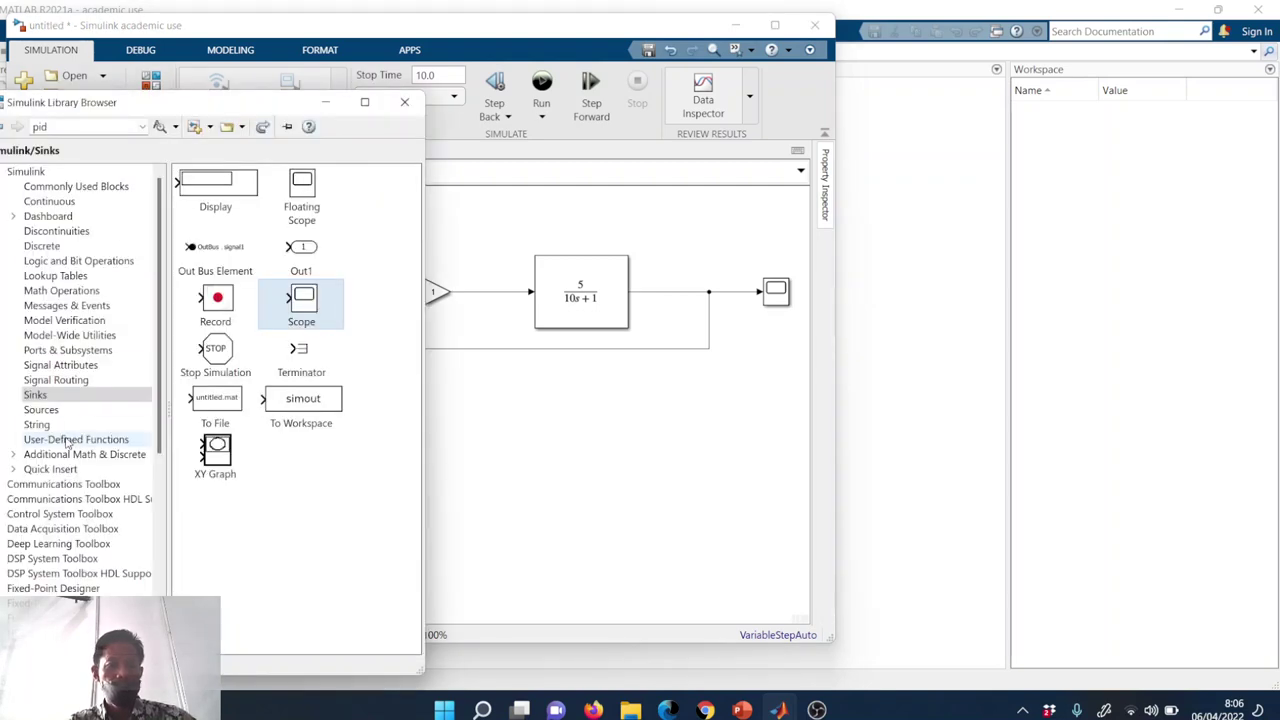
pyautogui.click(41, 410)
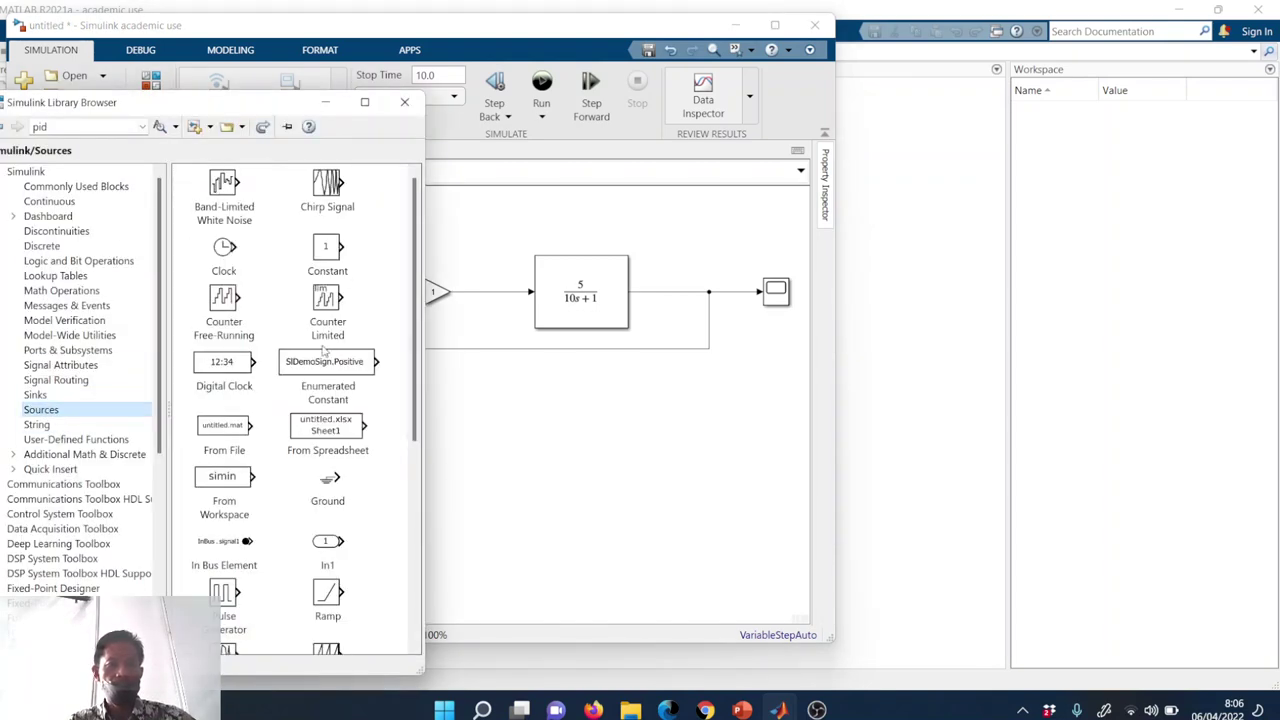
pyautogui.scroll(-3, 331, 527)
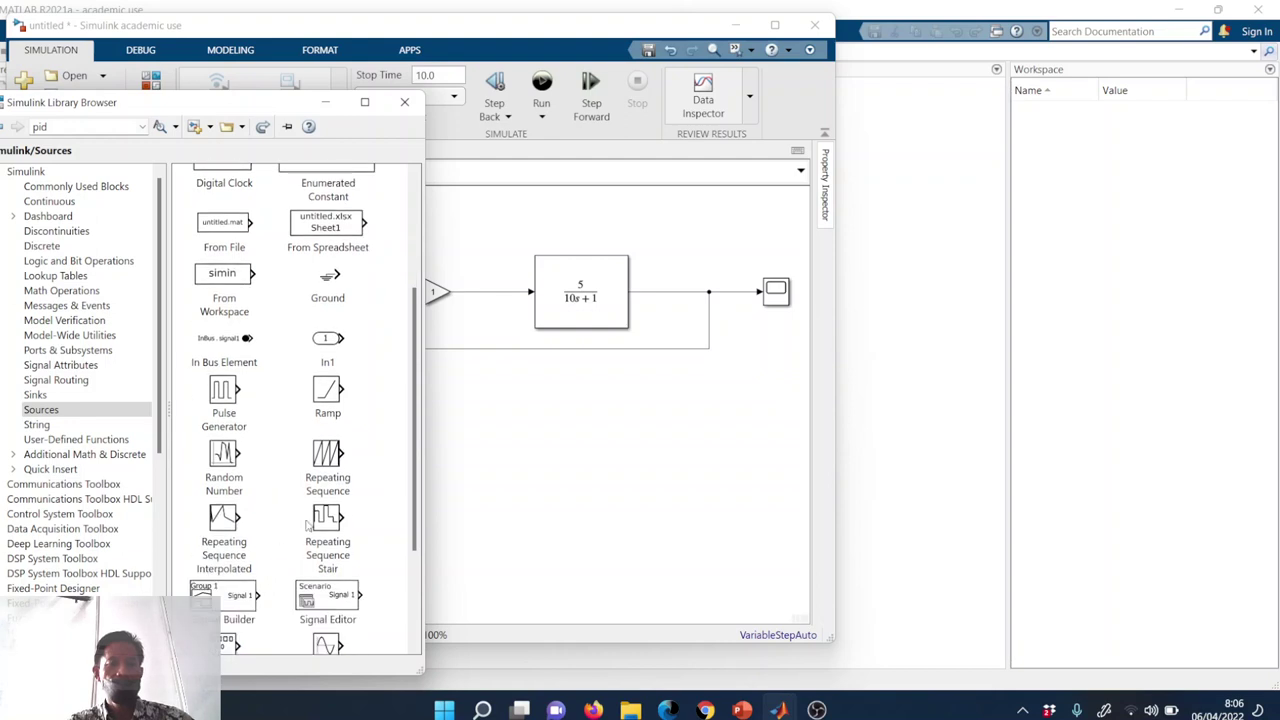
pyautogui.scroll(-1, 333, 413)
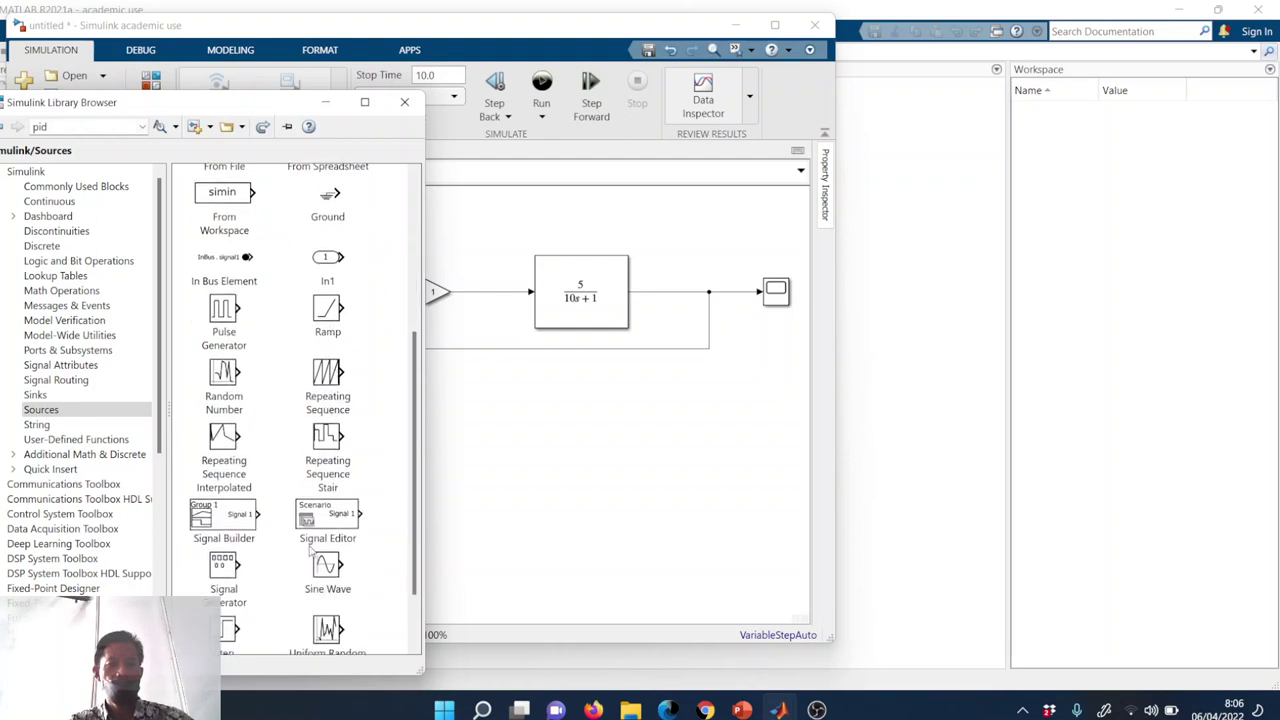
pyautogui.scroll(-1, 284, 582)
pyautogui.moveTo(238, 600); pyautogui.dragTo(274, 292)
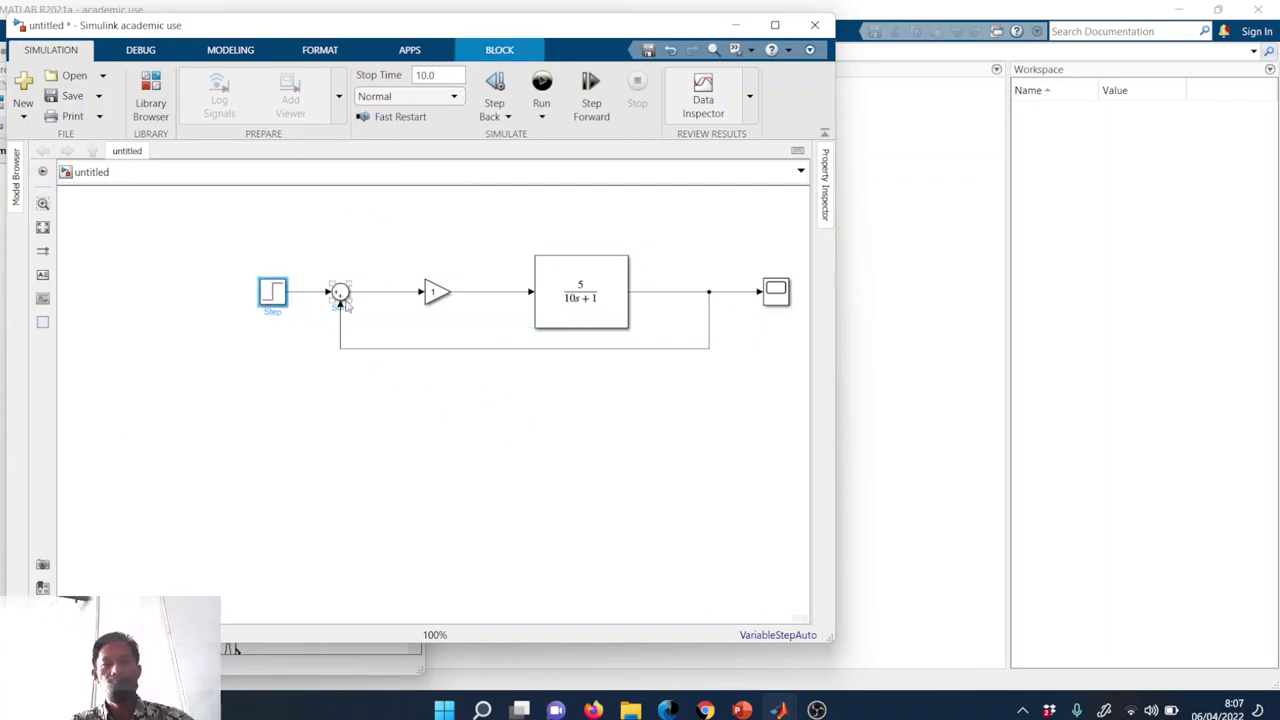
# - Change the Sum block's list of signs to |+- so the feedback input is subtracted
pyautogui.click(340, 295)
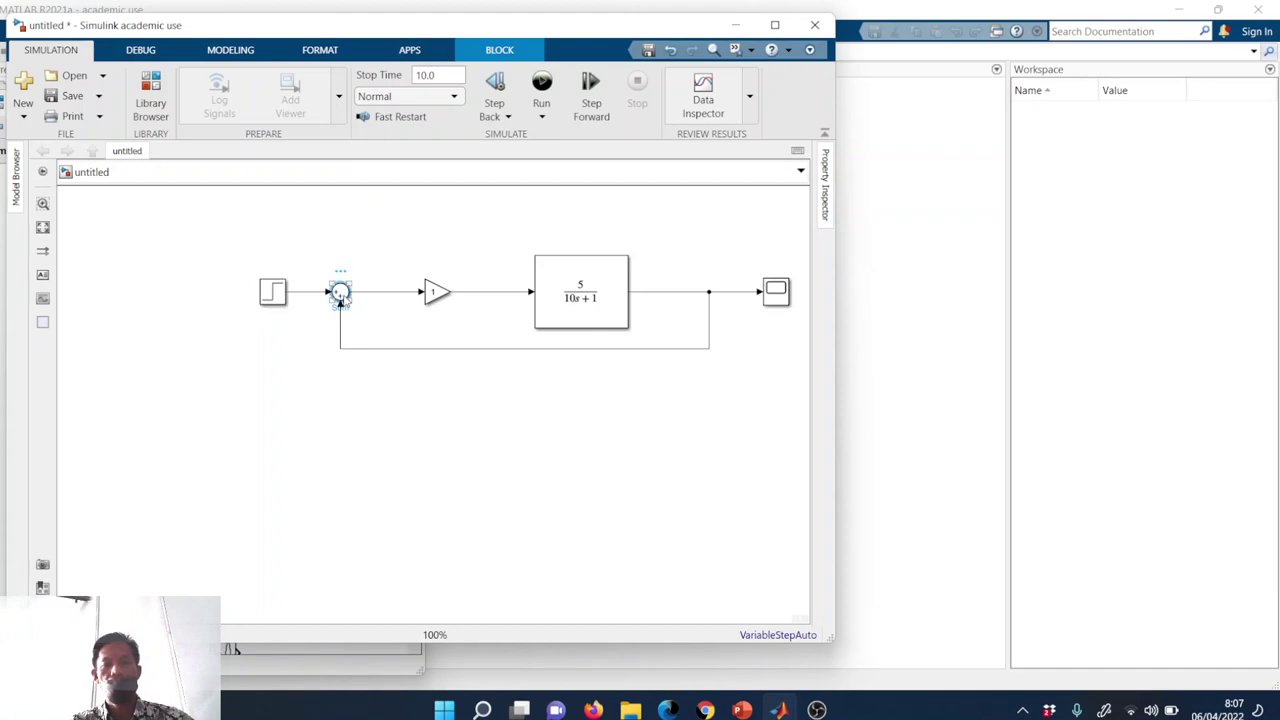
pyautogui.doubleClick(340, 295)
pyautogui.doubleClick(403, 314)
pyautogui.click(403, 314)
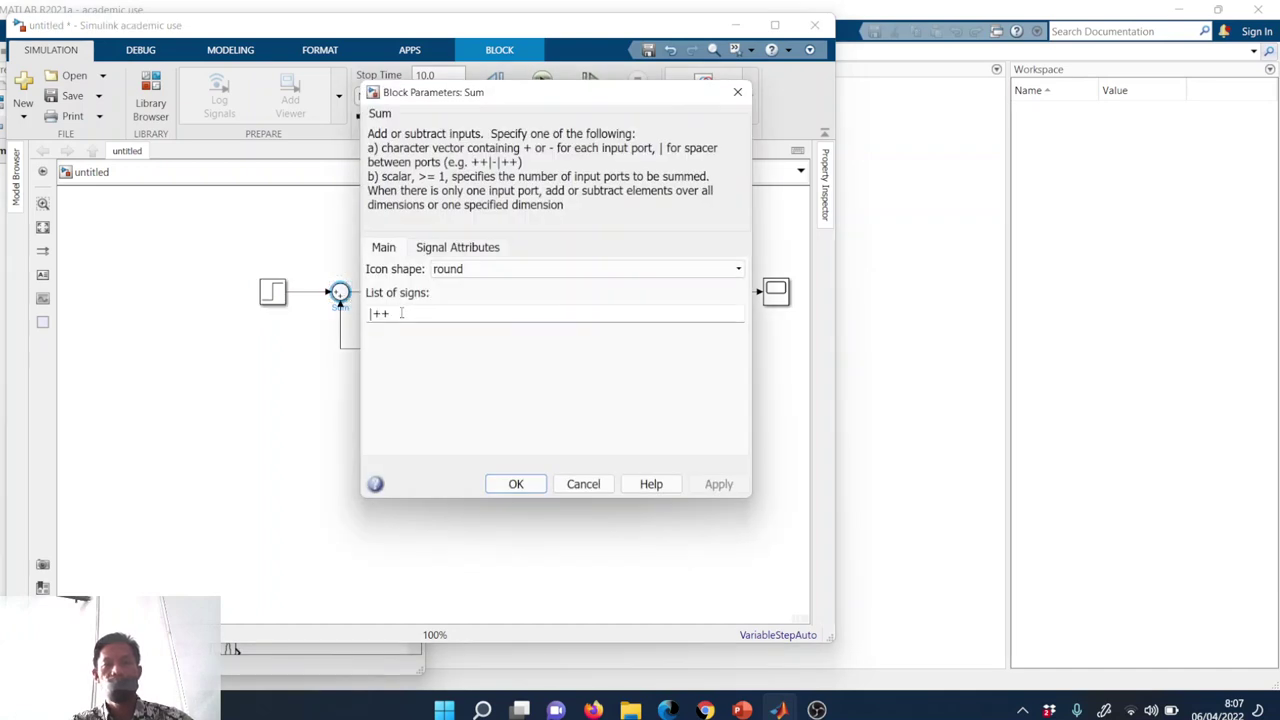
pyautogui.press('BackSpace')
pyautogui.write('|+-')
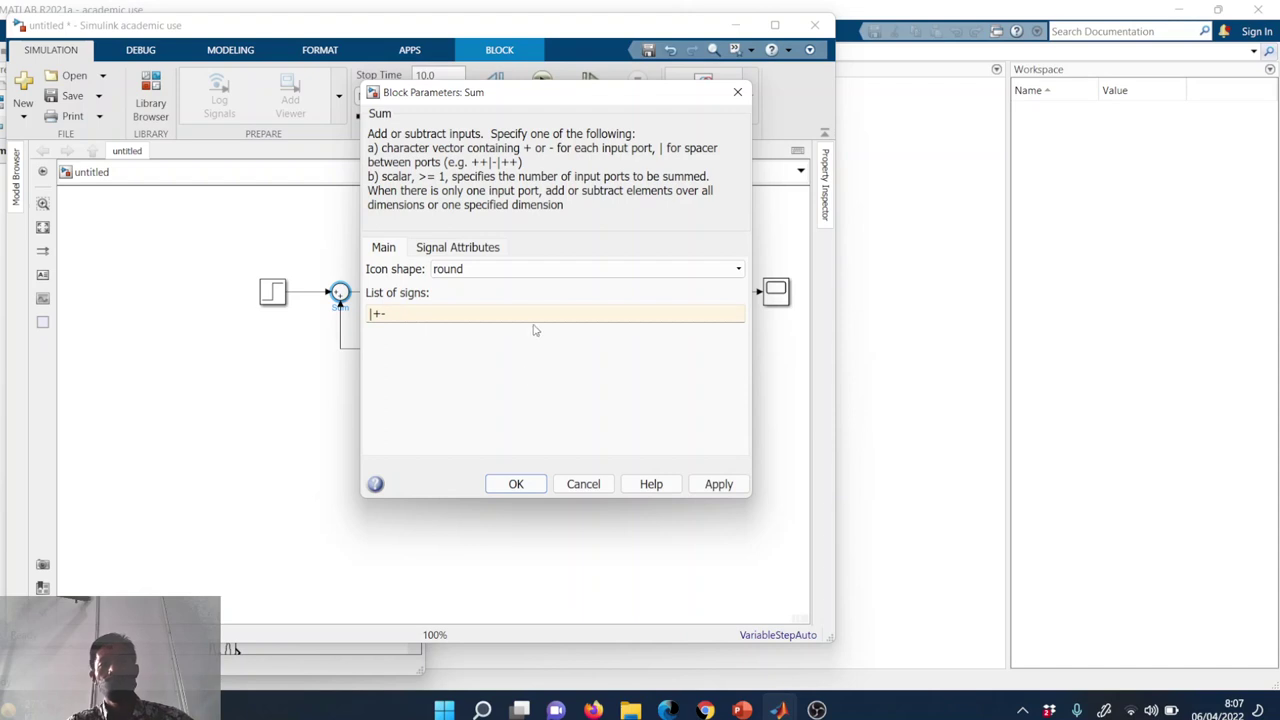
pyautogui.click(514, 483)
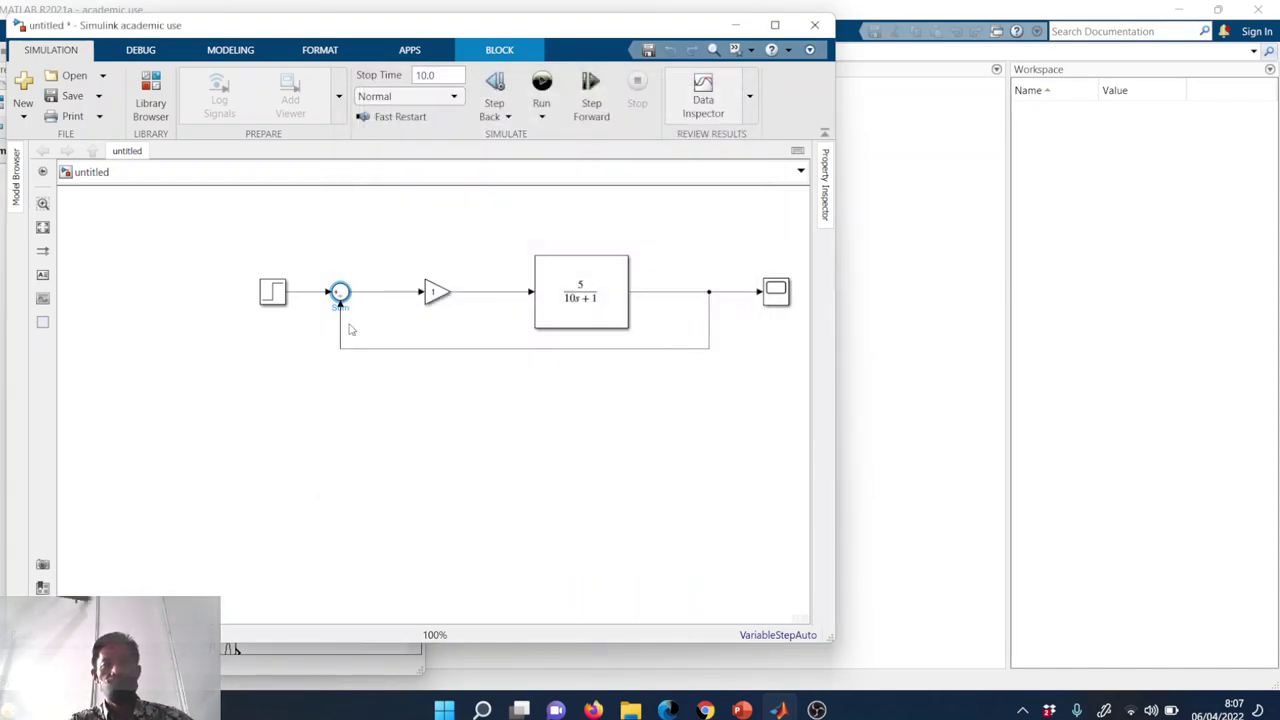
pyautogui.click(380, 341)
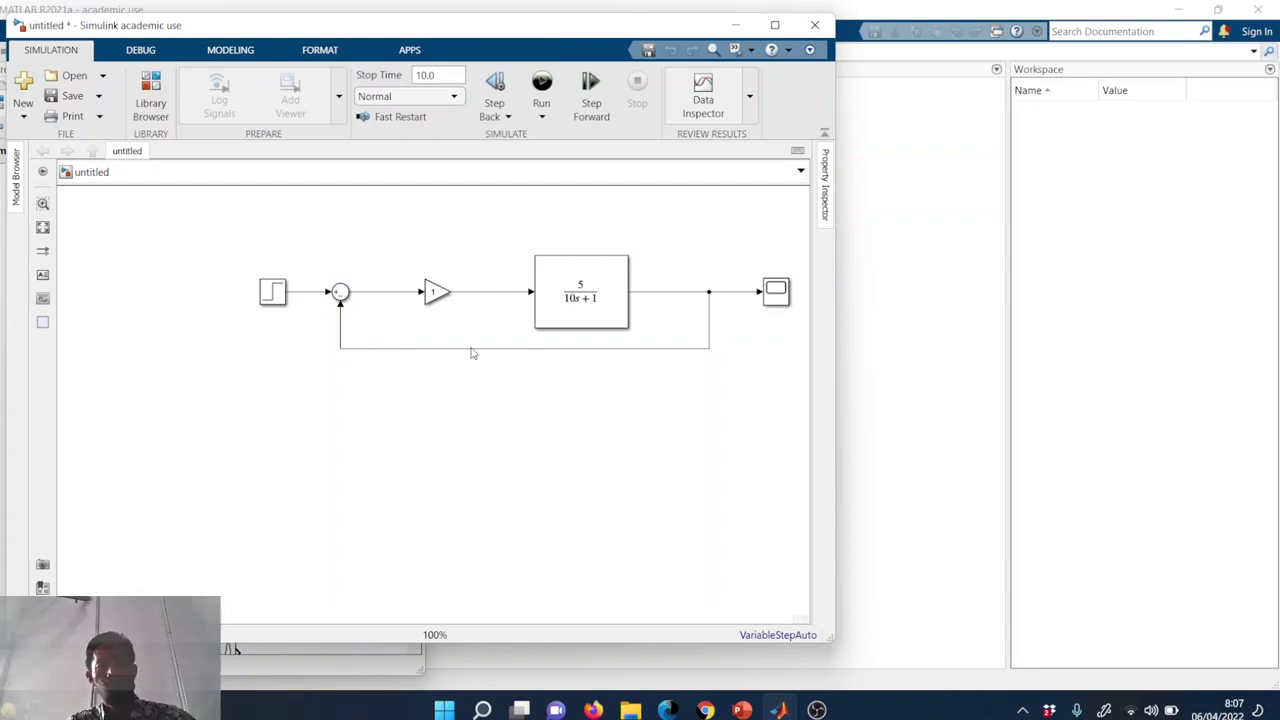
# - Enlarge the Gain block and realign it so its signal lines to the Sum and Transfer Fcn blocks run straight
pyautogui.click(432, 292)
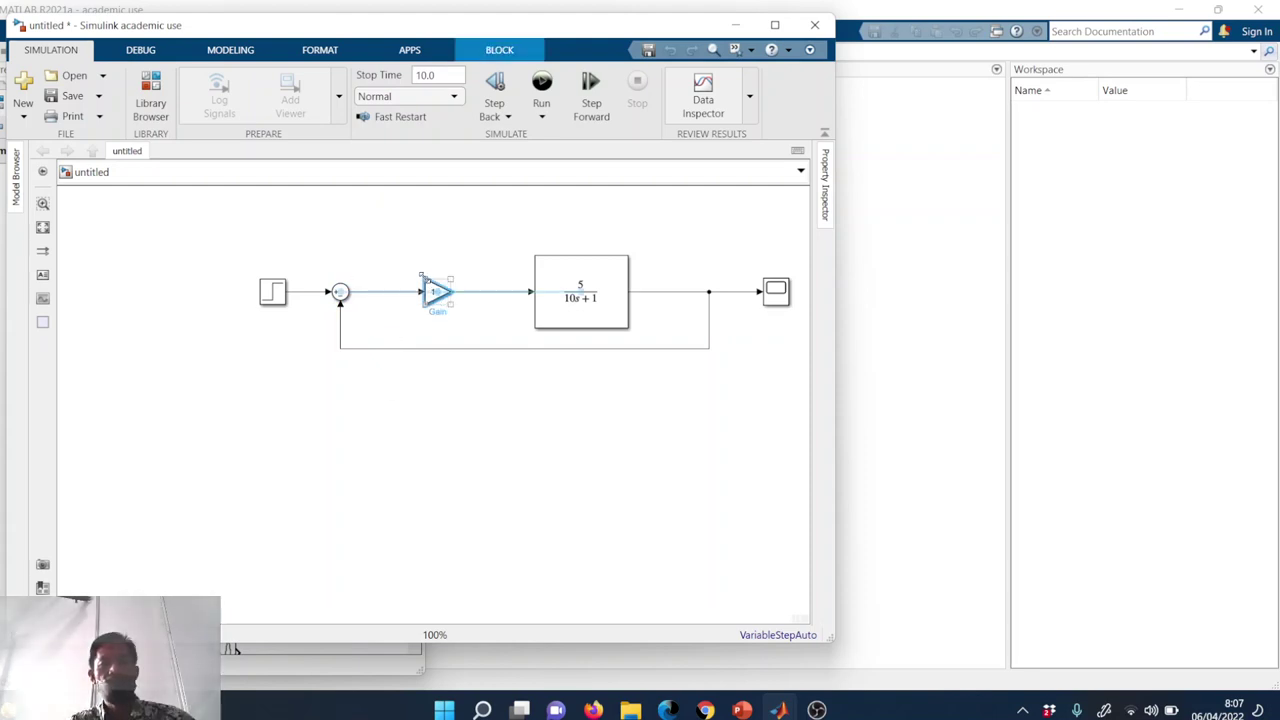
pyautogui.moveTo(424, 279); pyautogui.dragTo(392, 268)
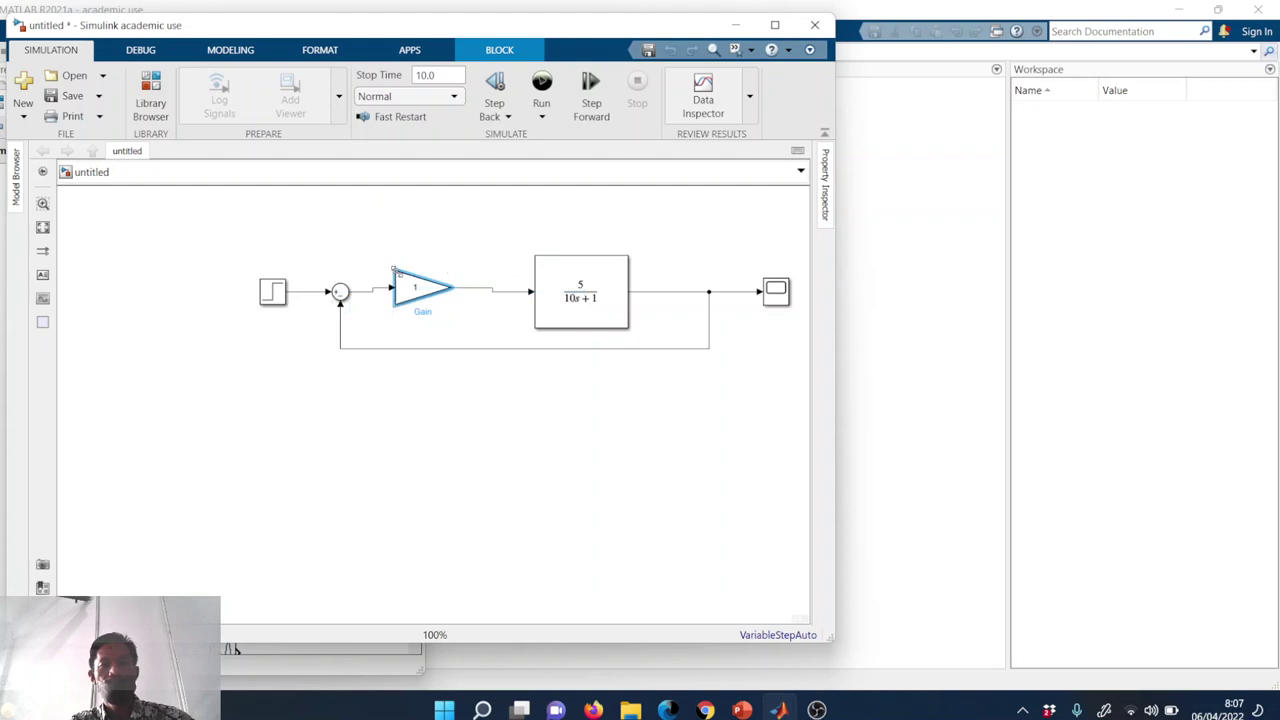
pyautogui.click(340, 293)
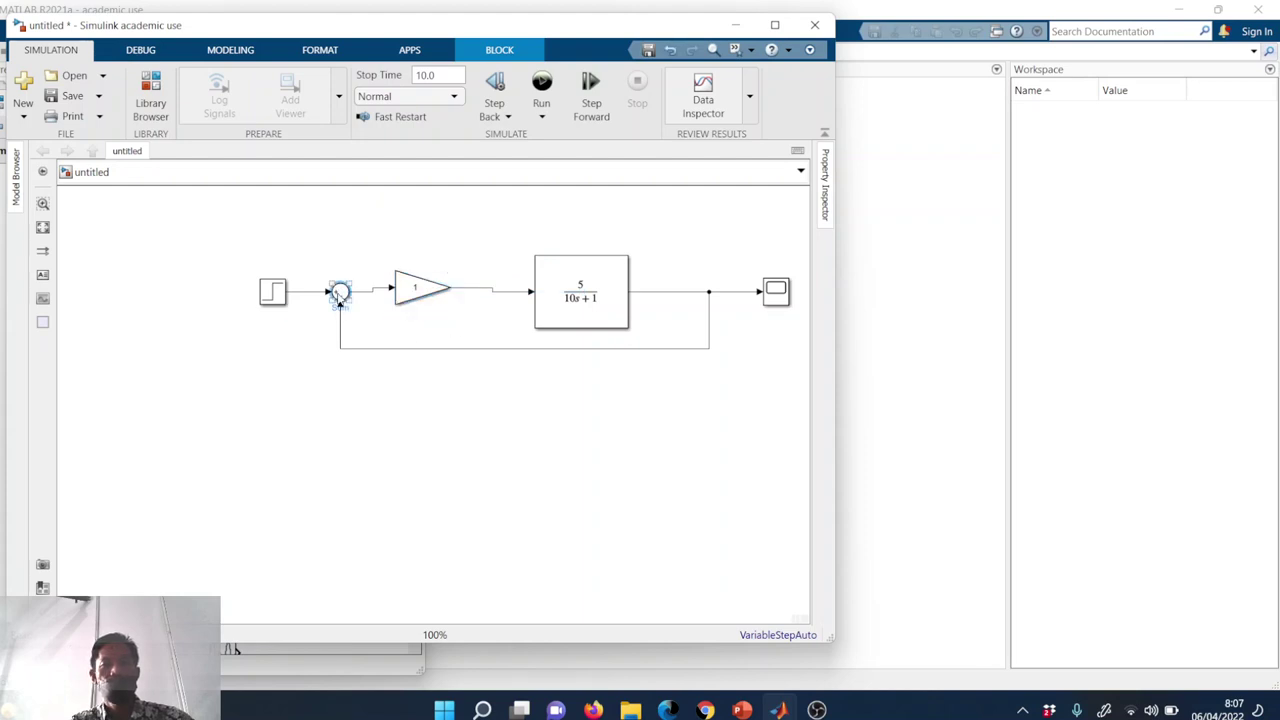
pyautogui.click(420, 292)
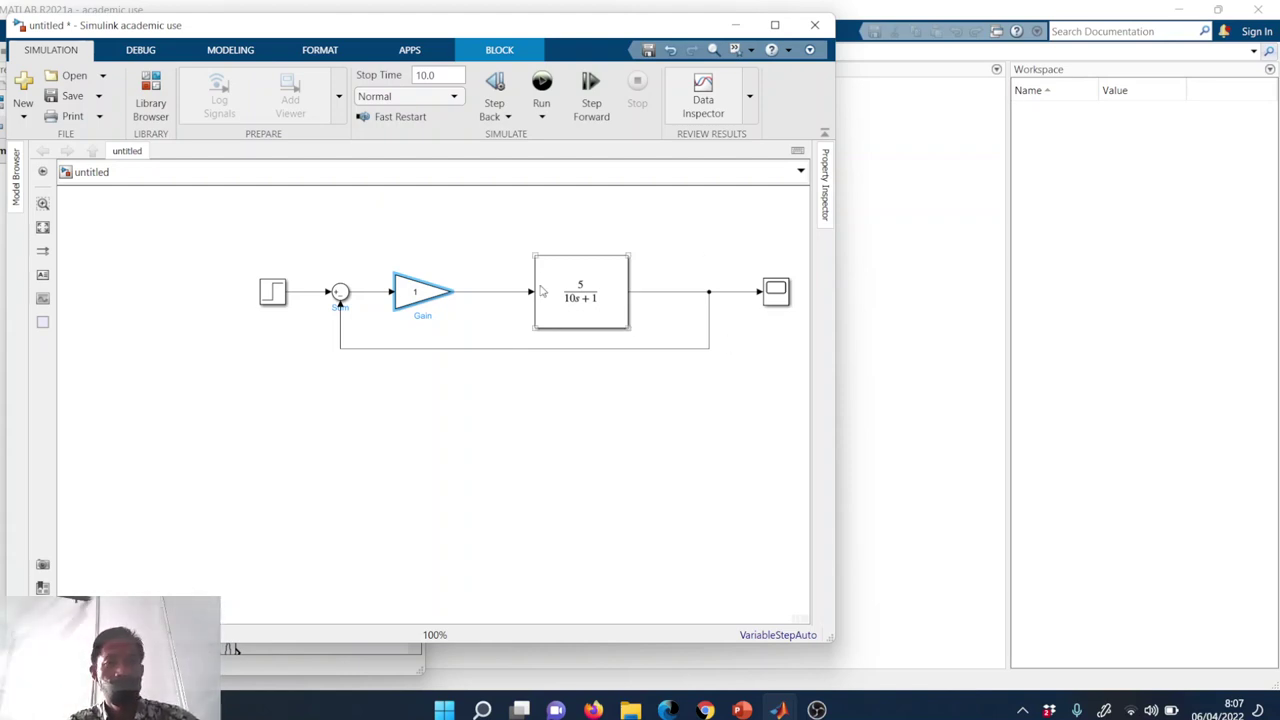
# - Set the Gain block's gain to 3
pyautogui.doubleClick(417, 292)
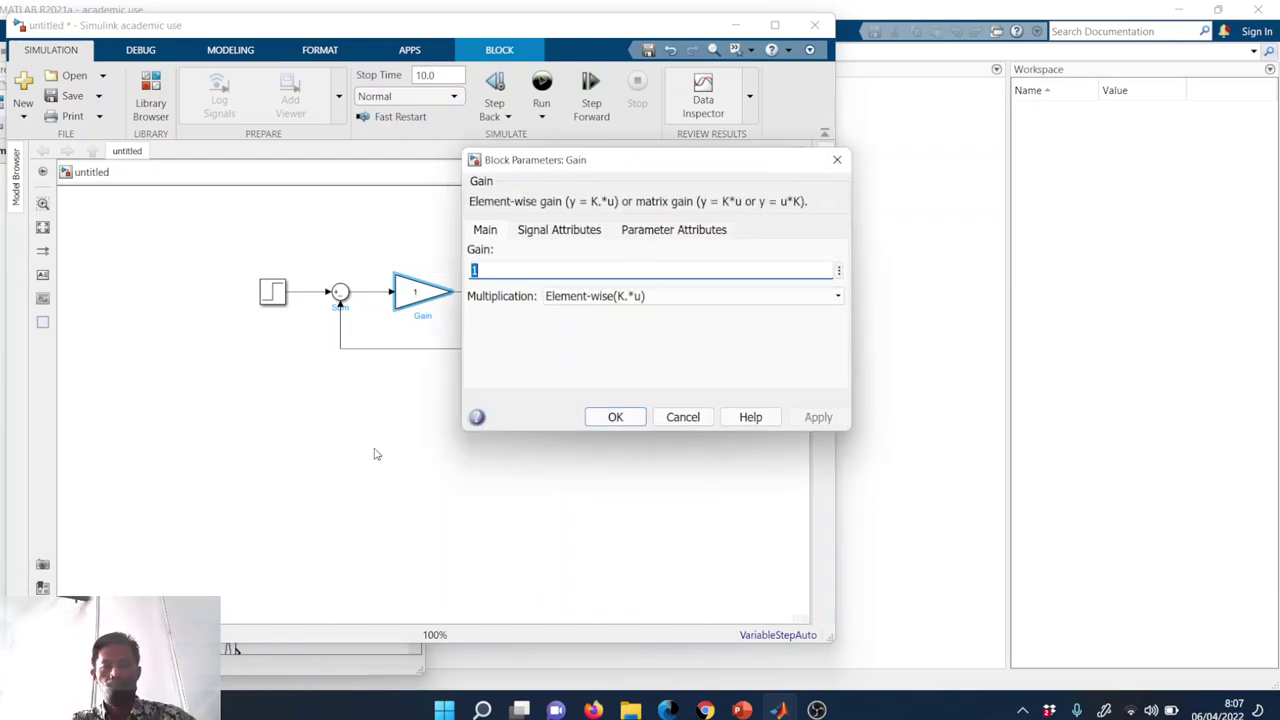
pyautogui.write('10')
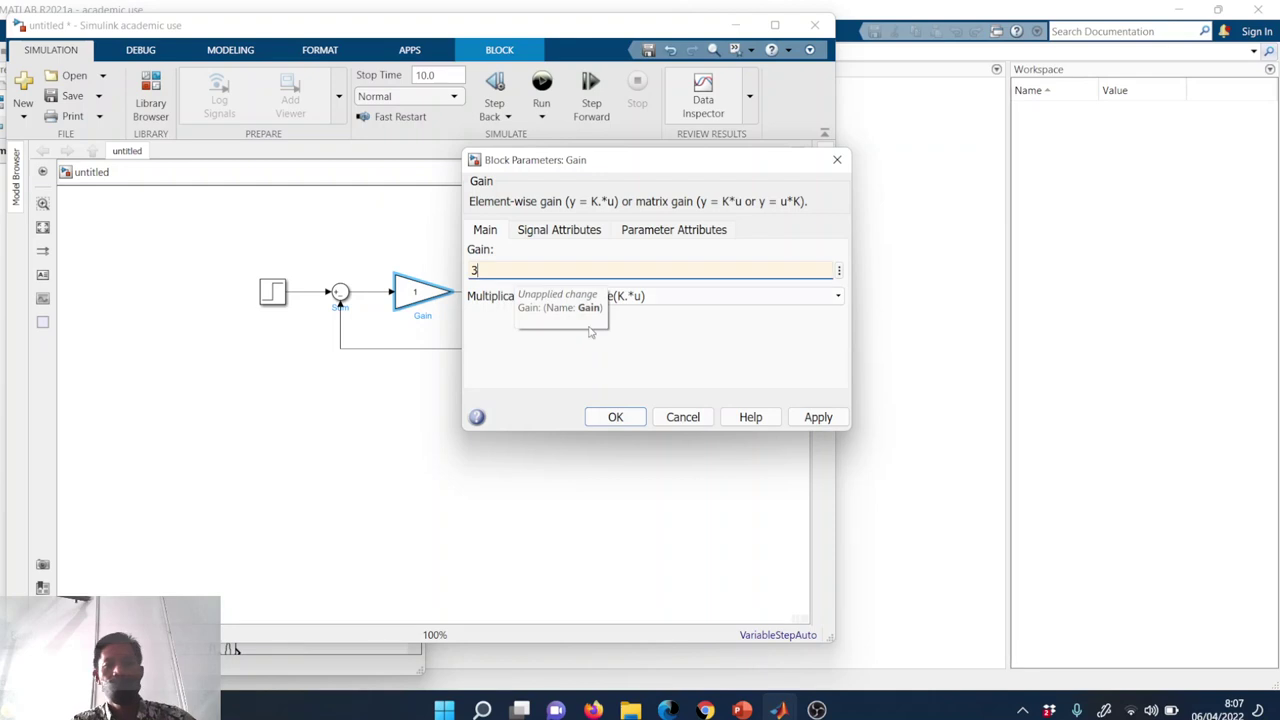
pyautogui.click(617, 418)
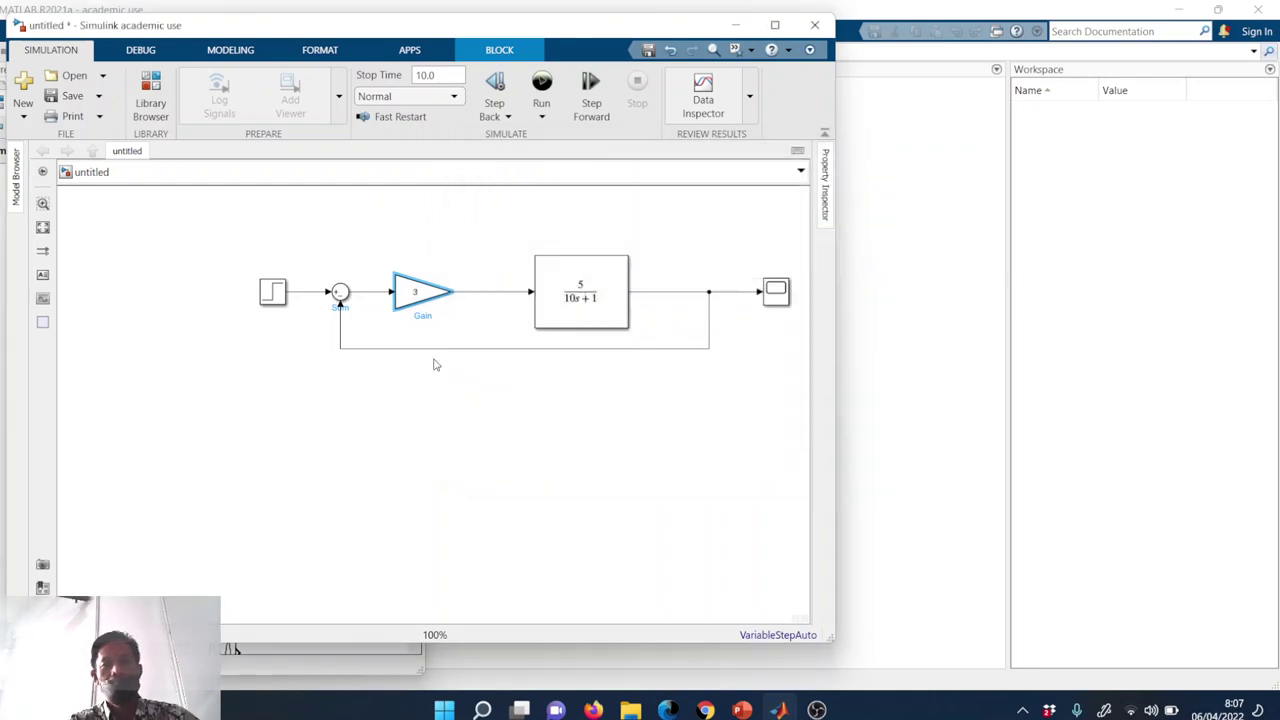
# - Set the Step block's step time to 0 and its final value to 15
pyautogui.doubleClick(272, 292)
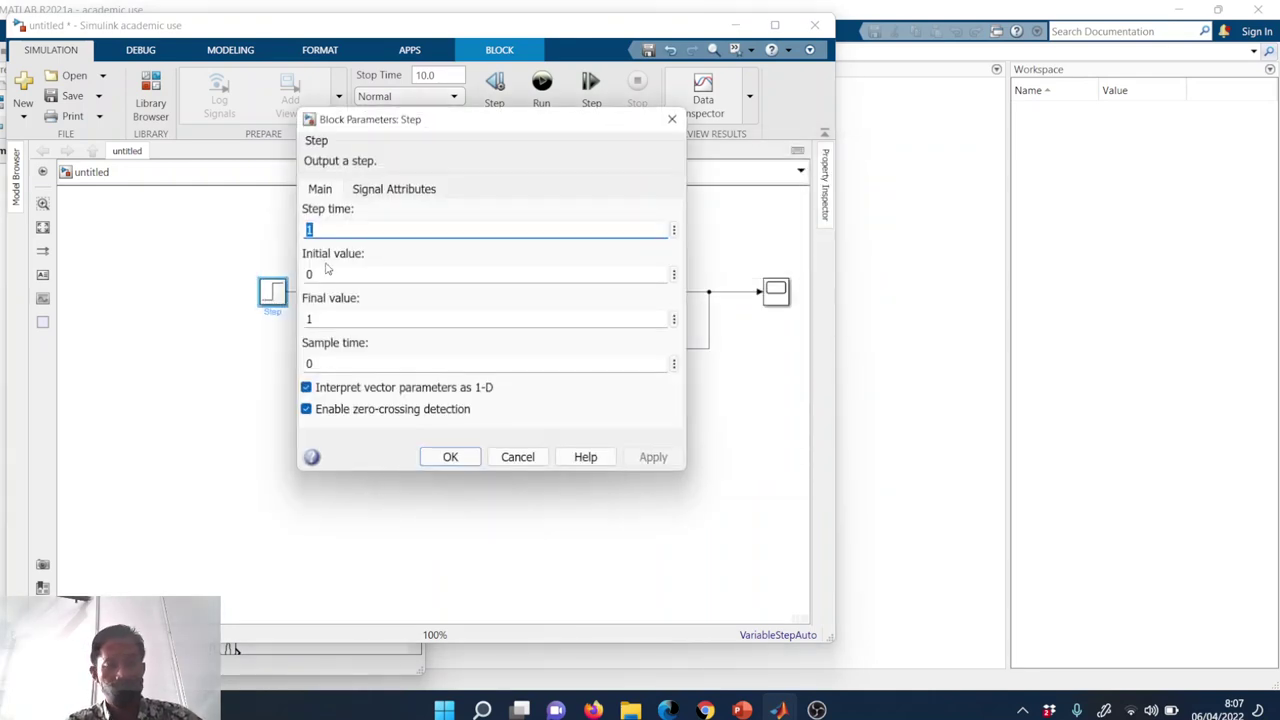
pyautogui.write('0')
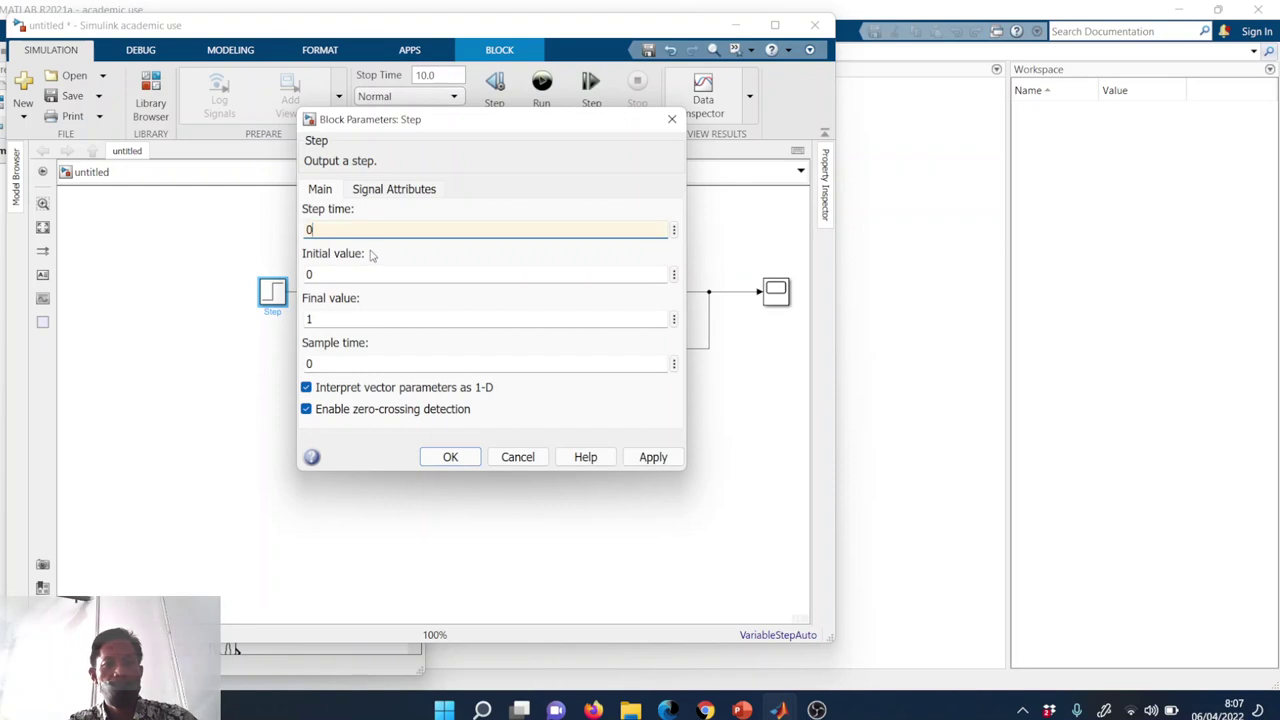
pyautogui.doubleClick(335, 319)
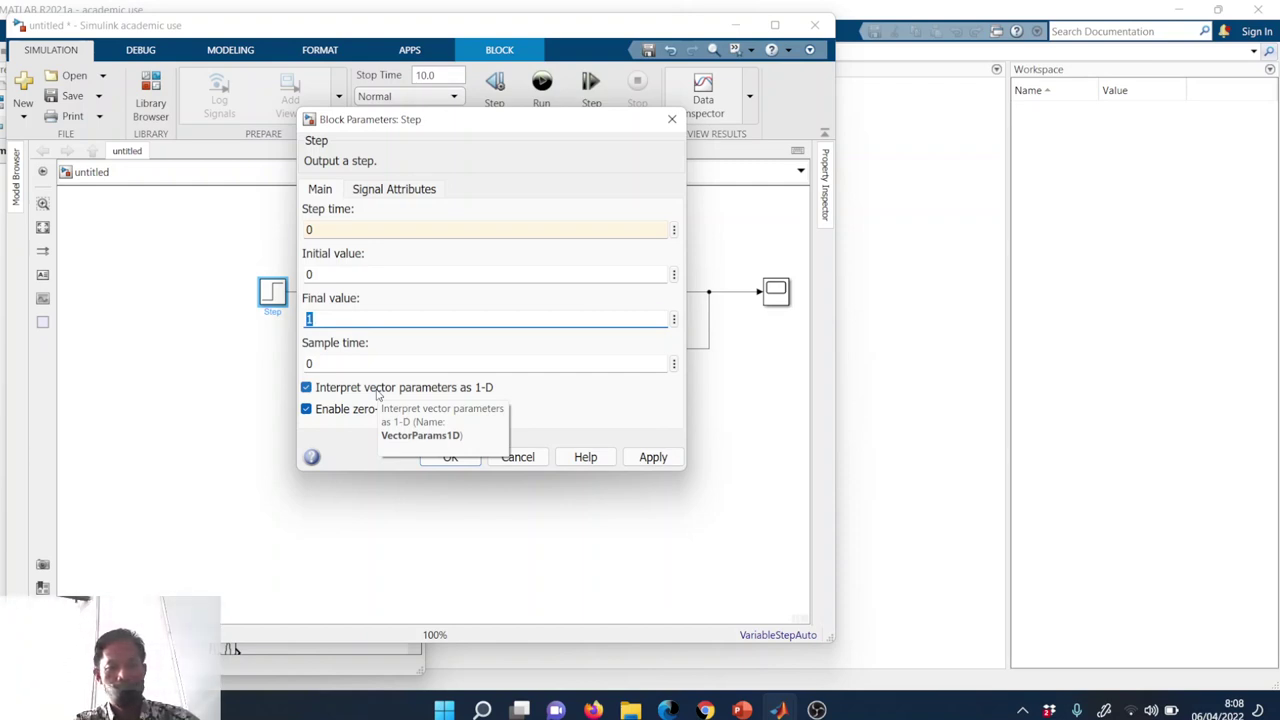
pyautogui.write('15')
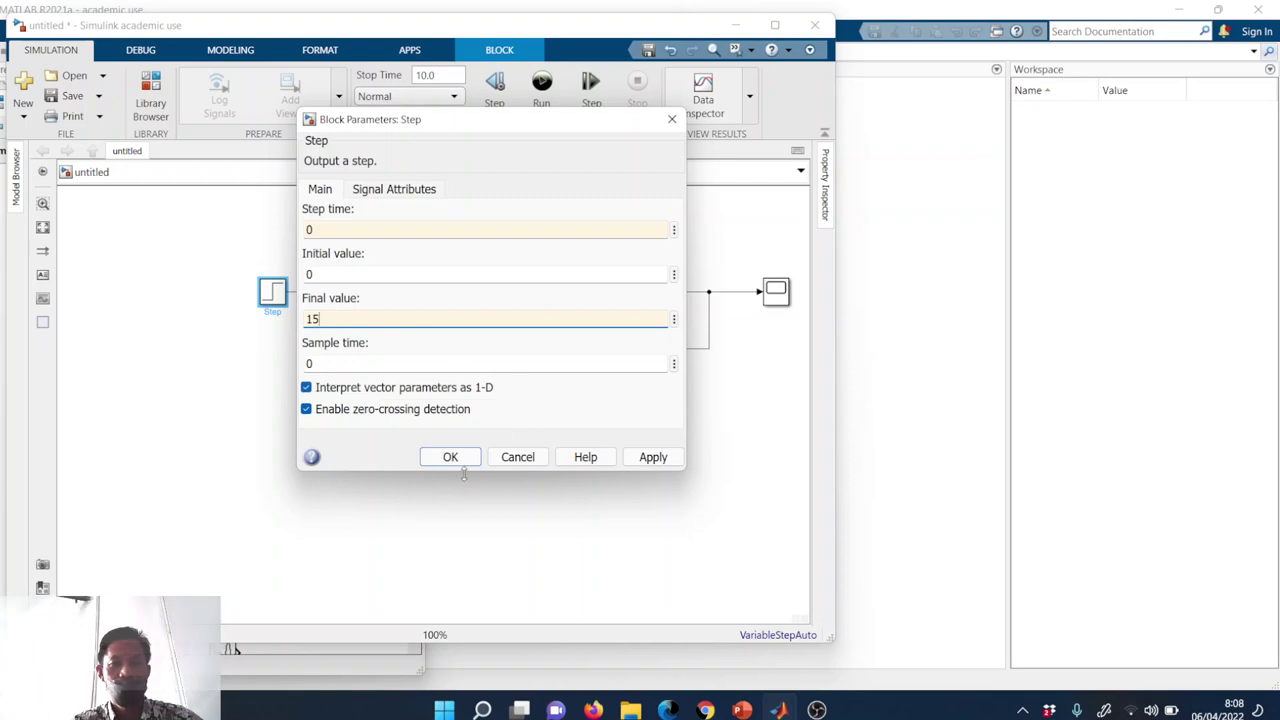
pyautogui.click(463, 462)
pyautogui.click(490, 452)
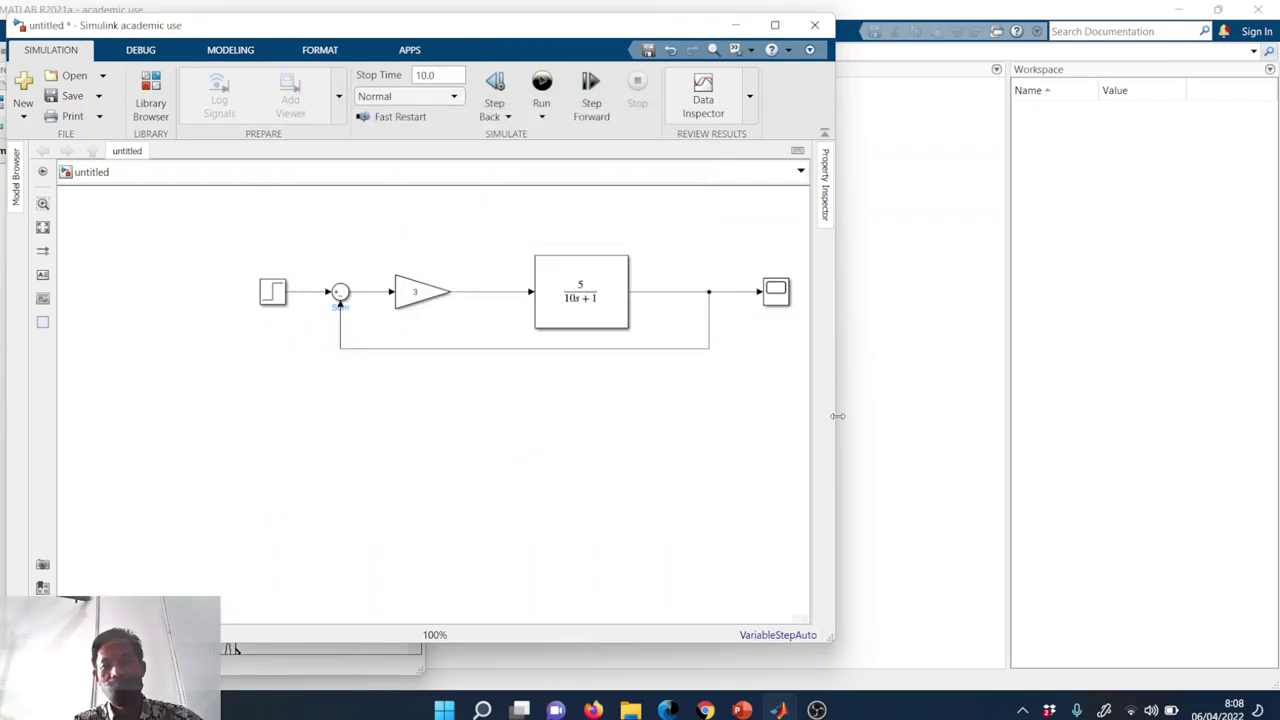
# - Run the simulation with the 10.0 stop time and open the Scope to display the closed-loop response
pyautogui.moveTo(836, 416); pyautogui.dragTo(1073, 417)
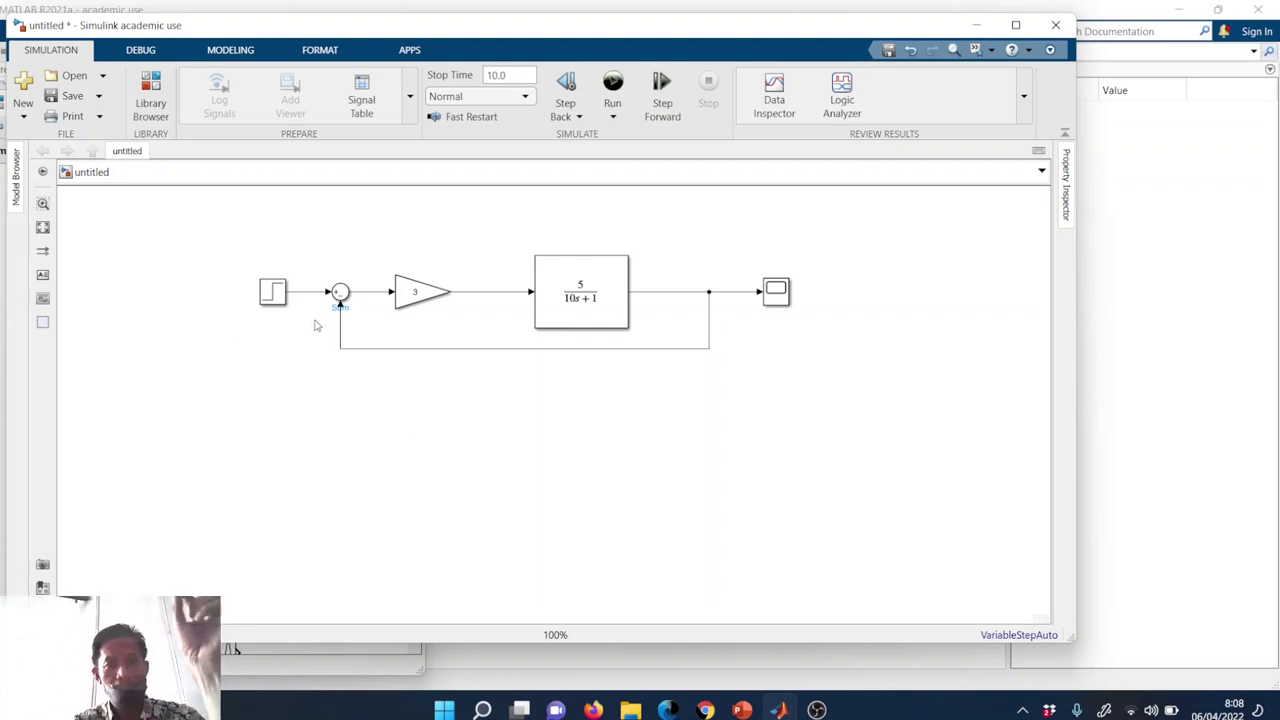
pyautogui.click(415, 313)
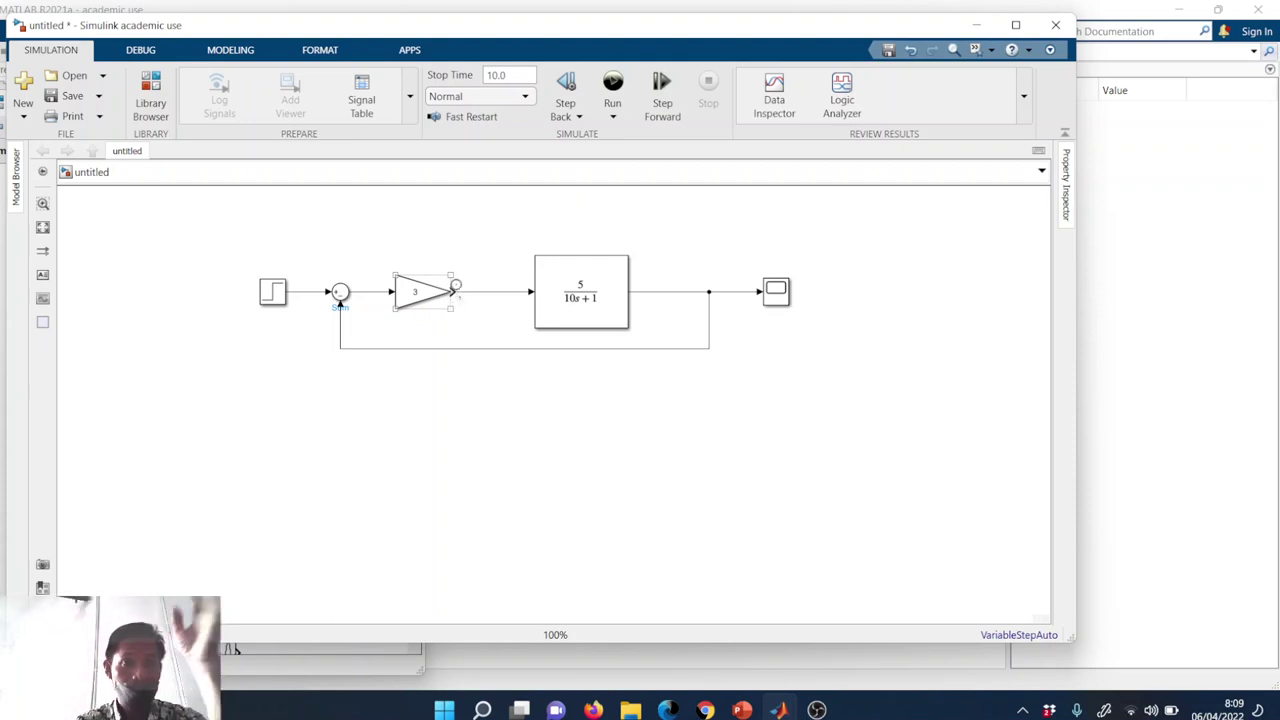
pyautogui.click(430, 320)
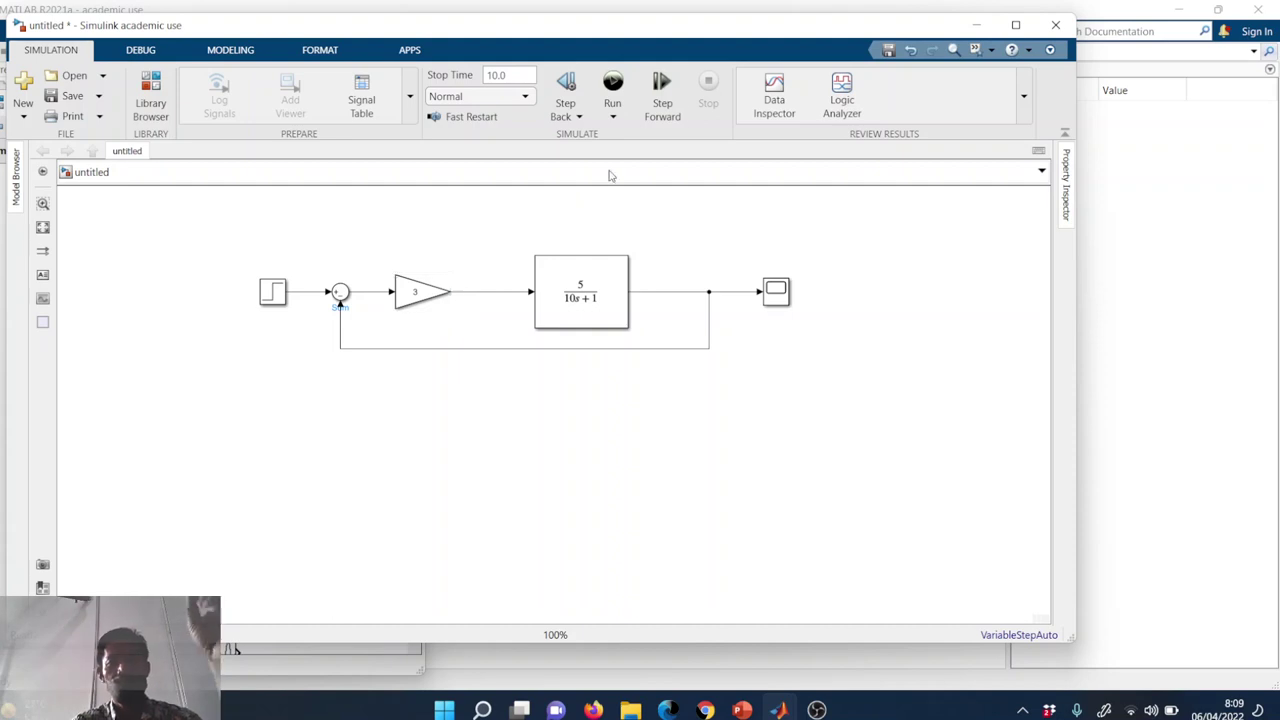
pyautogui.click(613, 85)
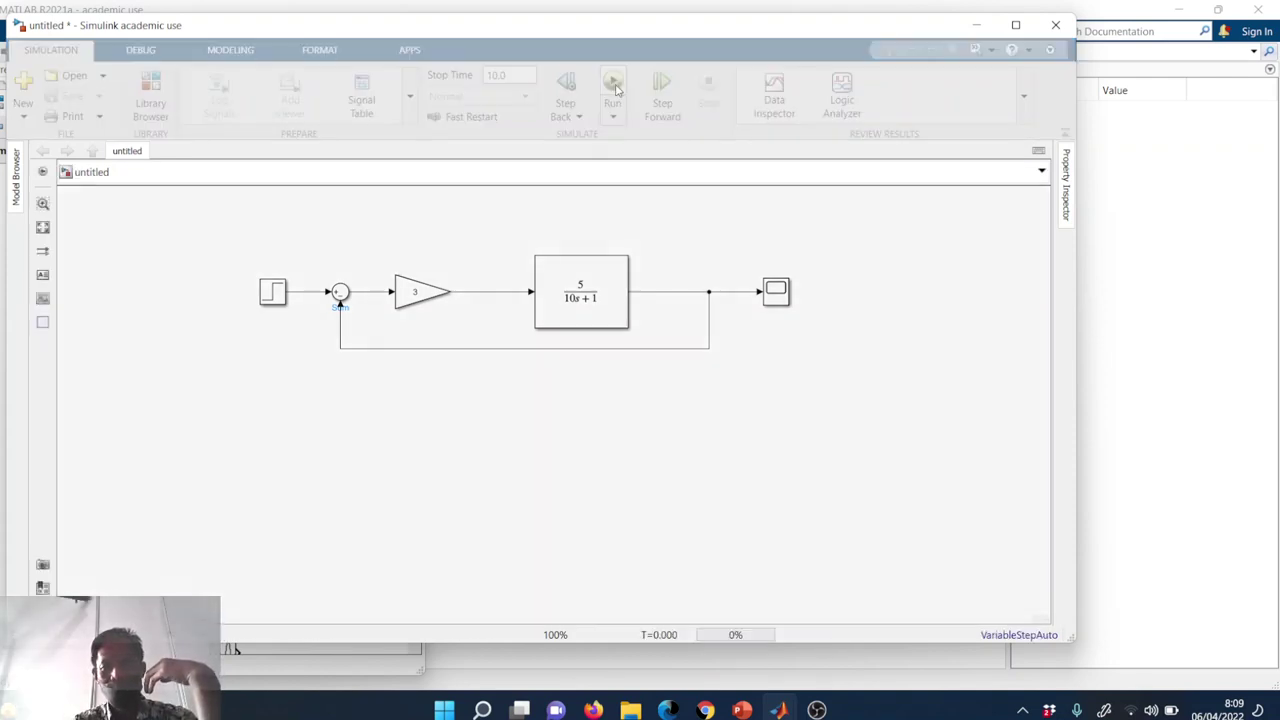
pyautogui.click(780, 293)
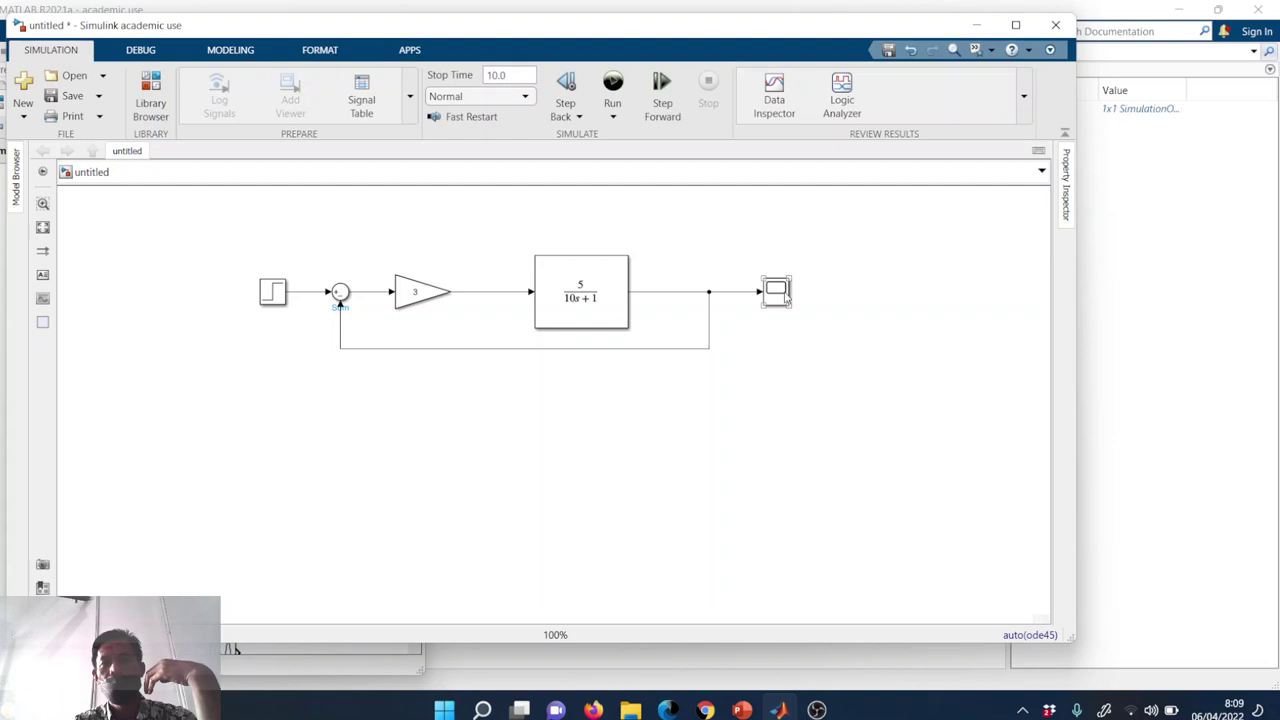
pyautogui.click(783, 294)
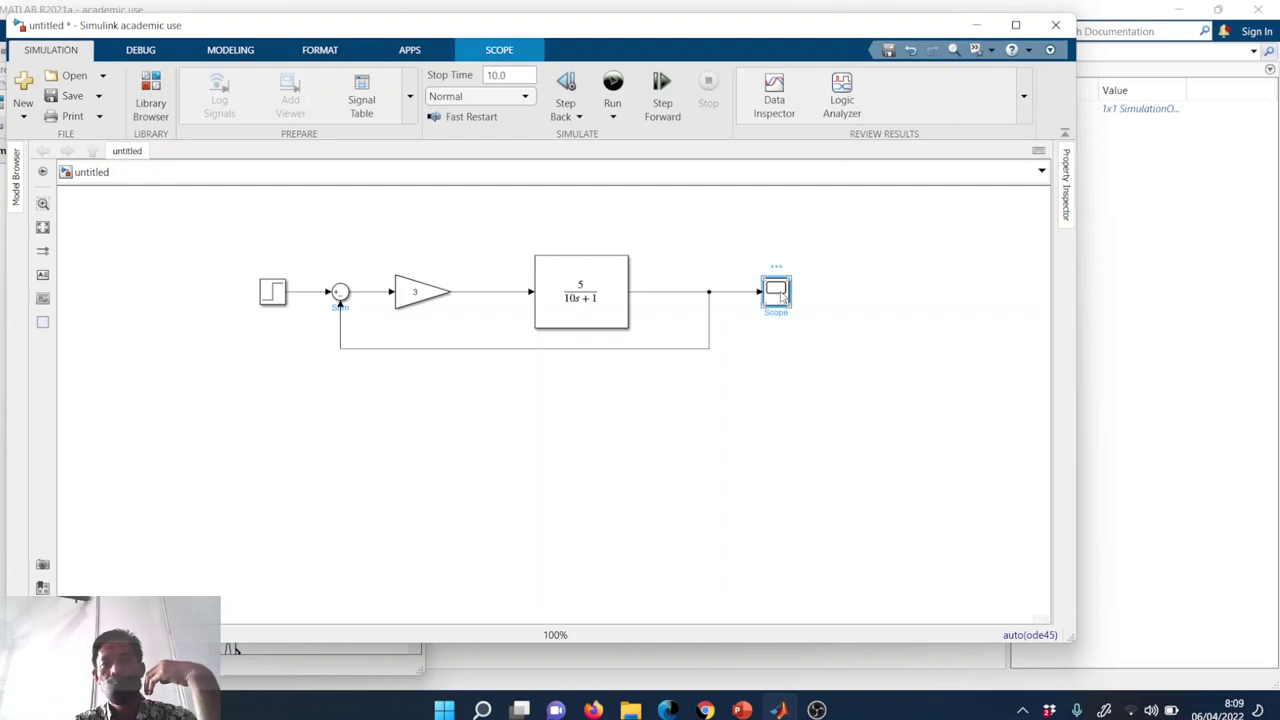
pyautogui.doubleClick(783, 294)
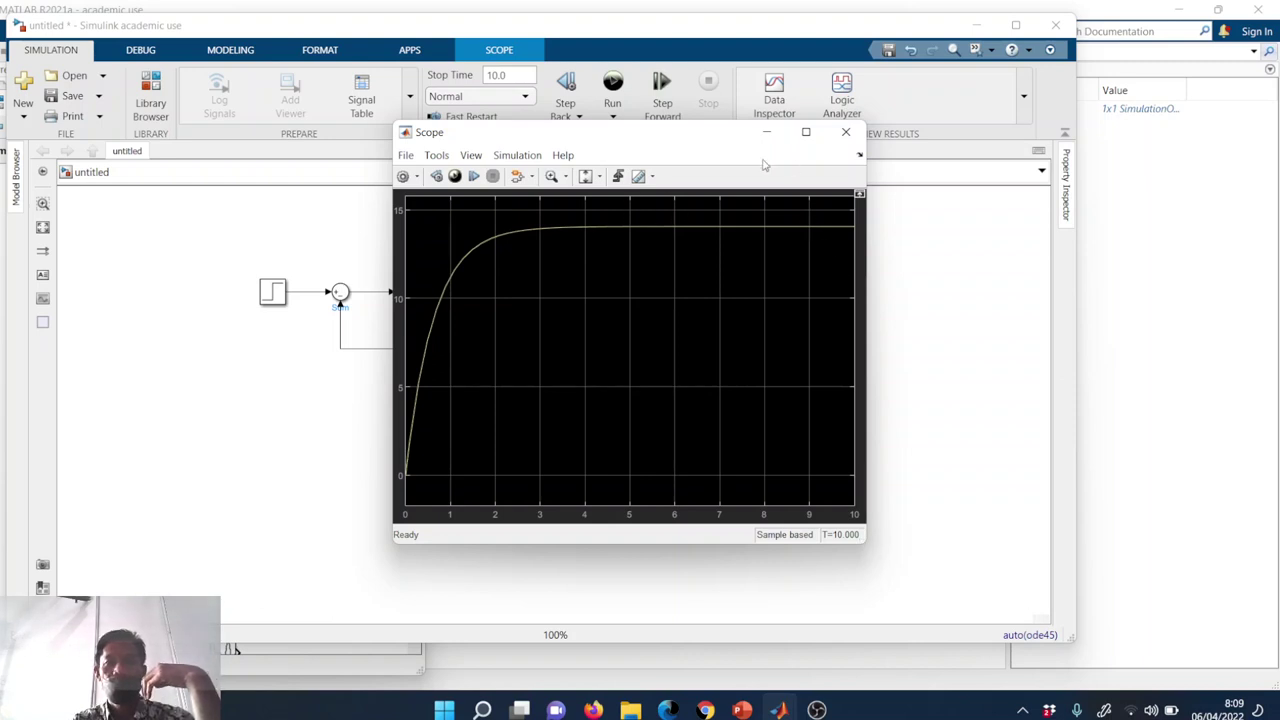
# - Examine the steady-state level of the response enlarged in the maximized Scope, and close the Scope
pyautogui.click(806, 132)
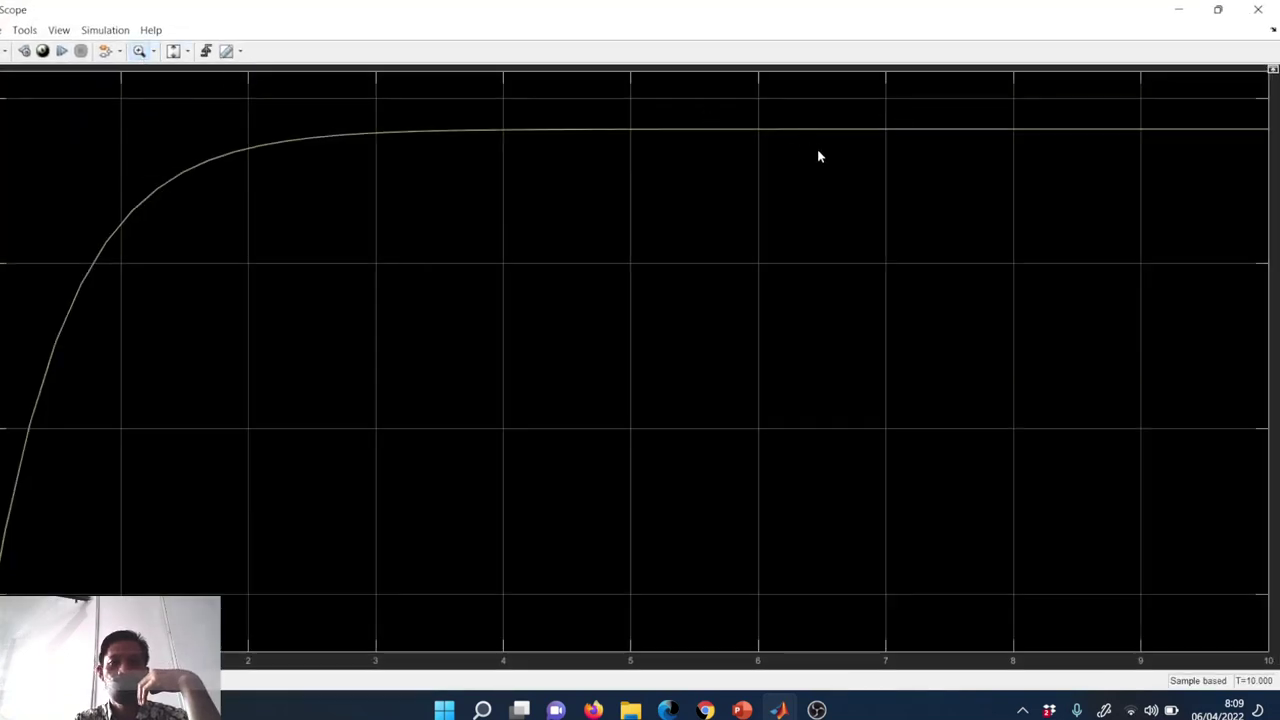
pyautogui.click(699, 126)
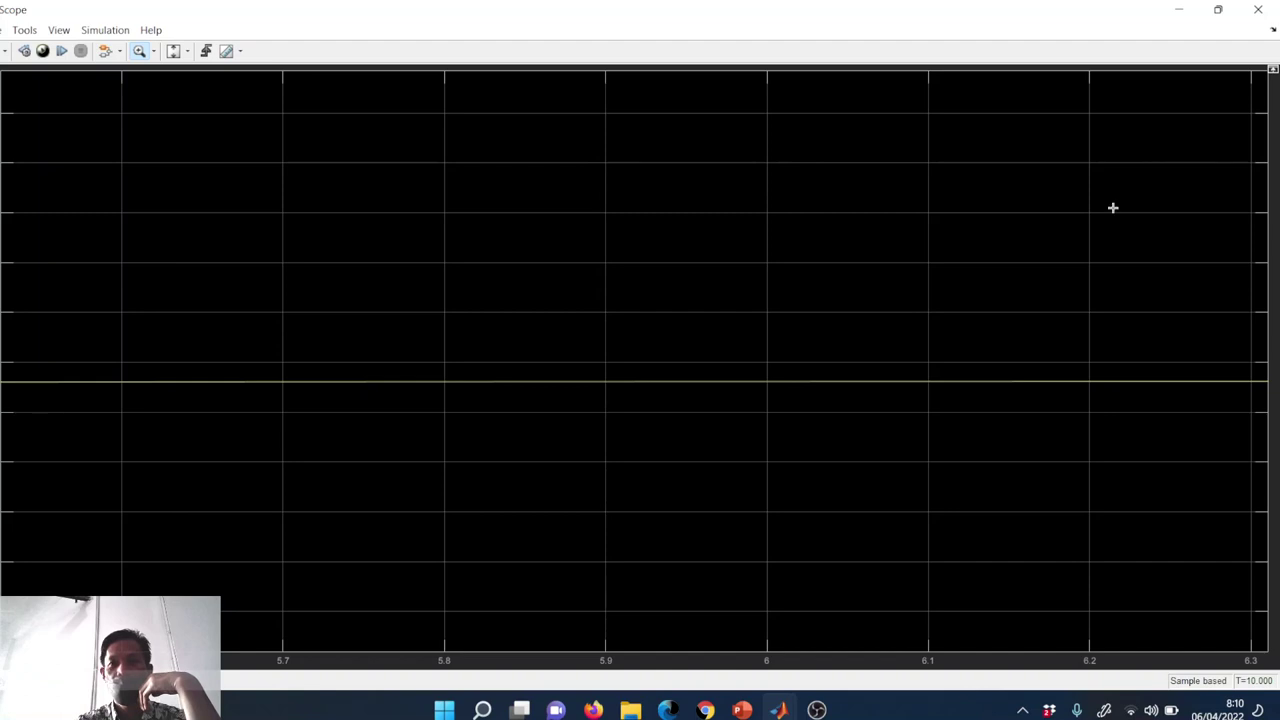
pyautogui.click(1218, 10)
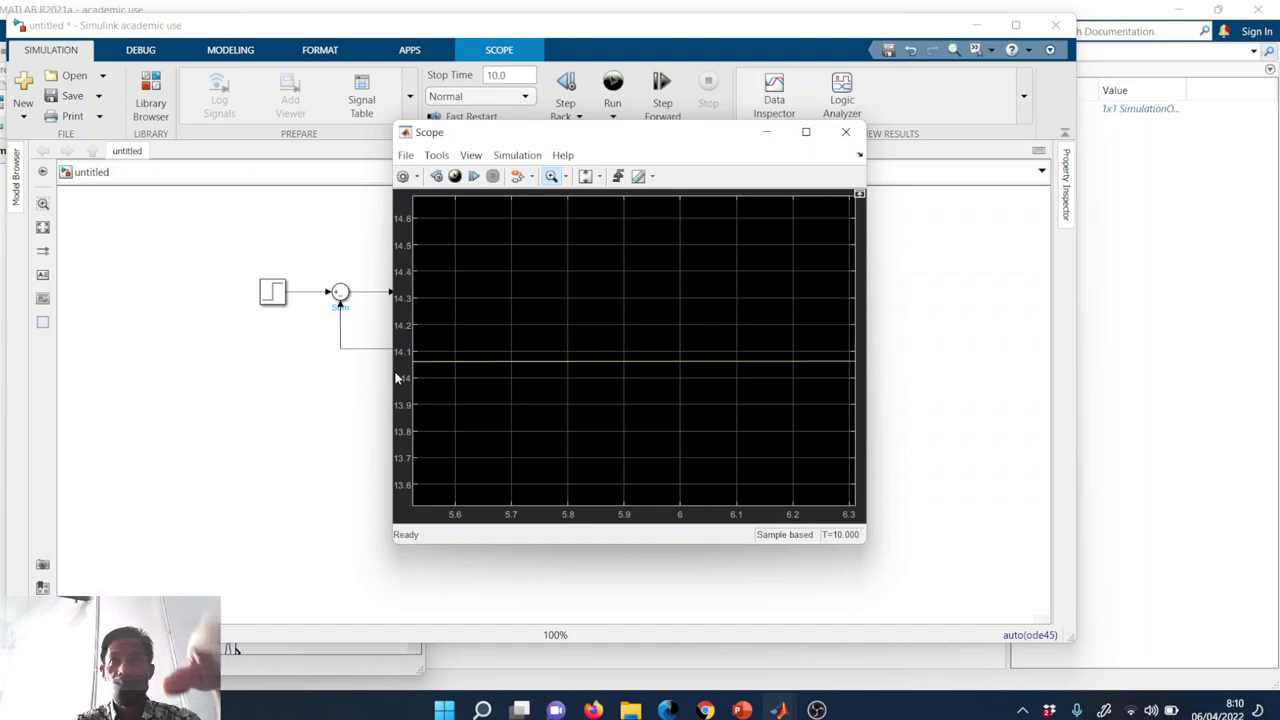
pyautogui.click(845, 132)
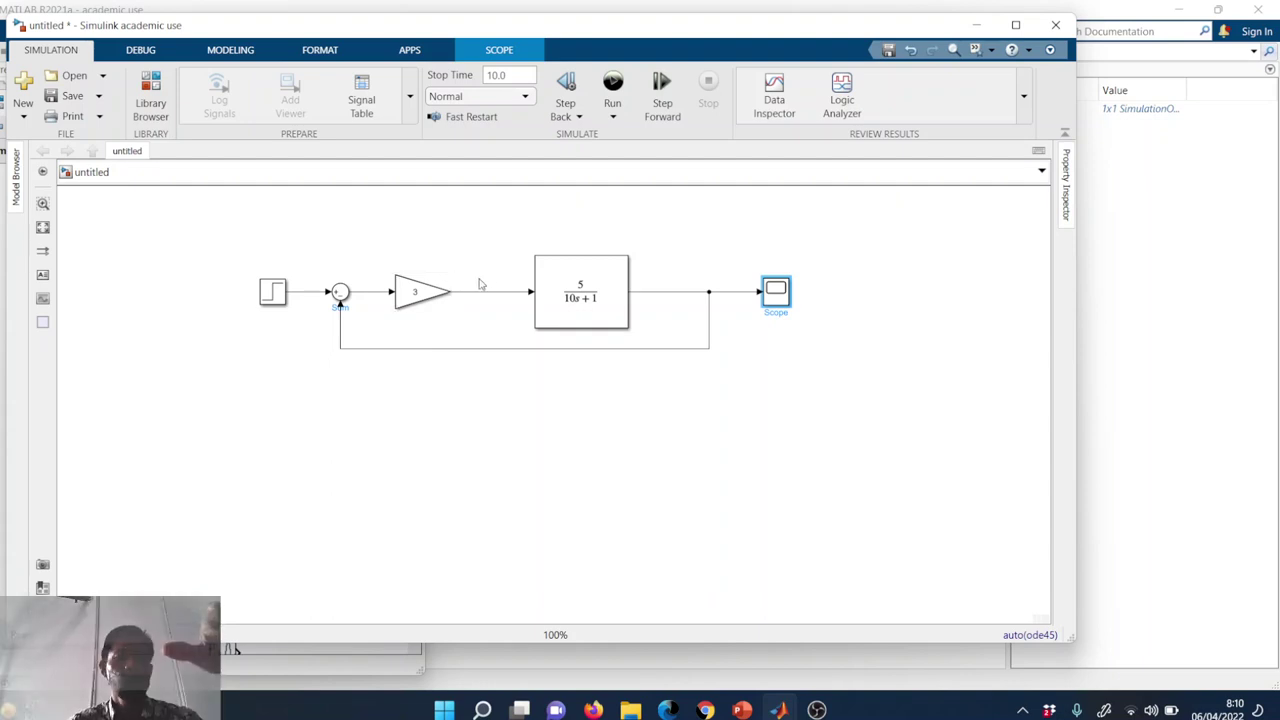
# - Set the Gain block's gain to 2
pyautogui.doubleClick(431, 299)
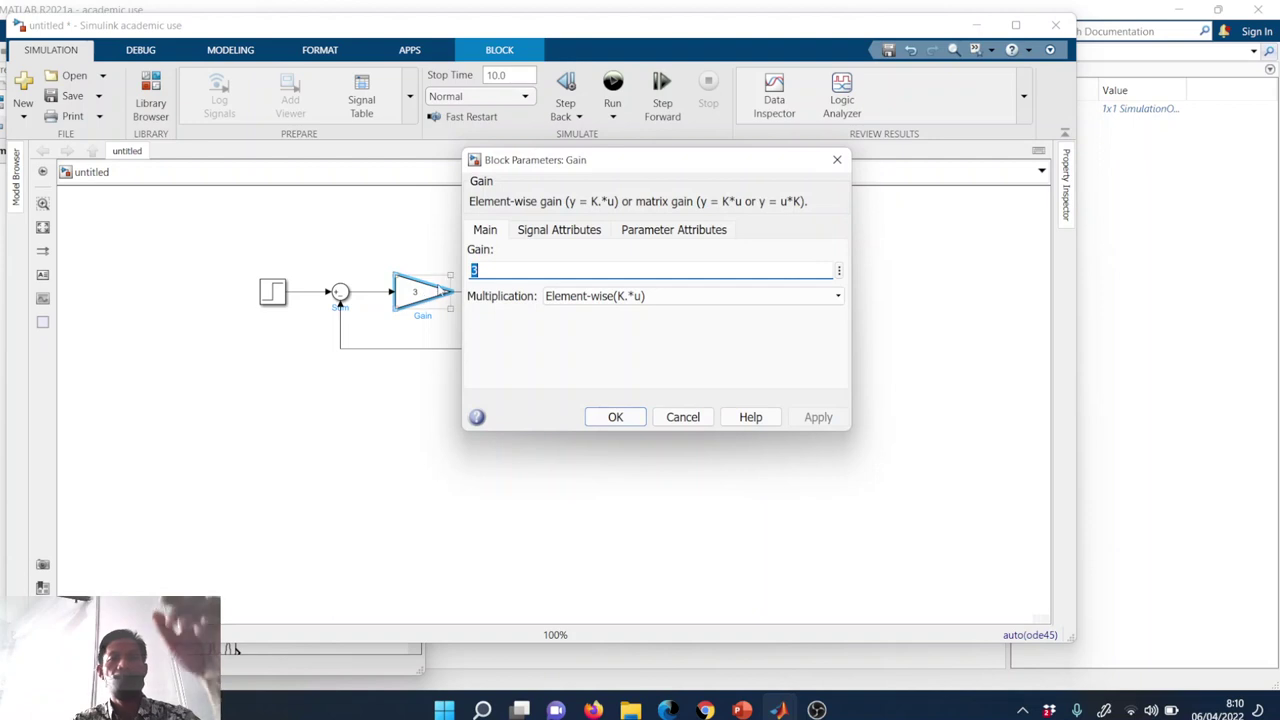
pyautogui.write('2')
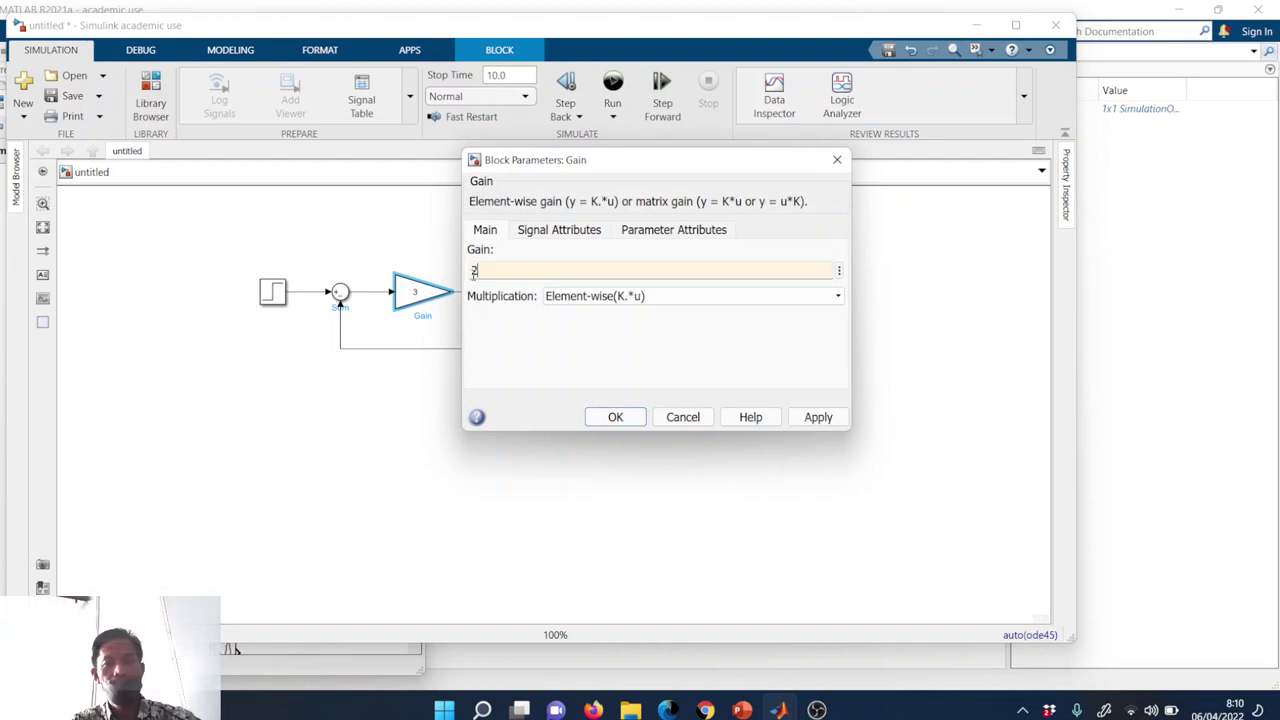
pyautogui.click(617, 417)
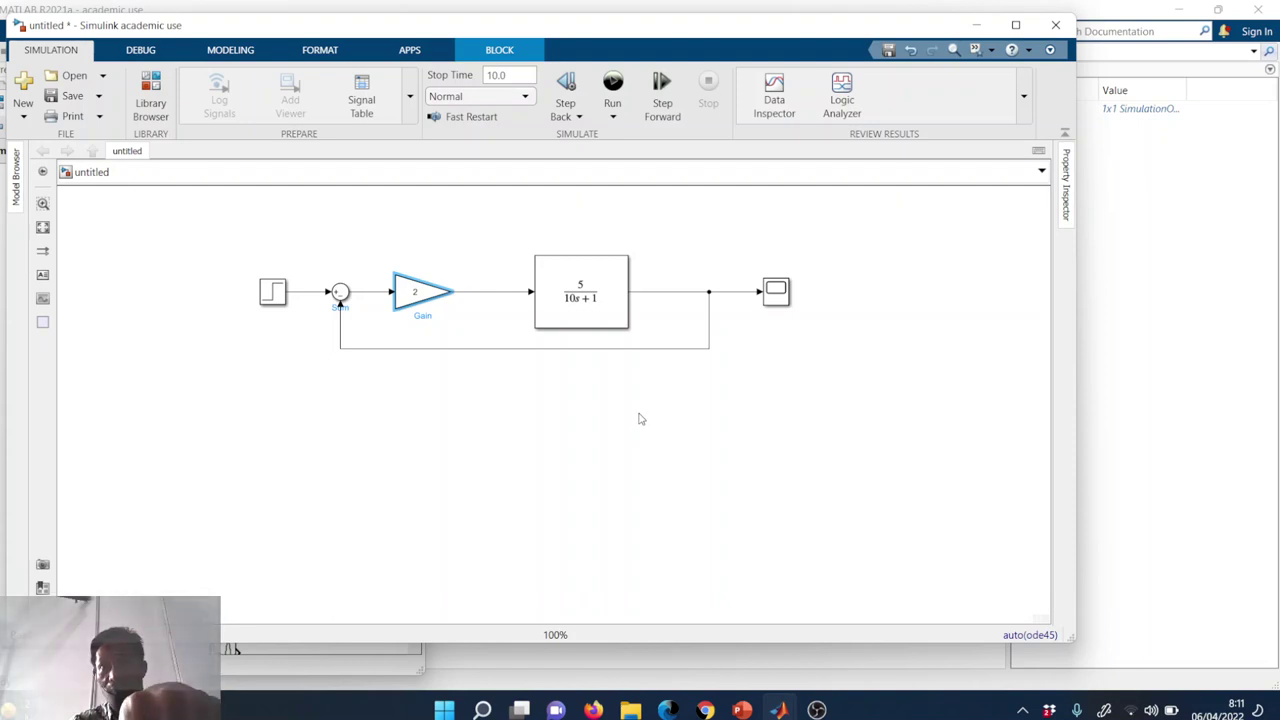
# - Run the simulation with the gain of 2, examine the steady-state level of the response enlarged in the Scope, and close the Scope
pyautogui.click(612, 86)
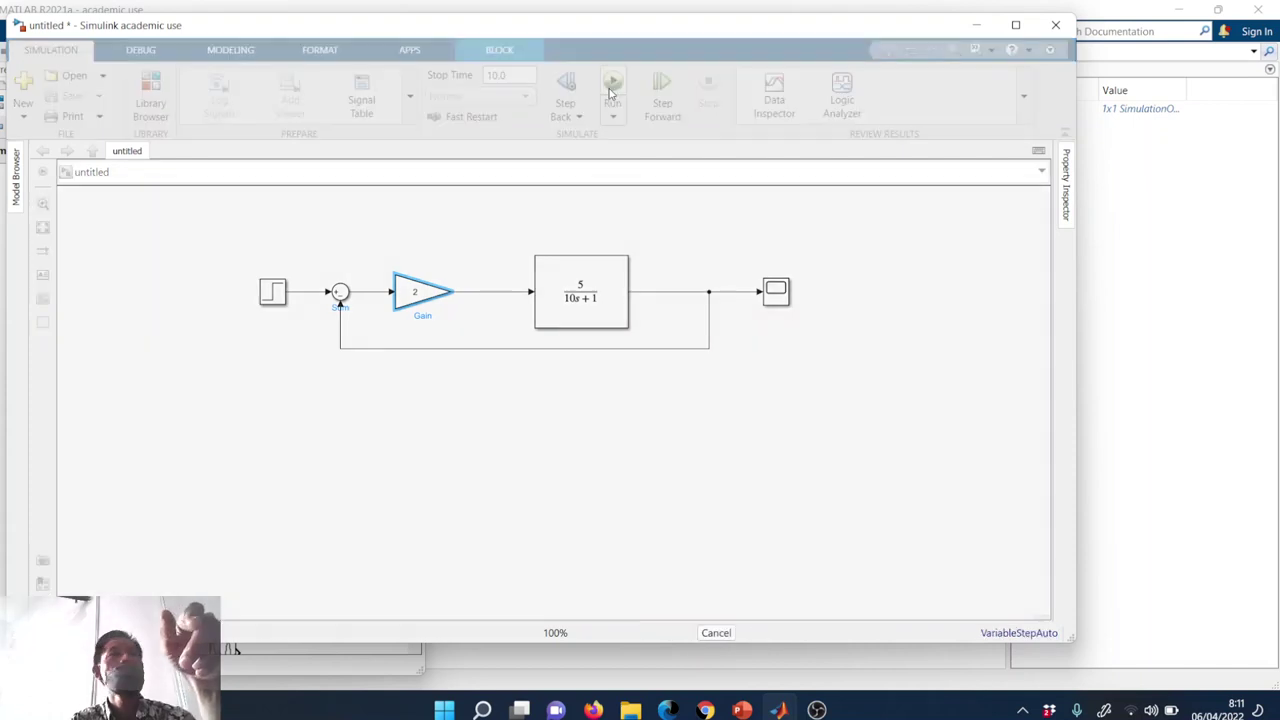
pyautogui.doubleClick(775, 292)
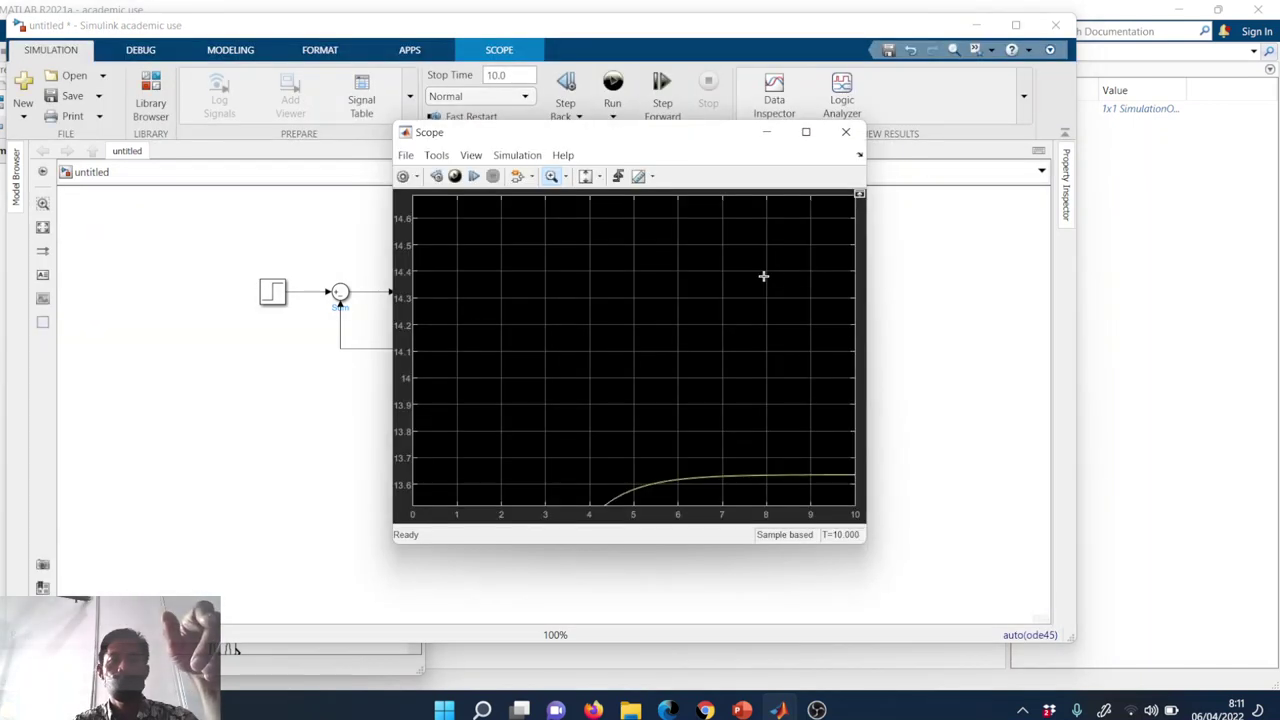
pyautogui.scroll(-4, 705, 335)
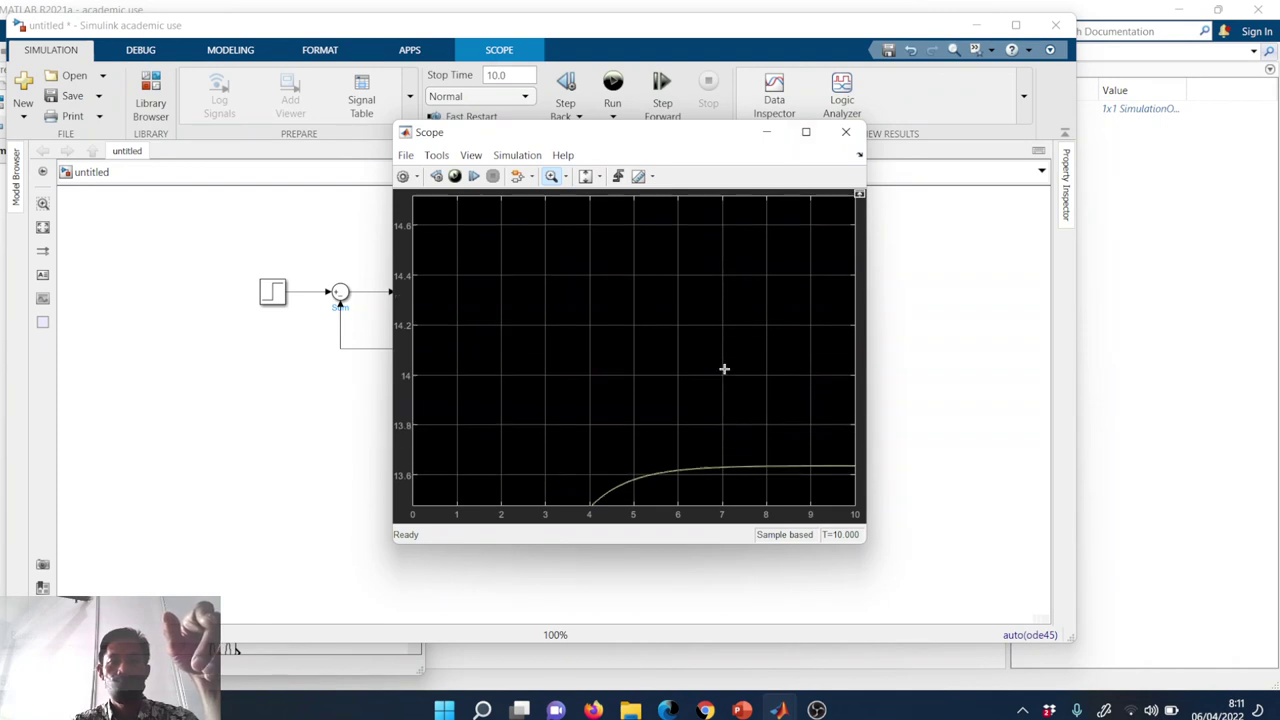
pyautogui.scroll(-2, 717, 365)
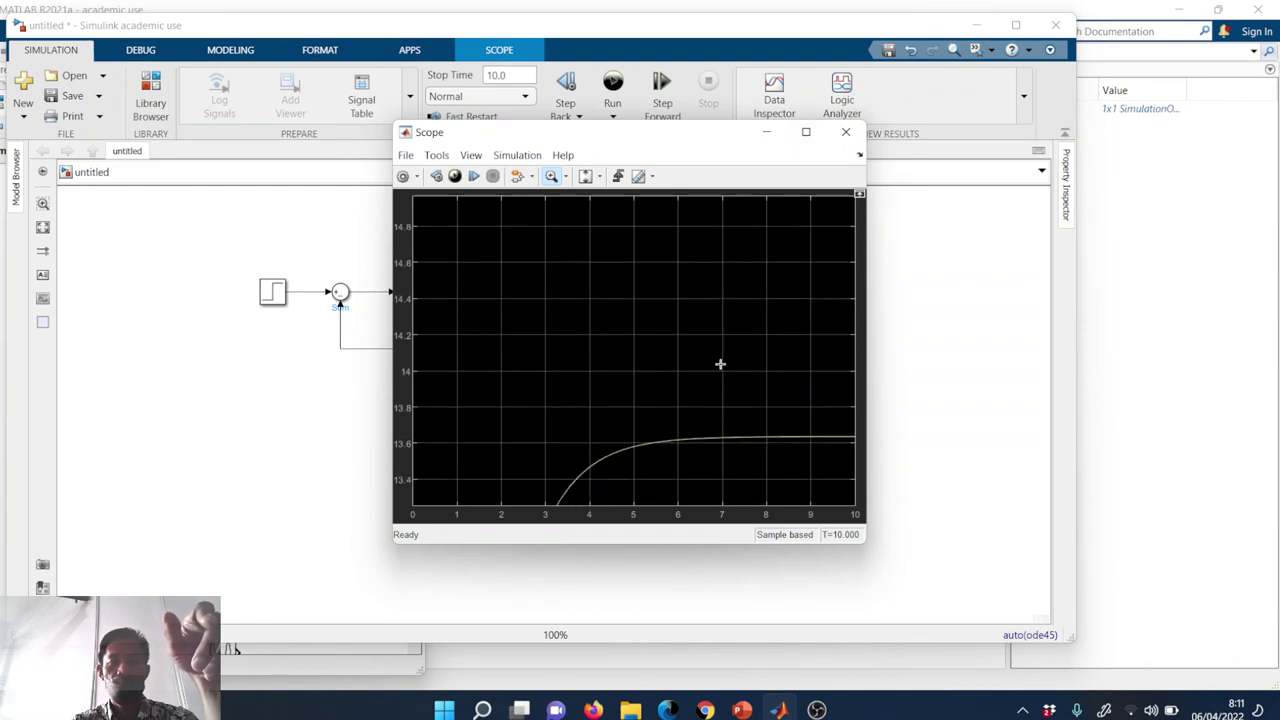
pyautogui.scroll(-1, 797, 401)
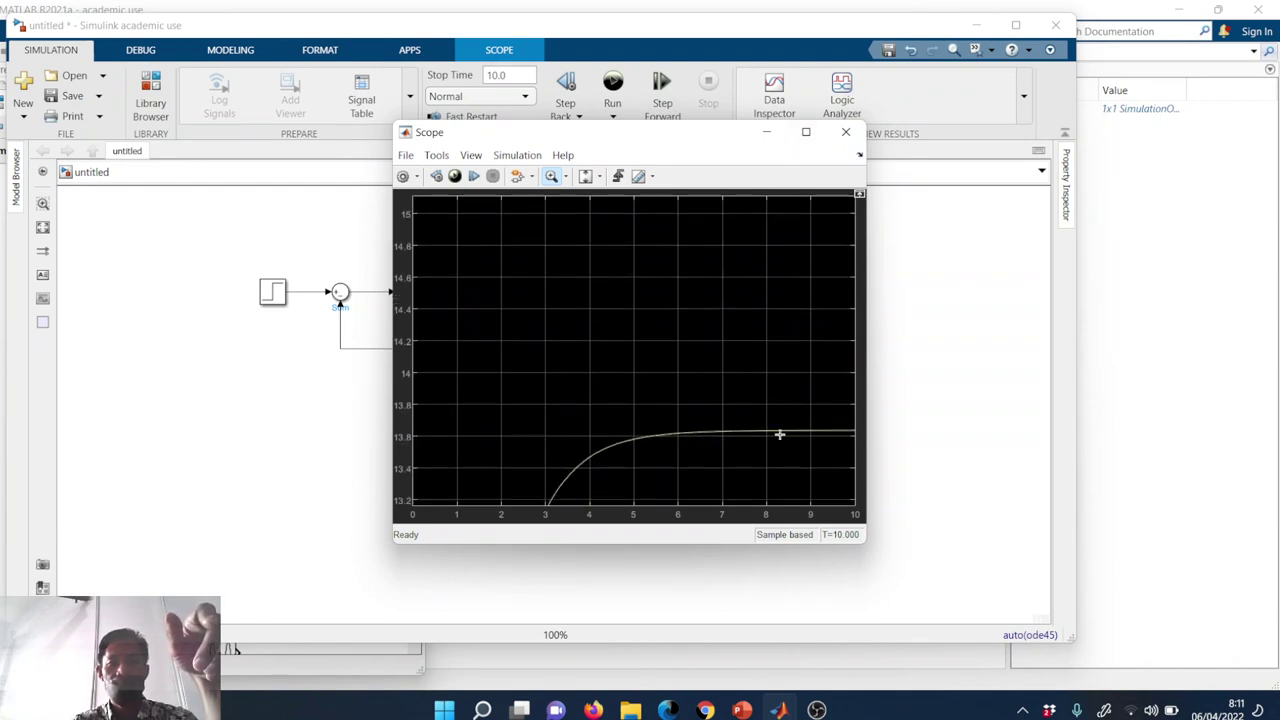
pyautogui.moveTo(780, 417); pyautogui.dragTo(838, 460)
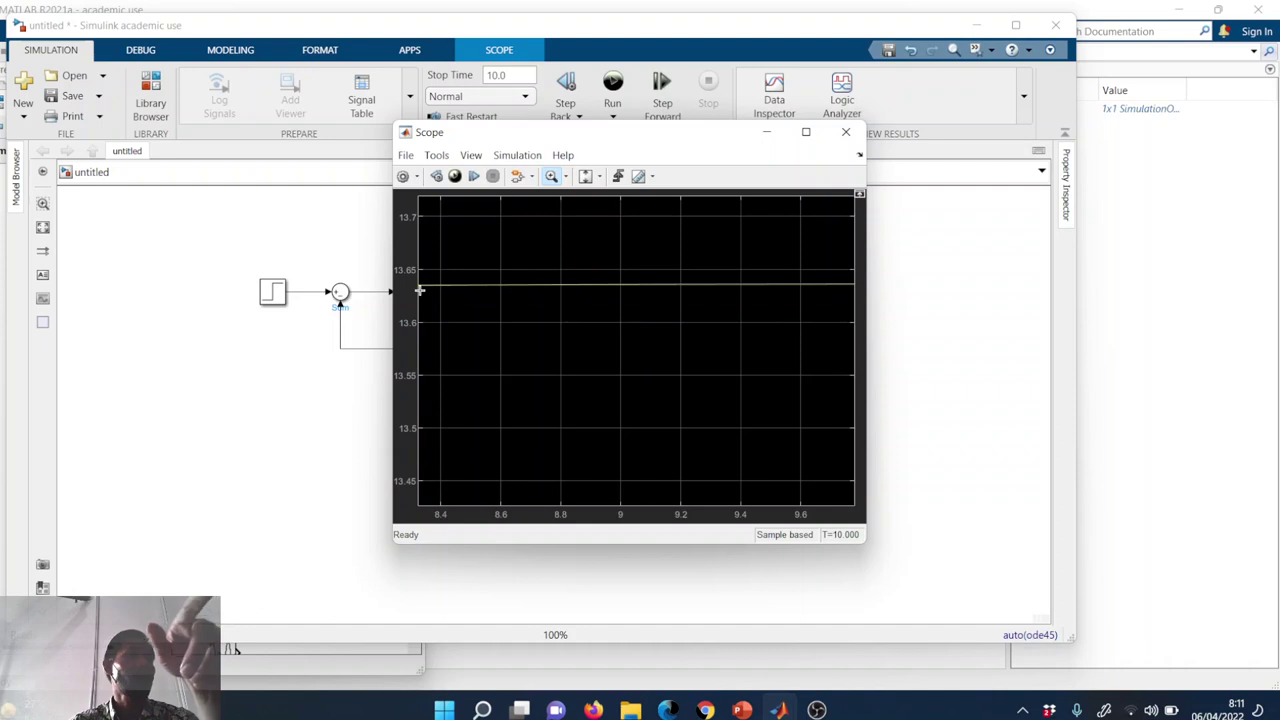
pyautogui.click(845, 132)
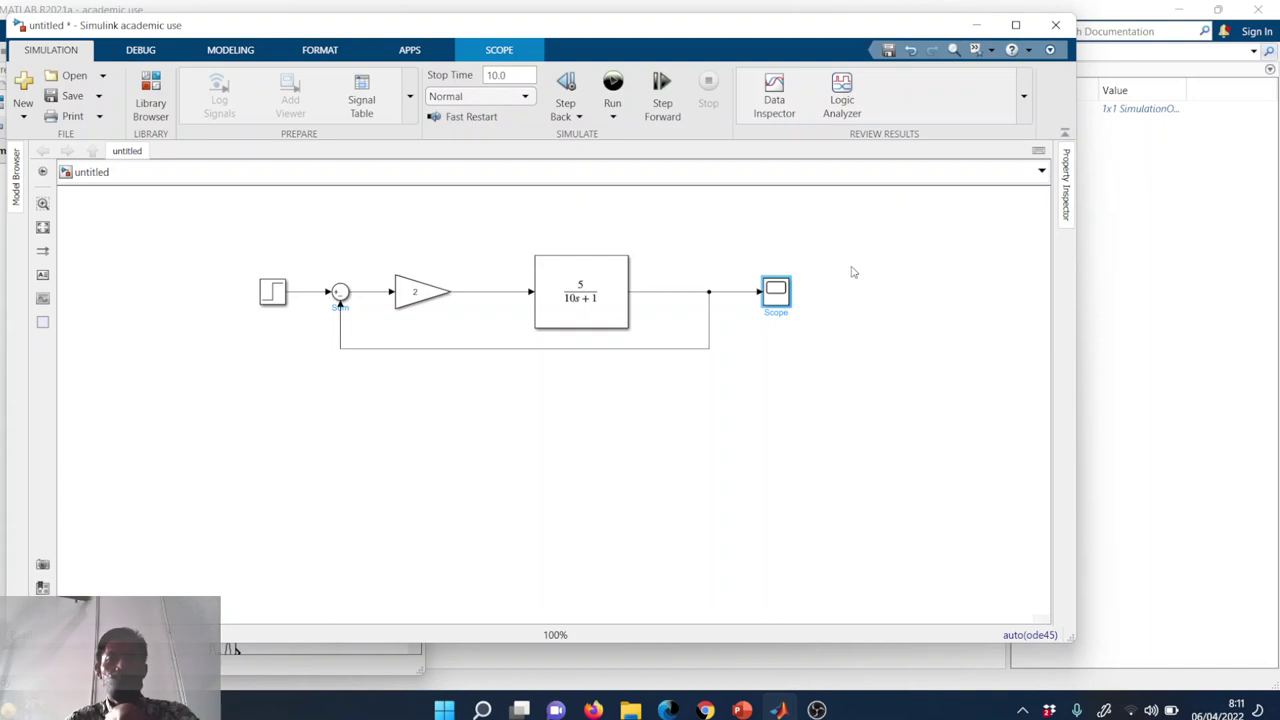
# - Duplicate the entire closed-loop diagram and align the copy directly below the original loop
pyautogui.moveTo(237, 207); pyautogui.dragTo(839, 407)
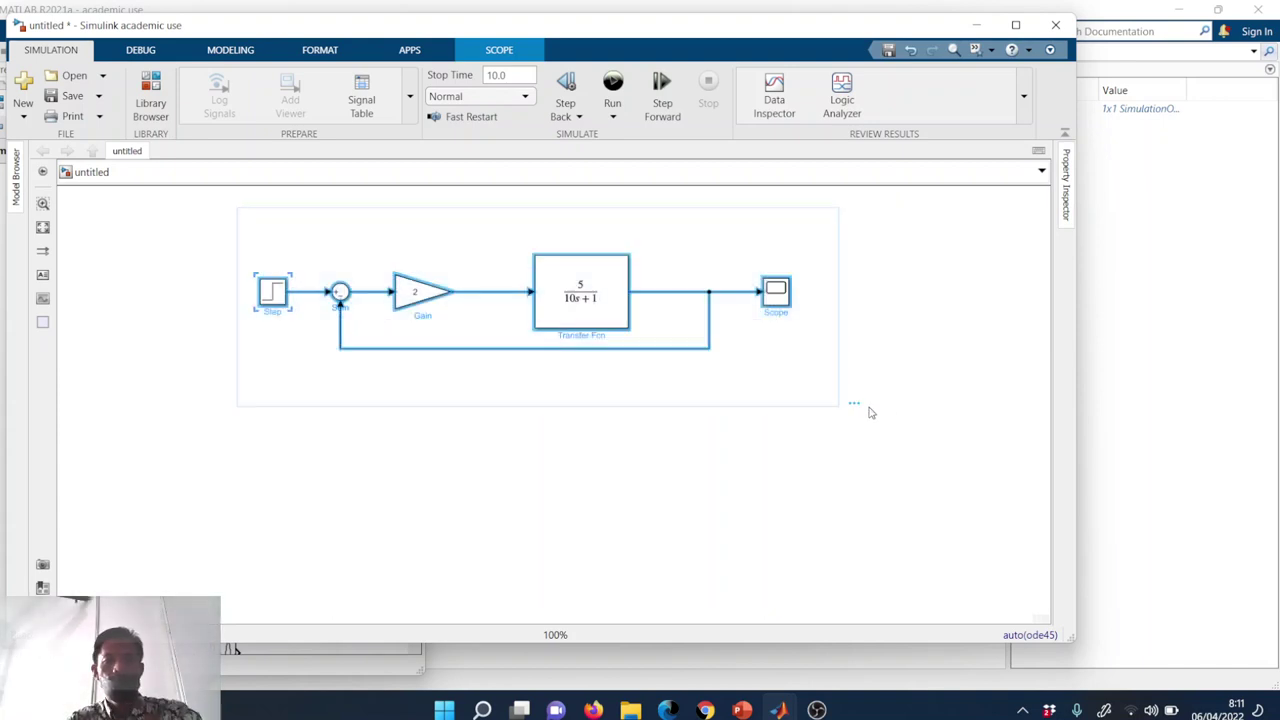
pyautogui.hotkey('ctrl', 'c')
pyautogui.click(389, 461)
pyautogui.hotkey('ctrl', 'v')
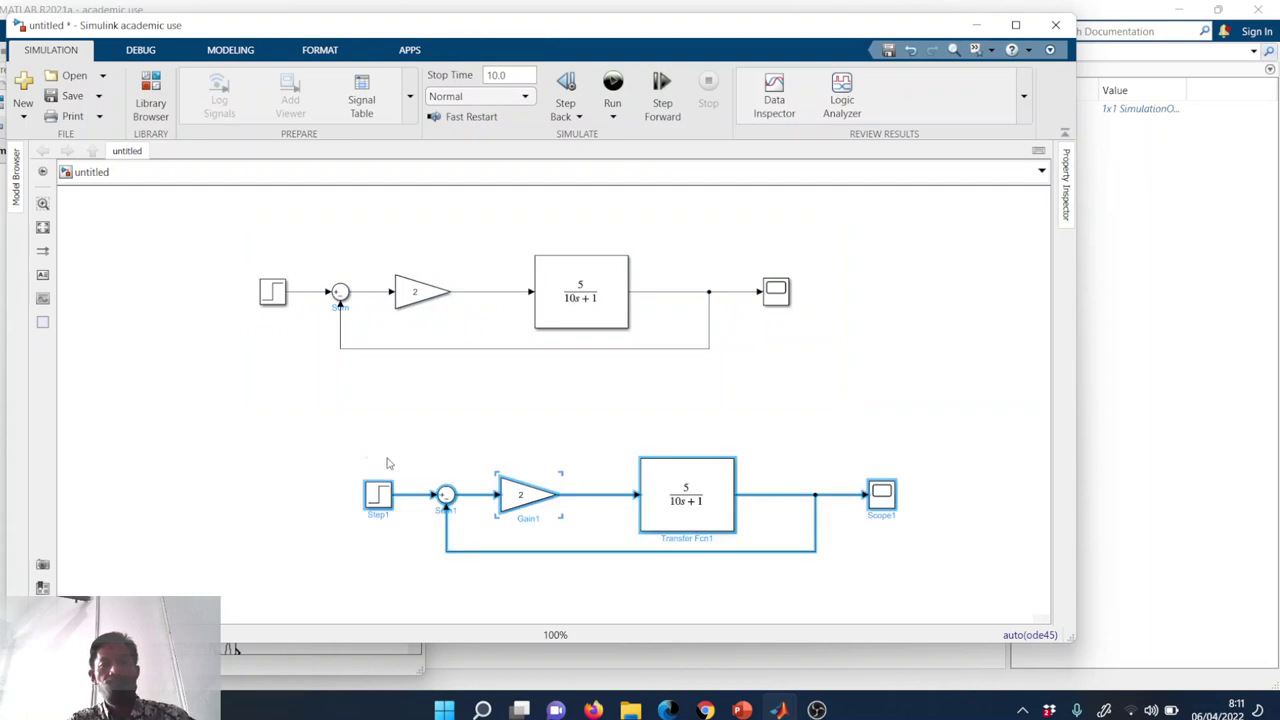
pyautogui.moveTo(612, 454); pyautogui.dragTo(573, 430)
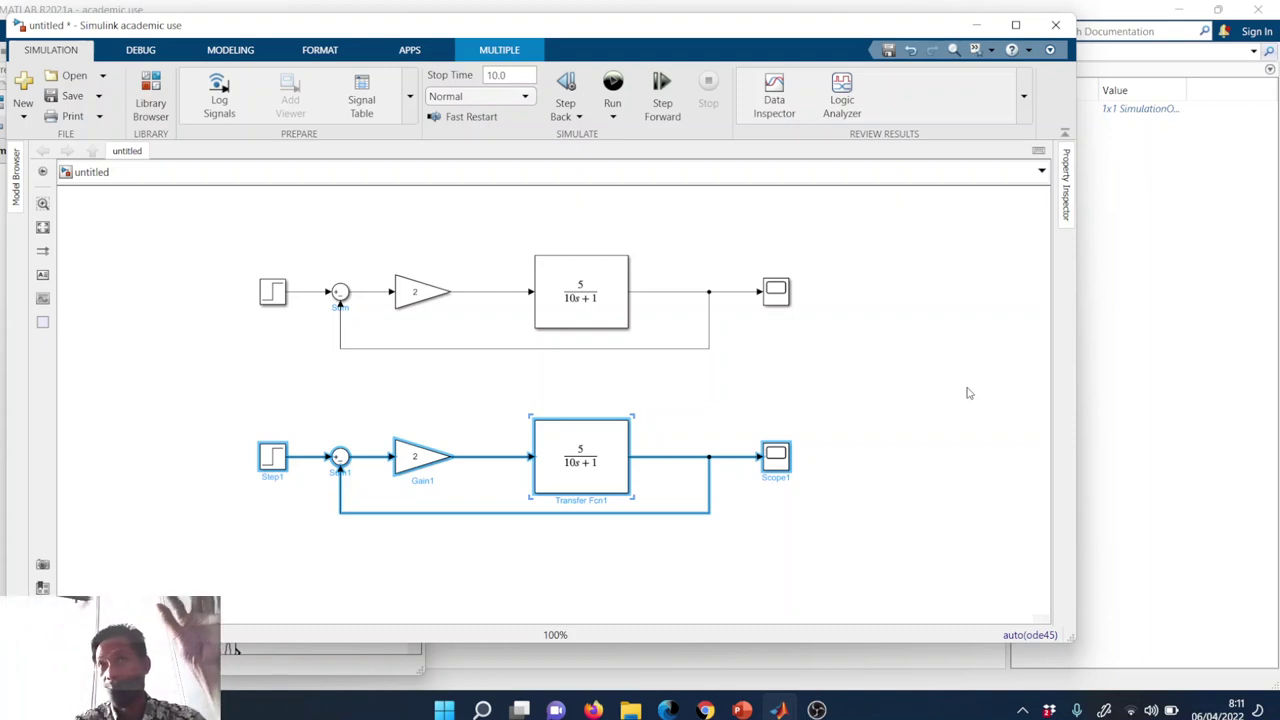
pyautogui.click(487, 438)
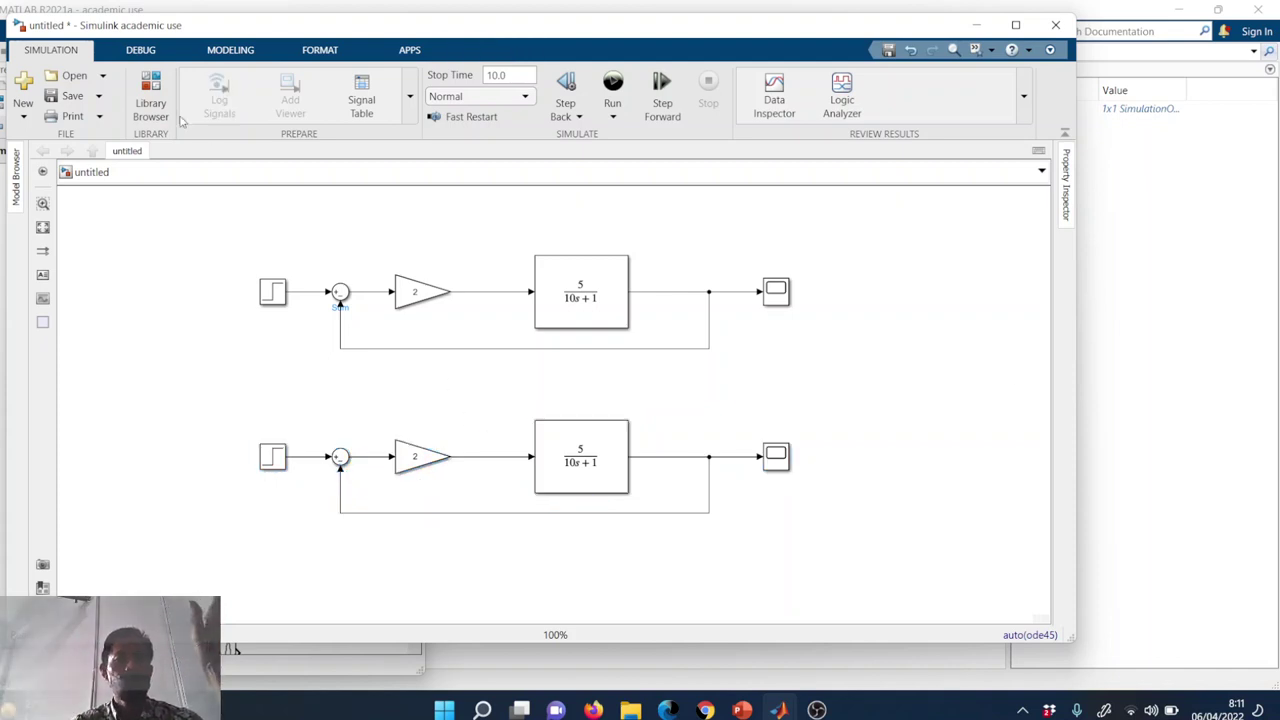
# - Search the block library for pid and add a continuous PID Controller block to the model between the two loops
pyautogui.click(150, 100)
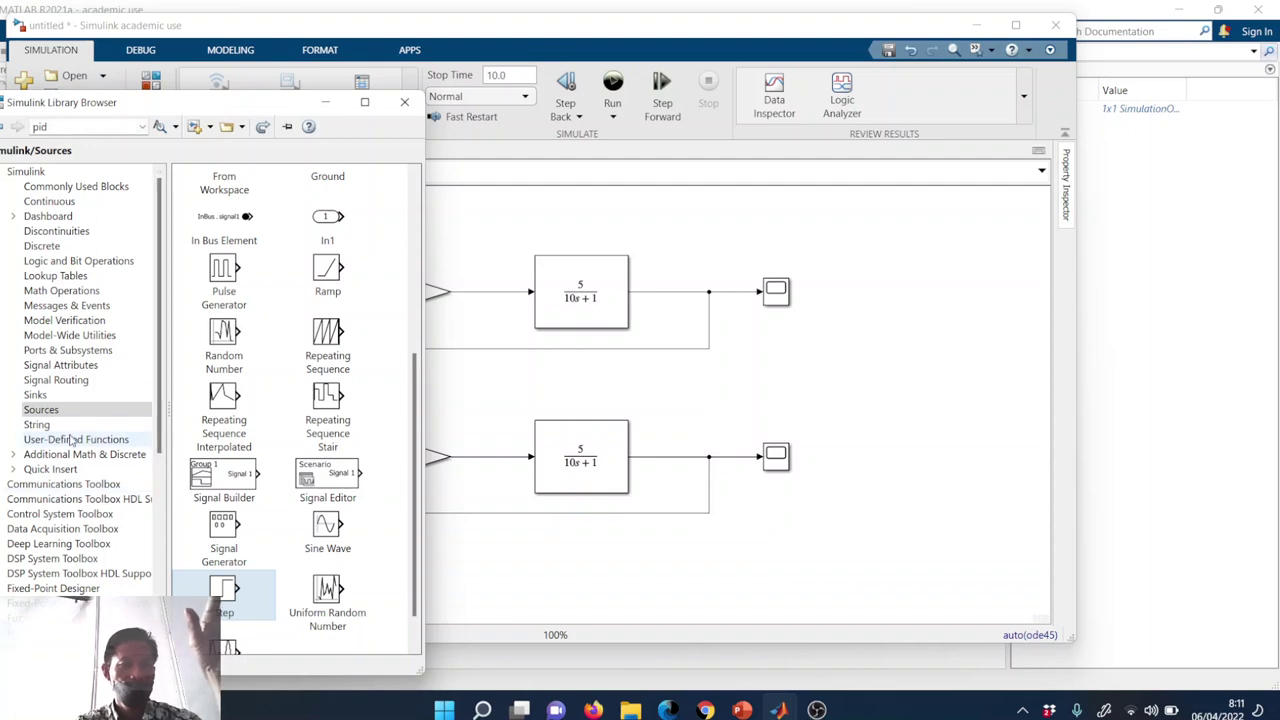
pyautogui.scroll(-1, 72, 440)
pyautogui.scroll(-3, 72, 440)
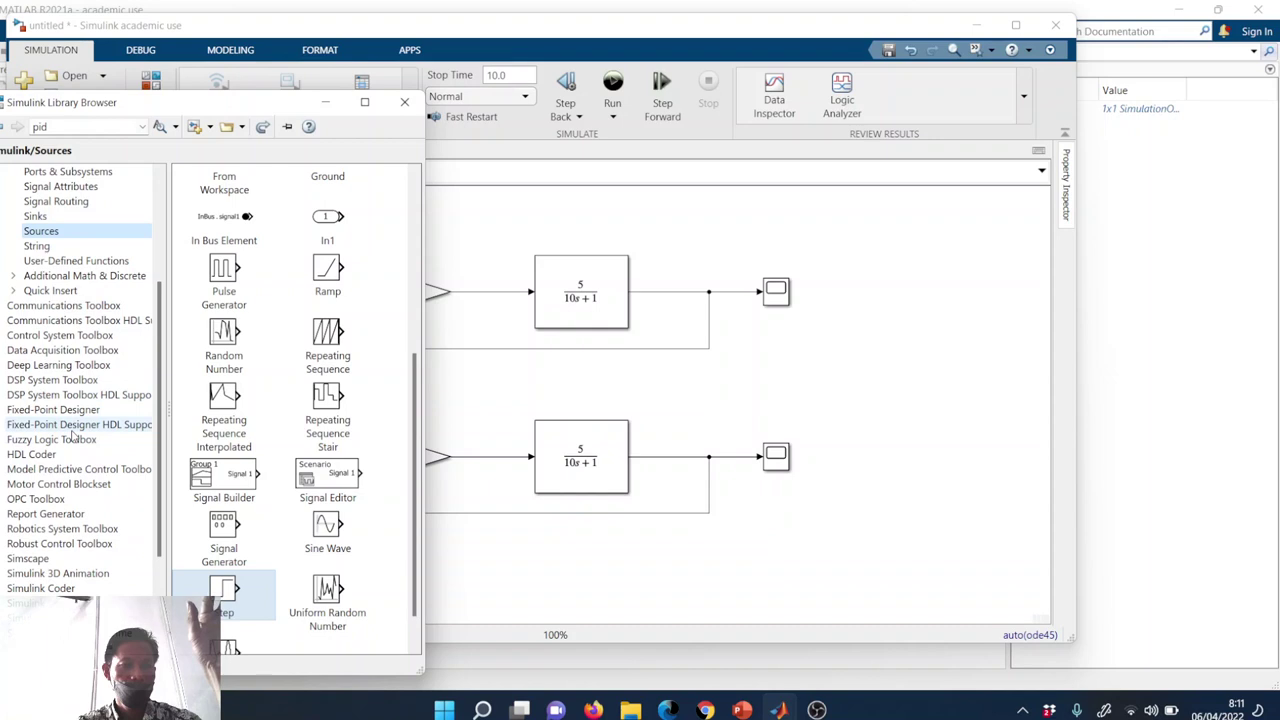
pyautogui.scroll(-2, 72, 437)
pyautogui.click(41, 558)
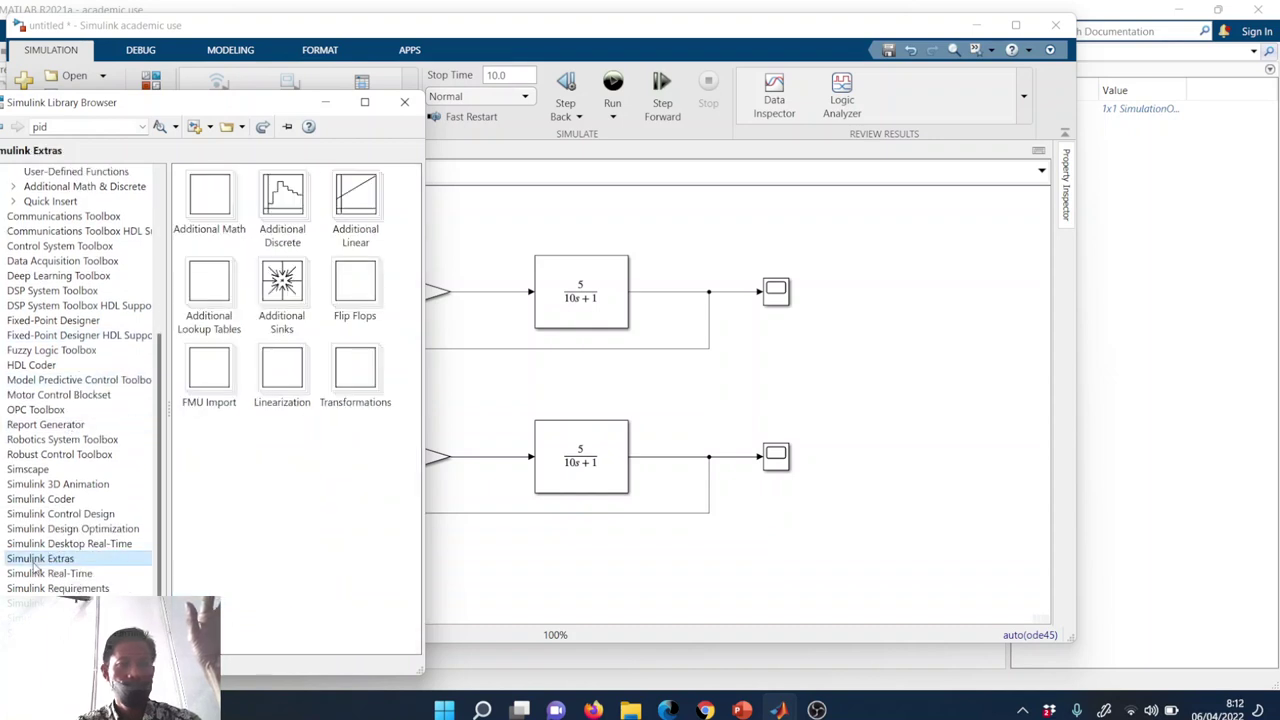
pyautogui.click(74, 128)
pyautogui.click(73, 127)
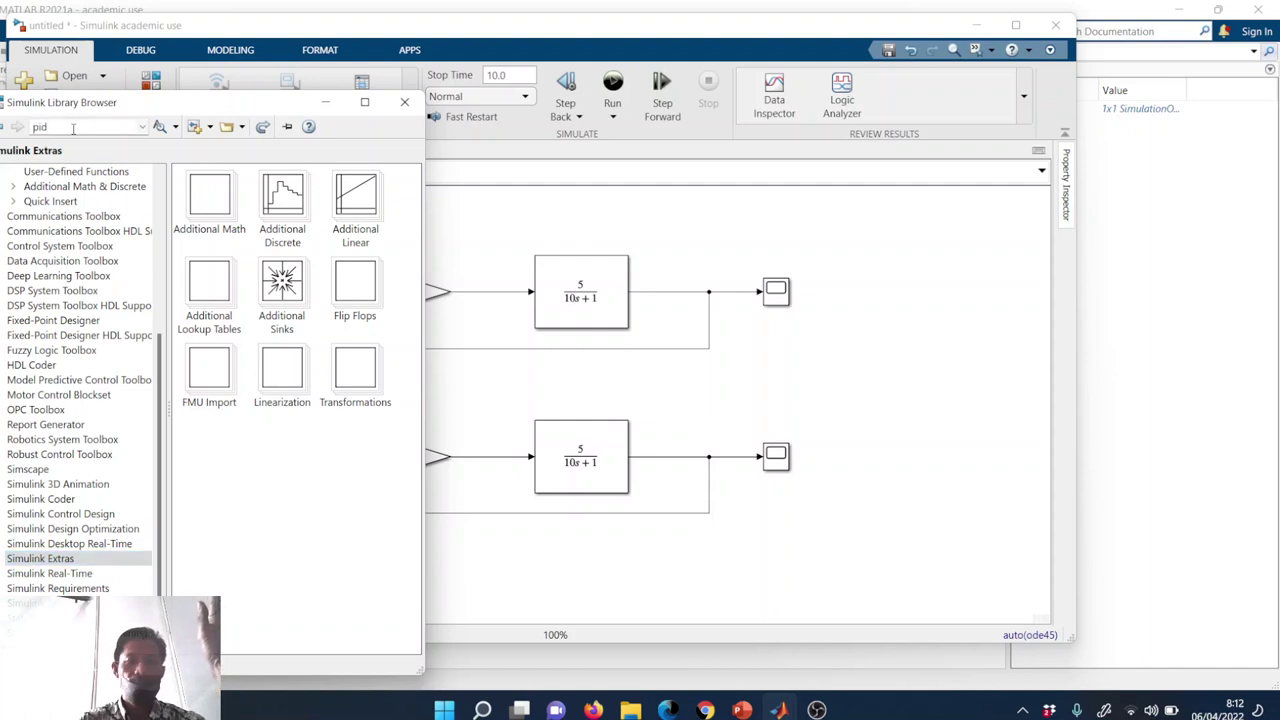
pyautogui.press('Return')
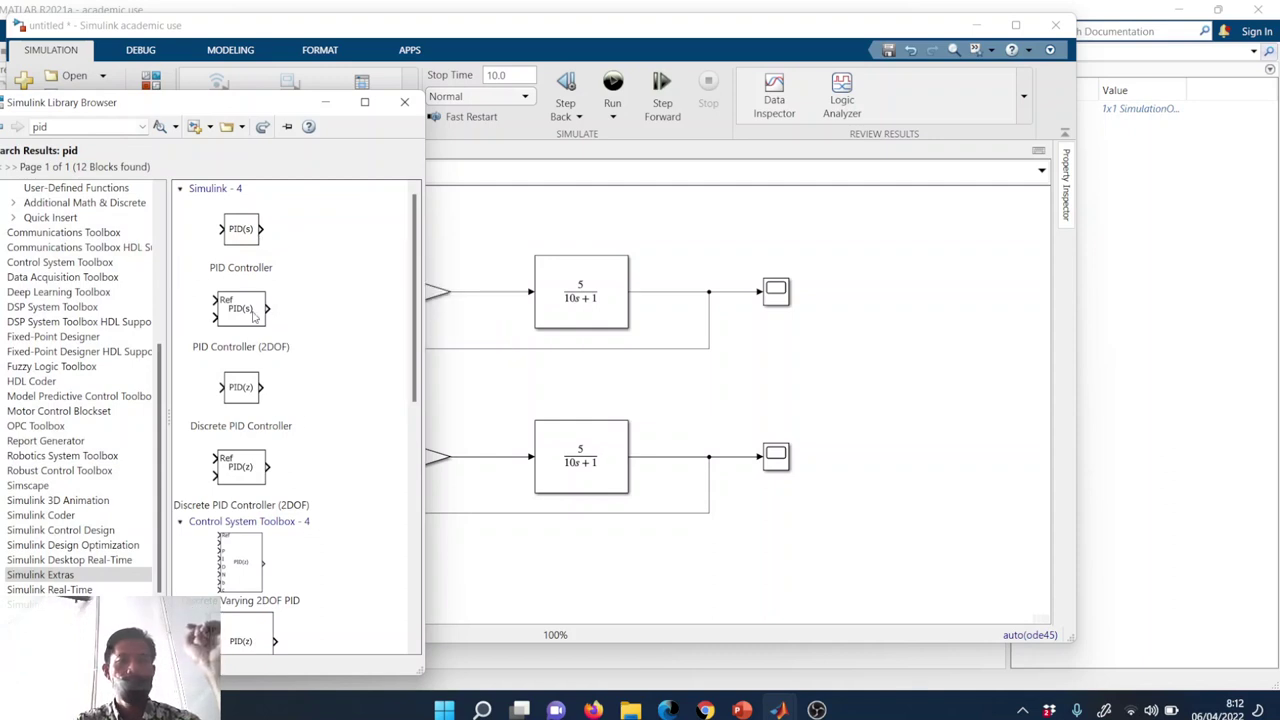
pyautogui.click(268, 233)
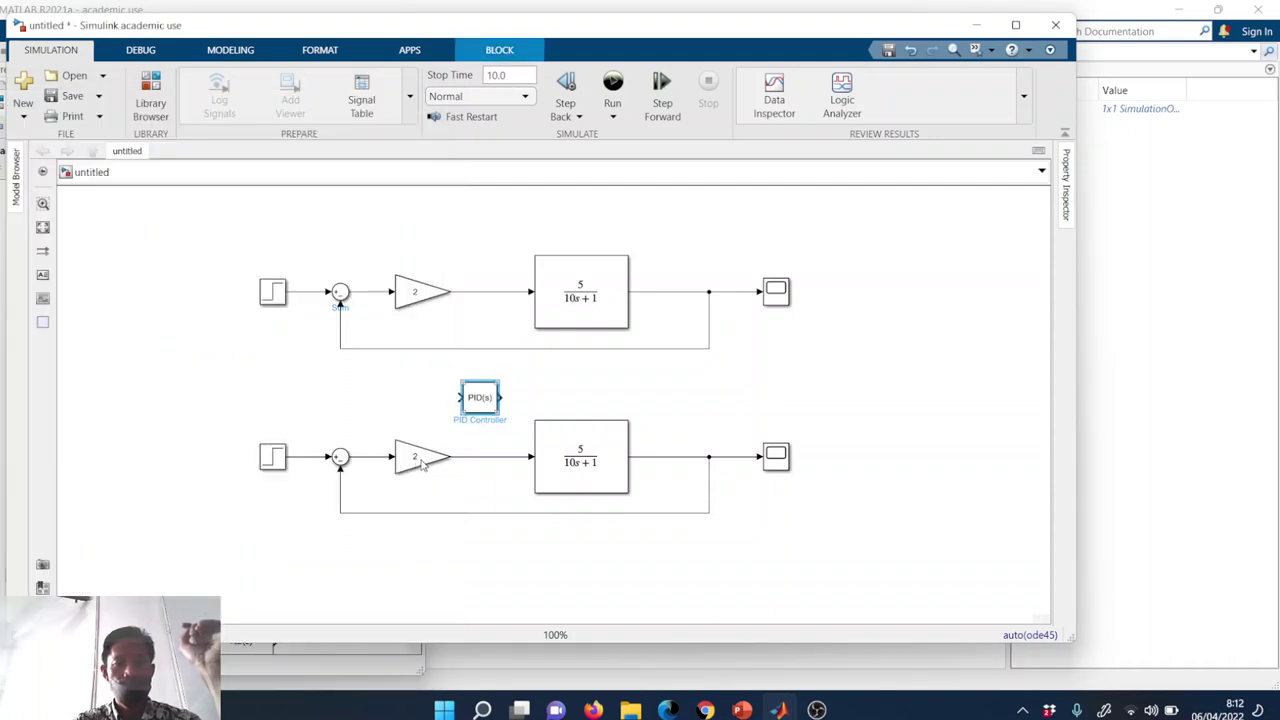
# - Replace the Gain block in the lower loop with the PID Controller, connected between the Sum block and the transfer function
pyautogui.click(422, 458)
pyautogui.press('Delete')
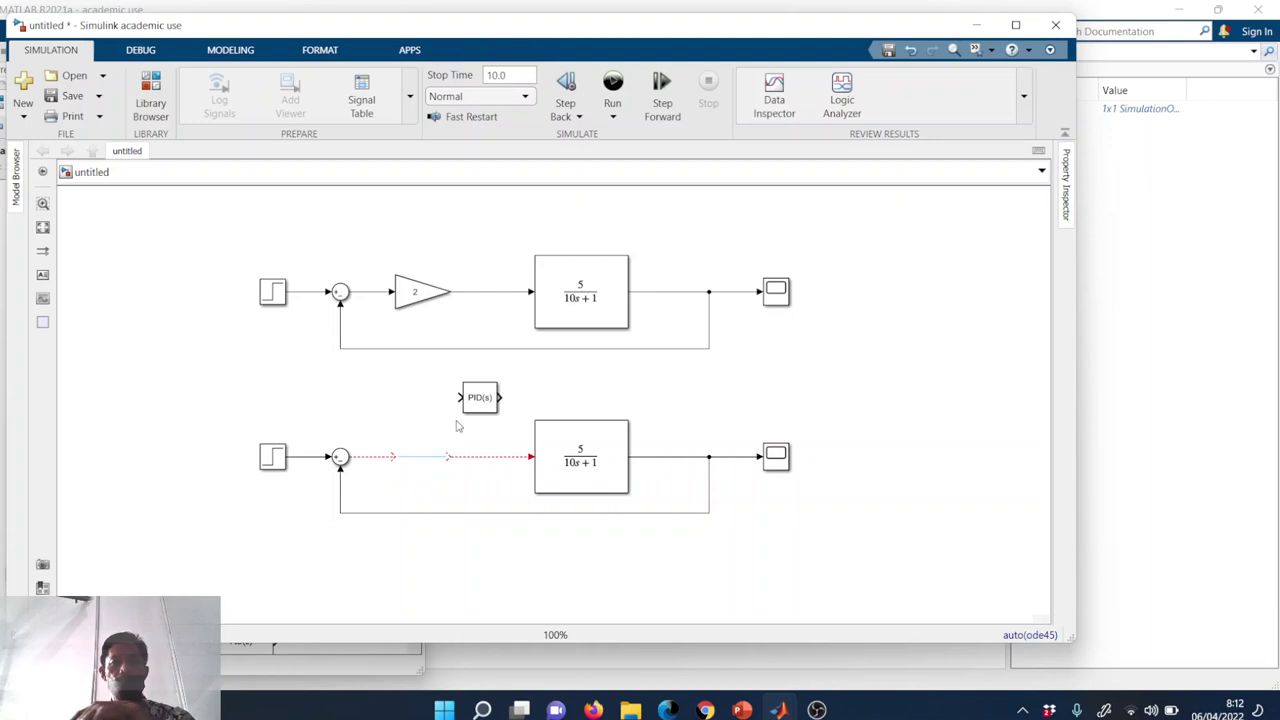
pyautogui.moveTo(488, 400); pyautogui.dragTo(435, 461)
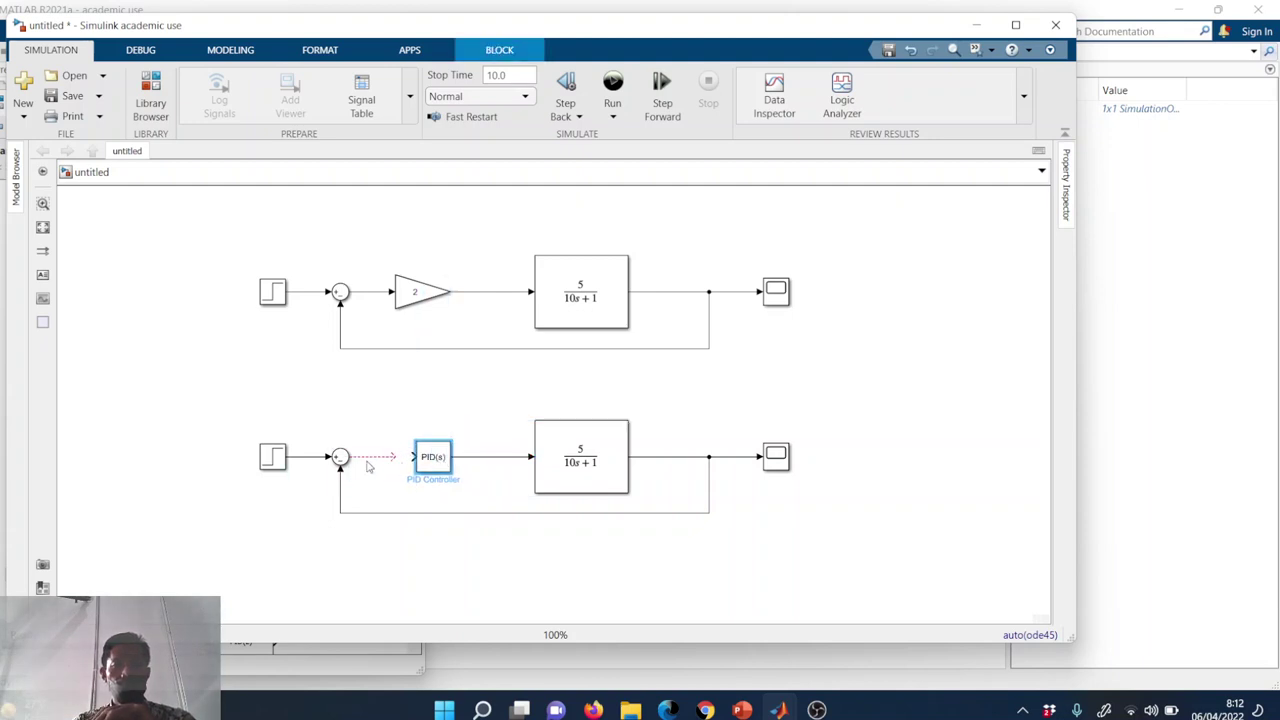
pyautogui.click(370, 460)
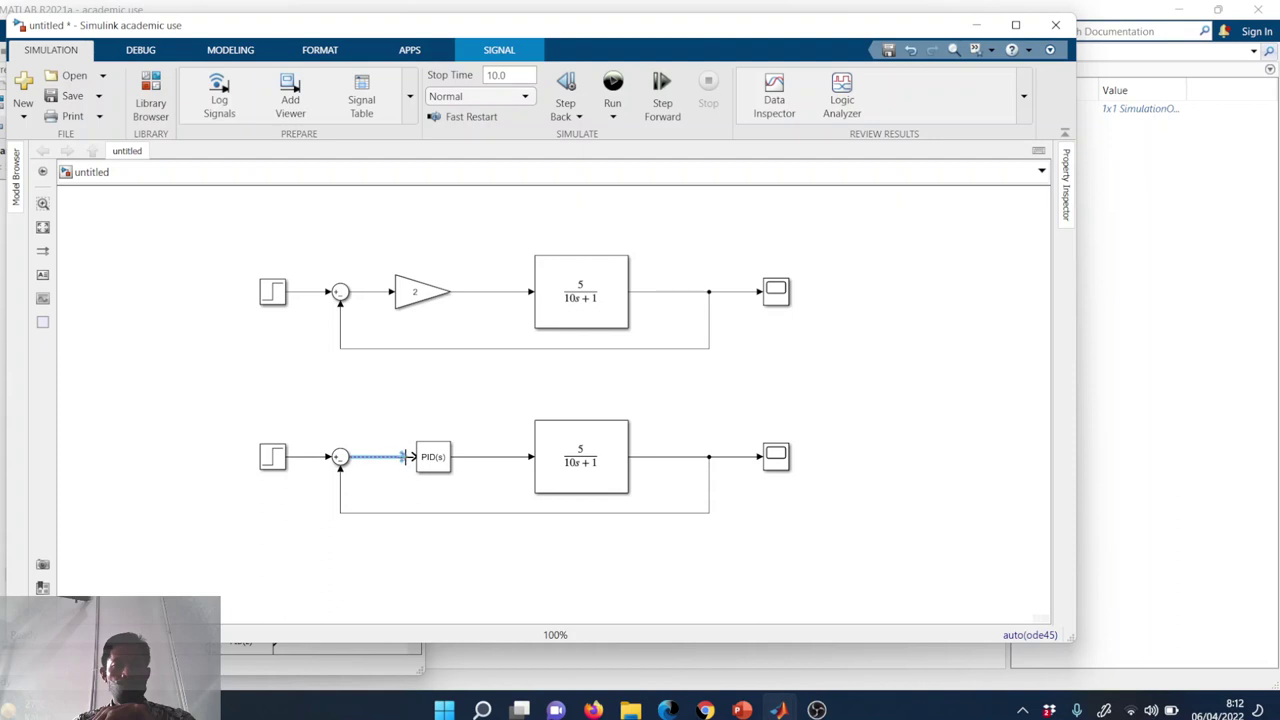
pyautogui.moveTo(392, 460)
pyautogui.mouseDown()
pyautogui.moveTo(429, 461)
pyautogui.moveTo(408, 462)
pyautogui.mouseUp()
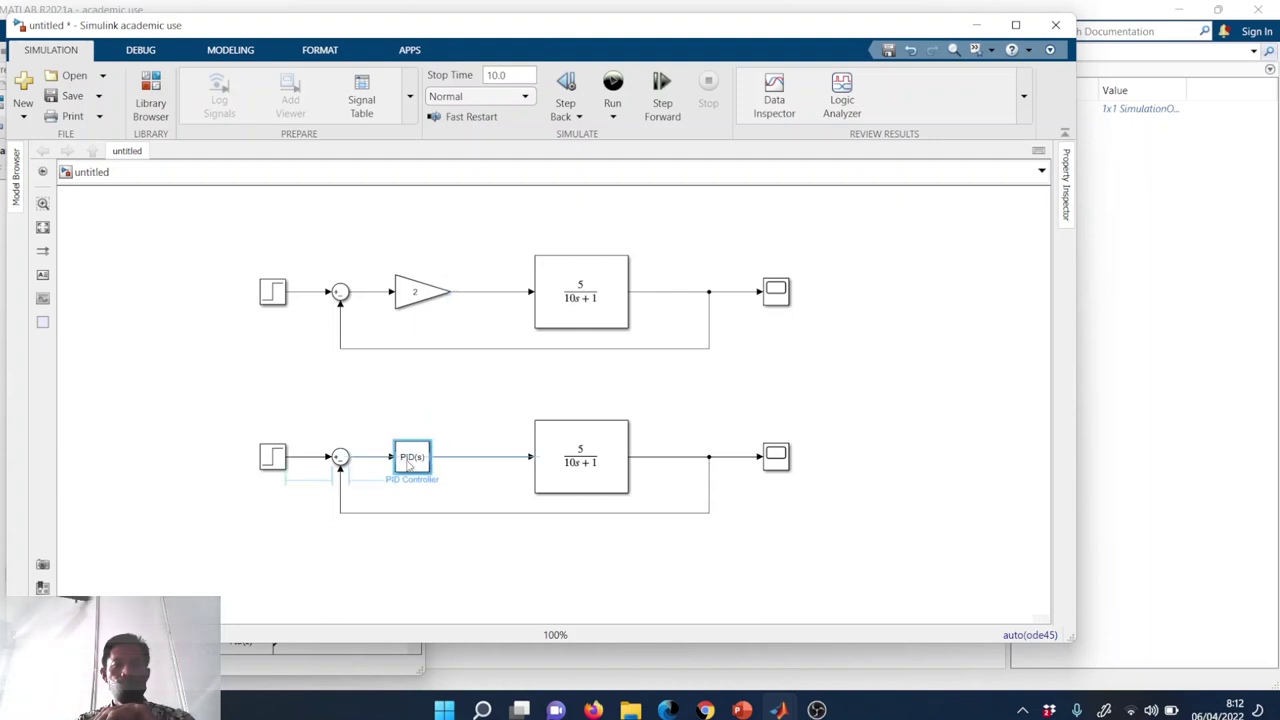
pyautogui.click(455, 391)
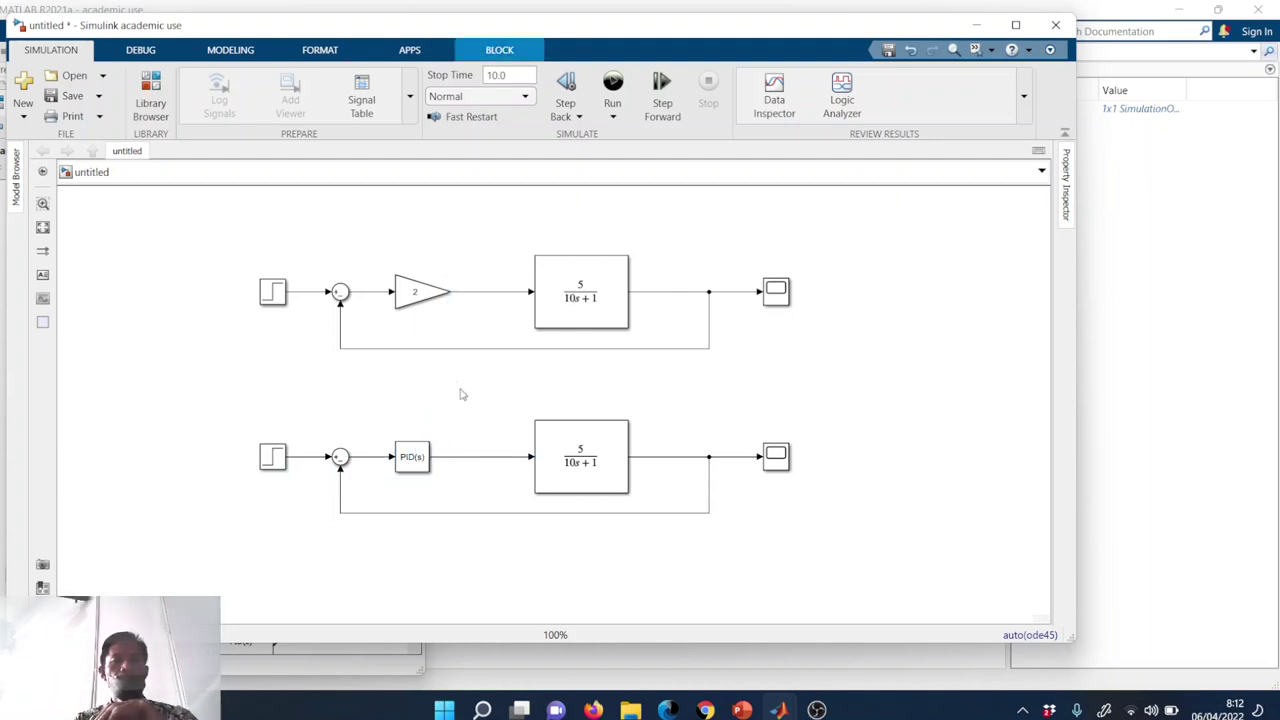
# - Set the PID Controller's proportional gain to 3 and its integral gain to 3/2, and apply the parameters
pyautogui.click(418, 465)
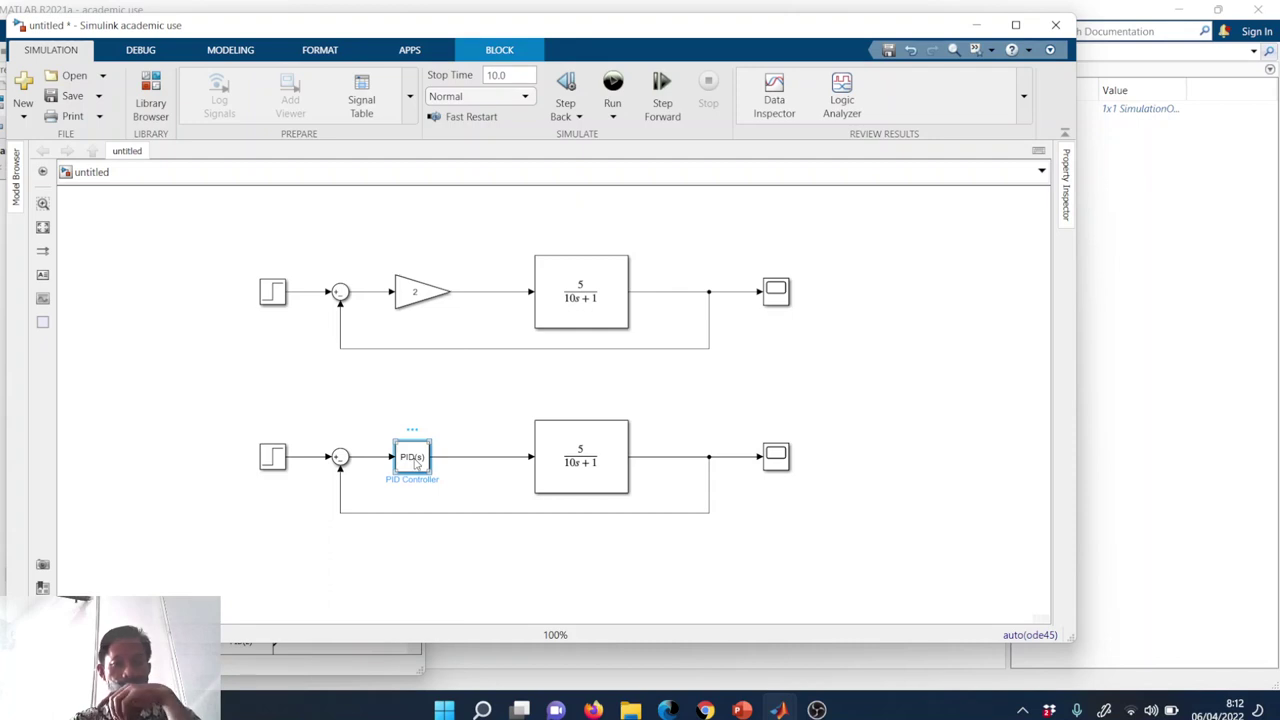
pyautogui.doubleClick(416, 462)
pyautogui.moveTo(884, 206); pyautogui.dragTo(800, 128)
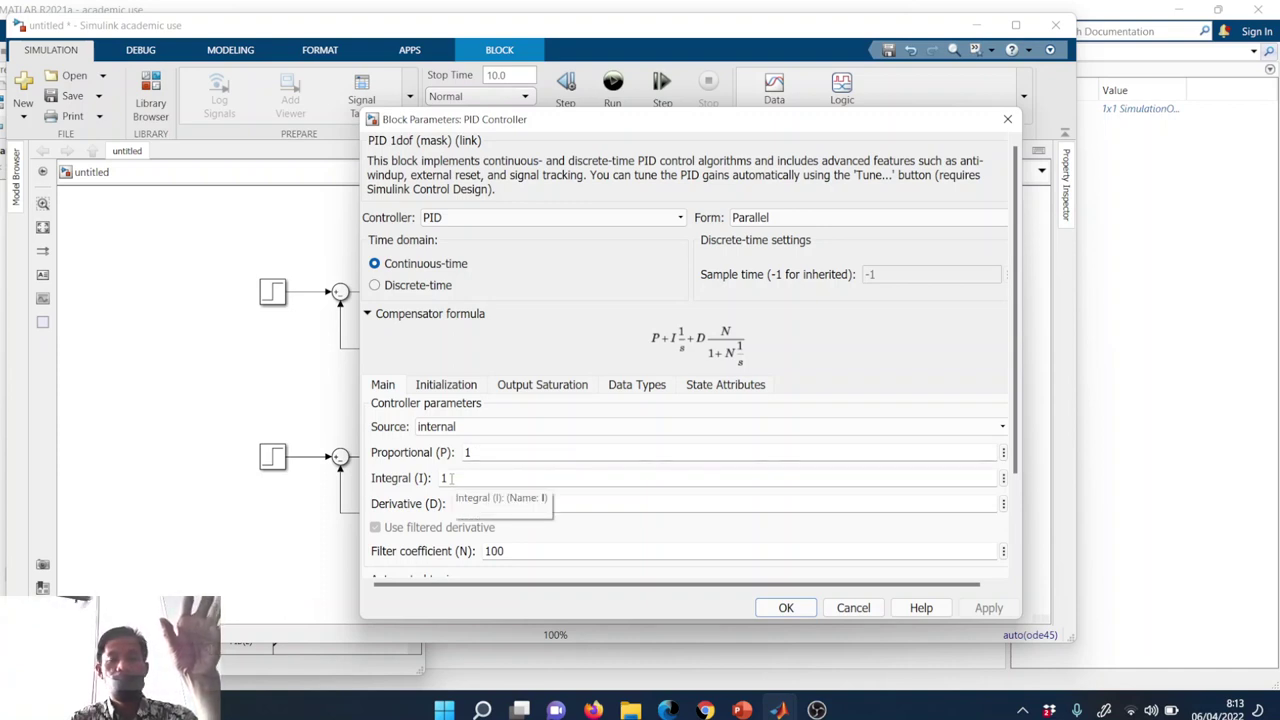
pyautogui.doubleClick(501, 452)
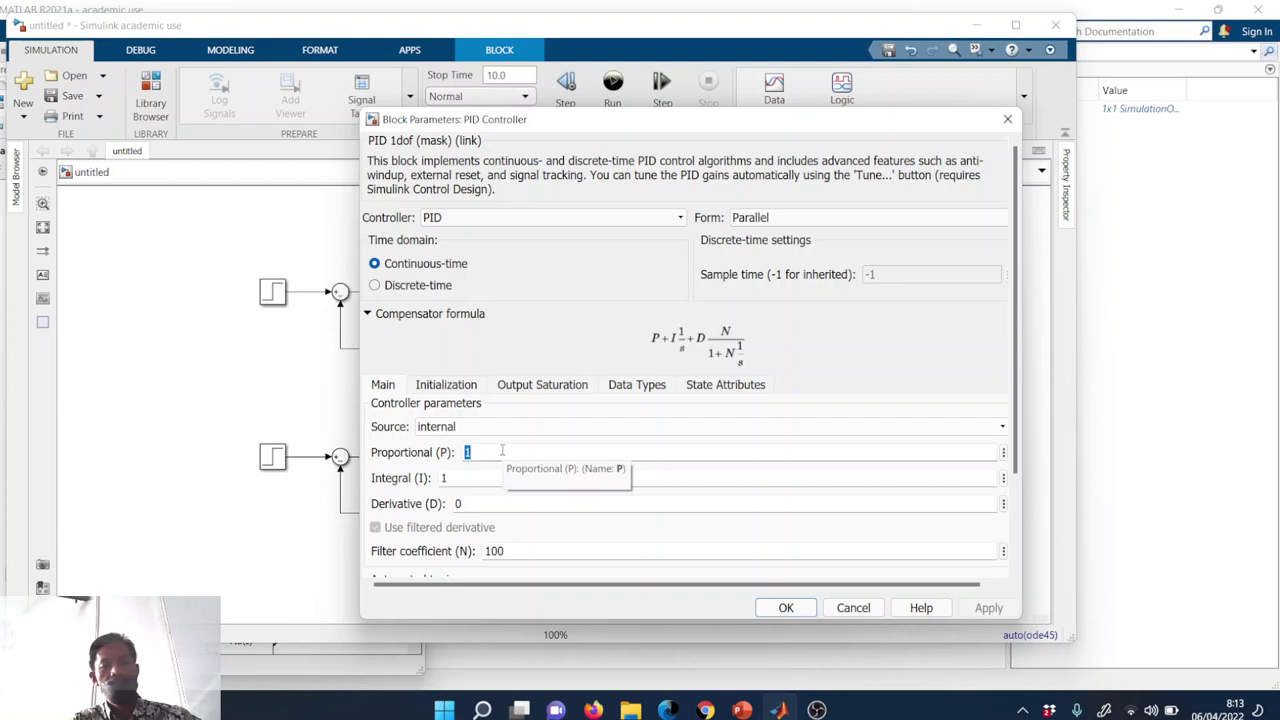
pyautogui.write('3')
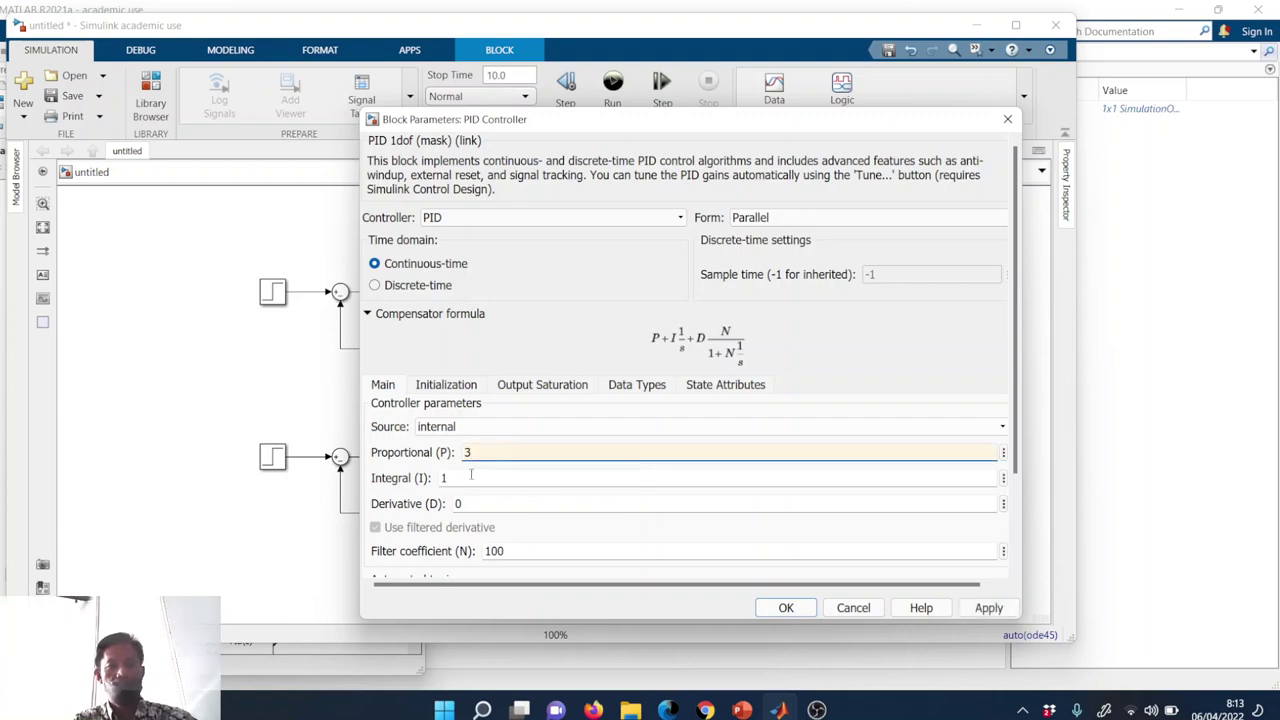
pyautogui.doubleClick(465, 477)
pyautogui.write('3/2')
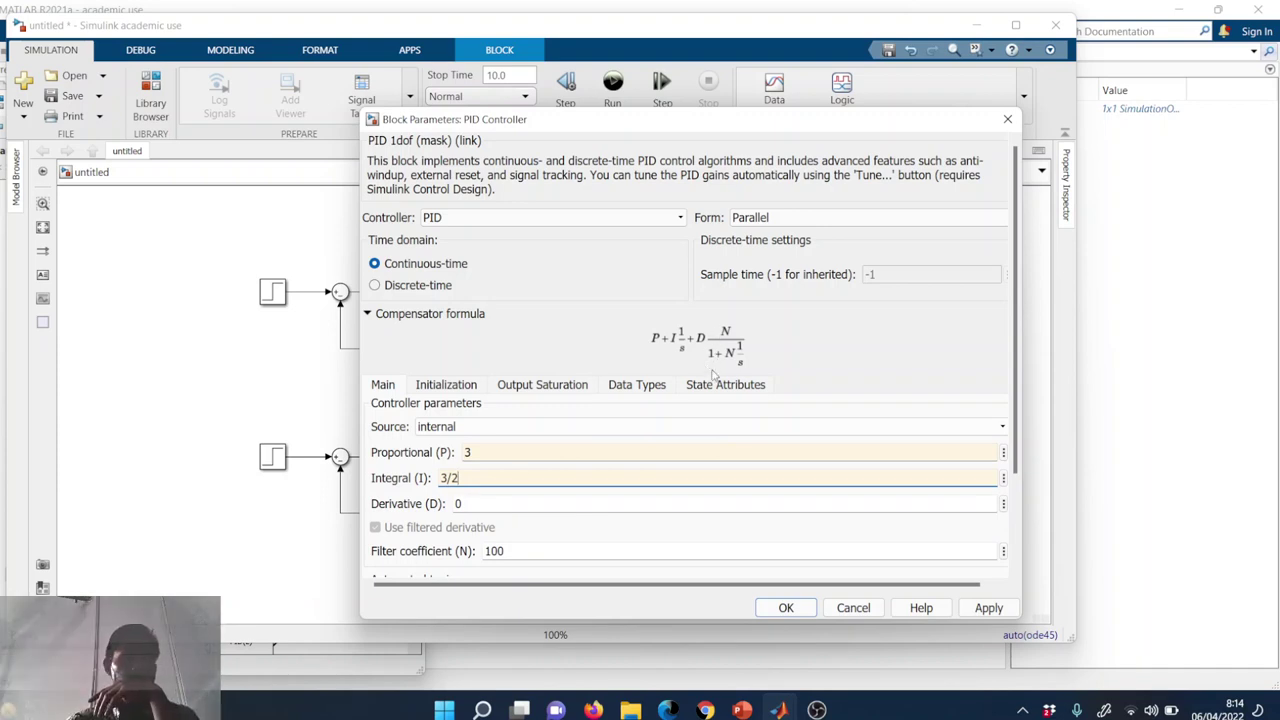
pyautogui.scroll(-2, 803, 451)
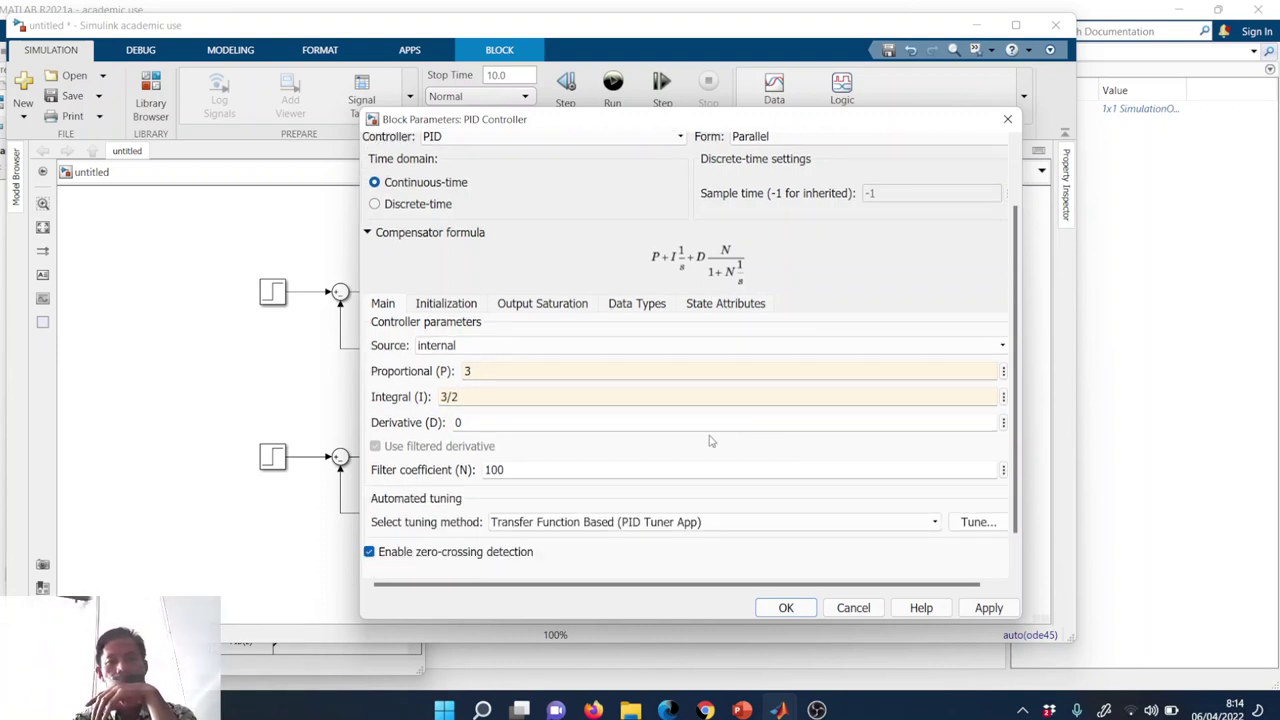
pyautogui.click(786, 610)
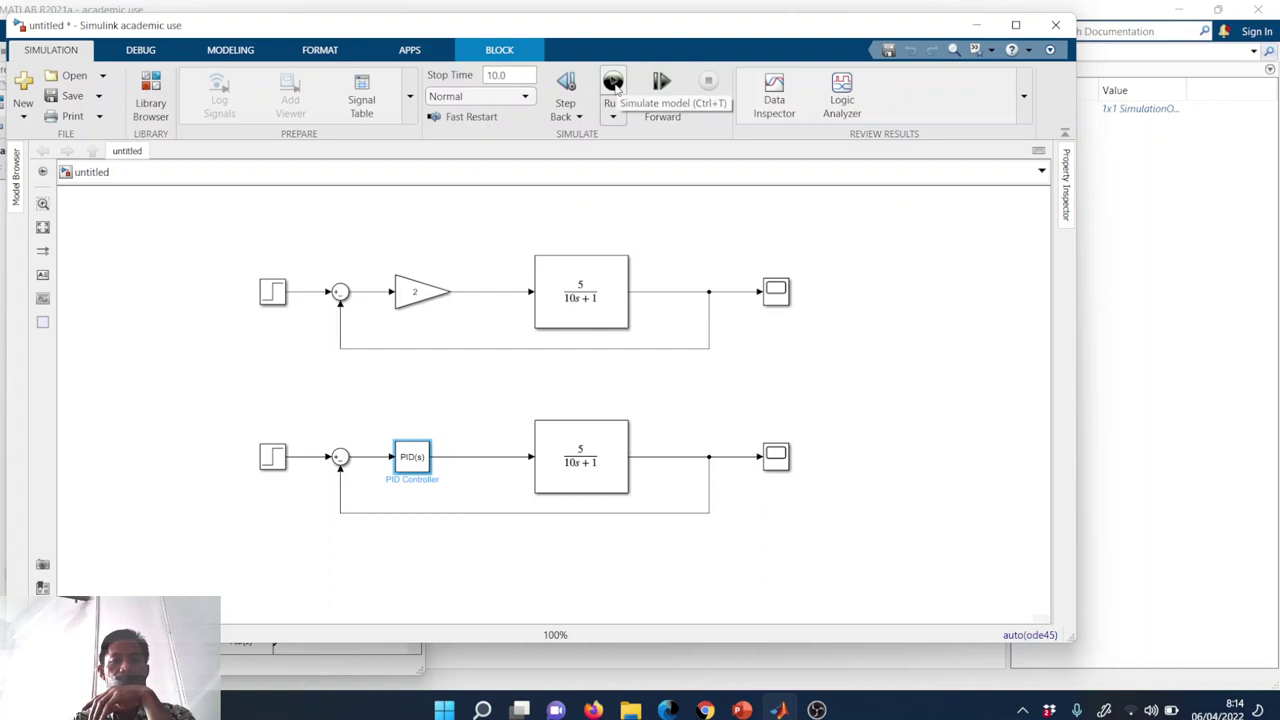
# - Run the simulation and open the lower loop's Scope, rescaling its plot to show the full PID-controlled response
pyautogui.click(614, 84)
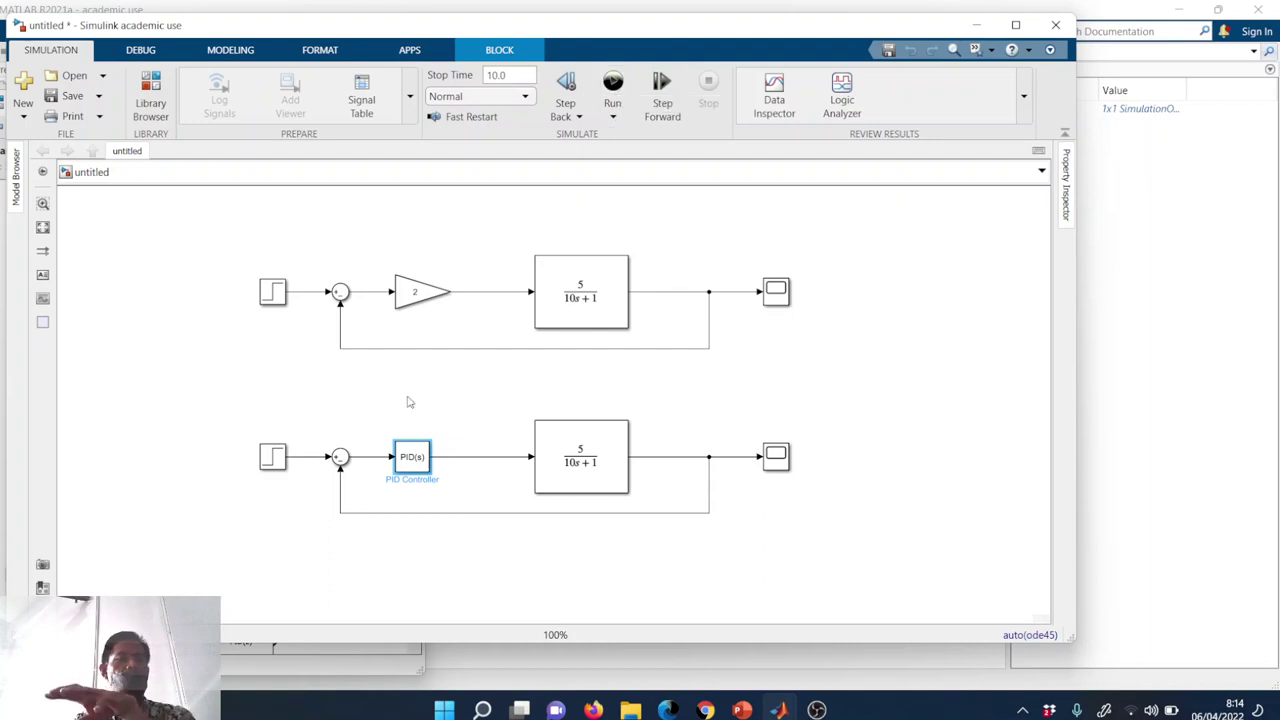
pyautogui.click(613, 85)
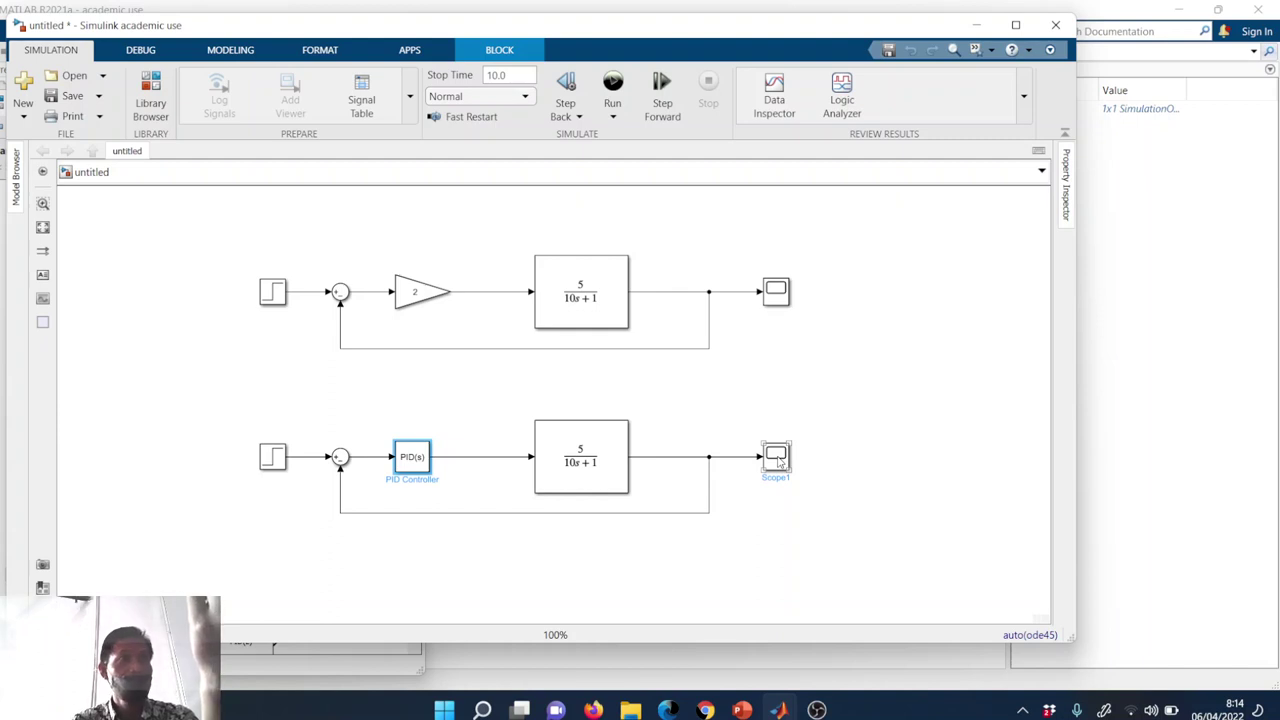
pyautogui.doubleClick(777, 459)
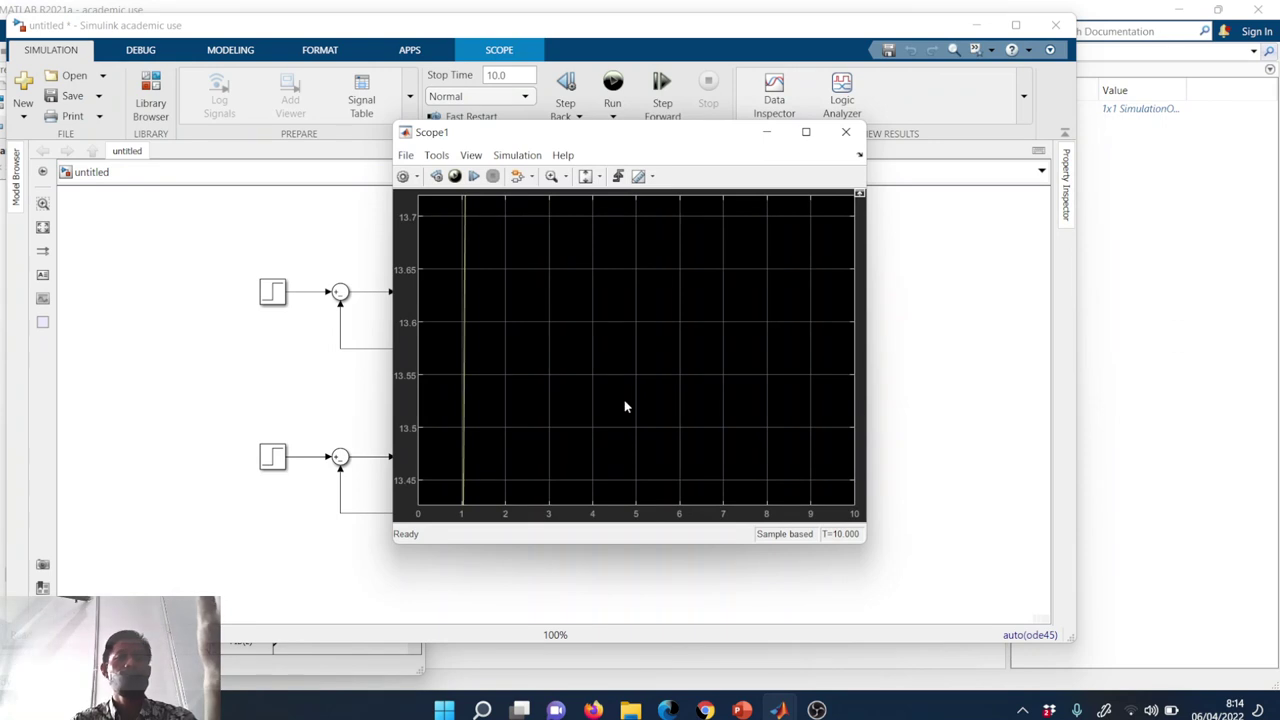
pyautogui.click(566, 178)
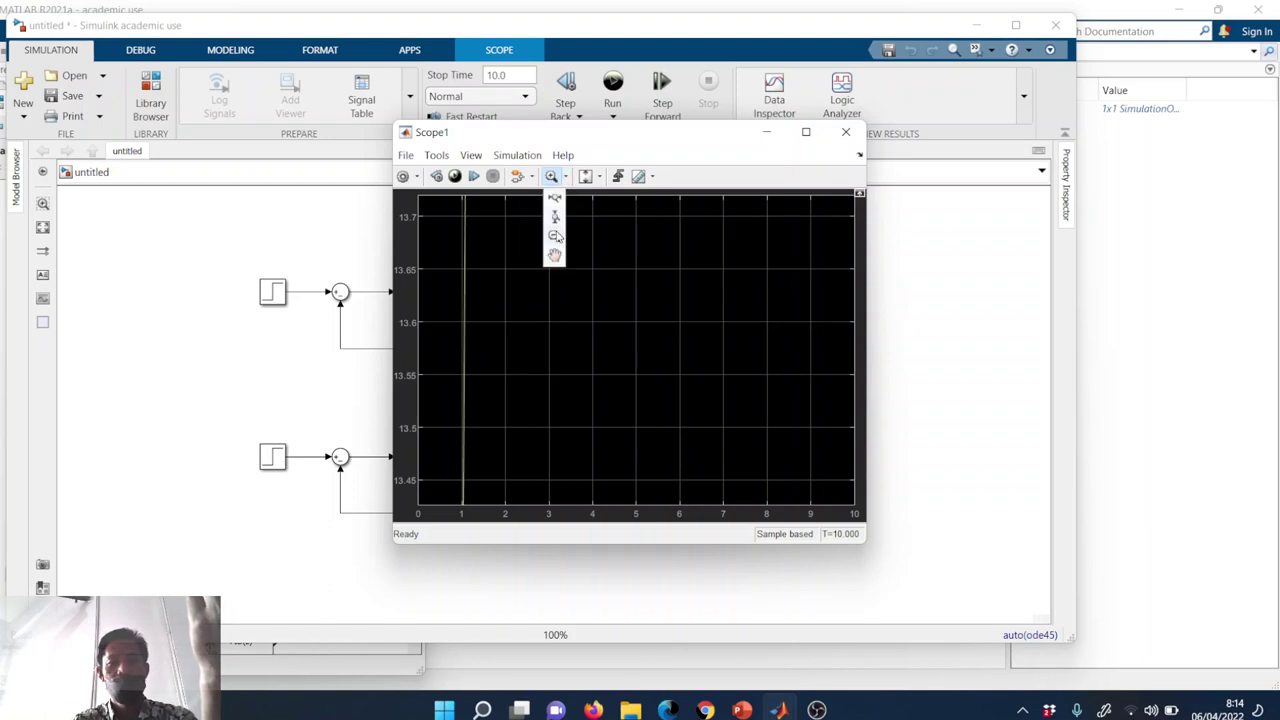
pyautogui.click(554, 198)
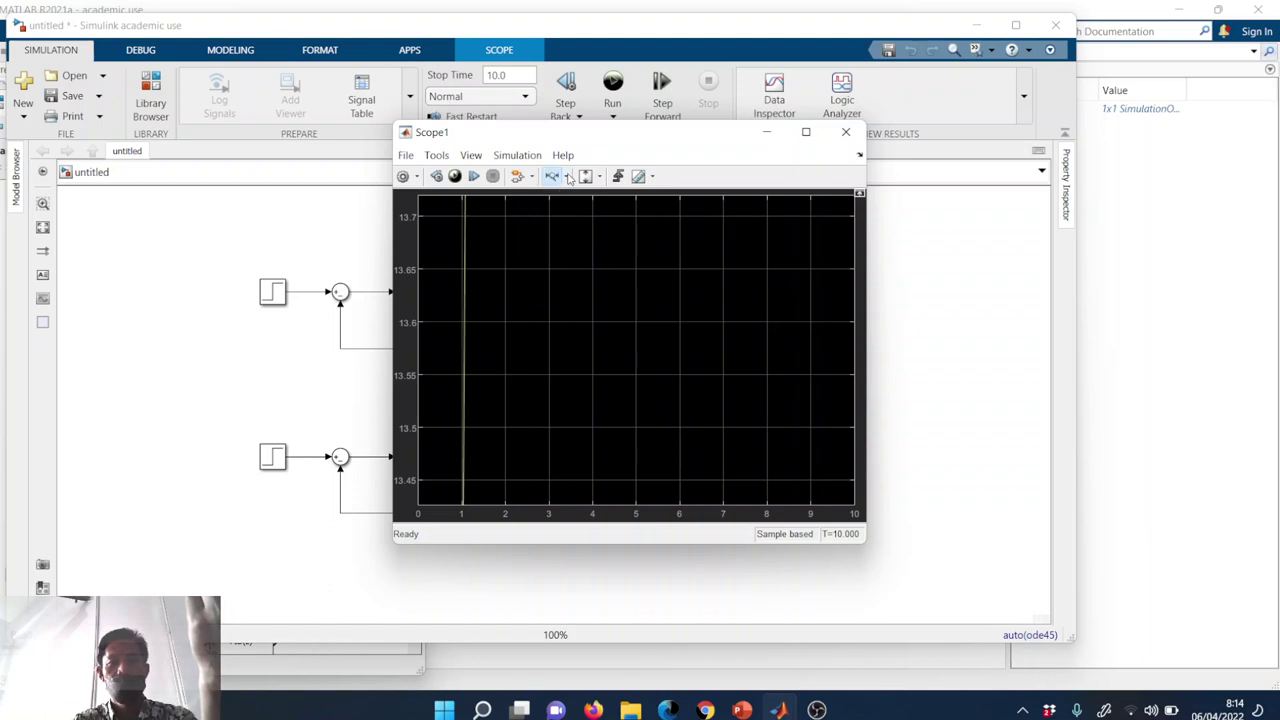
pyautogui.click(567, 177)
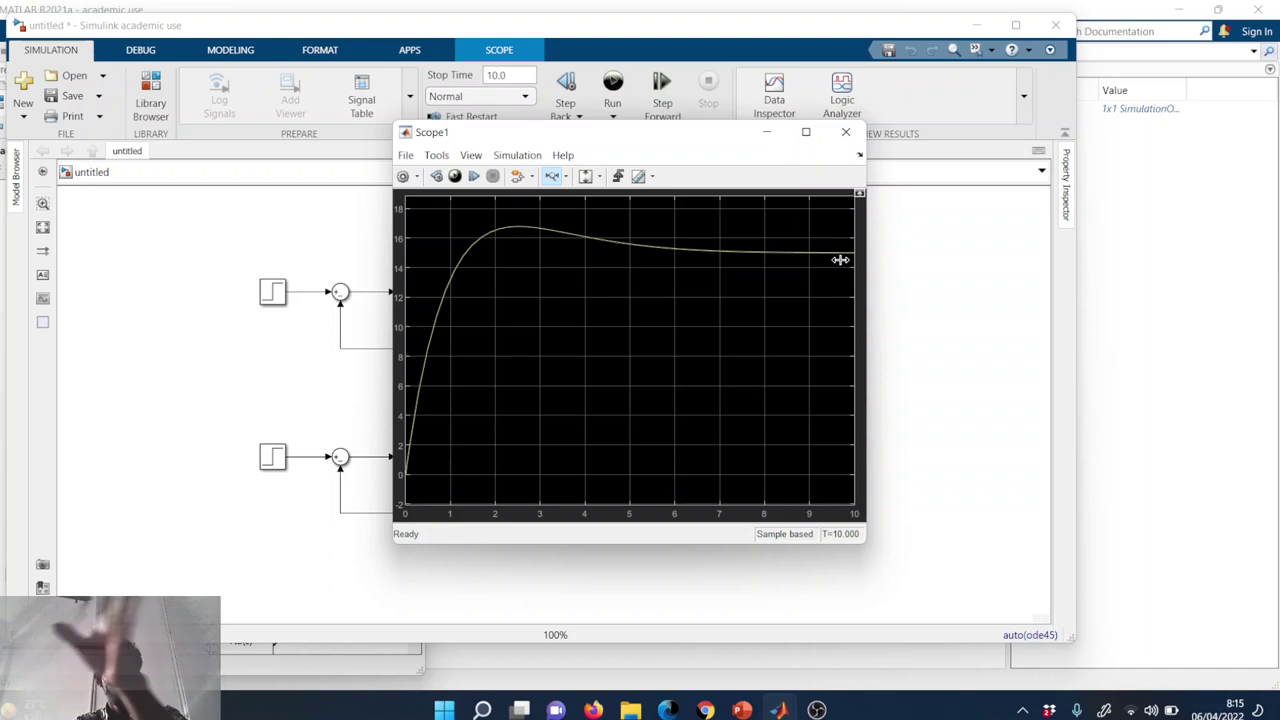
# - Set the simulation stop time to 25, rerun the model and reopen the lower loop's Scope
pyautogui.doubleClick(497, 80)
pyautogui.write('2')
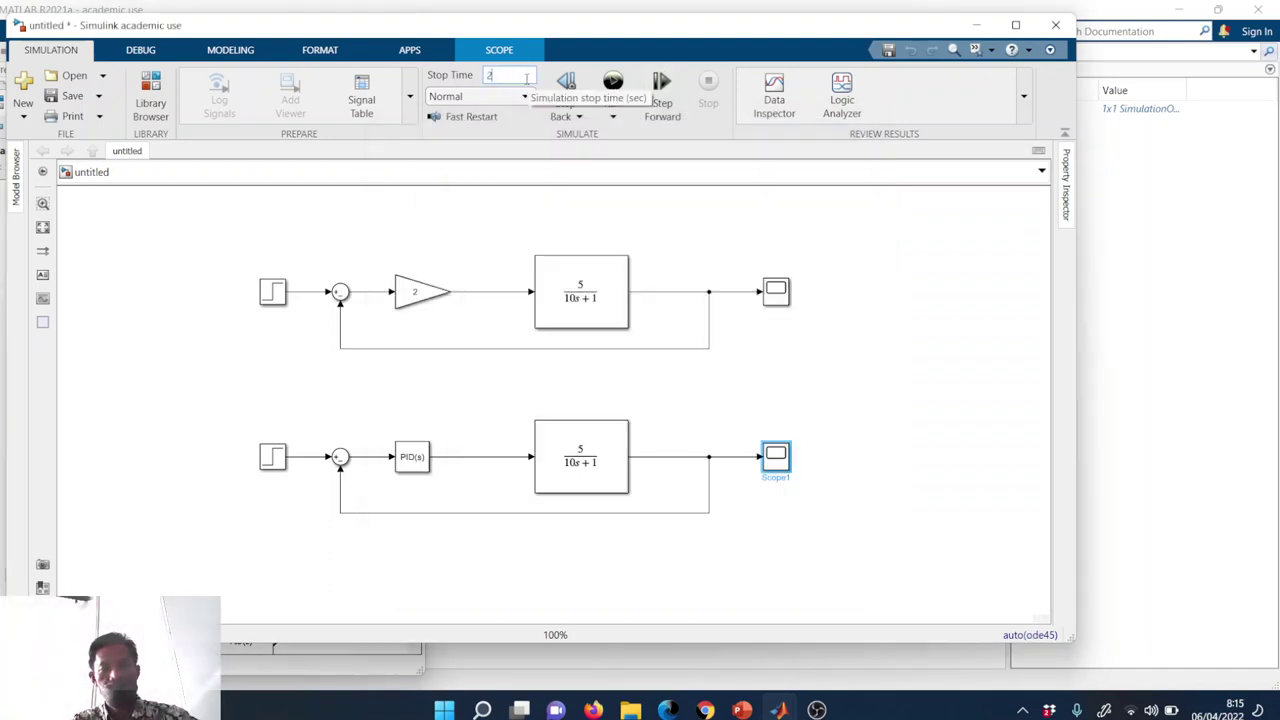
pyautogui.write('5')
pyautogui.click(613, 82)
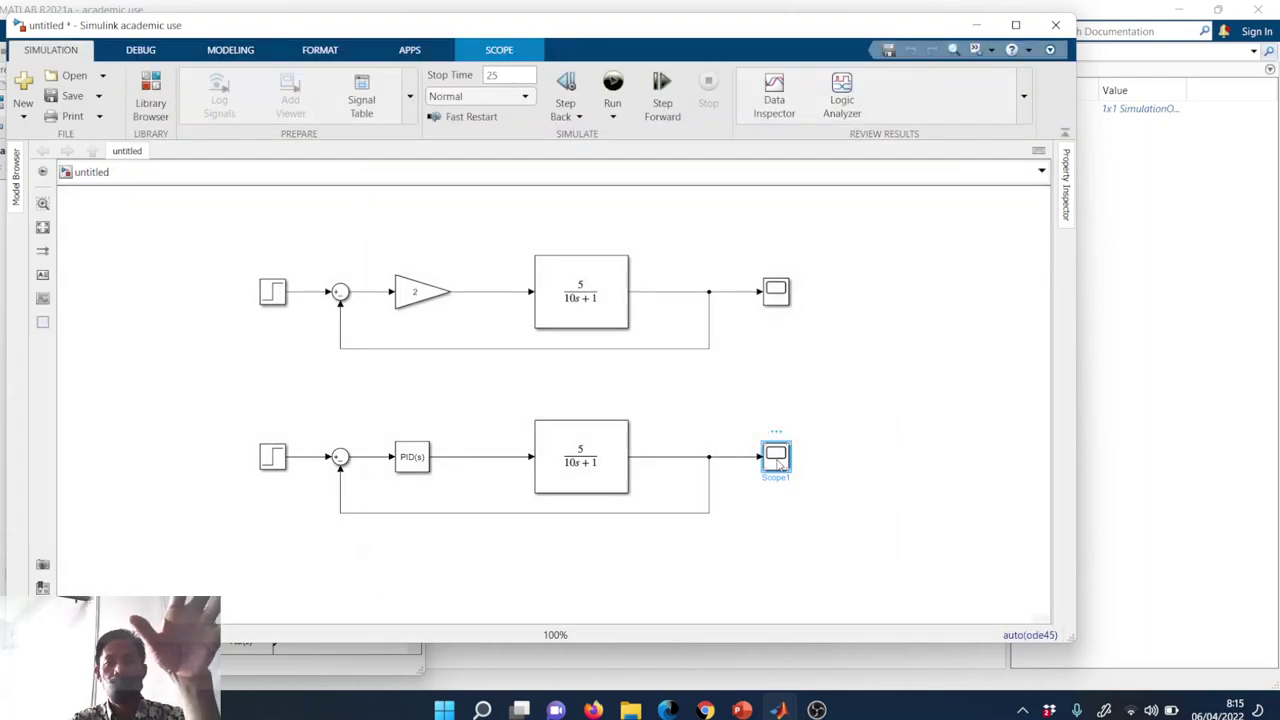
pyautogui.doubleClick(777, 462)
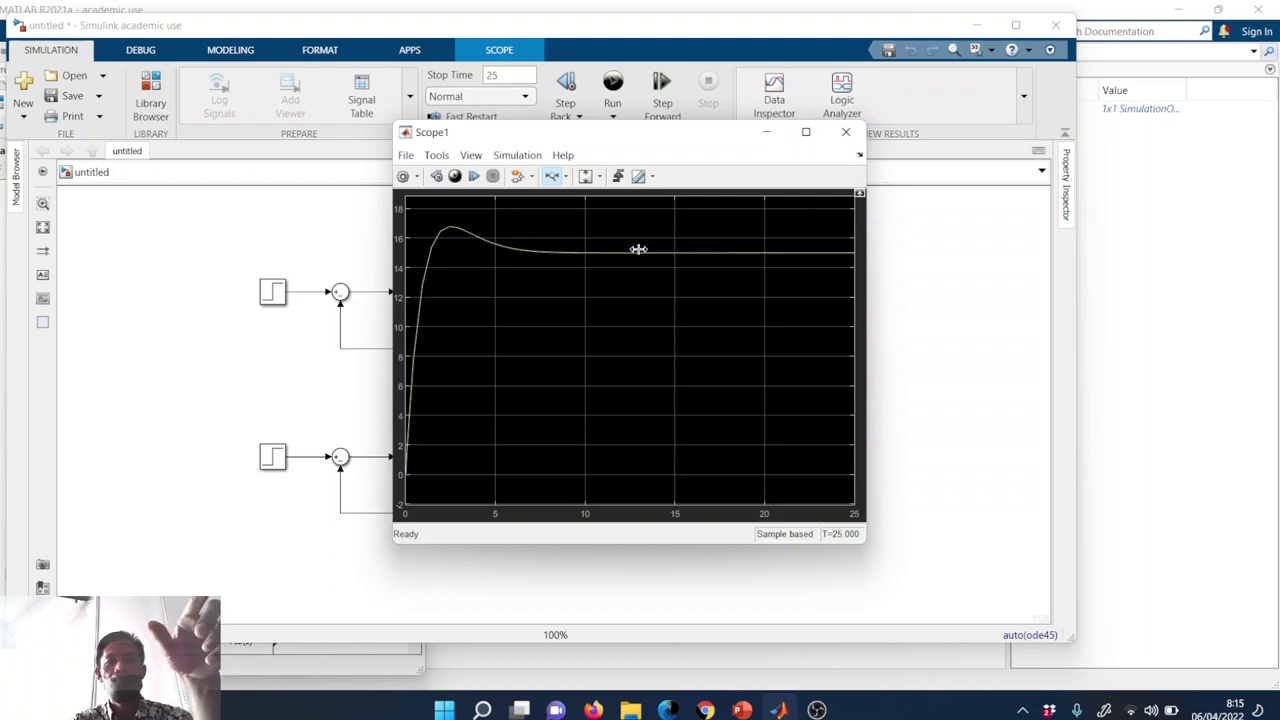
# - Enlarge the lower loop's Scope window and zoom in on the settled response around 13 to 14 s to check its steady-state value
pyautogui.click(808, 134)
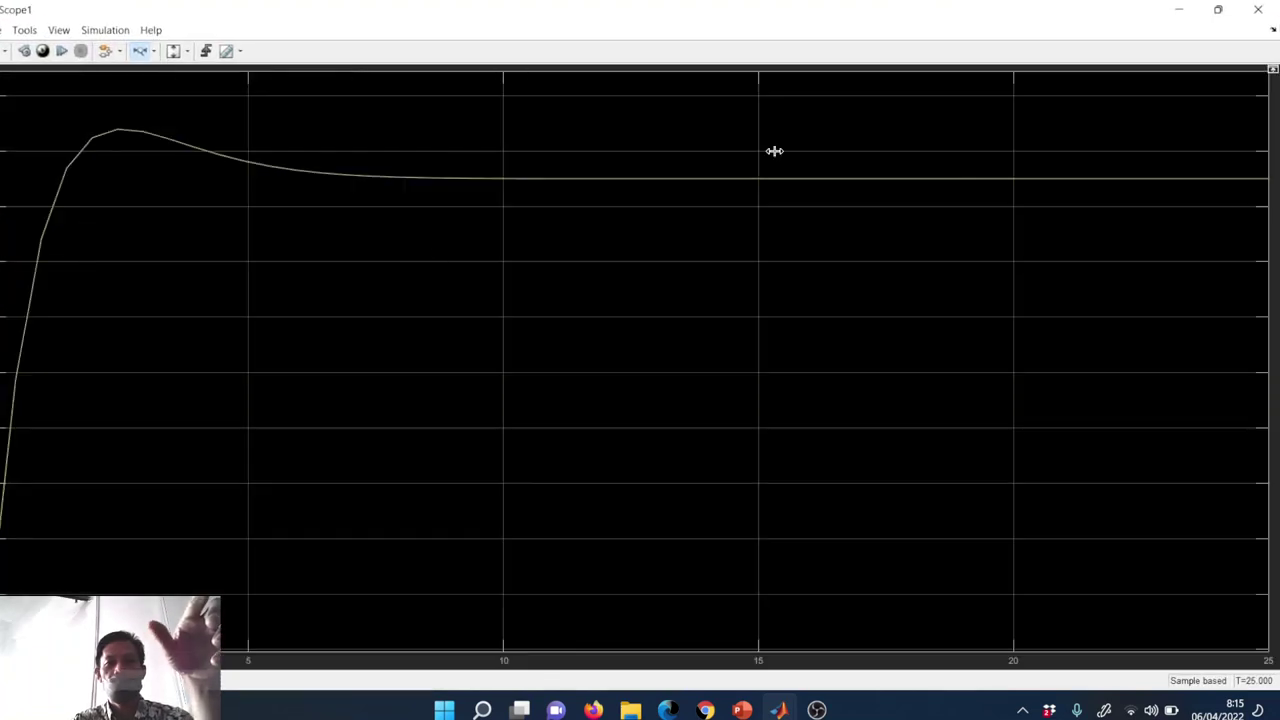
pyautogui.click(154, 51)
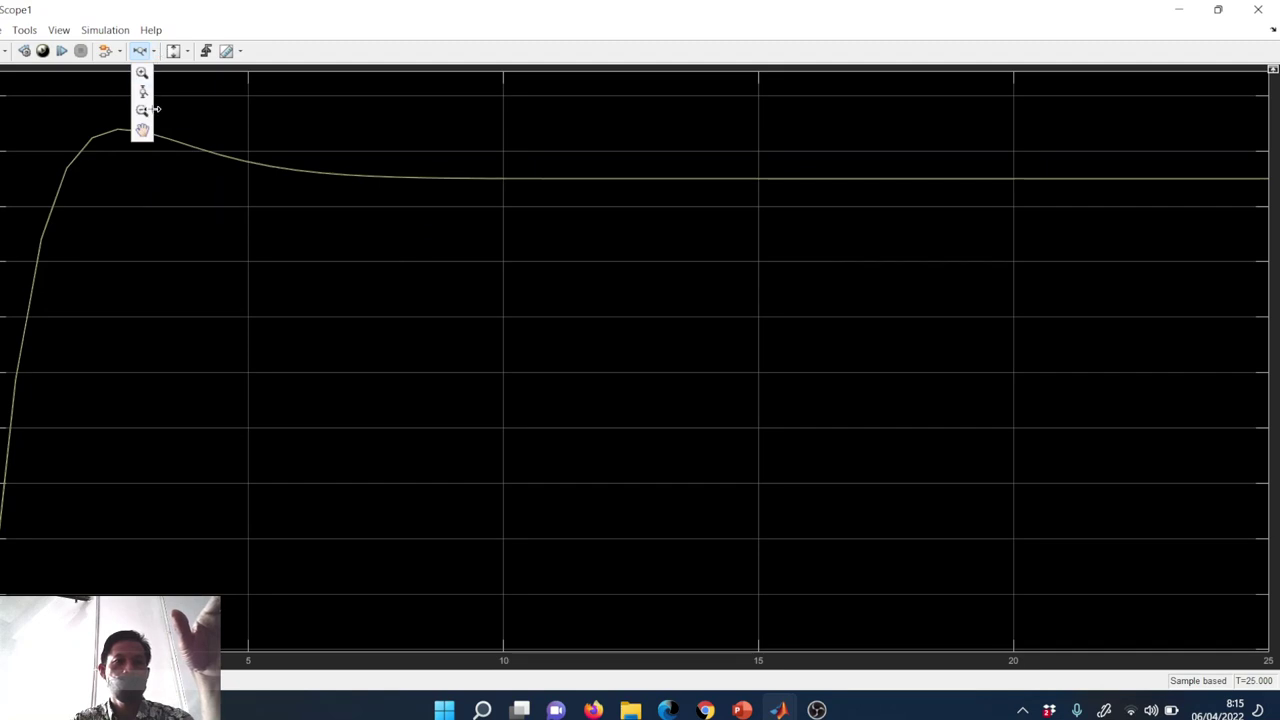
pyautogui.click(142, 74)
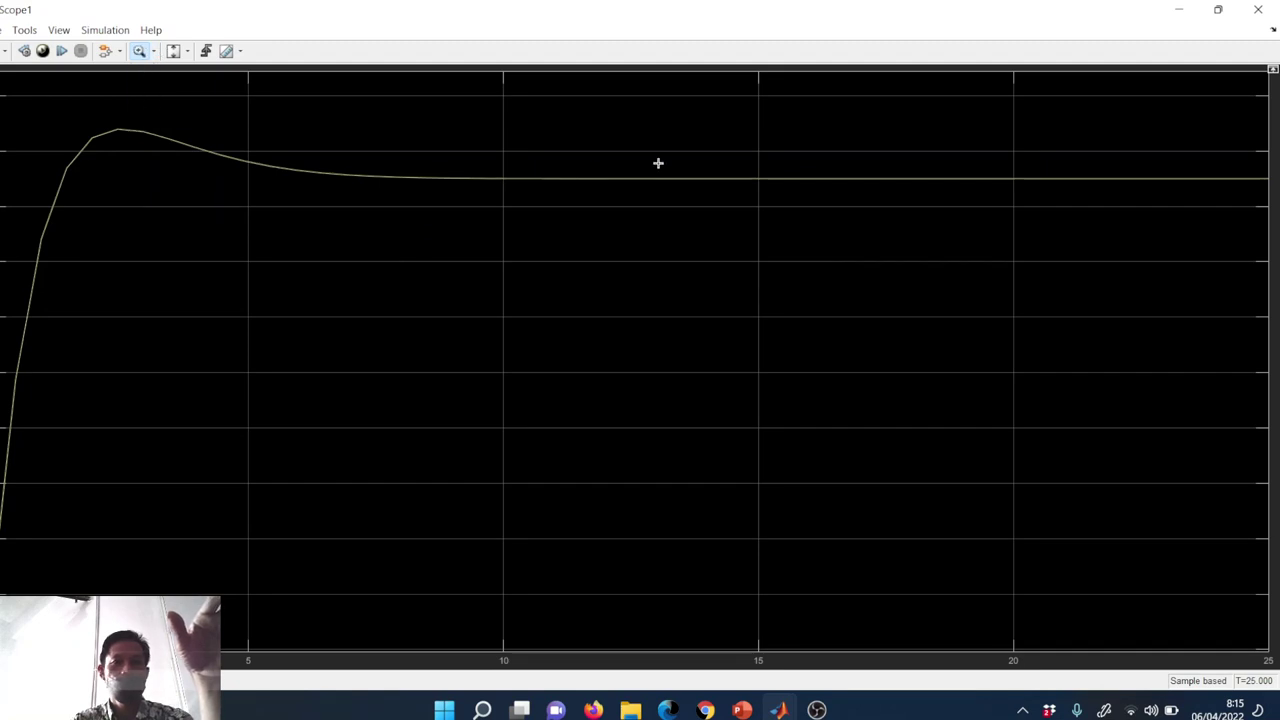
pyautogui.moveTo(658, 163); pyautogui.dragTo(723, 197)
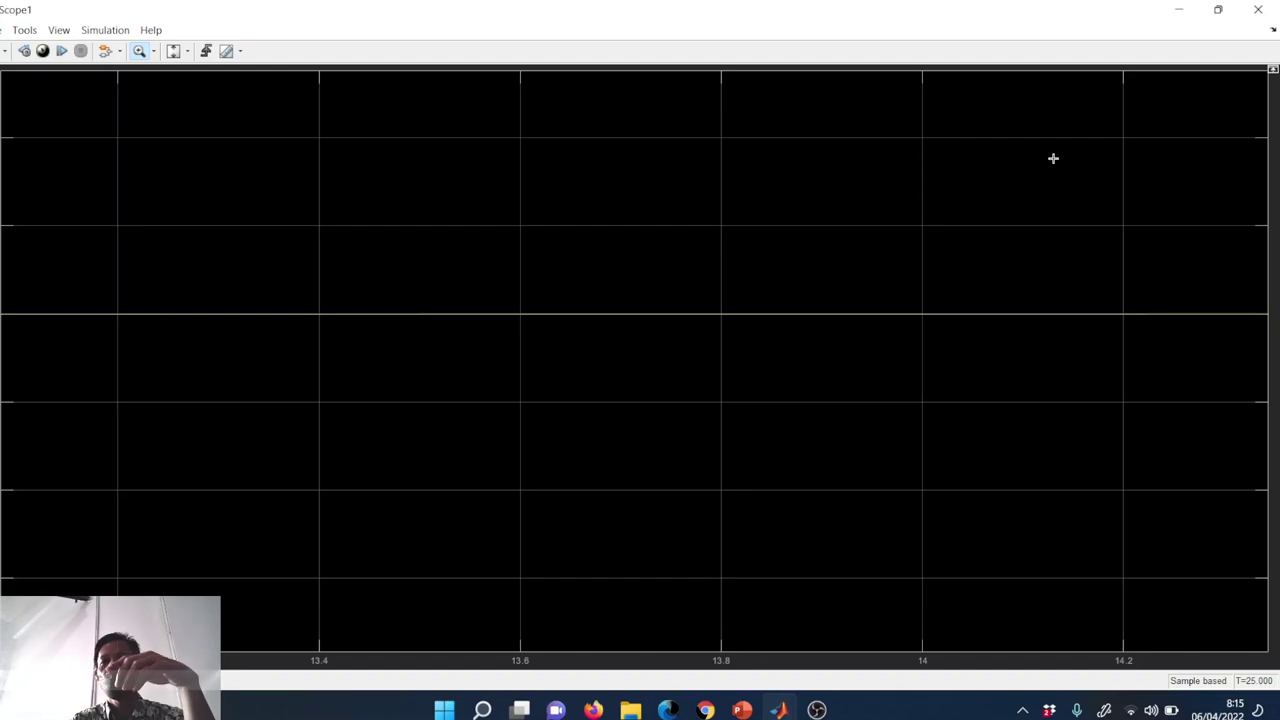
pyautogui.click(1218, 11)
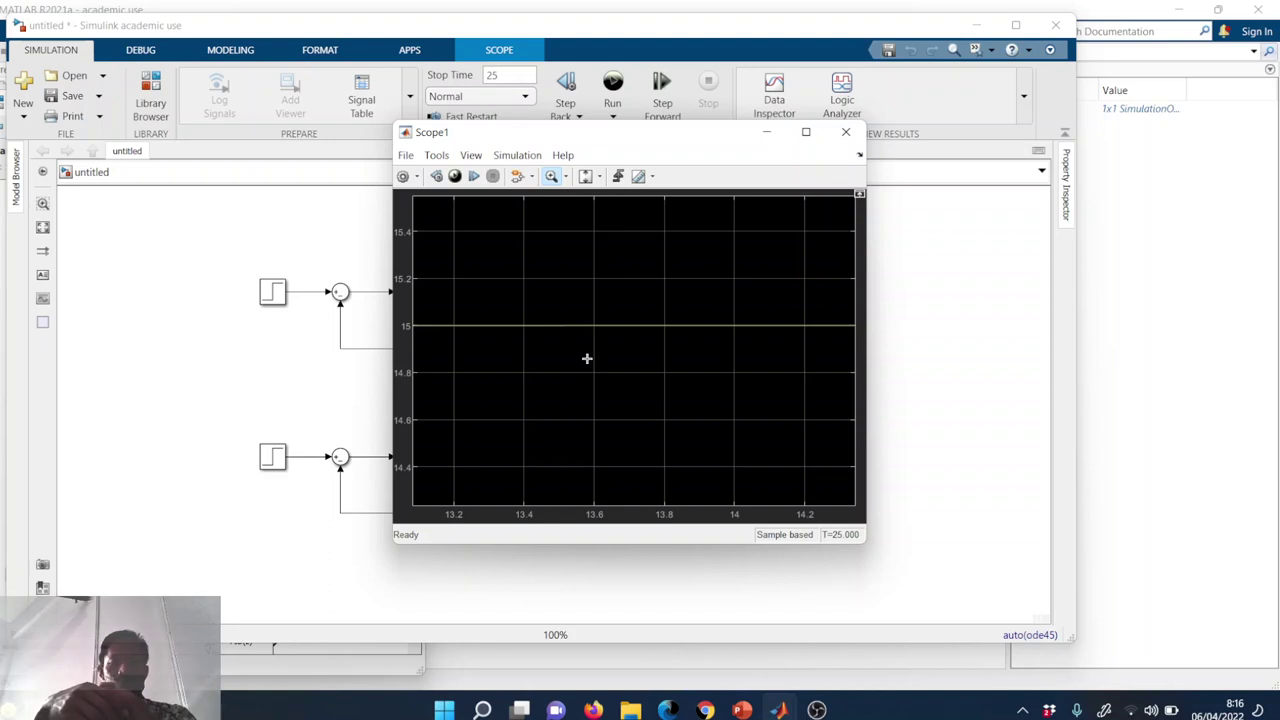
# - Switch to PowerPoint and create a blank presentation with an added blank slide, closing the design suggestions
pyautogui.click(741, 711)
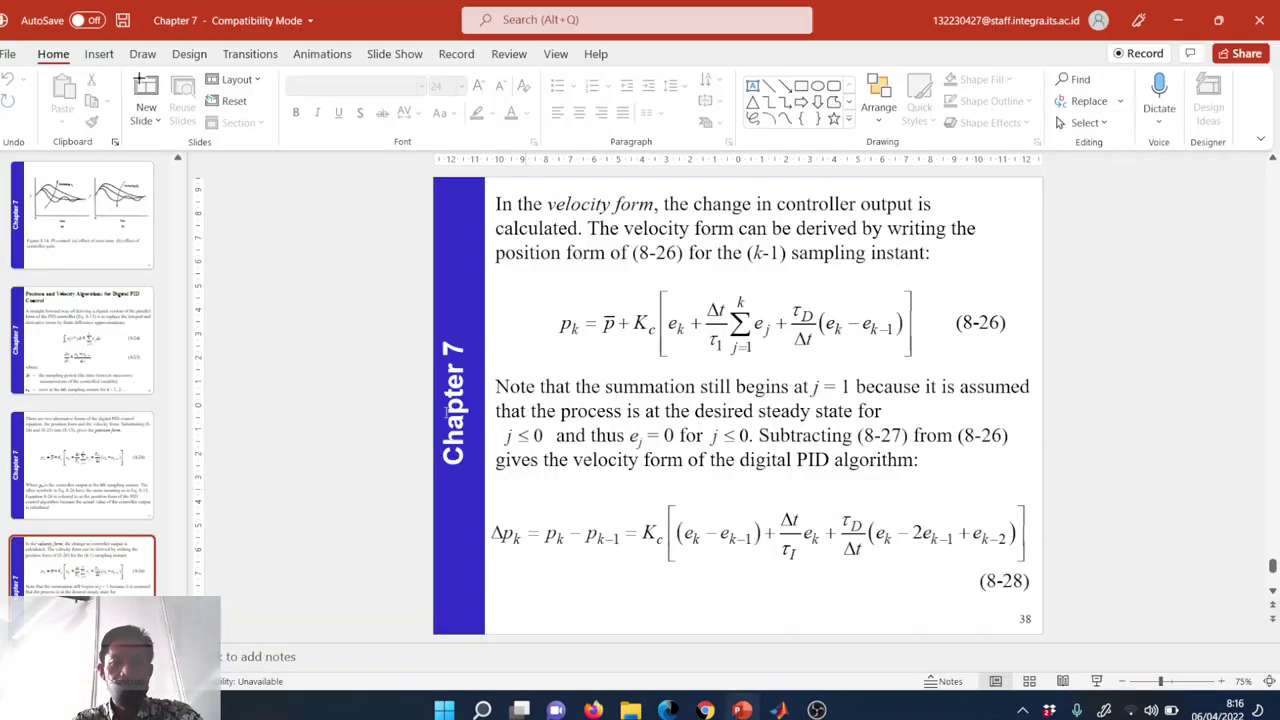
pyautogui.click(8, 54)
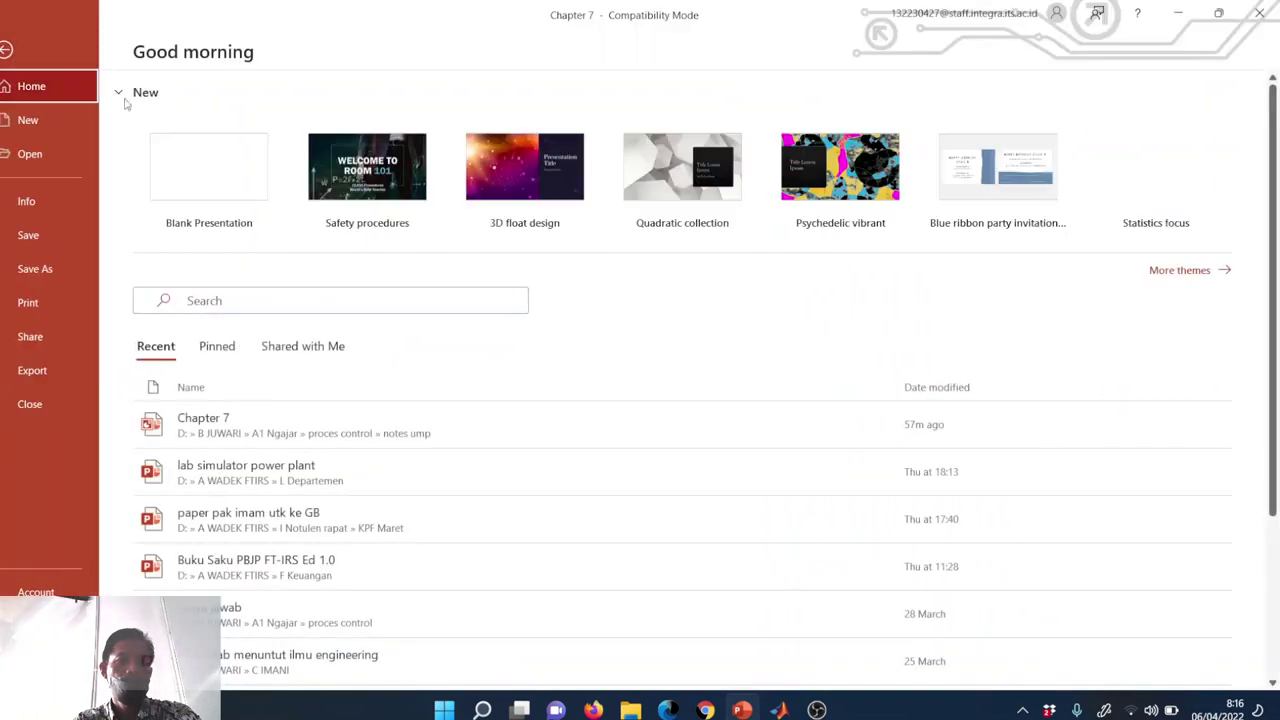
pyautogui.click(222, 176)
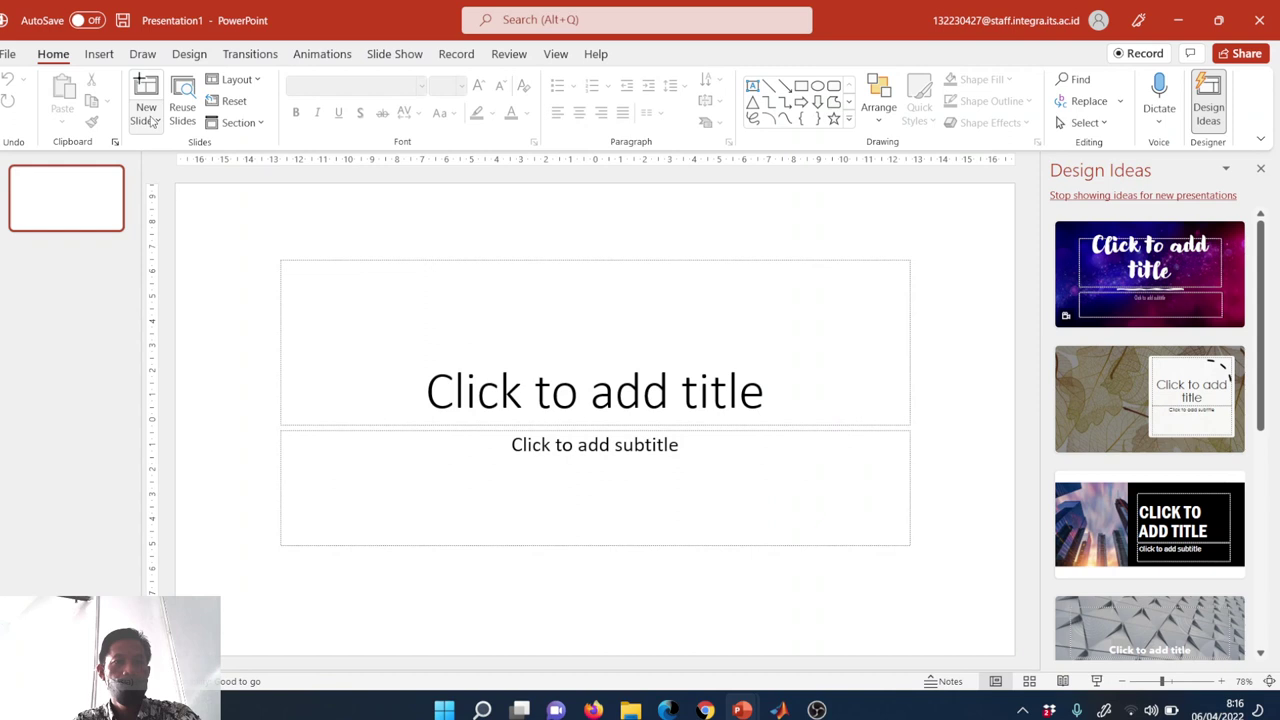
pyautogui.click(150, 121)
pyautogui.click(182, 352)
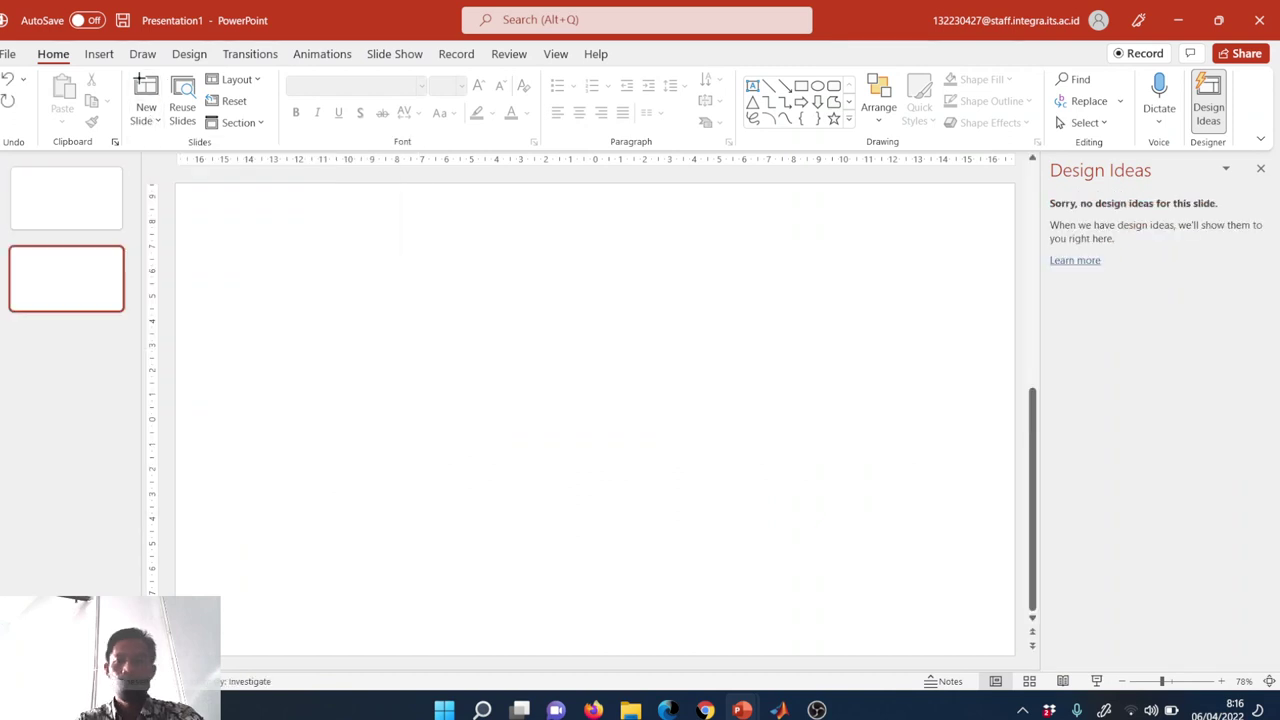
pyautogui.click(1260, 172)
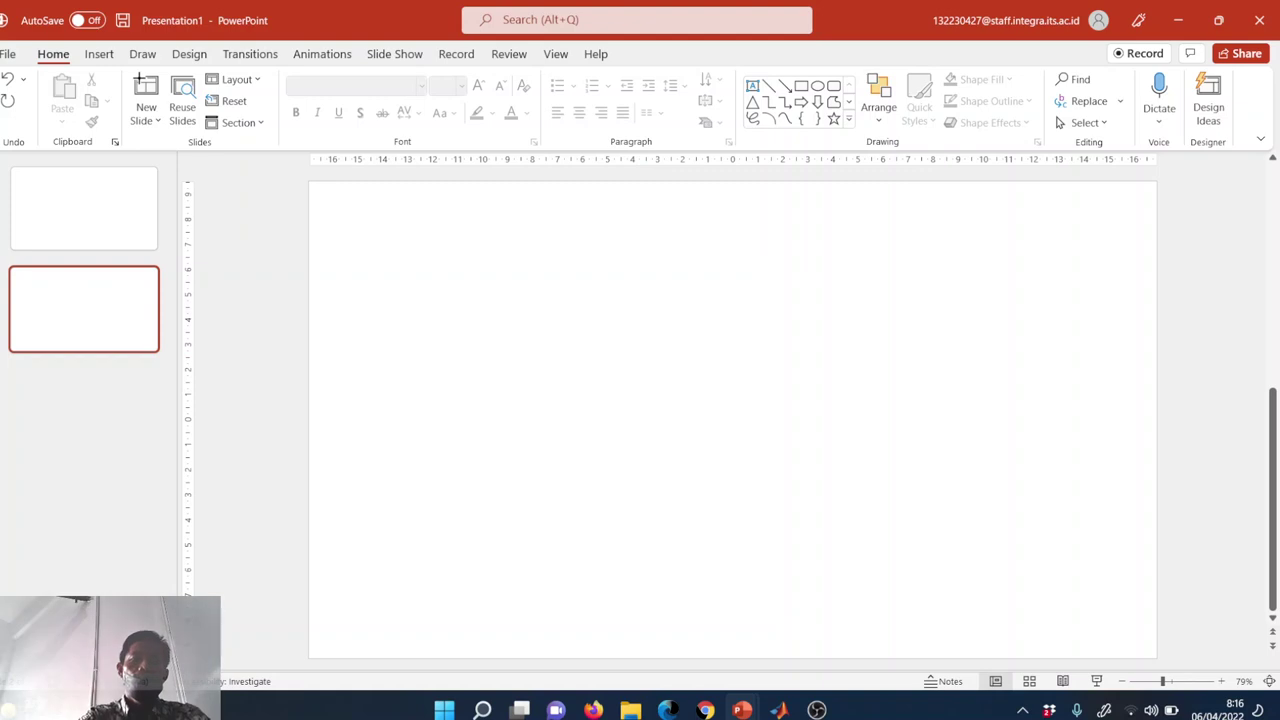
# - Sketch in blue ink a Gc block connected to a Gp block, with an output line leaving Gp
pyautogui.moveTo(513, 240)
pyautogui.mouseDown()
pyautogui.moveTo(511, 309)
pyautogui.moveTo(554, 237)
pyautogui.moveTo(518, 310)
pyautogui.moveTo(501, 311)
pyautogui.mouseUp()
pyautogui.moveTo(537, 279)
pyautogui.mouseDown()
pyautogui.moveTo(558, 262)
pyautogui.moveTo(552, 276)
pyautogui.mouseUp()
pyautogui.moveTo(556, 274)
pyautogui.mouseDown()
pyautogui.moveTo(690, 268)
pyautogui.moveTo(672, 257)
pyautogui.moveTo(674, 303)
pyautogui.mouseUp()
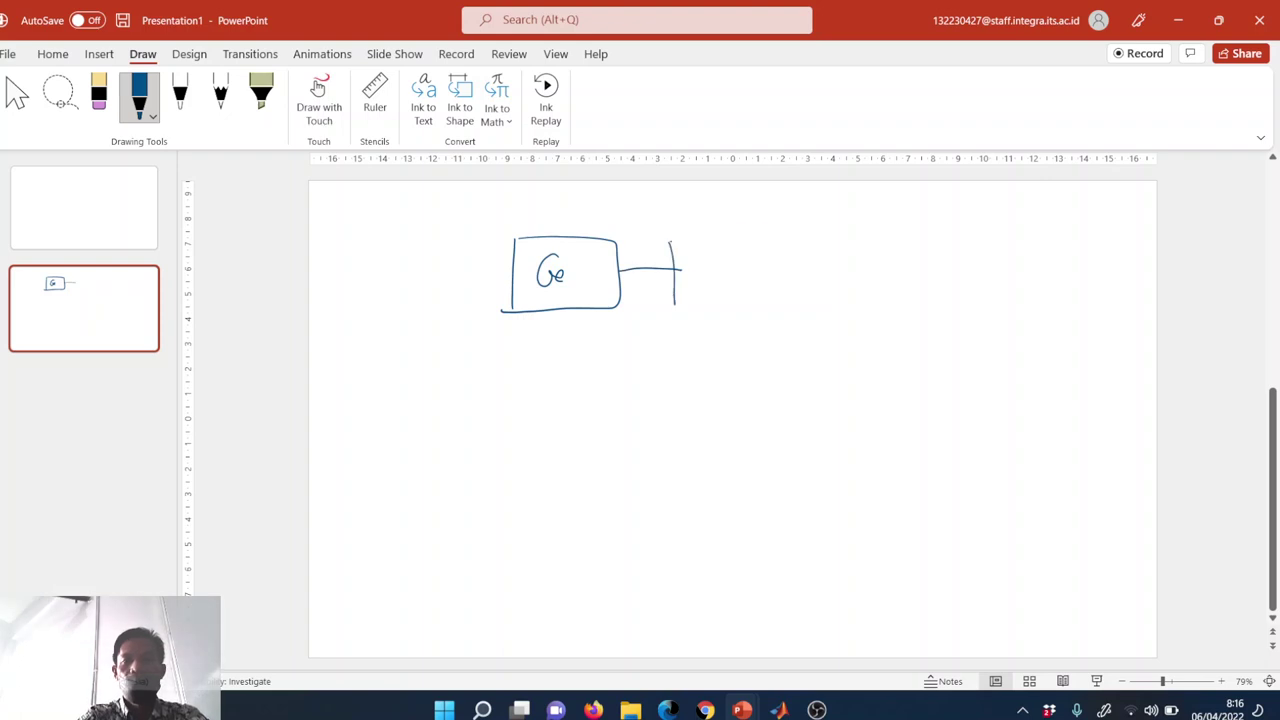
pyautogui.moveTo(672, 240); pyautogui.dragTo(800, 226)
pyautogui.moveTo(800, 226); pyautogui.dragTo(682, 300)
pyautogui.moveTo(722, 250); pyautogui.dragTo(713, 285)
pyautogui.moveTo(720, 274); pyautogui.dragTo(724, 300)
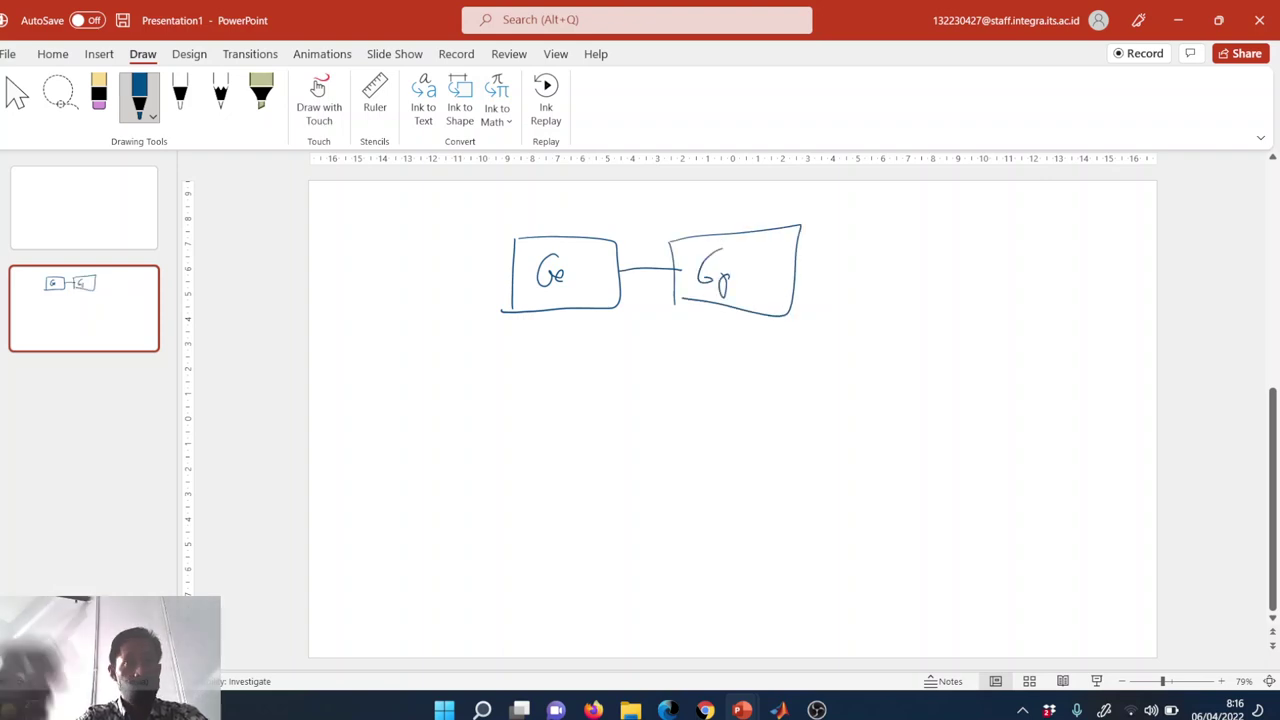
pyautogui.moveTo(790, 266); pyautogui.dragTo(957, 255)
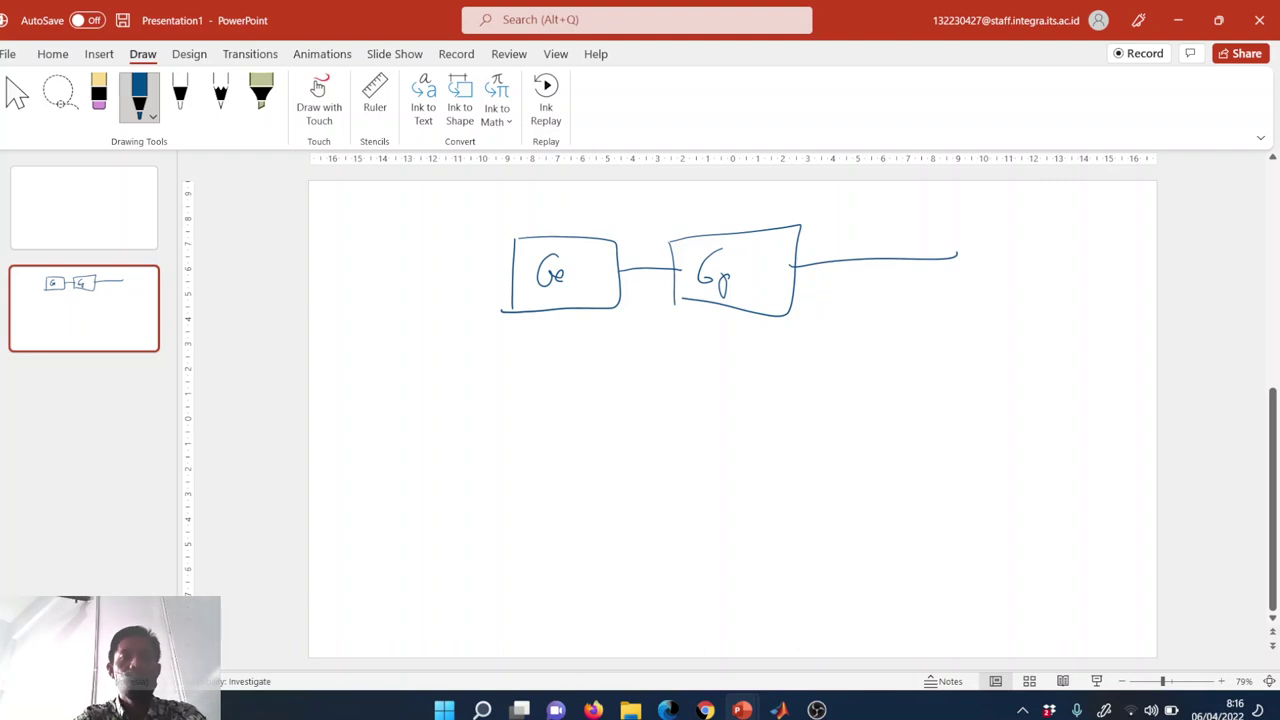
# - Handwrite 5/(10s+1) beneath the Gp block and Kc + Kc/(τI s) beneath the Gc block
pyautogui.moveTo(713, 316)
pyautogui.mouseDown()
pyautogui.moveTo(748, 334)
pyautogui.moveTo(720, 356)
pyautogui.moveTo(742, 359)
pyautogui.mouseUp()
pyautogui.moveTo(750, 354); pyautogui.dragTo(750, 368)
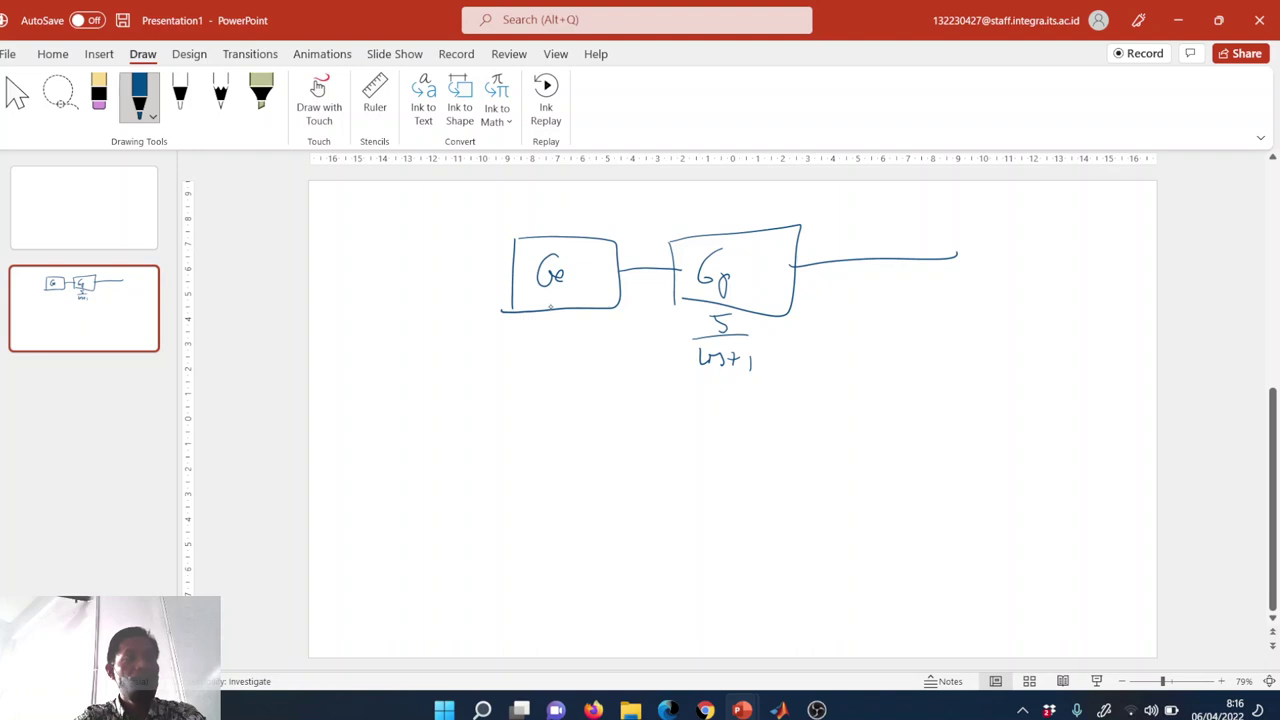
pyautogui.moveTo(528, 330)
pyautogui.mouseDown()
pyautogui.moveTo(538, 362)
pyautogui.moveTo(573, 358)
pyautogui.mouseUp()
pyautogui.moveTo(576, 348); pyautogui.dragTo(603, 364)
pyautogui.moveTo(585, 373)
pyautogui.mouseDown()
pyautogui.moveTo(585, 386)
pyautogui.moveTo(607, 388)
pyautogui.mouseUp()
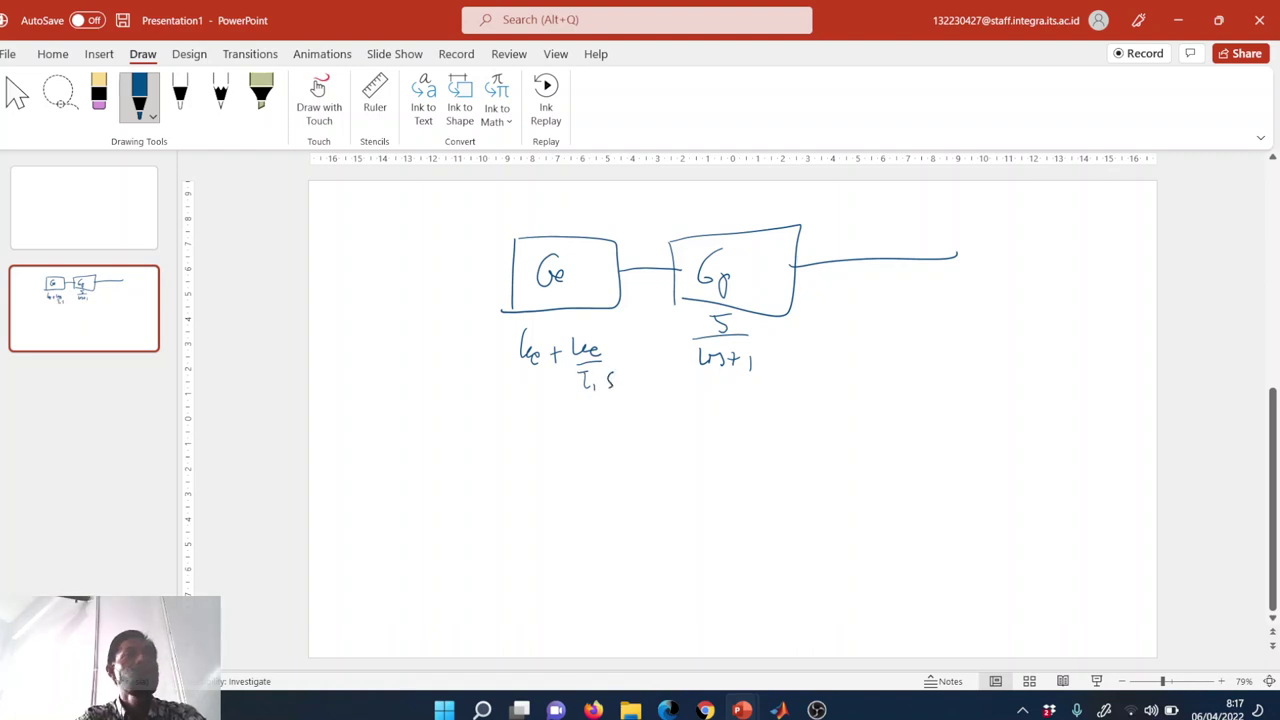
# - Handwrite the factored controller form Kc(1 + 1/(τI s)) below the existing Gc expression
pyautogui.moveTo(526, 413); pyautogui.dragTo(570, 428)
pyautogui.moveTo(588, 406)
pyautogui.mouseDown()
pyautogui.moveTo(588, 428)
pyautogui.moveTo(606, 416)
pyautogui.mouseUp()
pyautogui.moveTo(616, 404); pyautogui.dragTo(624, 420)
pyautogui.moveTo(616, 427)
pyautogui.mouseDown()
pyautogui.moveTo(617, 439)
pyautogui.moveTo(622, 426)
pyautogui.mouseUp()
pyautogui.moveTo(624, 432); pyautogui.dragTo(636, 437)
pyautogui.moveTo(642, 394); pyautogui.dragTo(643, 431)
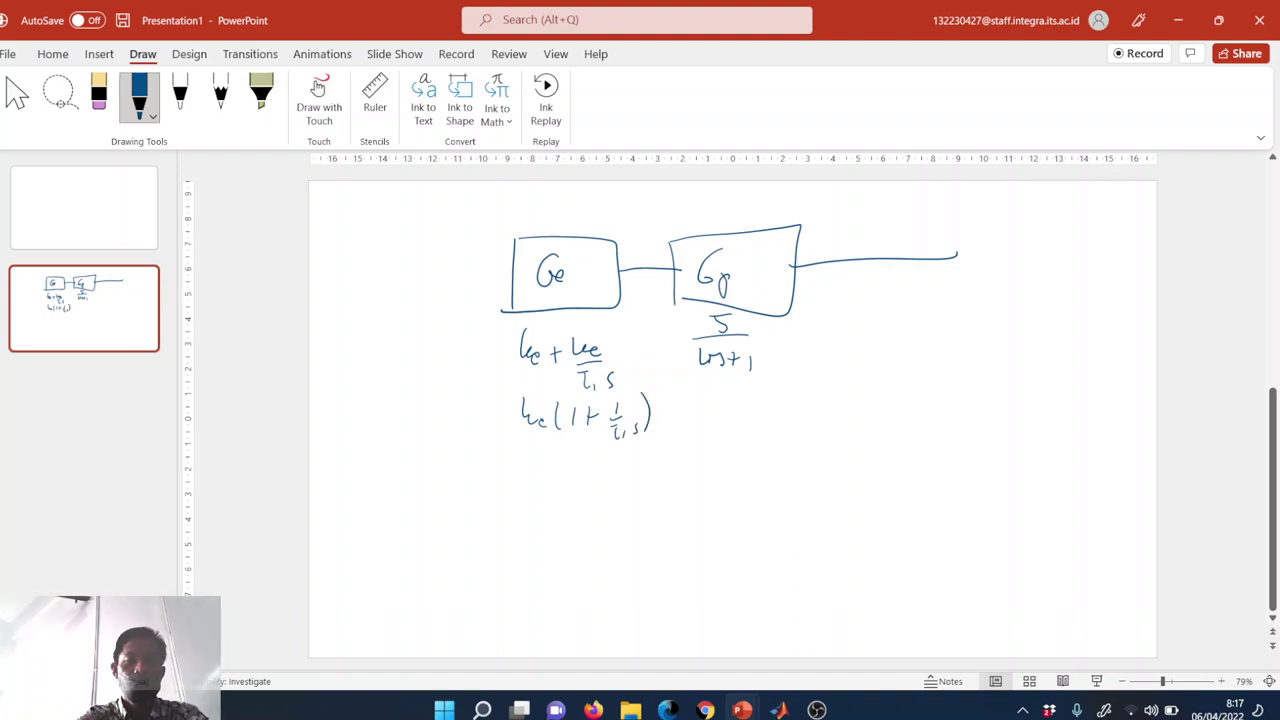
# - Draw the summing junction before Gc, with its Ysp input arrow, output arrow and incoming feedback line
pyautogui.moveTo(448, 273)
pyautogui.mouseDown()
pyautogui.moveTo(502, 275)
pyautogui.moveTo(489, 301)
pyautogui.moveTo(433, 268)
pyautogui.moveTo(433, 390)
pyautogui.mouseUp()
pyautogui.moveTo(382, 282); pyautogui.dragTo(416, 281)
pyautogui.moveTo(408, 275); pyautogui.dragTo(418, 290)
pyautogui.moveTo(348, 248); pyautogui.dragTo(362, 268)
pyautogui.moveTo(372, 246)
pyautogui.mouseDown()
pyautogui.moveTo(371, 292)
pyautogui.moveTo(440, 312)
pyautogui.mouseUp()
pyautogui.moveTo(428, 264); pyautogui.dragTo(444, 300)
pyautogui.moveTo(444, 264); pyautogui.dragTo(426, 302)
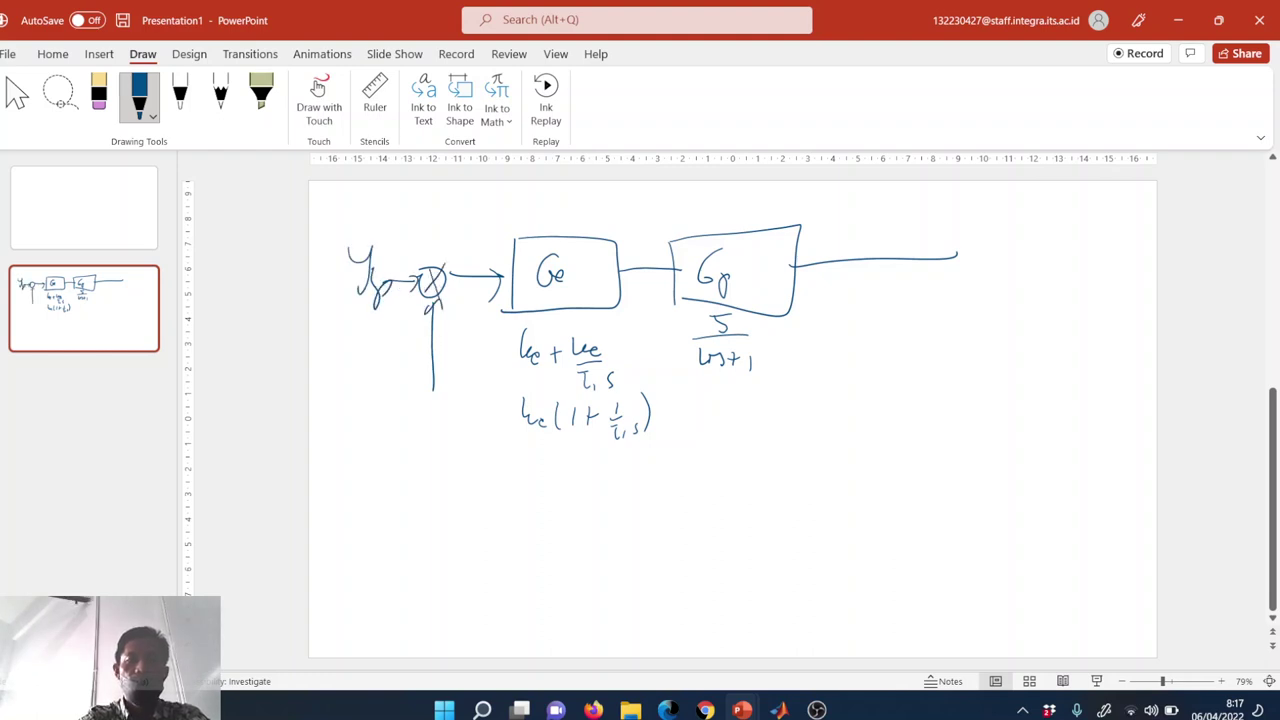
# - Mark the summing junction's plus and minus signs, complete the feedback line from the output, and label the output arrow Ym
pyautogui.moveTo(402, 238)
pyautogui.mouseDown()
pyautogui.moveTo(403, 262)
pyautogui.moveTo(422, 254)
pyautogui.mouseUp()
pyautogui.moveTo(434, 388)
pyautogui.mouseDown()
pyautogui.moveTo(646, 476)
pyautogui.moveTo(862, 292)
pyautogui.moveTo(856, 270)
pyautogui.moveTo(858, 295)
pyautogui.mouseUp()
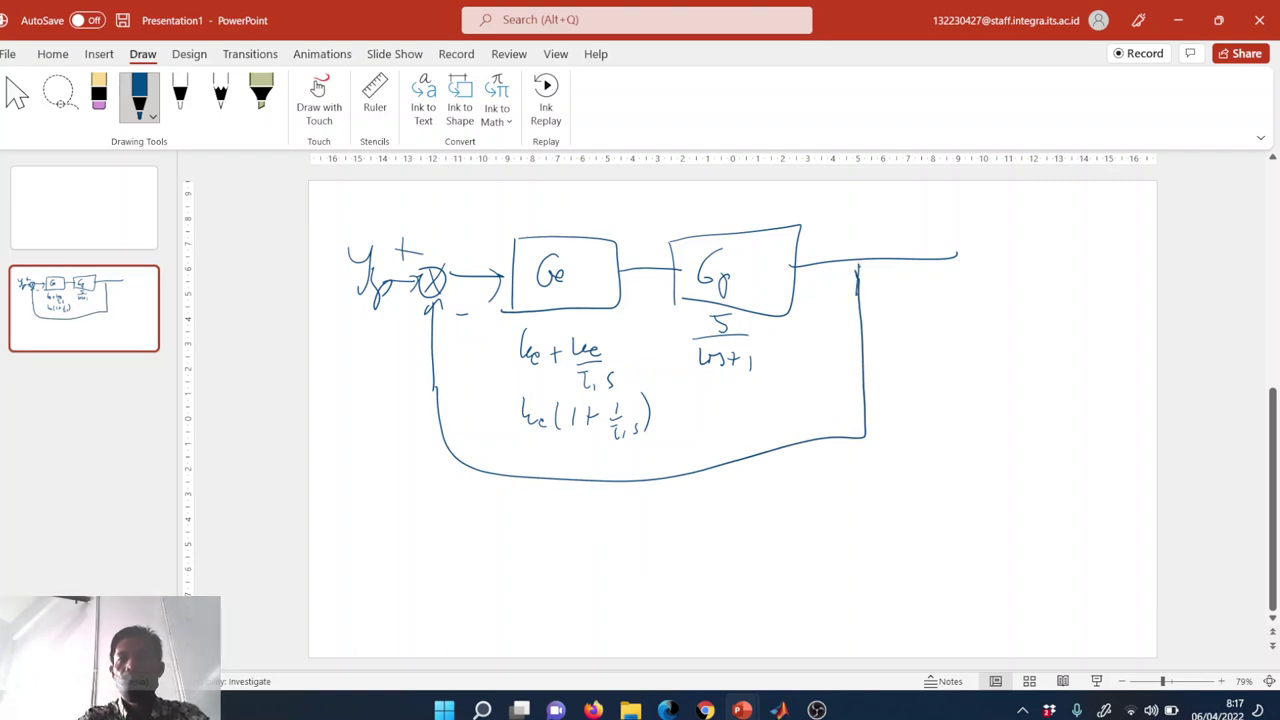
pyautogui.moveTo(952, 248); pyautogui.dragTo(956, 266)
pyautogui.moveTo(988, 247)
pyautogui.mouseDown()
pyautogui.moveTo(1002, 252)
pyautogui.moveTo(990, 292)
pyautogui.mouseUp()
pyautogui.moveTo(1007, 278)
pyautogui.mouseDown()
pyautogui.moveTo(1016, 266)
pyautogui.moveTo(1022, 280)
pyautogui.mouseUp()
pyautogui.click(1035, 283)
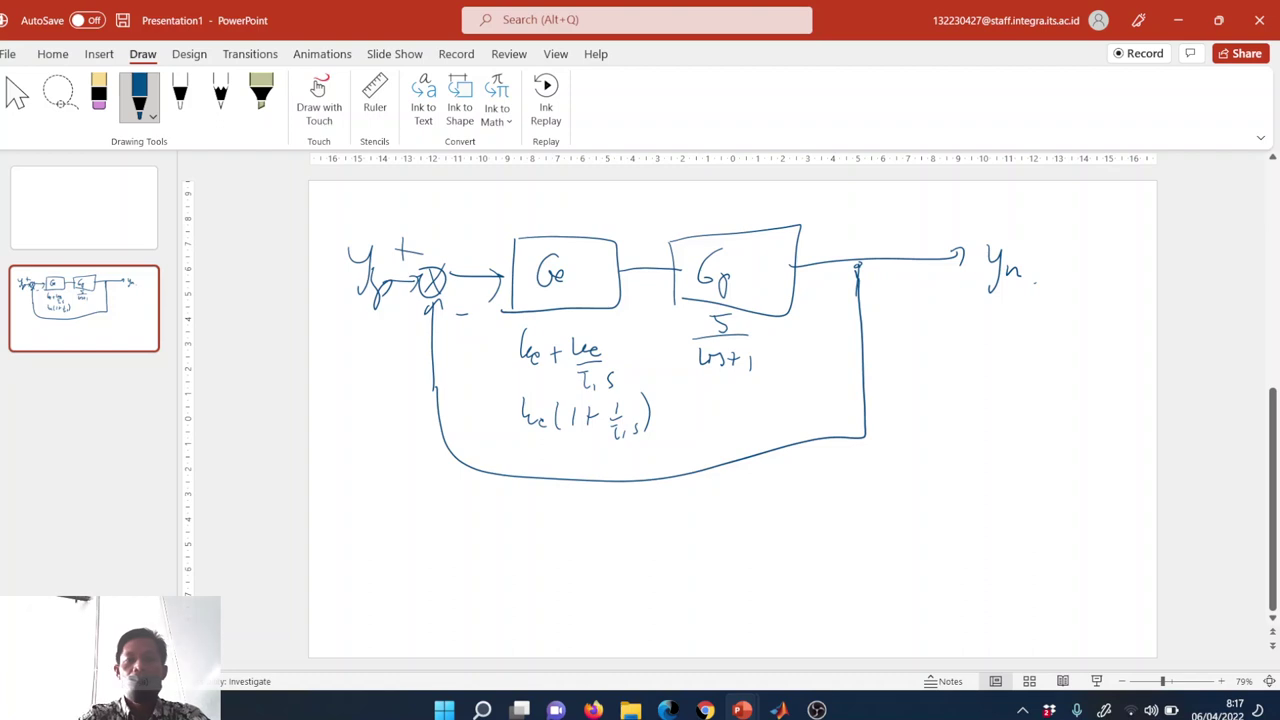
pyautogui.moveTo(480, 494)
pyautogui.mouseDown()
pyautogui.moveTo(498, 505)
pyautogui.moveTo(489, 526)
pyautogui.moveTo(508, 524)
pyautogui.mouseUp()
pyautogui.moveTo(520, 512)
pyautogui.mouseDown()
pyautogui.moveTo(536, 534)
pyautogui.moveTo(548, 514)
pyautogui.moveTo(562, 532)
pyautogui.moveTo(520, 574)
pyautogui.mouseUp()
pyautogui.moveTo(528, 560); pyautogui.dragTo(514, 588)
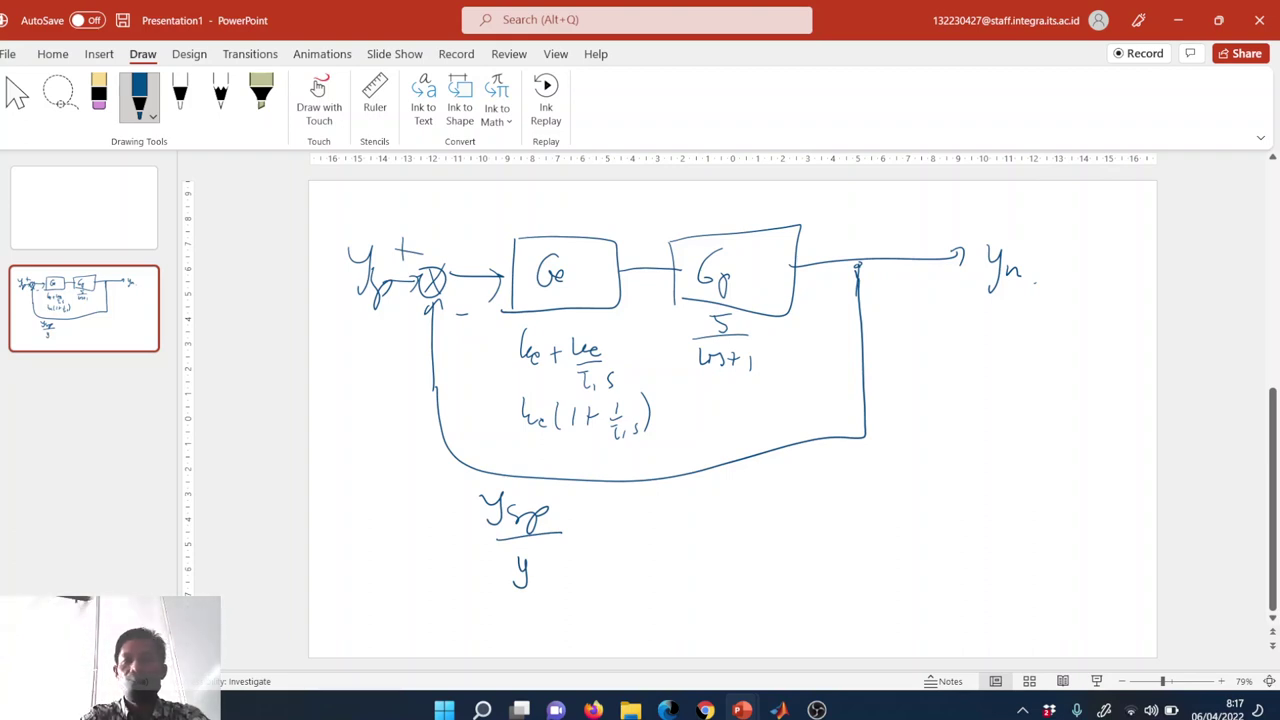
pyautogui.click(98, 95)
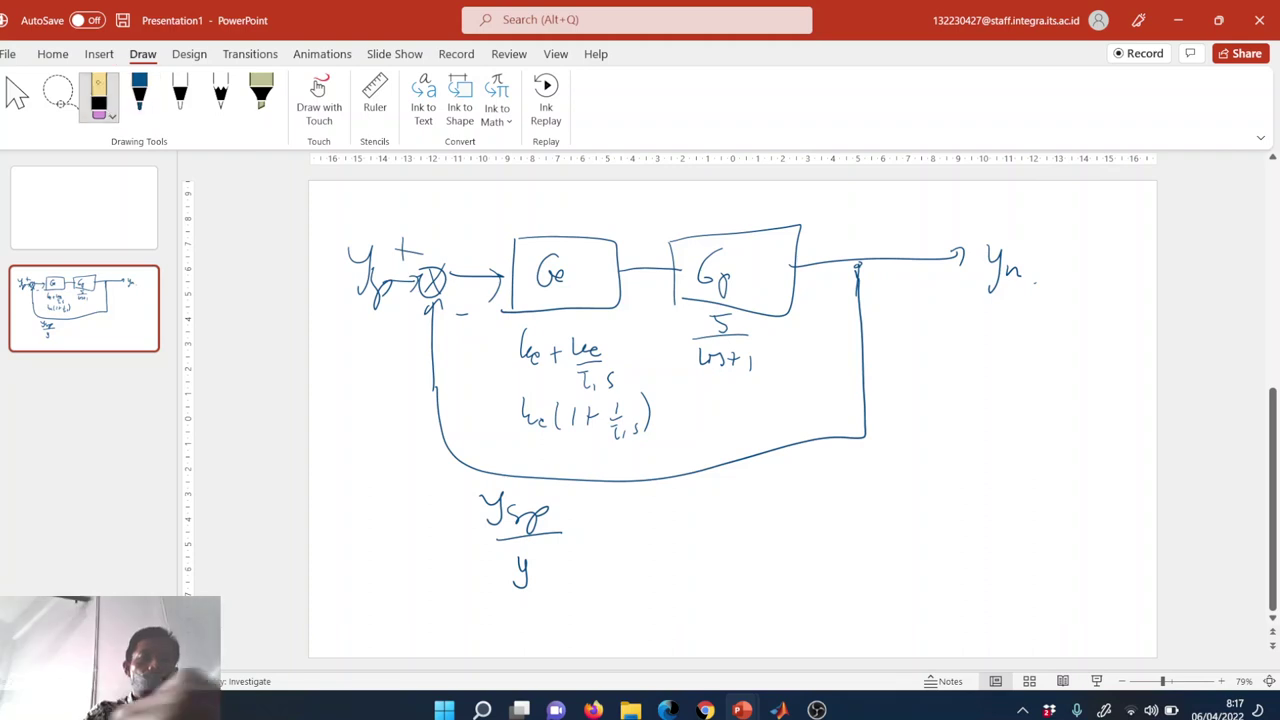
pyautogui.moveTo(530, 512)
pyautogui.mouseDown()
pyautogui.moveTo(509, 542)
pyautogui.moveTo(491, 506)
pyautogui.moveTo(518, 548)
pyautogui.moveTo(548, 522)
pyautogui.moveTo(562, 538)
pyautogui.mouseUp()
# - Handwrite the closed-loop ratio Ym/Ysp followed by an equals sign below the block diagram in blue ink
pyautogui.click(139, 92)
pyautogui.moveTo(514, 572); pyautogui.dragTo(580, 556)
pyautogui.moveTo(541, 581)
pyautogui.mouseDown()
pyautogui.moveTo(546, 608)
pyautogui.moveTo(582, 612)
pyautogui.mouseUp()
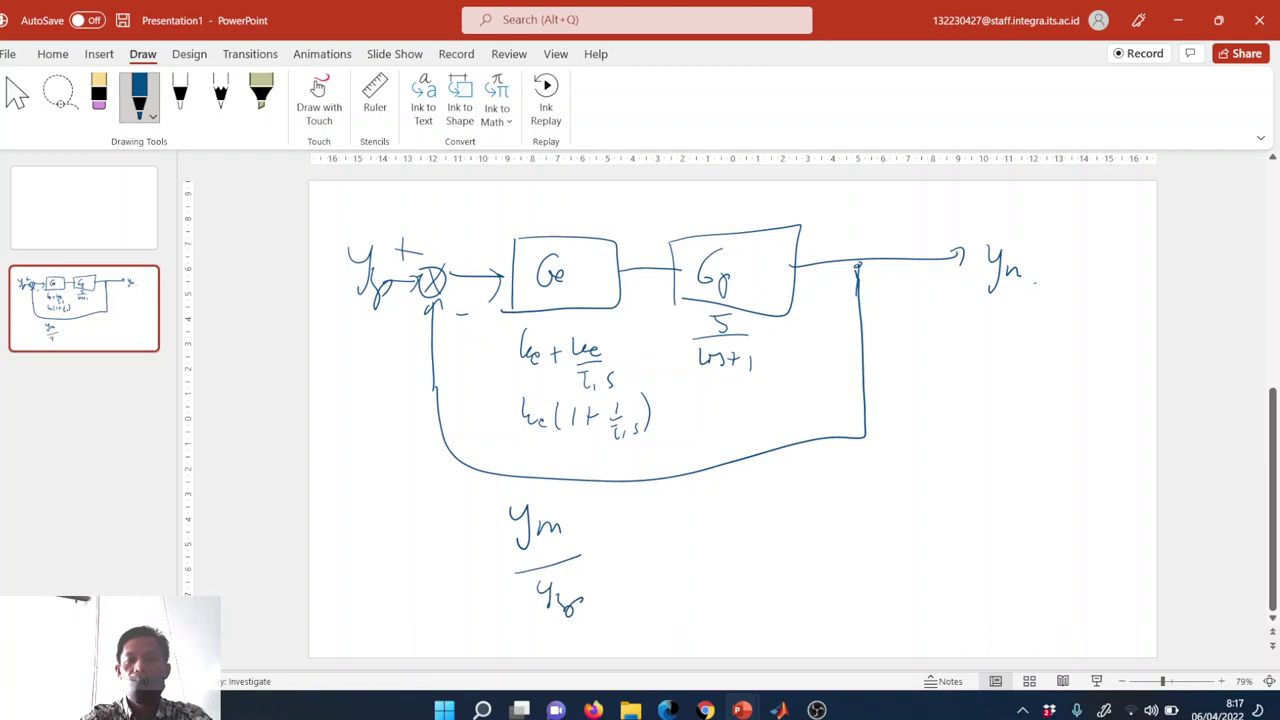
pyautogui.moveTo(610, 560); pyautogui.dragTo(620, 560)
pyautogui.moveTo(610, 566); pyautogui.dragTo(620, 566)
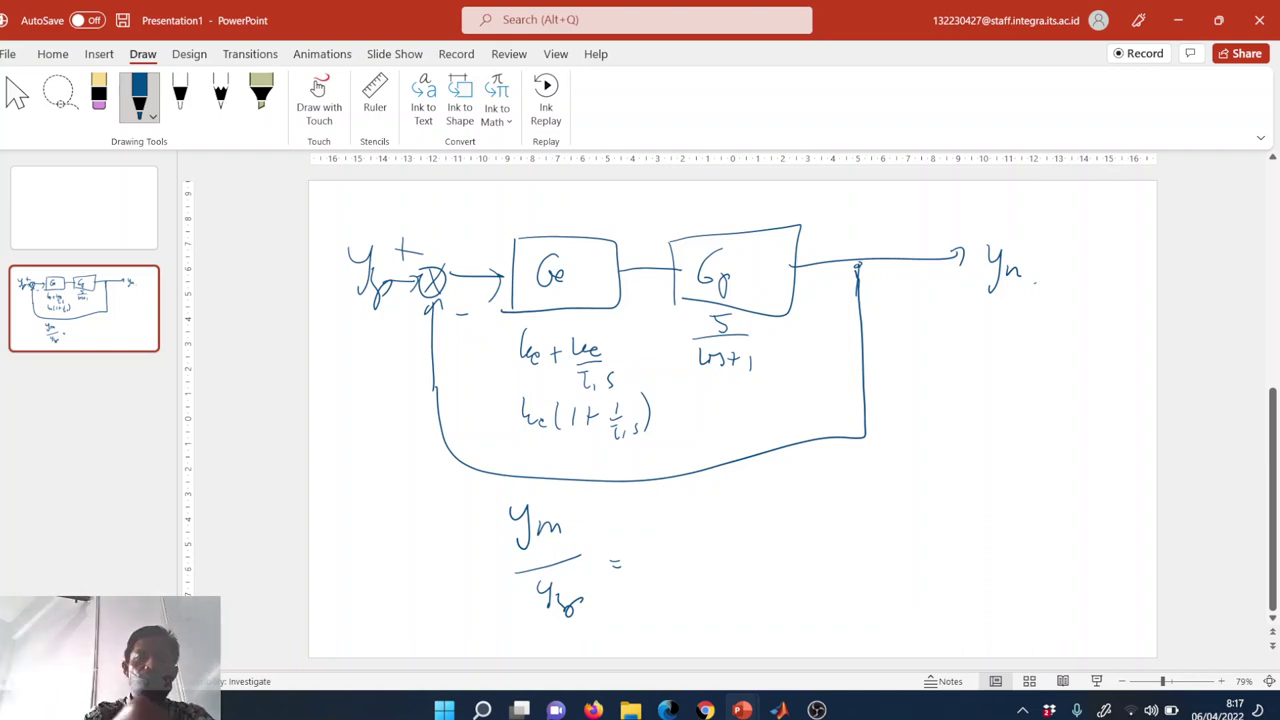
# - Change the pen color to pink and circle the whole feedback loop in the diagram
pyautogui.click(139, 95)
pyautogui.click(83, 259)
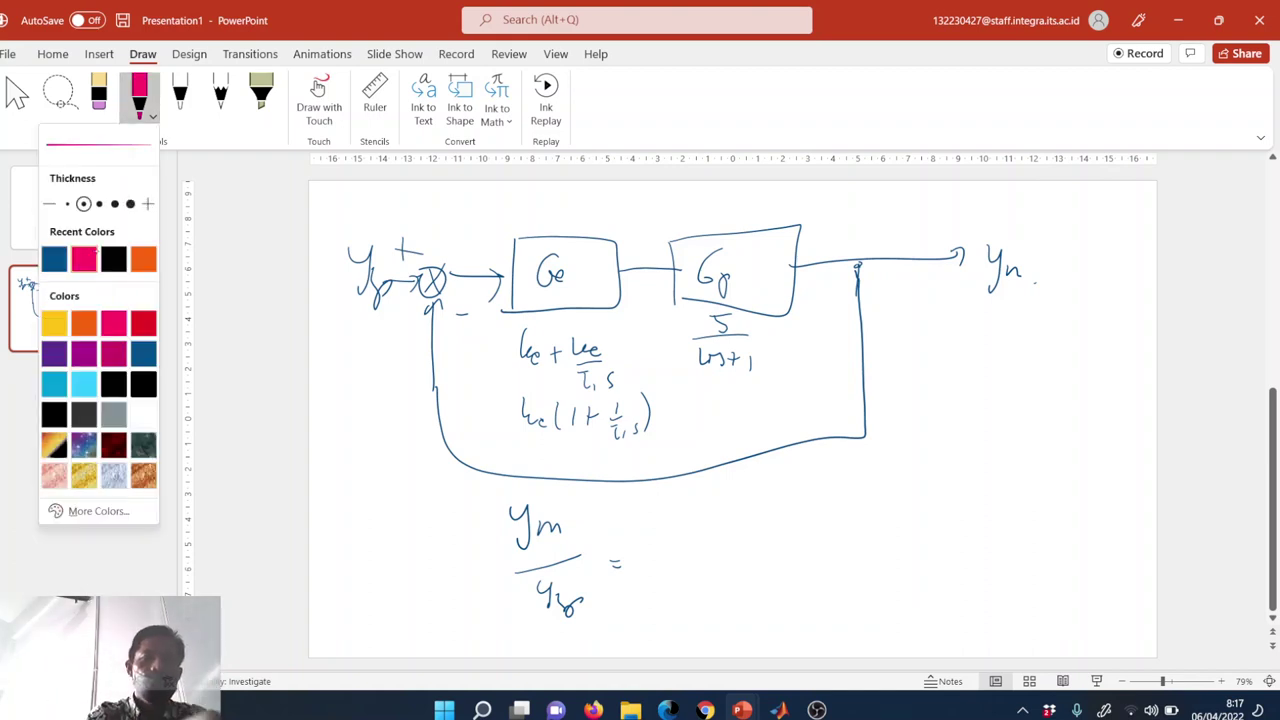
pyautogui.moveTo(505, 207)
pyautogui.mouseDown()
pyautogui.moveTo(400, 275)
pyautogui.moveTo(920, 458)
pyautogui.moveTo(585, 197)
pyautogui.mouseUp()
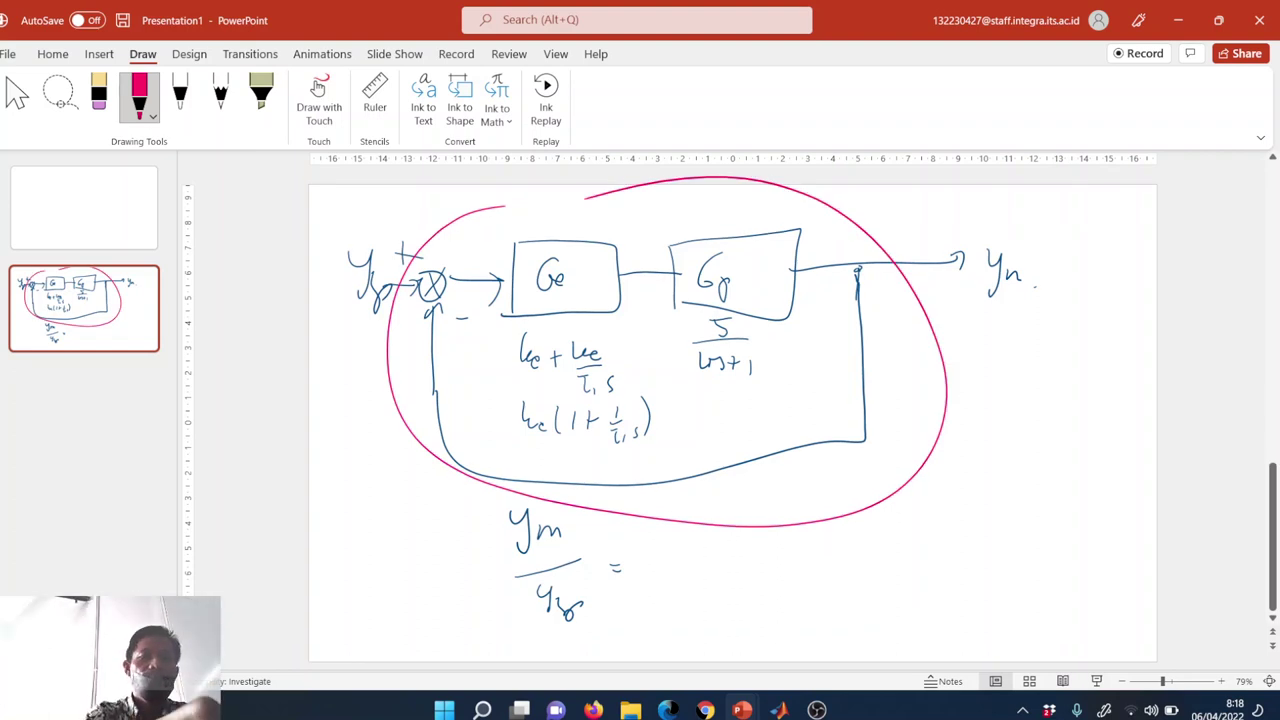
# - Return the pen to blue and write GcGp/(1 + GcGp) as the right-hand side of the Ym/Ysp equation
pyautogui.click(139, 95)
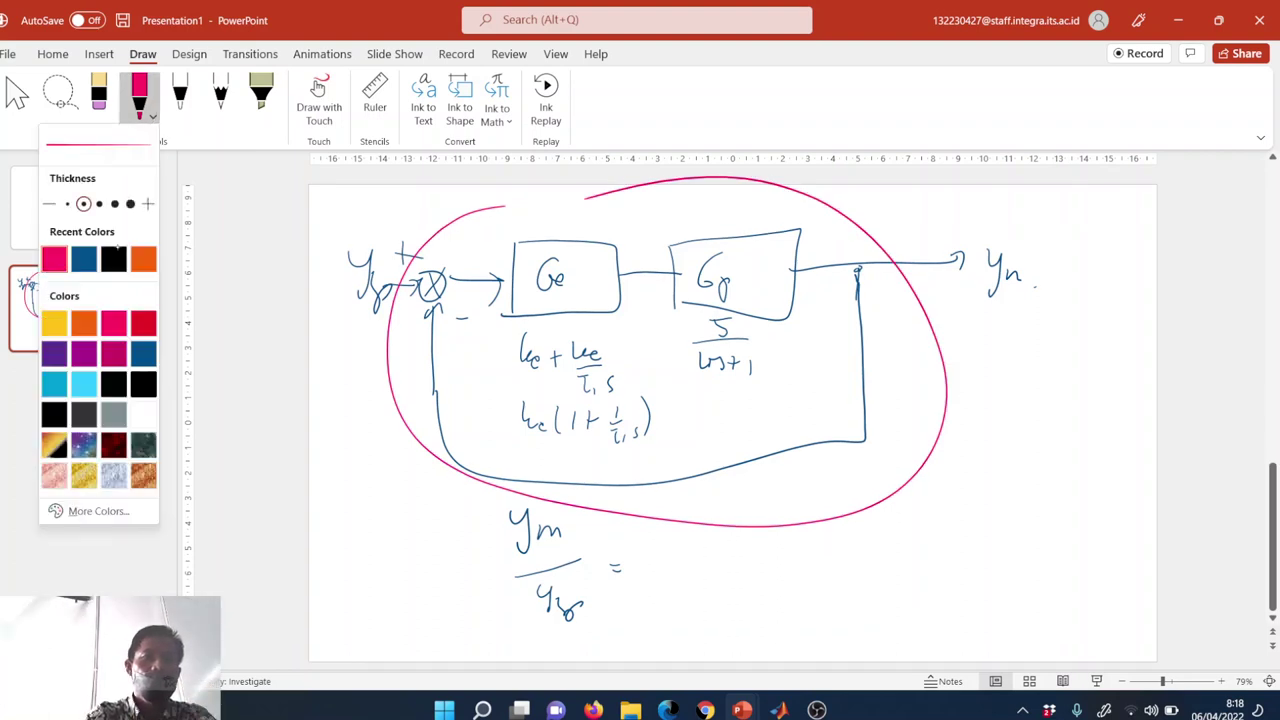
pyautogui.click(83, 259)
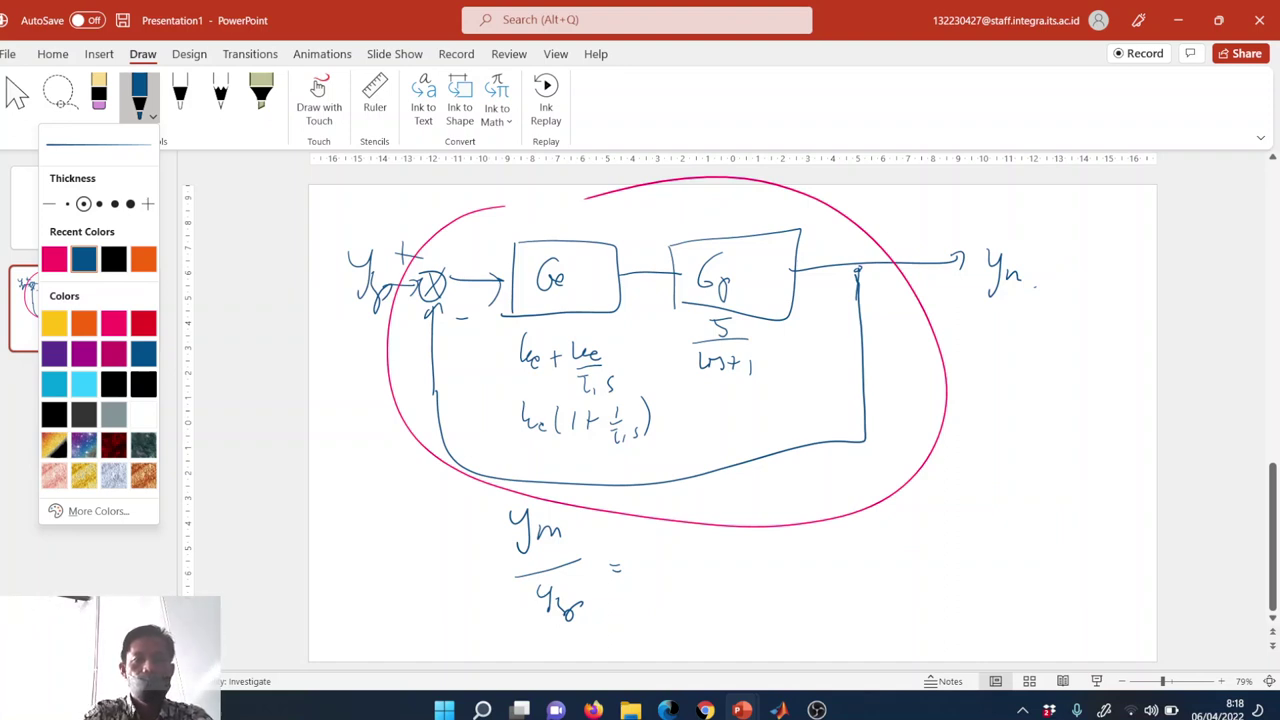
pyautogui.click(664, 500)
pyautogui.moveTo(681, 519)
pyautogui.mouseDown()
pyautogui.moveTo(682, 540)
pyautogui.moveTo(726, 552)
pyautogui.mouseUp()
pyautogui.moveTo(652, 566); pyautogui.dragTo(794, 562)
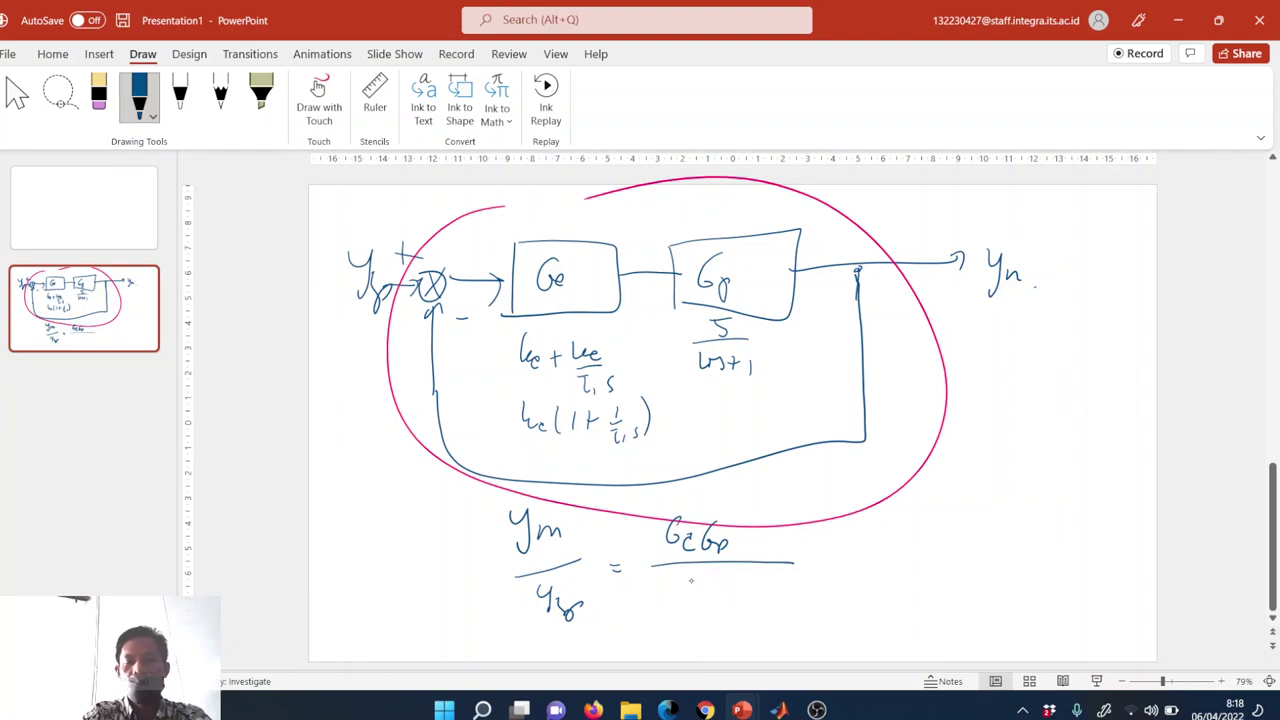
pyautogui.moveTo(673, 584); pyautogui.dragTo(671, 606)
pyautogui.moveTo(683, 588)
pyautogui.mouseDown()
pyautogui.moveTo(684, 610)
pyautogui.moveTo(738, 606)
pyautogui.mouseUp()
pyautogui.moveTo(756, 588); pyautogui.dragTo(757, 606)
pyautogui.moveTo(759, 604); pyautogui.dragTo(761, 622)
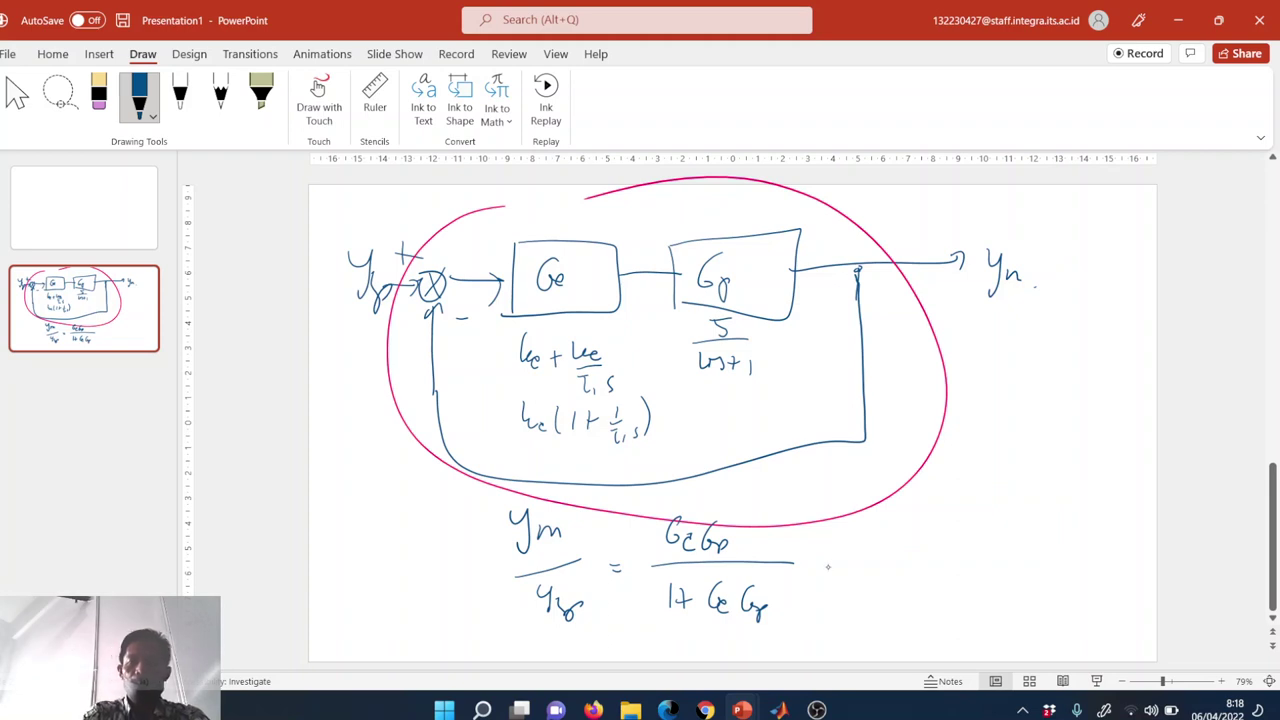
# - Add another equals sign and begin the substituted numerator with K + Kc/(τI s)
pyautogui.moveTo(828, 567); pyautogui.dragTo(847, 565)
pyautogui.moveTo(830, 557); pyautogui.dragTo(855, 556)
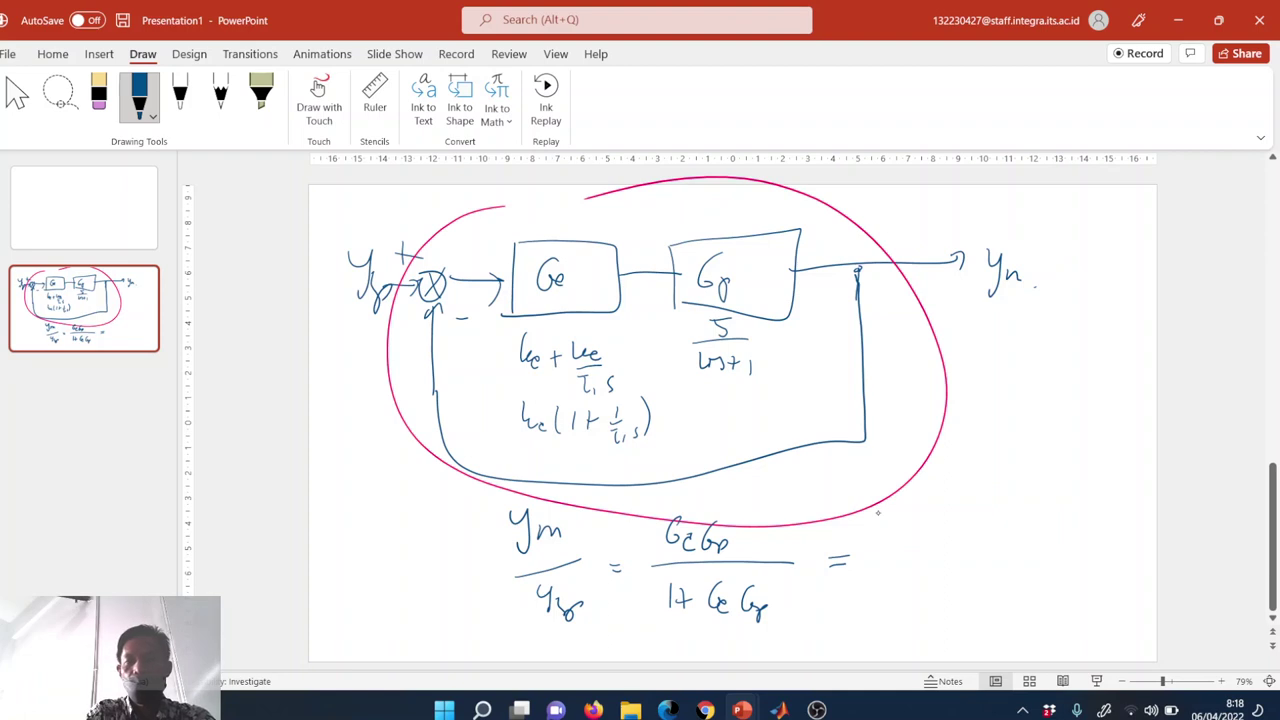
pyautogui.moveTo(880, 506)
pyautogui.mouseDown()
pyautogui.moveTo(882, 526)
pyautogui.moveTo(923, 516)
pyautogui.mouseUp()
pyautogui.moveTo(916, 509)
pyautogui.mouseDown()
pyautogui.moveTo(915, 525)
pyautogui.moveTo(936, 514)
pyautogui.mouseUp()
pyautogui.moveTo(942, 507); pyautogui.dragTo(955, 519)
pyautogui.moveTo(938, 524)
pyautogui.mouseDown()
pyautogui.moveTo(967, 522)
pyautogui.moveTo(952, 546)
pyautogui.moveTo(953, 534)
pyautogui.mouseUp()
pyautogui.moveTo(958, 536); pyautogui.dragTo(960, 546)
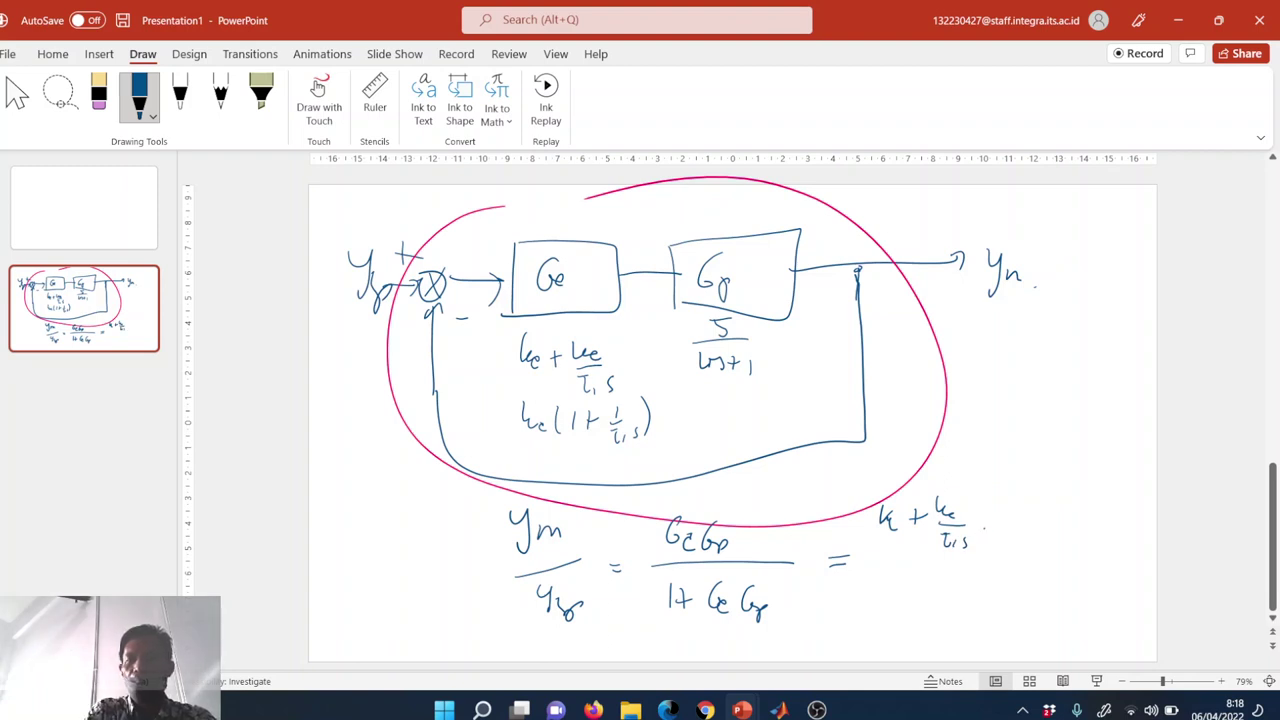
# - Complete the substituted numerator with the process term K/(τs+1) and draw the main fraction bar beneath it
pyautogui.moveTo(1012, 497); pyautogui.dragTo(1014, 516)
pyautogui.moveTo(1018, 508)
pyautogui.mouseDown()
pyautogui.moveTo(1050, 530)
pyautogui.moveTo(1030, 553)
pyautogui.moveTo(1046, 547)
pyautogui.mouseUp()
pyautogui.moveTo(1041, 541); pyautogui.dragTo(1041, 552)
pyautogui.moveTo(1051, 541); pyautogui.dragTo(1054, 555)
pyautogui.moveTo(874, 573); pyautogui.dragTo(1104, 570)
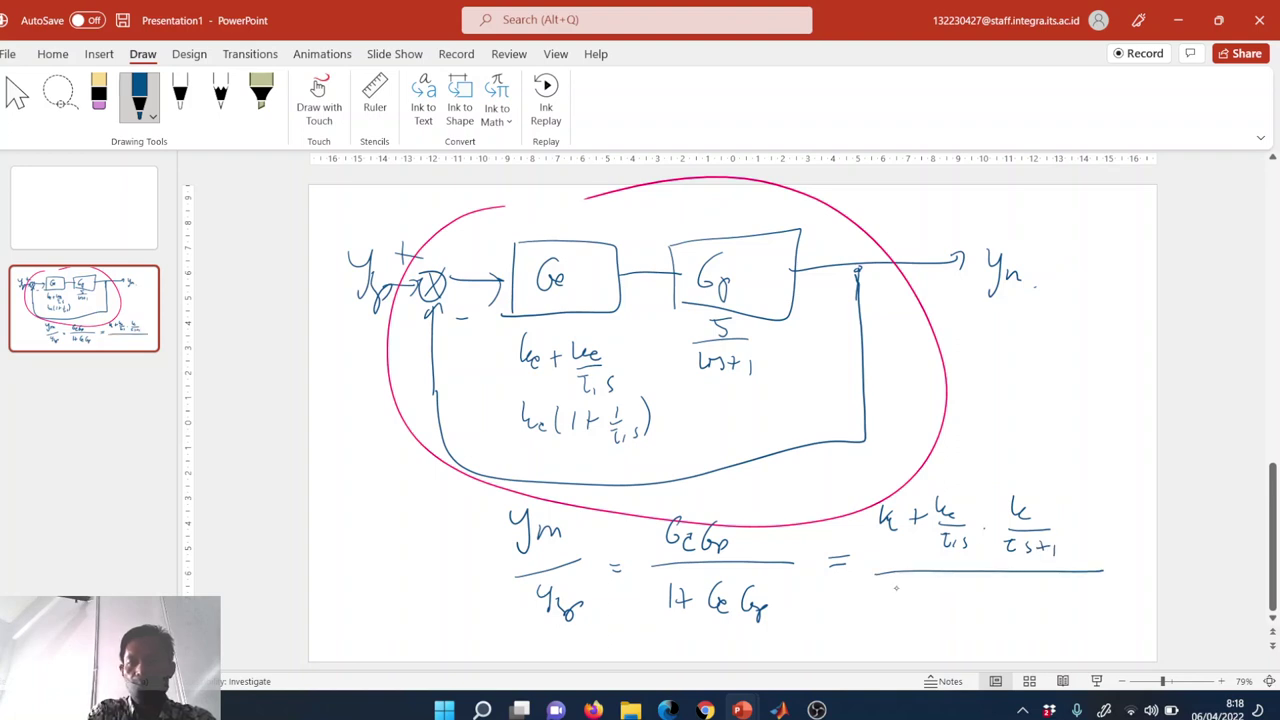
# - Write the substituted denominator 1 + Kc + Kc/(τI s) · K/(τs+1) beneath the main fraction bar
pyautogui.moveTo(896, 588)
pyautogui.mouseDown()
pyautogui.moveTo(923, 607)
pyautogui.moveTo(965, 579)
pyautogui.moveTo(981, 600)
pyautogui.moveTo(1025, 589)
pyautogui.moveTo(1015, 630)
pyautogui.mouseUp()
pyautogui.moveTo(1008, 618); pyautogui.dragTo(1024, 617)
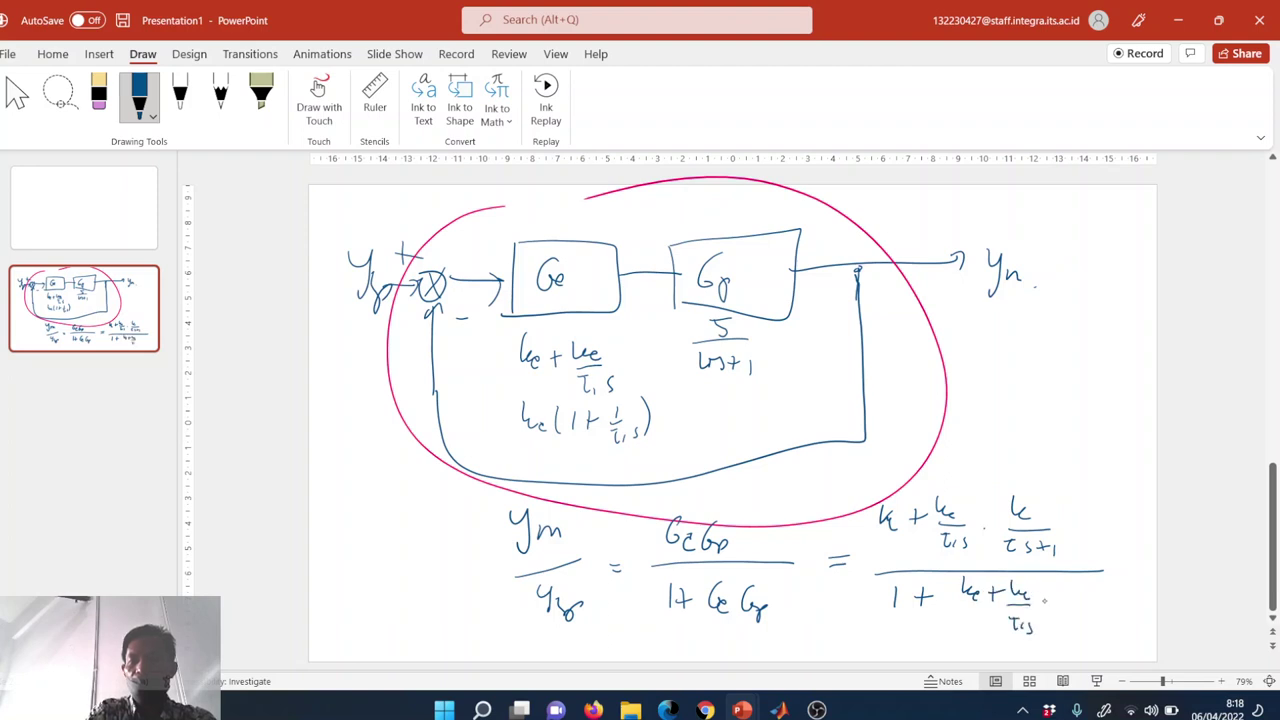
pyautogui.moveTo(1080, 583)
pyautogui.mouseDown()
pyautogui.moveTo(1078, 601)
pyautogui.moveTo(1096, 608)
pyautogui.mouseUp()
pyautogui.moveTo(1072, 616)
pyautogui.mouseDown()
pyautogui.moveTo(1108, 619)
pyautogui.moveTo(1086, 629)
pyautogui.moveTo(1090, 644)
pyautogui.moveTo(1108, 641)
pyautogui.mouseUp()
pyautogui.moveTo(1102, 635); pyautogui.dragTo(1116, 646)
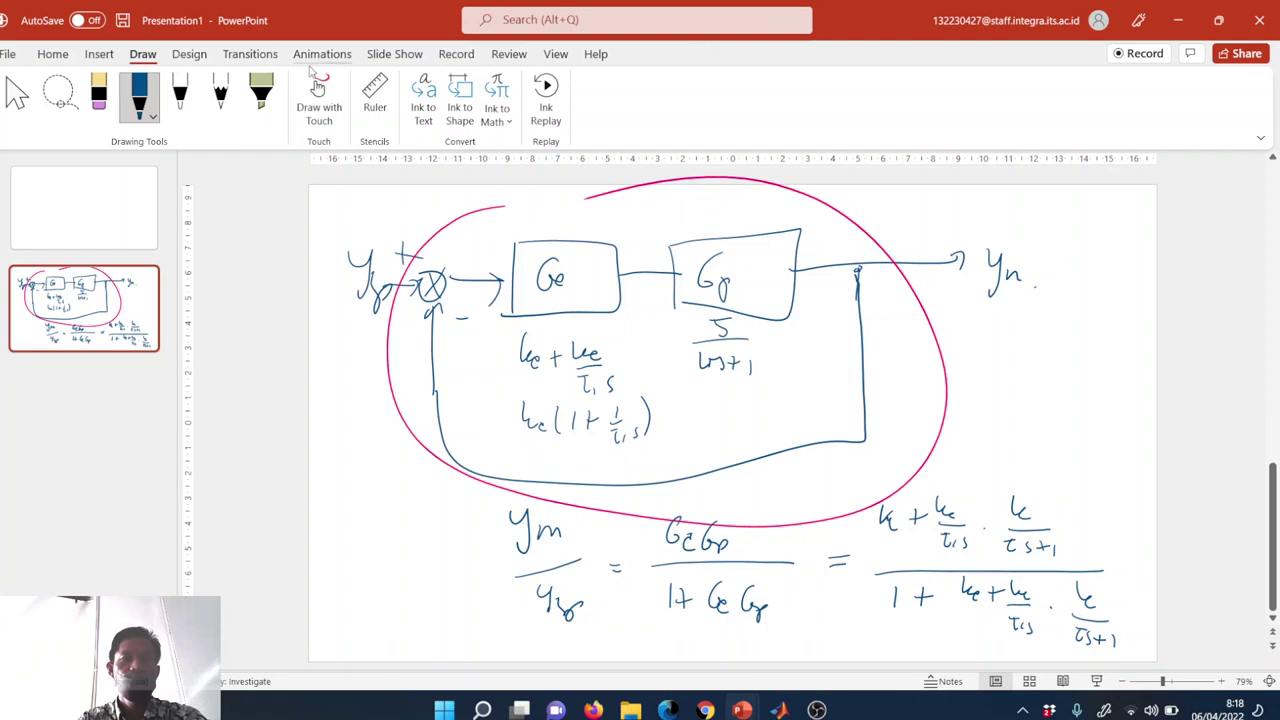
# - Duplicate the current slide with the block diagram and derivation
pyautogui.click(53, 54)
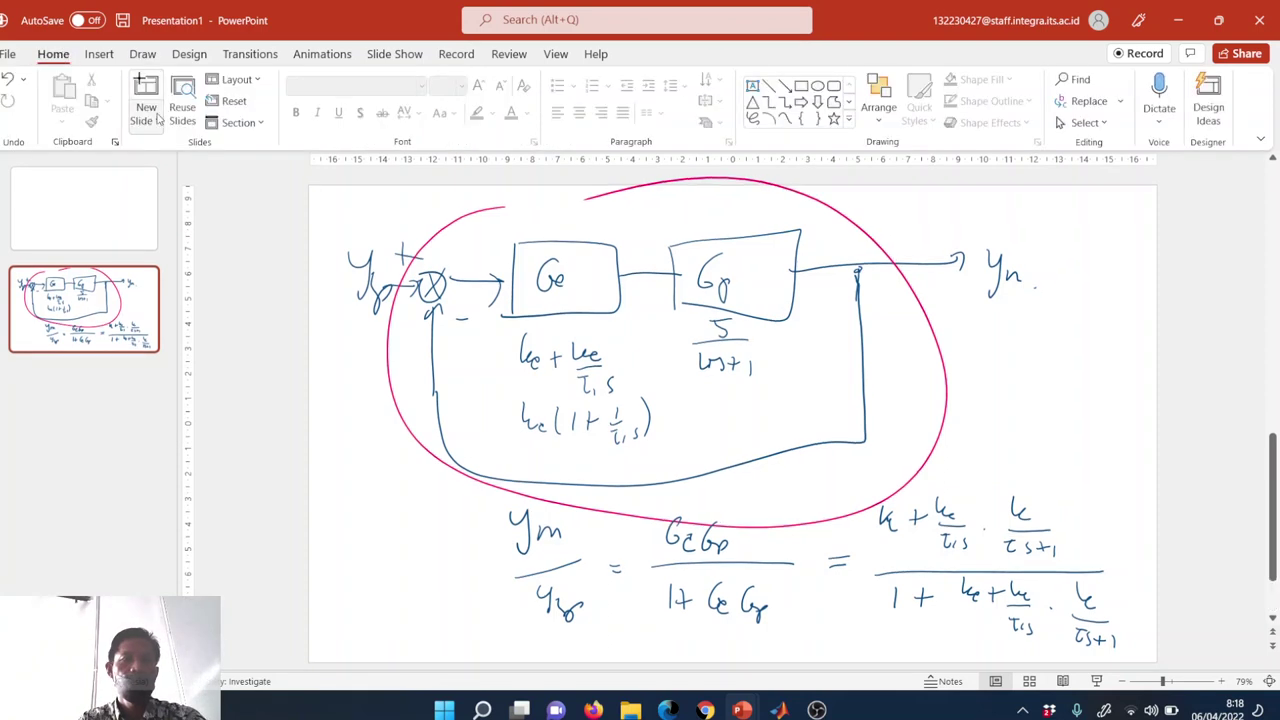
pyautogui.click(154, 120)
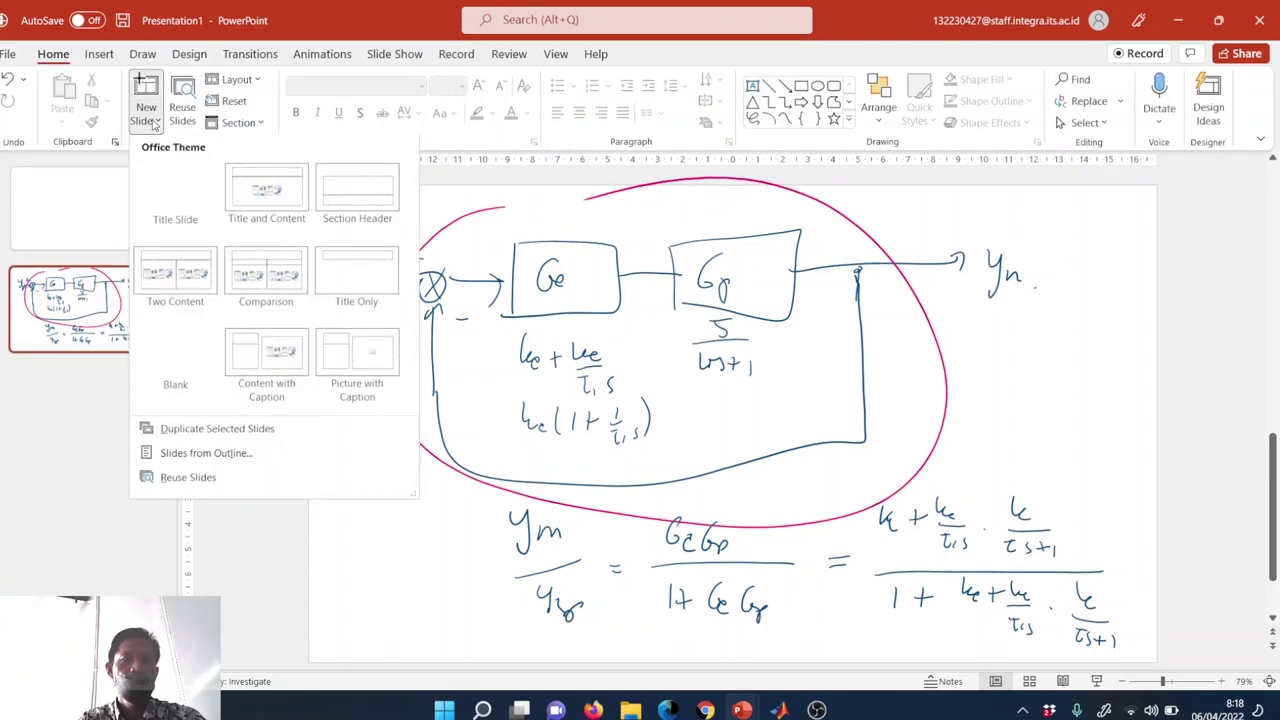
pyautogui.click(209, 432)
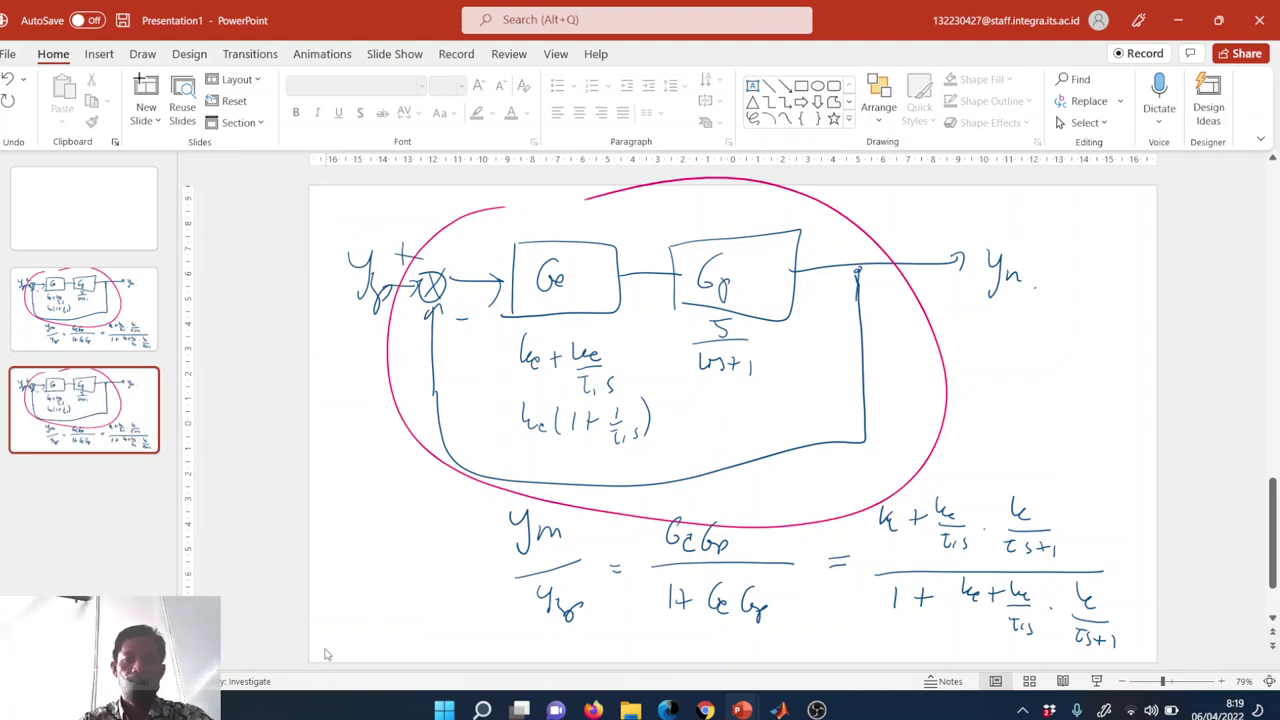
# - On the duplicated slide, erase the pink loop circle, the Ysp denominator, the GcGp/(1 + GcGp) fraction and the second equals sign
pyautogui.click(142, 53)
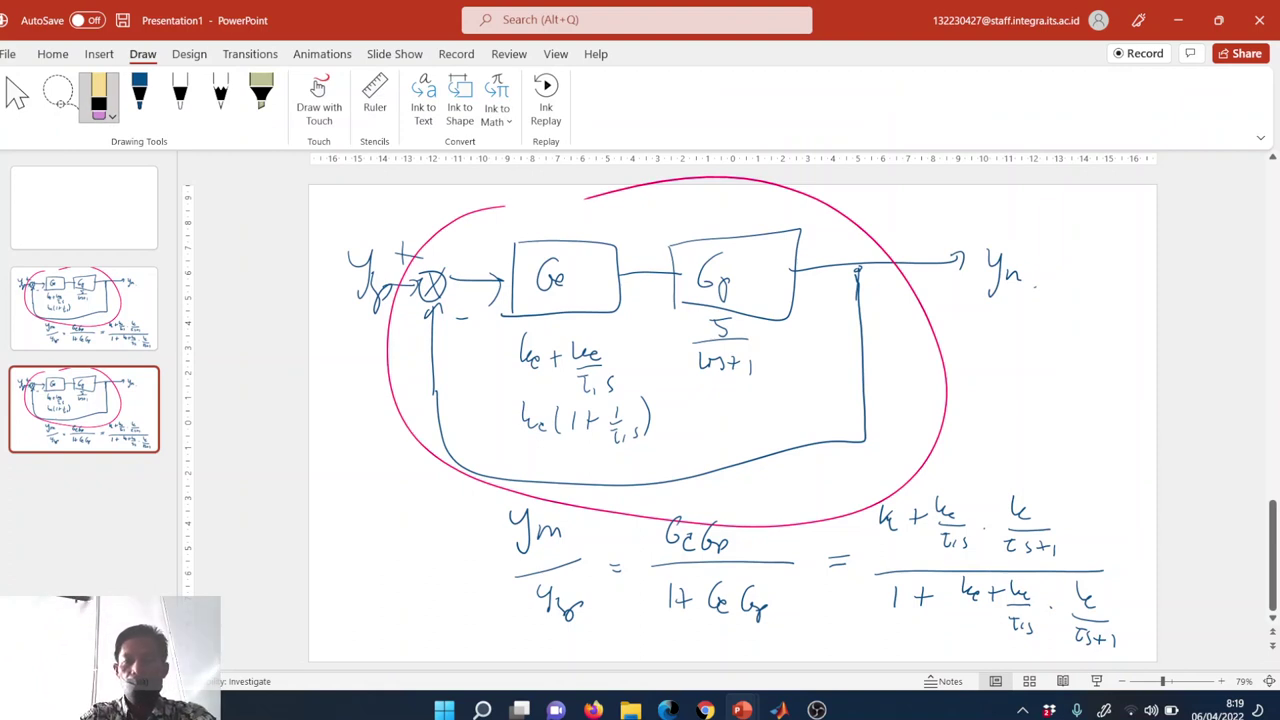
pyautogui.moveTo(548, 600); pyautogui.dragTo(582, 605)
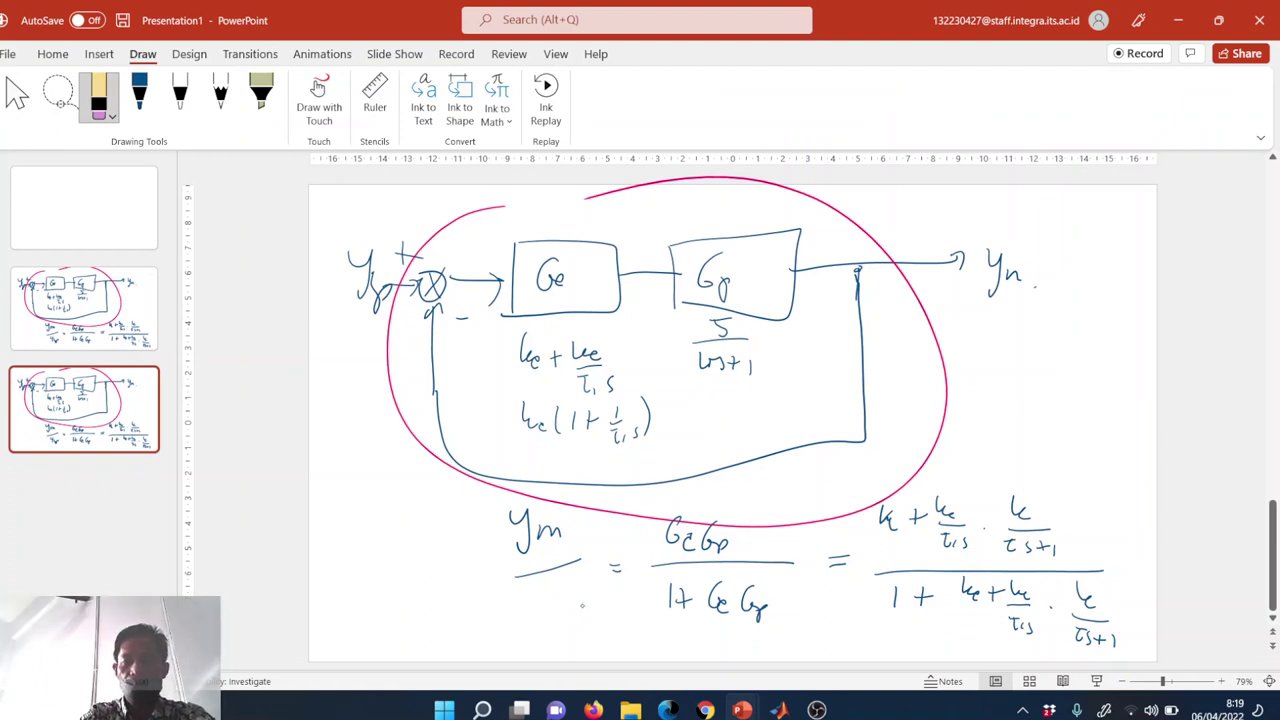
pyautogui.moveTo(659, 632)
pyautogui.mouseDown()
pyautogui.moveTo(717, 533)
pyautogui.moveTo(718, 602)
pyautogui.moveTo(679, 592)
pyautogui.moveTo(664, 531)
pyautogui.moveTo(753, 629)
pyautogui.mouseUp()
pyautogui.scroll(-1, 753, 629)
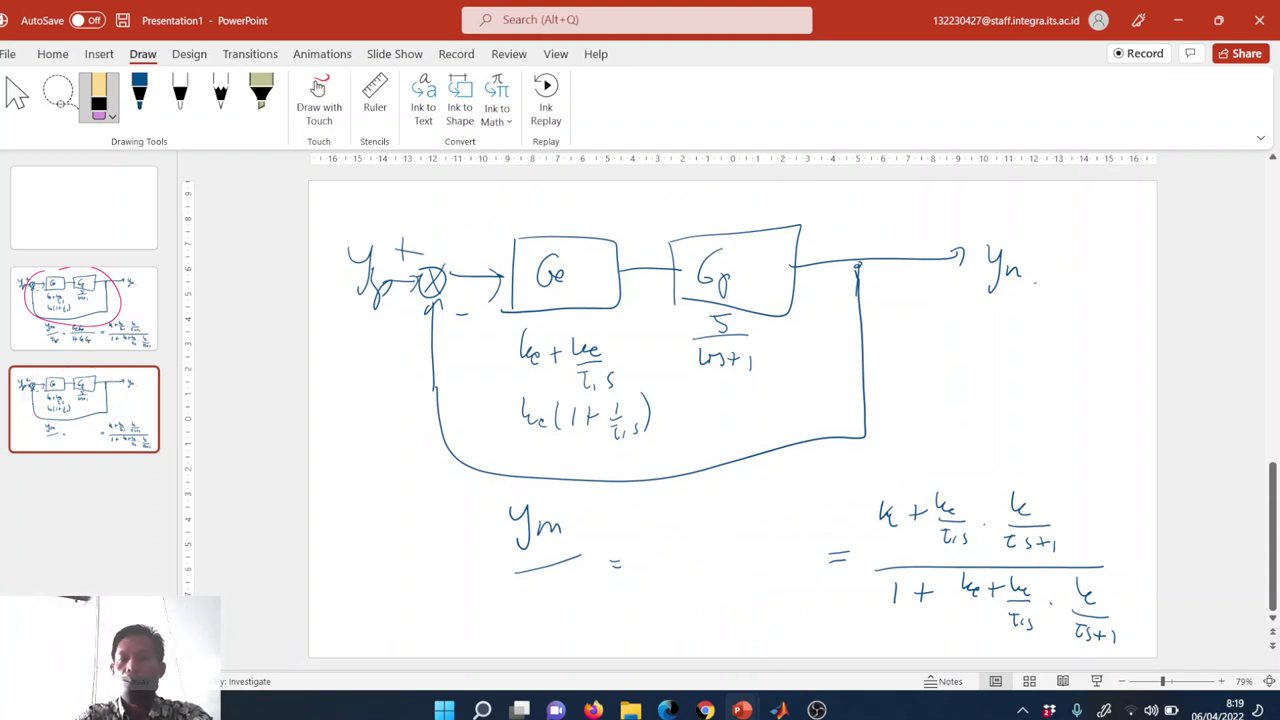
pyautogui.click(139, 95)
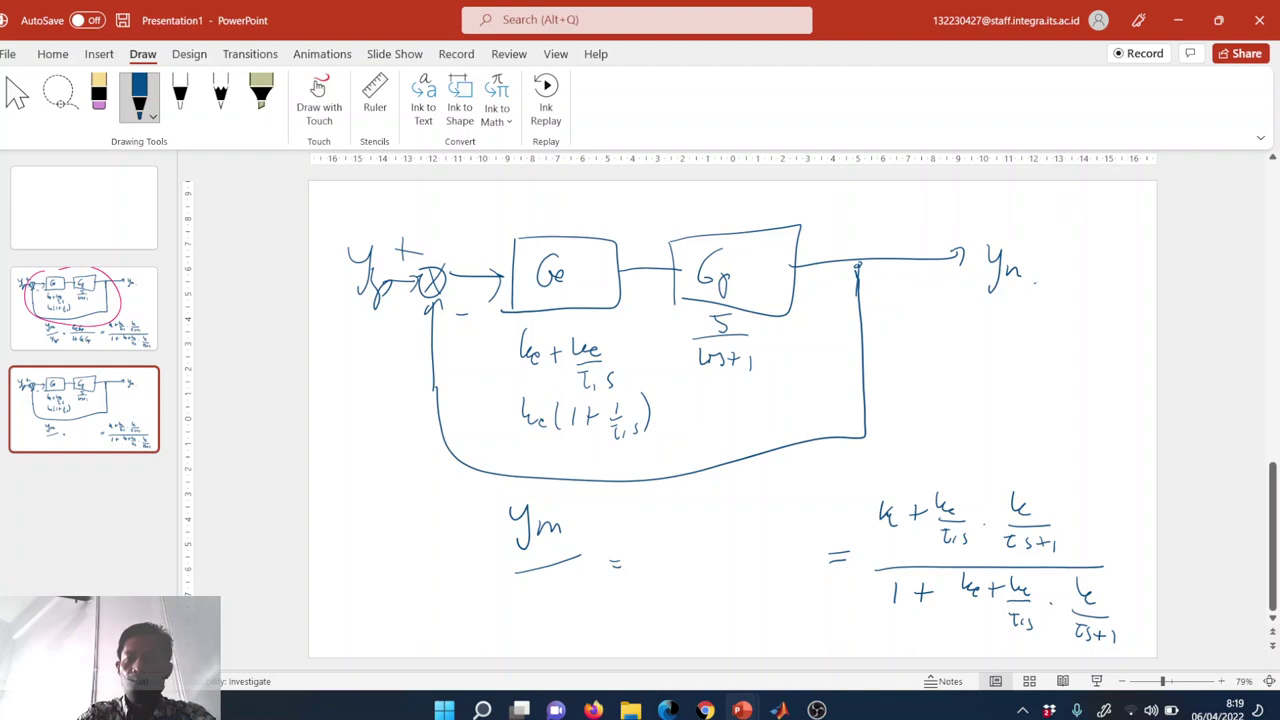
pyautogui.moveTo(843, 552)
pyautogui.mouseDown()
pyautogui.moveTo(834, 572)
pyautogui.moveTo(819, 570)
pyautogui.moveTo(836, 553)
pyautogui.mouseUp()
pyautogui.click(99, 95)
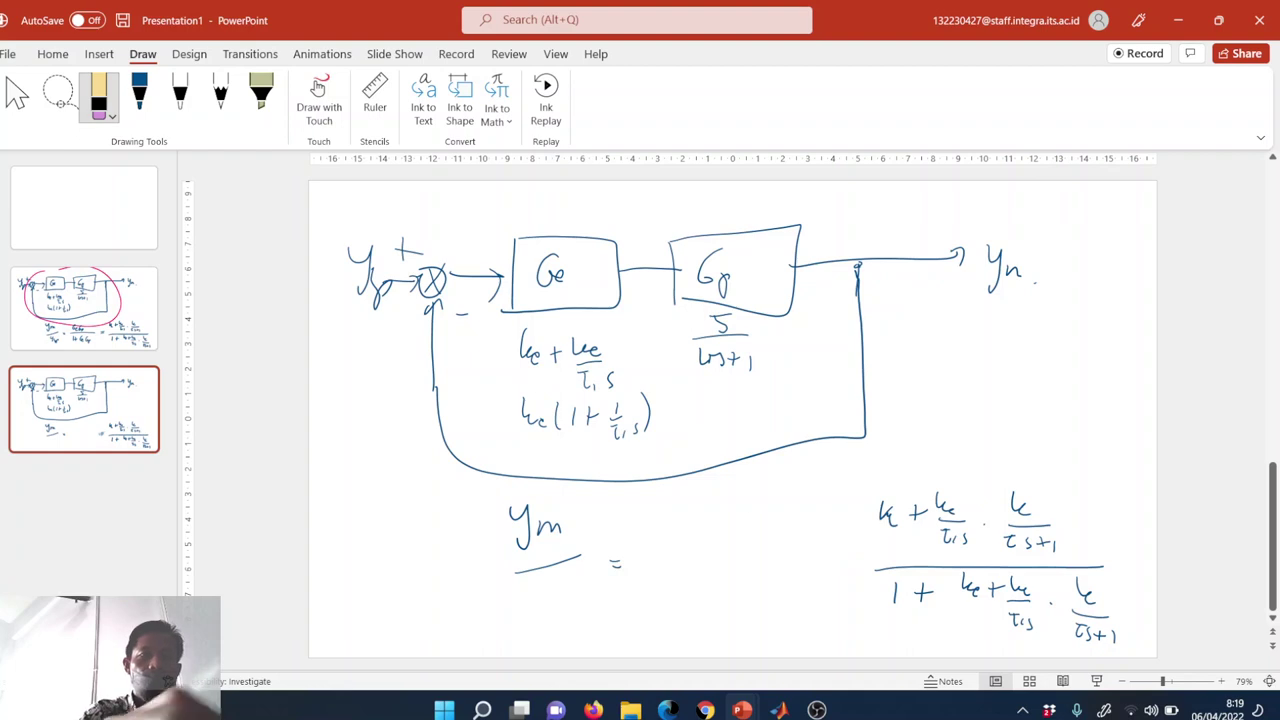
# - Write M/s in pen before the substituted fraction, circle it and label it "step"
pyautogui.click(139, 95)
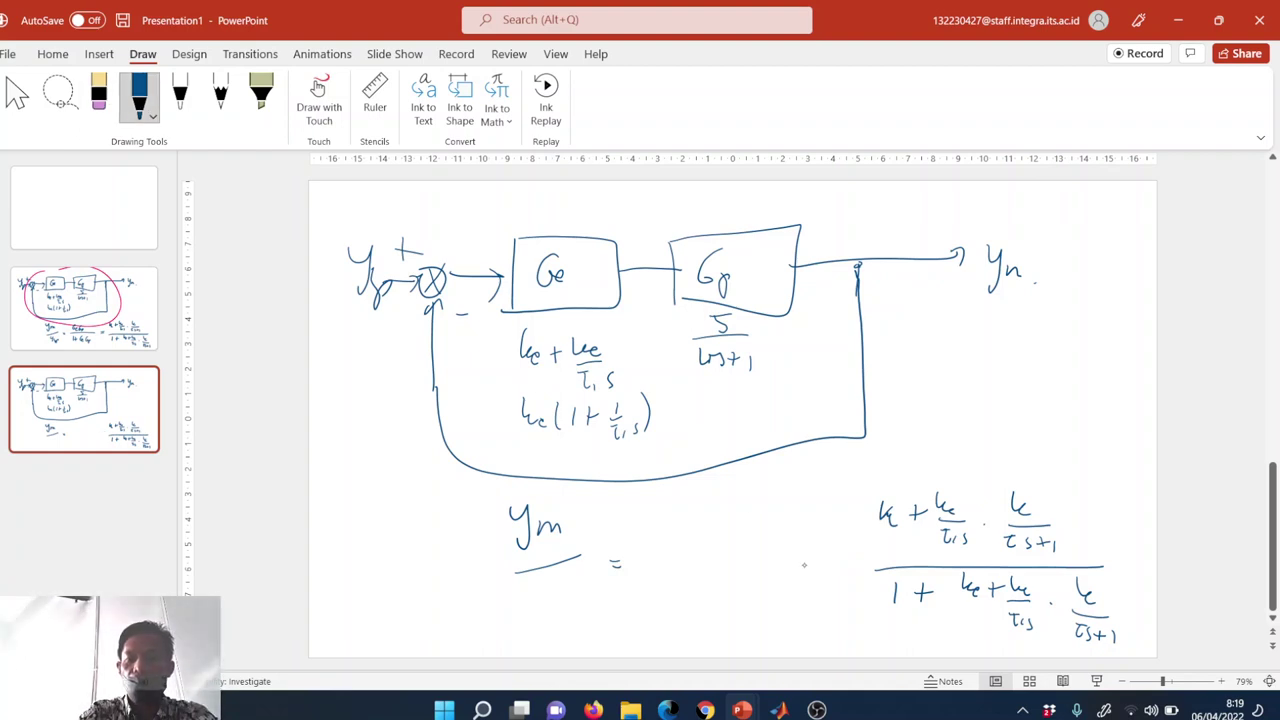
pyautogui.moveTo(789, 557)
pyautogui.mouseDown()
pyautogui.moveTo(797, 546)
pyautogui.moveTo(822, 566)
pyautogui.moveTo(798, 598)
pyautogui.mouseUp()
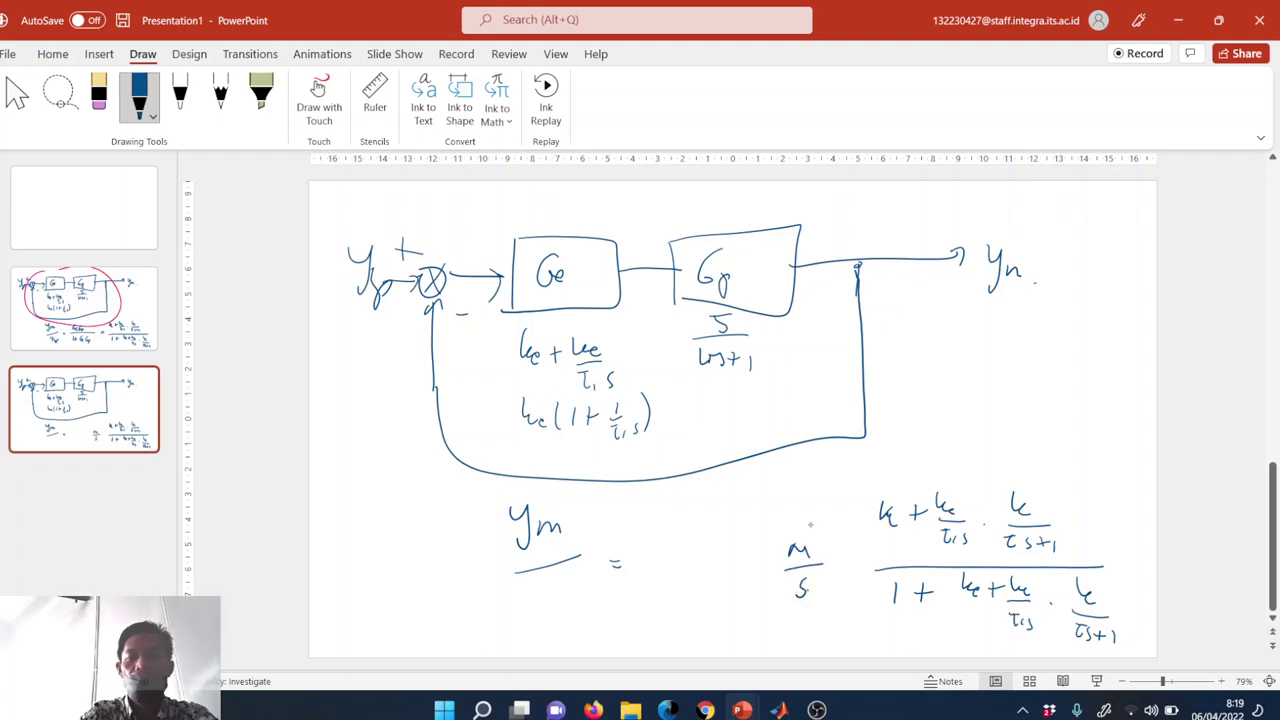
pyautogui.moveTo(808, 520)
pyautogui.mouseDown()
pyautogui.moveTo(828, 545)
pyautogui.moveTo(810, 521)
pyautogui.mouseUp()
pyautogui.moveTo(822, 458)
pyautogui.mouseDown()
pyautogui.moveTo(814, 481)
pyautogui.moveTo(849, 463)
pyautogui.moveTo(860, 478)
pyautogui.mouseUp()
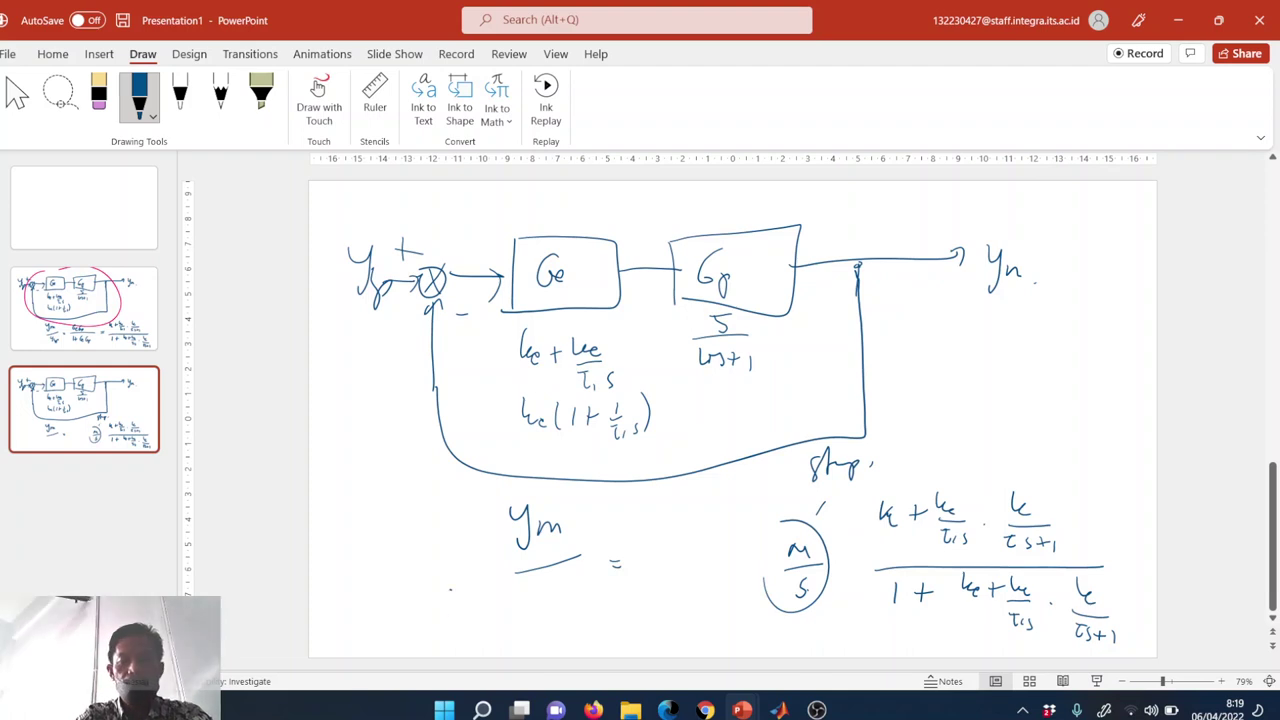
# - Write ym(∞) = lim s→0 below the Ym term on the duplicated slide
pyautogui.moveTo(442, 591)
pyautogui.mouseDown()
pyautogui.moveTo(446, 634)
pyautogui.moveTo(478, 610)
pyautogui.moveTo(490, 623)
pyautogui.mouseUp()
pyautogui.moveTo(503, 596)
pyautogui.mouseDown()
pyautogui.moveTo(503, 636)
pyautogui.moveTo(530, 610)
pyautogui.moveTo(542, 637)
pyautogui.moveTo(580, 610)
pyautogui.mouseUp()
pyautogui.moveTo(562, 620); pyautogui.dragTo(618, 616)
pyautogui.moveTo(622, 614)
pyautogui.mouseDown()
pyautogui.moveTo(648, 612)
pyautogui.moveTo(646, 600)
pyautogui.moveTo(616, 650)
pyautogui.moveTo(648, 642)
pyautogui.mouseUp()
pyautogui.moveTo(642, 636); pyautogui.dragTo(664, 636)
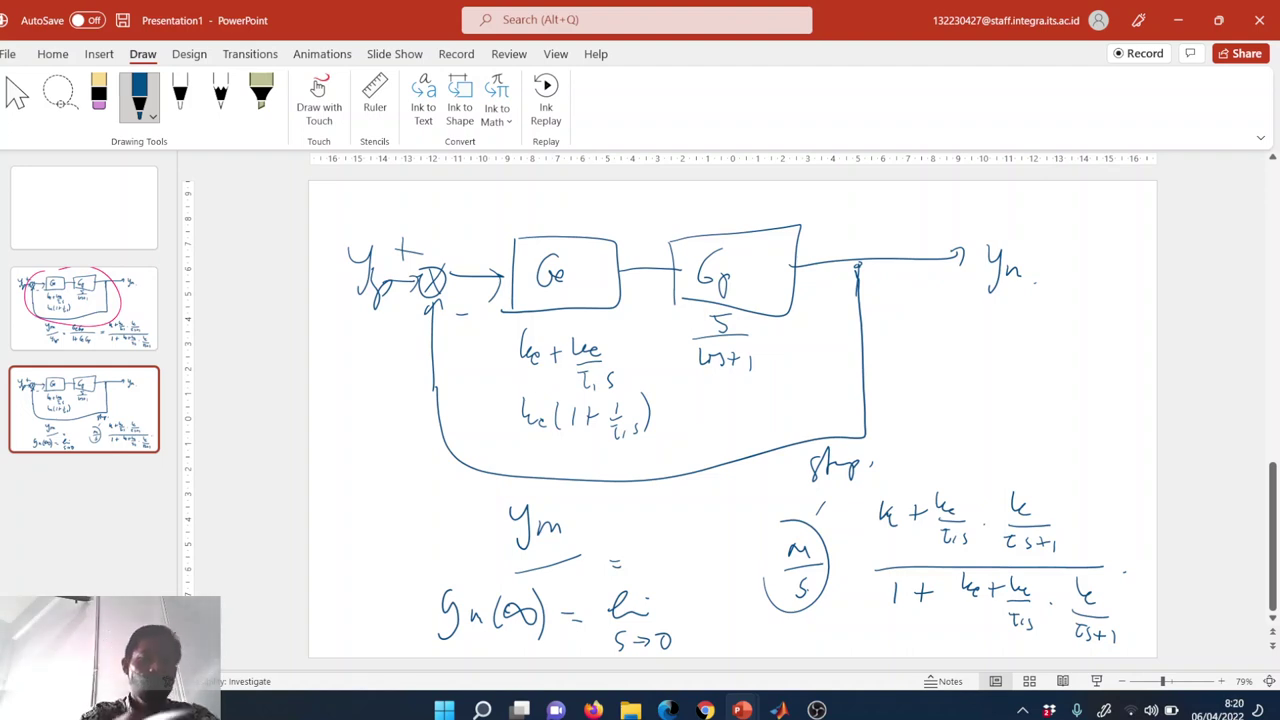
# - Add a new blank slide and write ym(∞) = lim s→0 near its upper edge
pyautogui.click(53, 54)
pyautogui.click(146, 118)
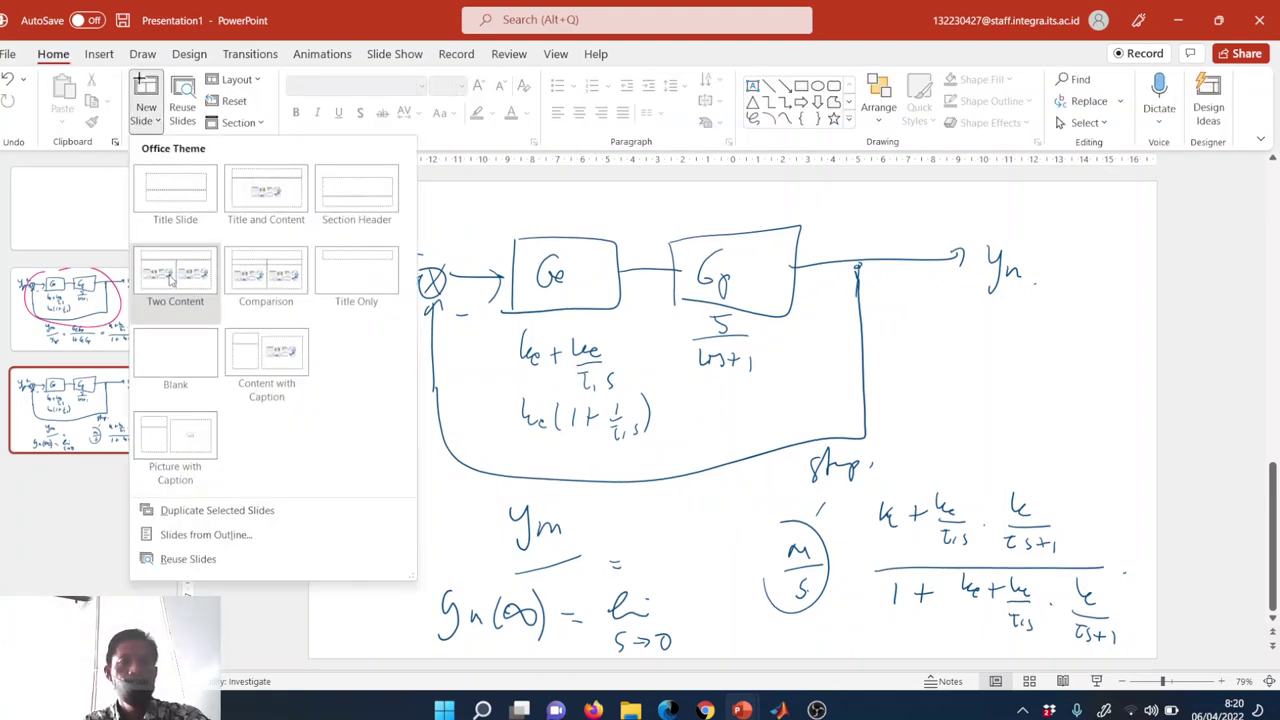
pyautogui.click(176, 345)
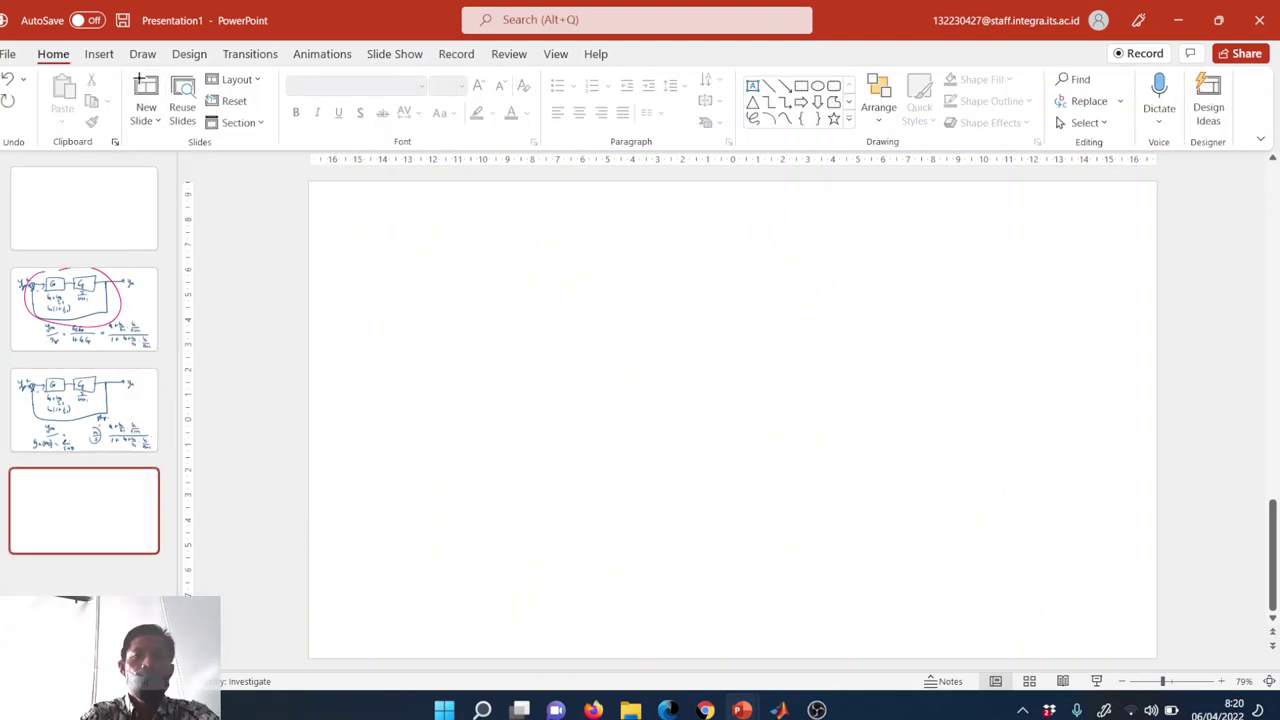
pyautogui.moveTo(454, 234)
pyautogui.mouseDown()
pyautogui.moveTo(462, 263)
pyautogui.moveTo(512, 236)
pyautogui.mouseUp()
pyautogui.moveTo(529, 235)
pyautogui.mouseDown()
pyautogui.moveTo(562, 262)
pyautogui.moveTo(603, 229)
pyautogui.mouseUp()
pyautogui.moveTo(590, 238); pyautogui.dragTo(630, 214)
pyautogui.moveTo(636, 224)
pyautogui.mouseDown()
pyautogui.moveTo(650, 230)
pyautogui.moveTo(627, 264)
pyautogui.moveTo(669, 252)
pyautogui.mouseUp()
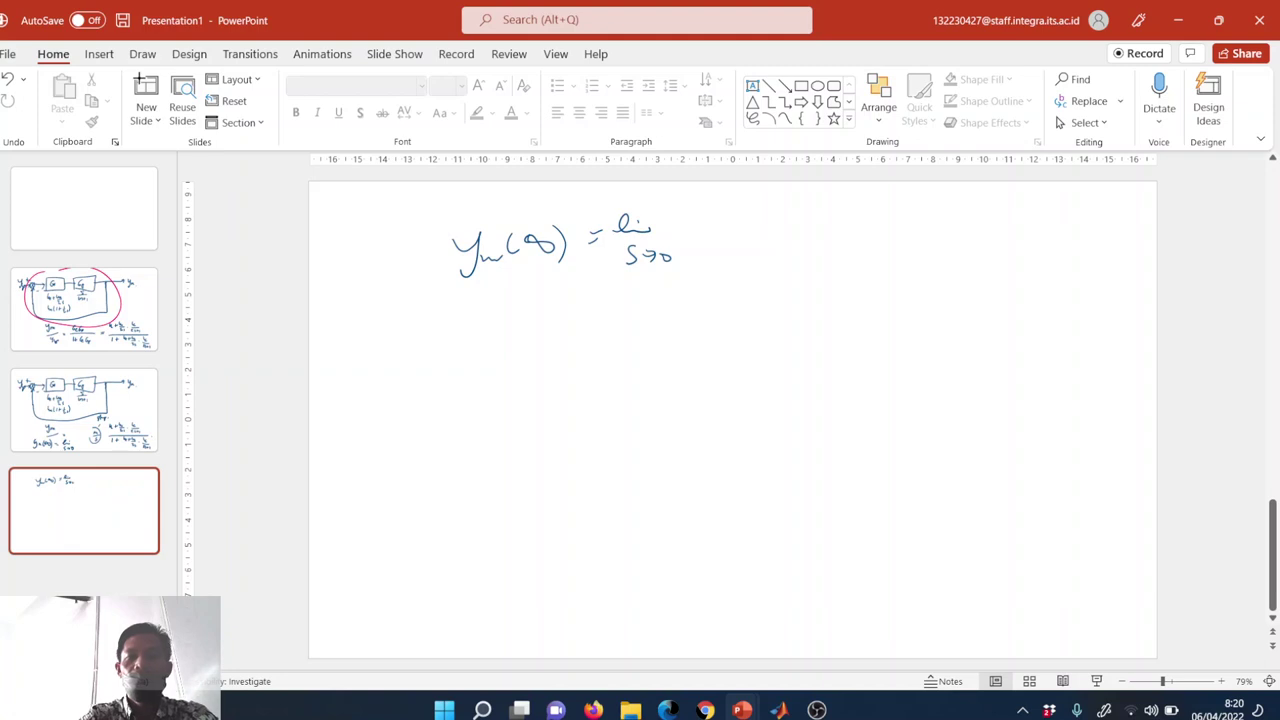
# - Extend the limit with M/s times the closed-loop fraction times s, and write the result M with a double underline
pyautogui.moveTo(715, 215)
pyautogui.mouseDown()
pyautogui.moveTo(737, 214)
pyautogui.moveTo(721, 252)
pyautogui.mouseUp()
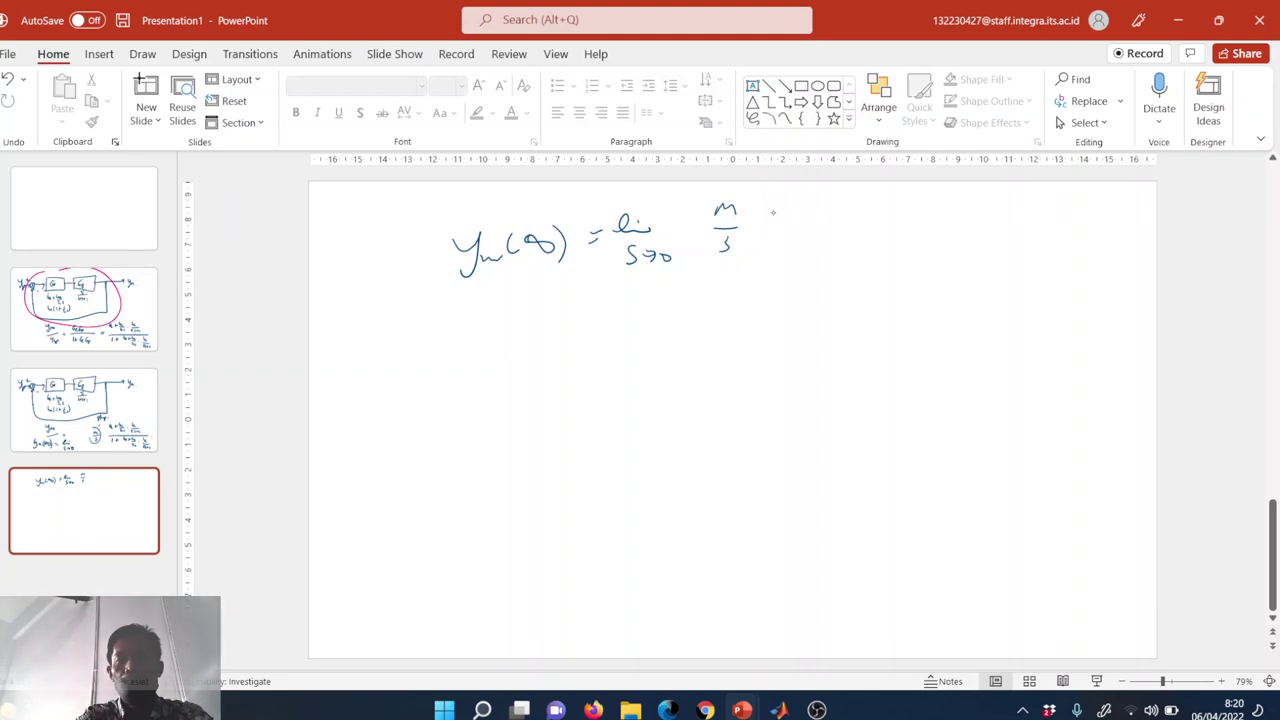
pyautogui.moveTo(776, 188)
pyautogui.mouseDown()
pyautogui.moveTo(790, 211)
pyautogui.moveTo(858, 212)
pyautogui.moveTo(835, 234)
pyautogui.mouseUp()
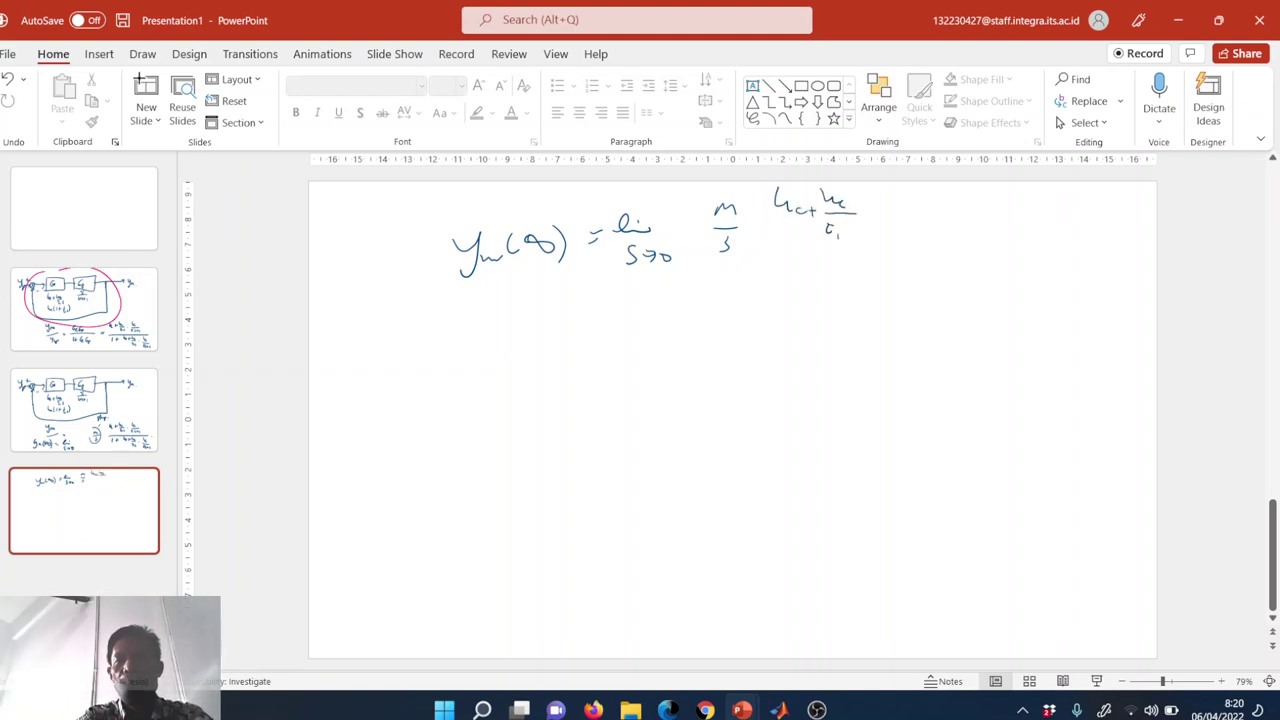
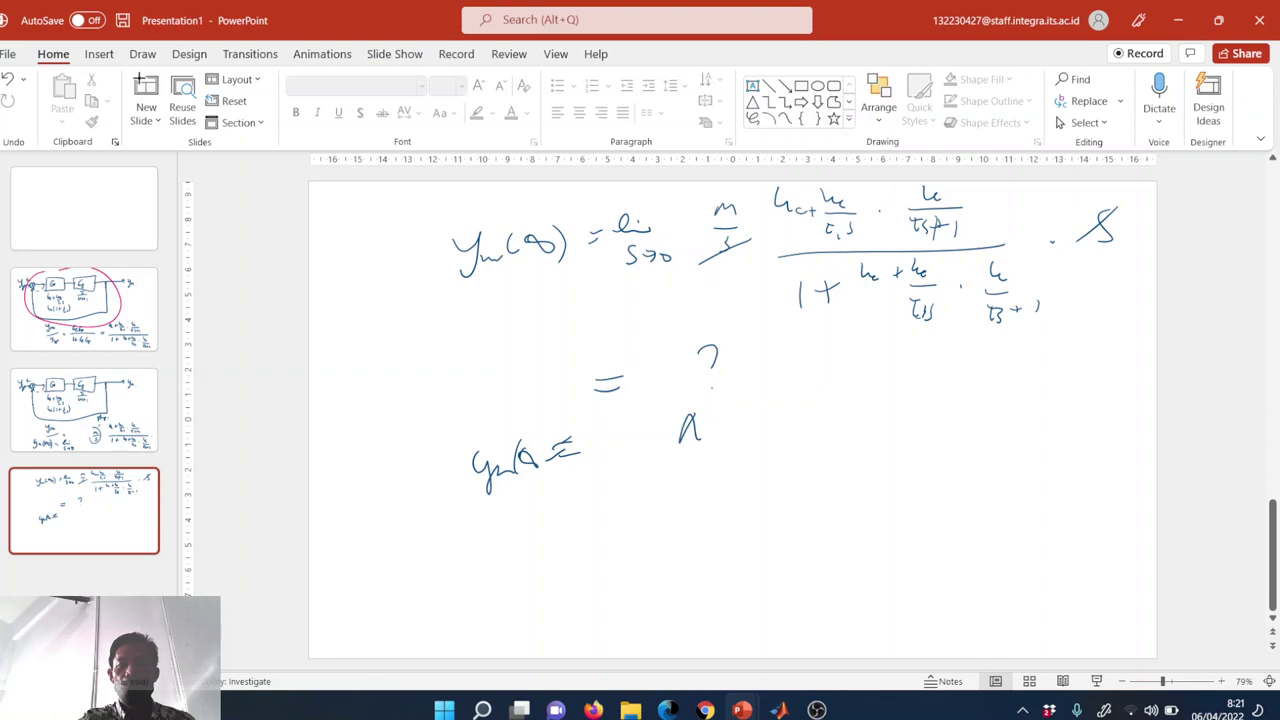
pyautogui.moveTo(668, 464); pyautogui.dragTo(731, 457)
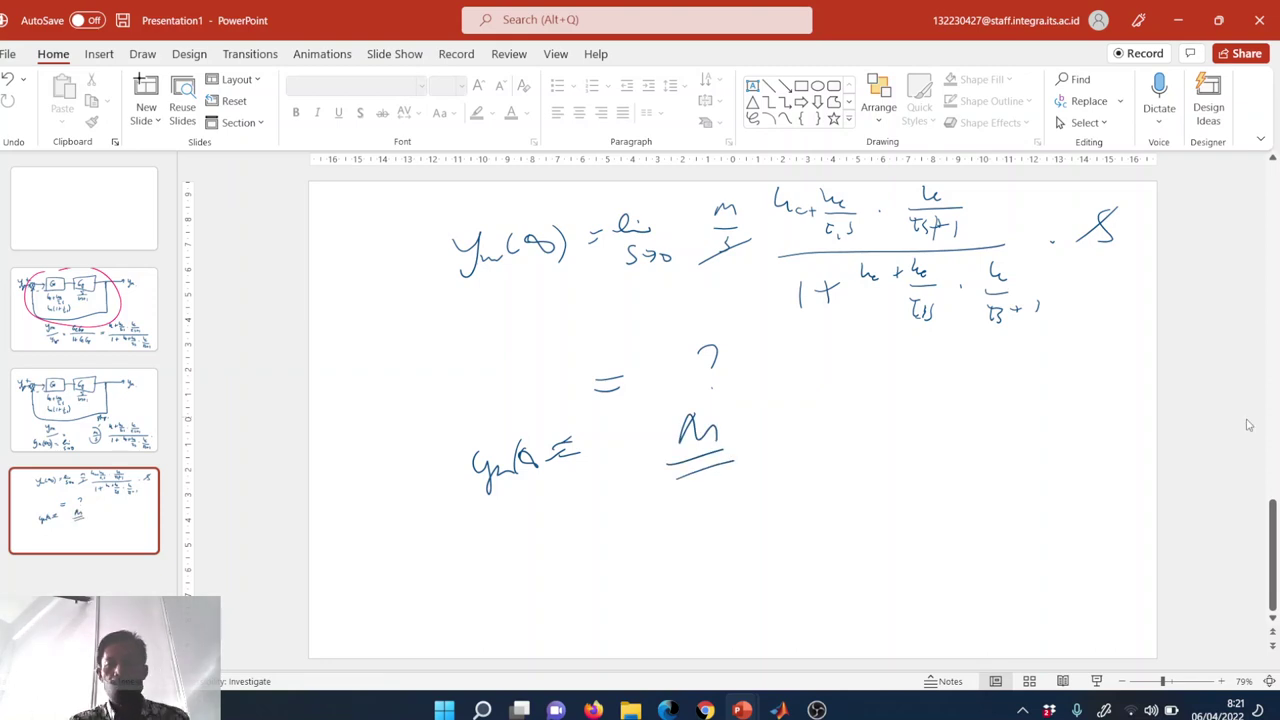
# - Bring up the Scope1 plot, scale both axes to fit the whole PID response, and return to the slide
pyautogui.moveTo(783, 710)
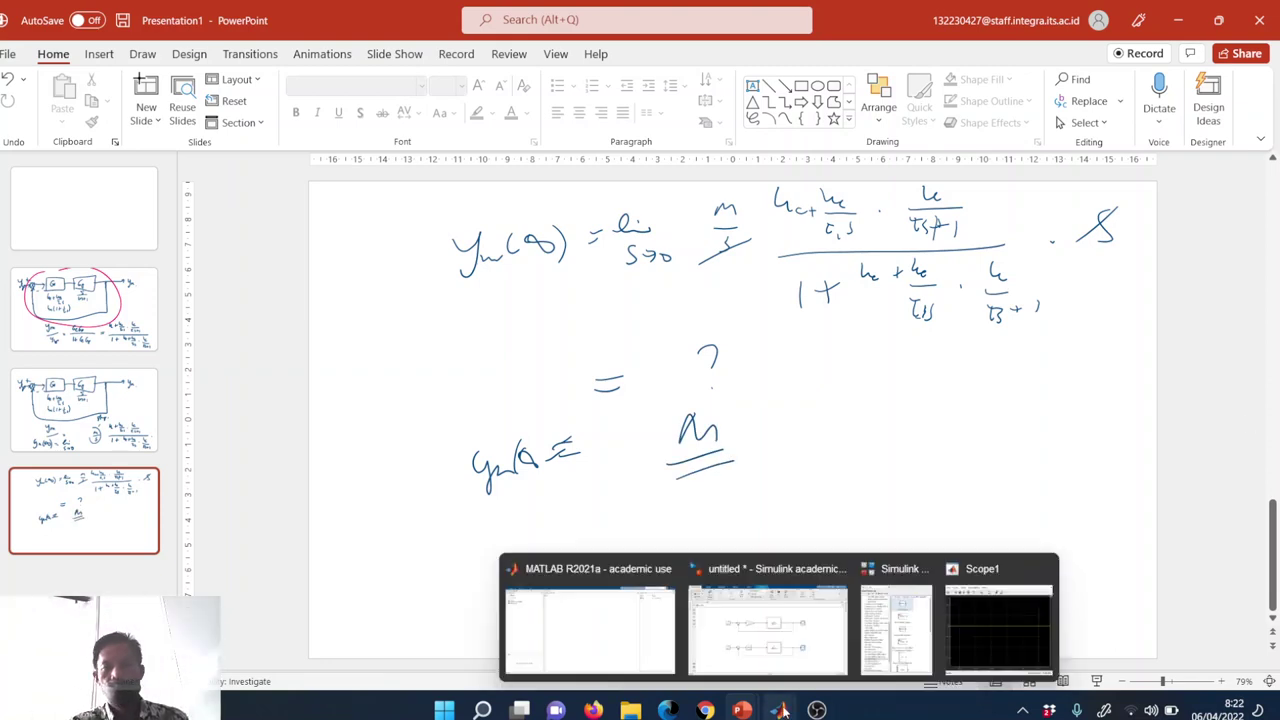
pyautogui.click(1016, 637)
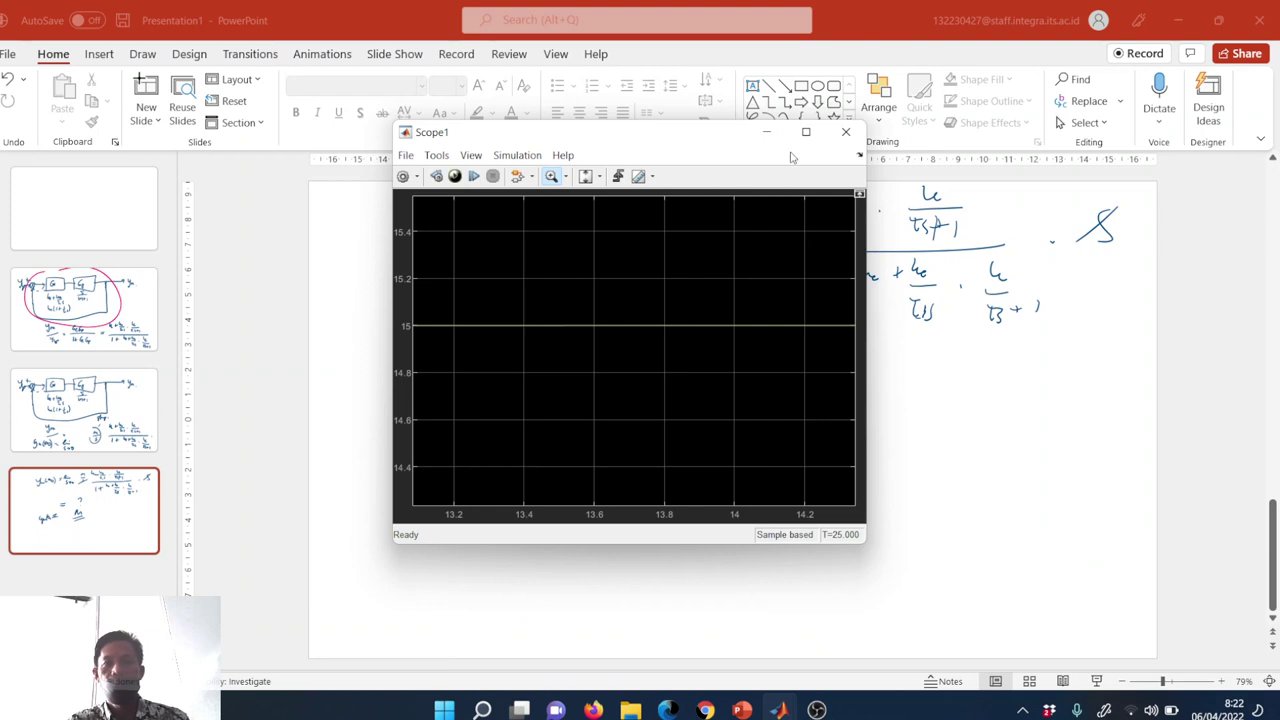
pyautogui.click(586, 176)
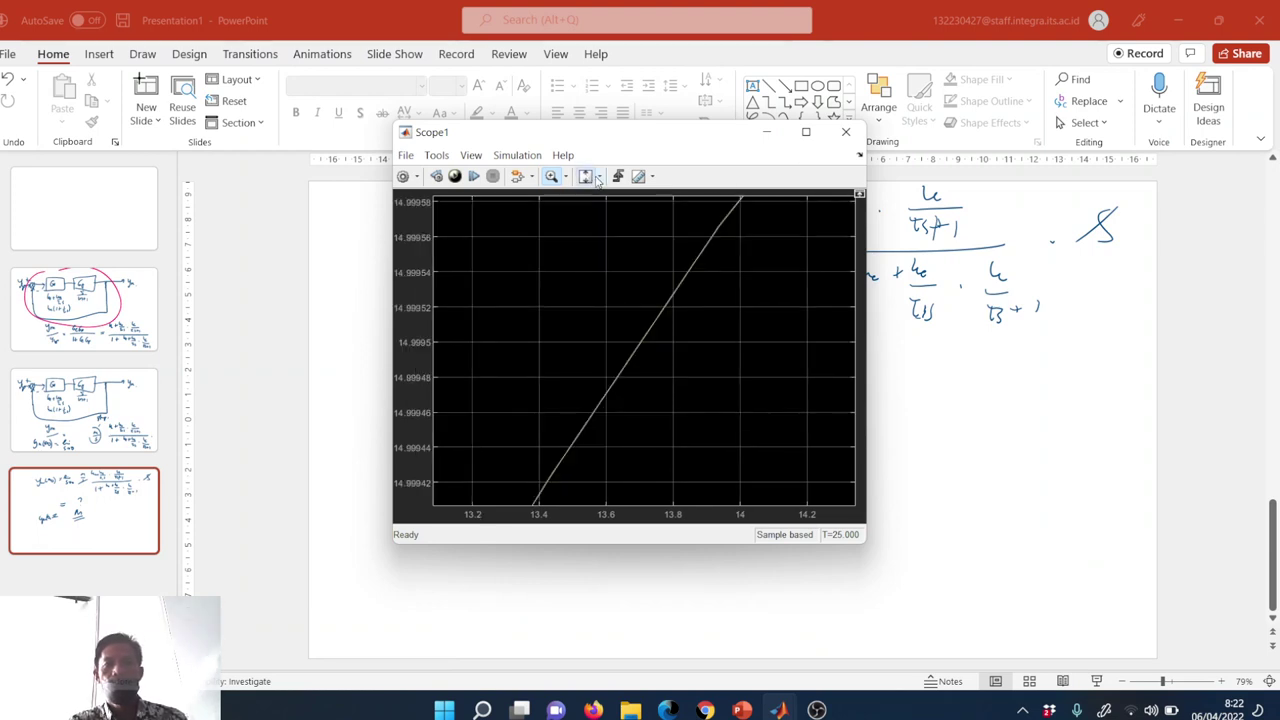
pyautogui.click(599, 177)
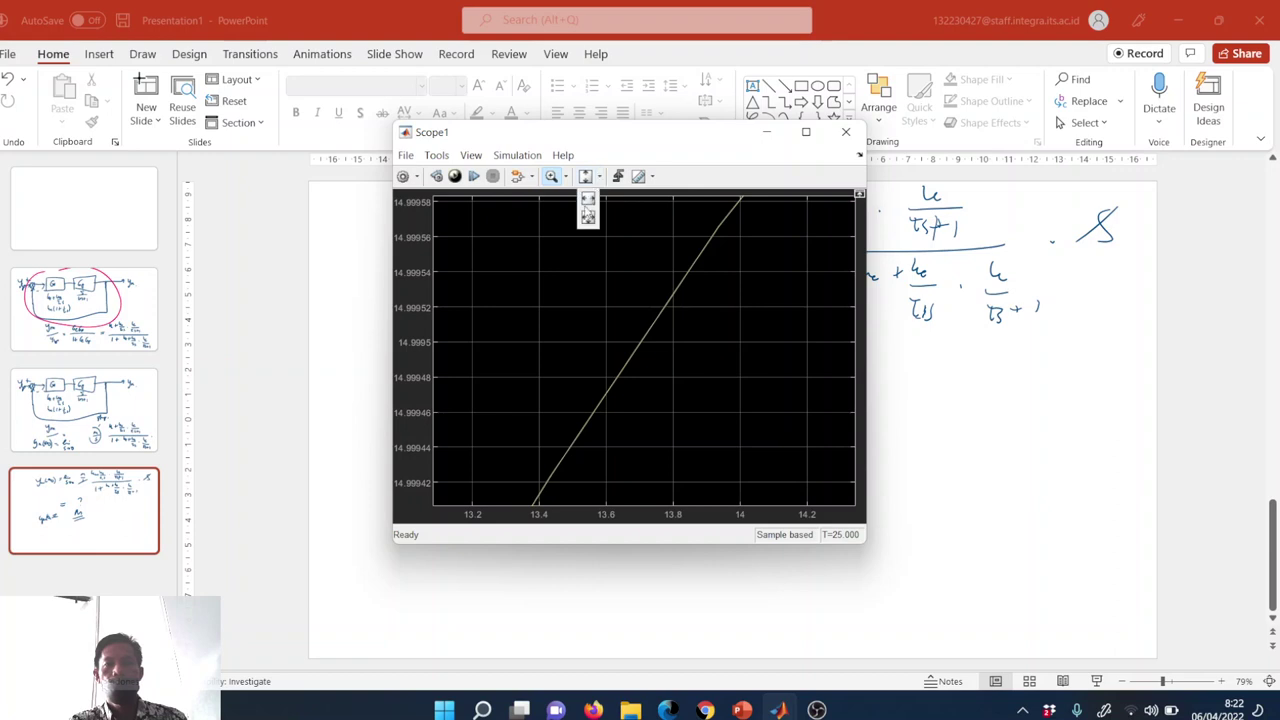
pyautogui.click(588, 218)
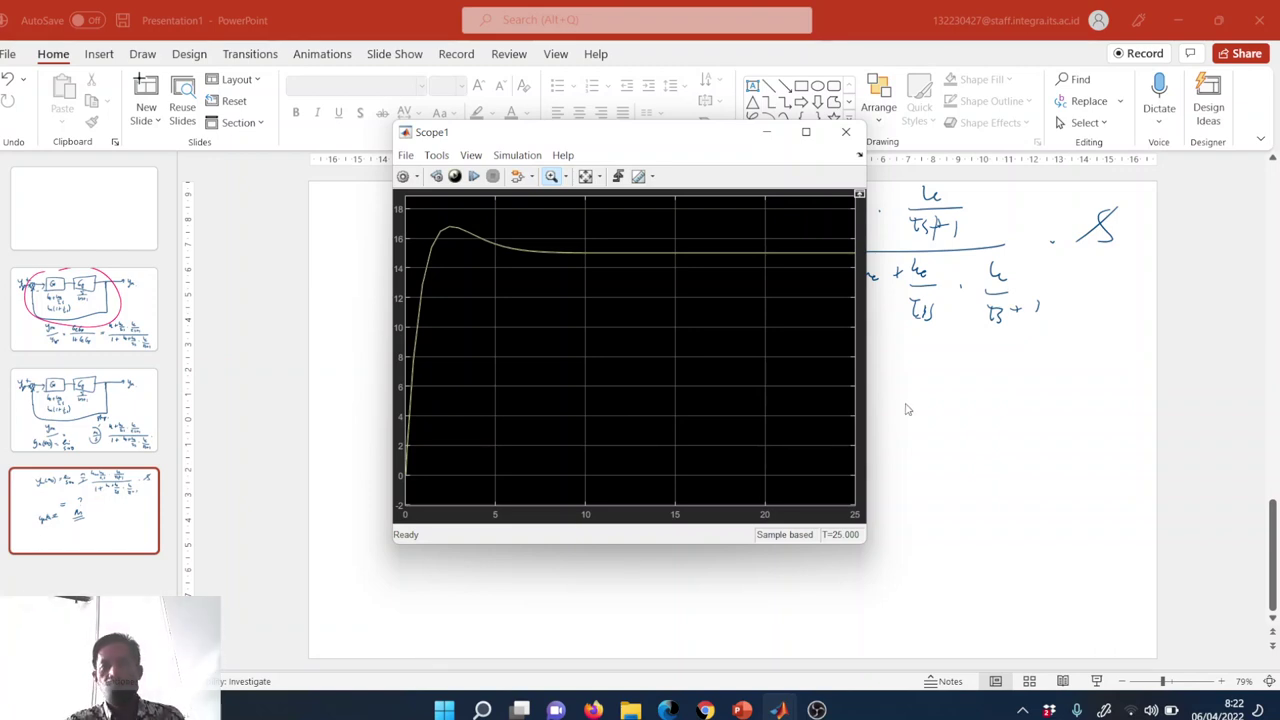
pyautogui.click(945, 428)
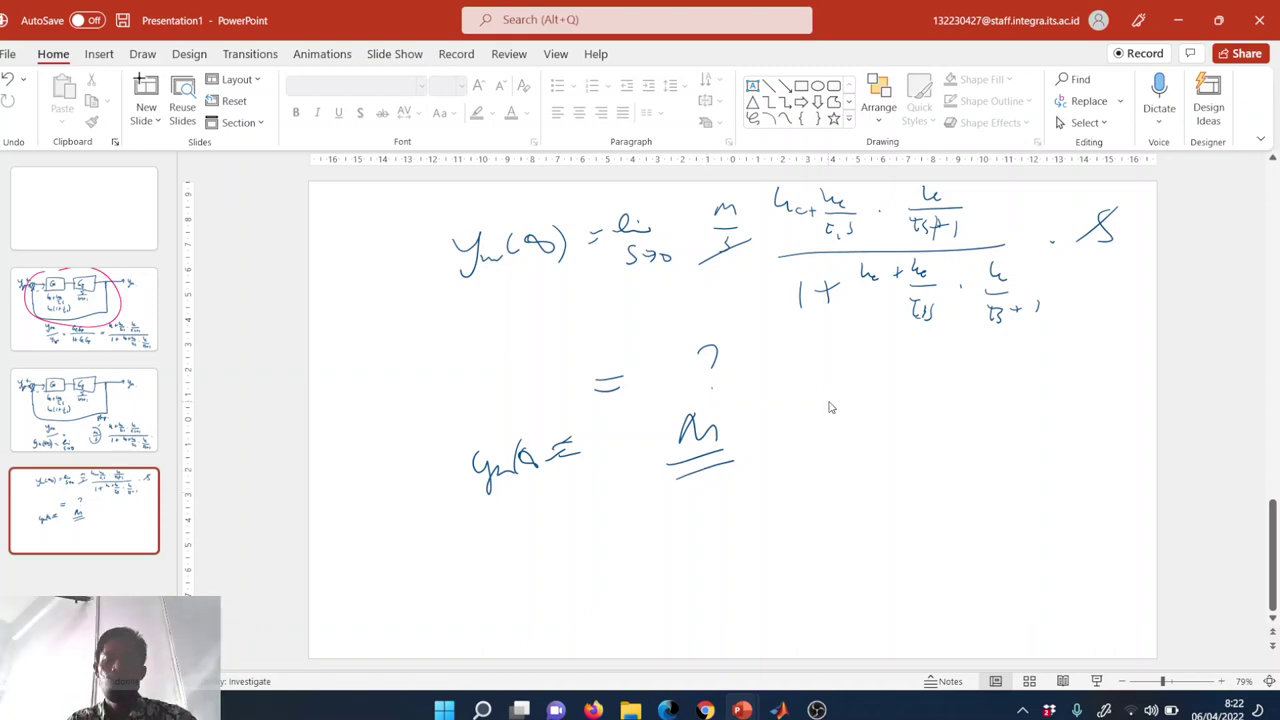
# - Switch to the Simulink model and examine the PID Controller block's compensator formula and P, I and D parameters
pyautogui.moveTo(775, 710)
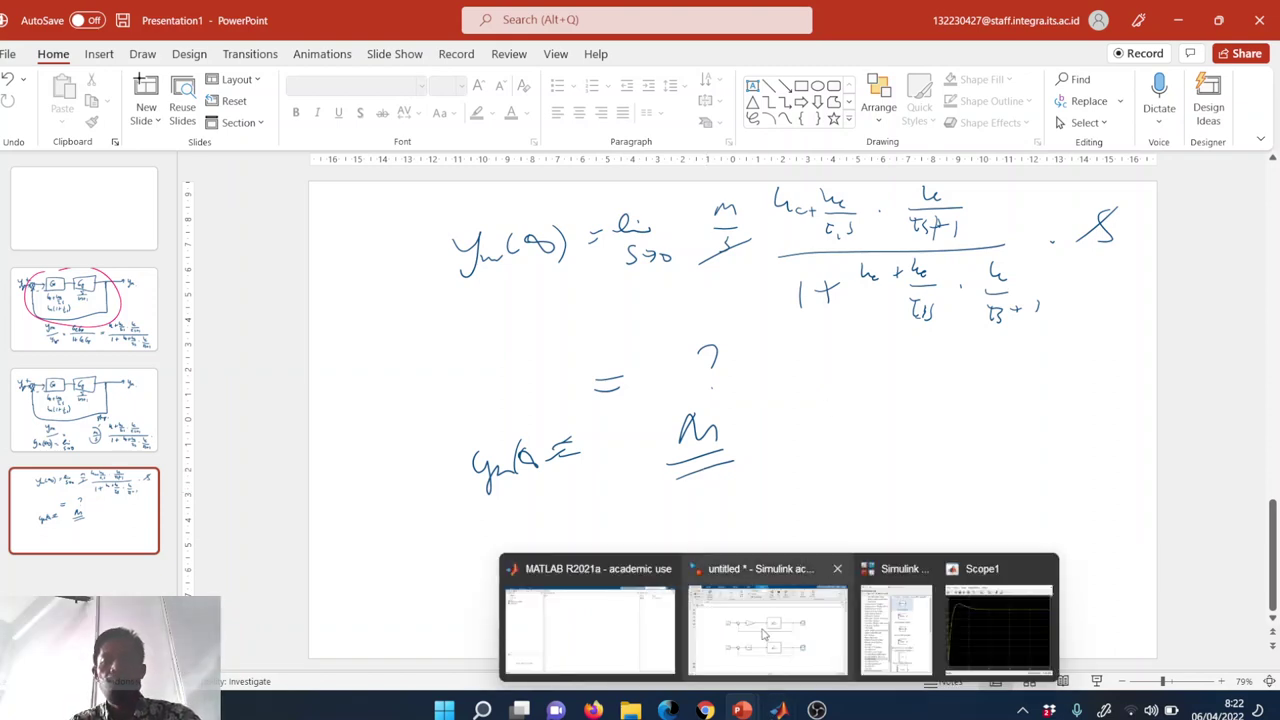
pyautogui.moveTo(762, 640)
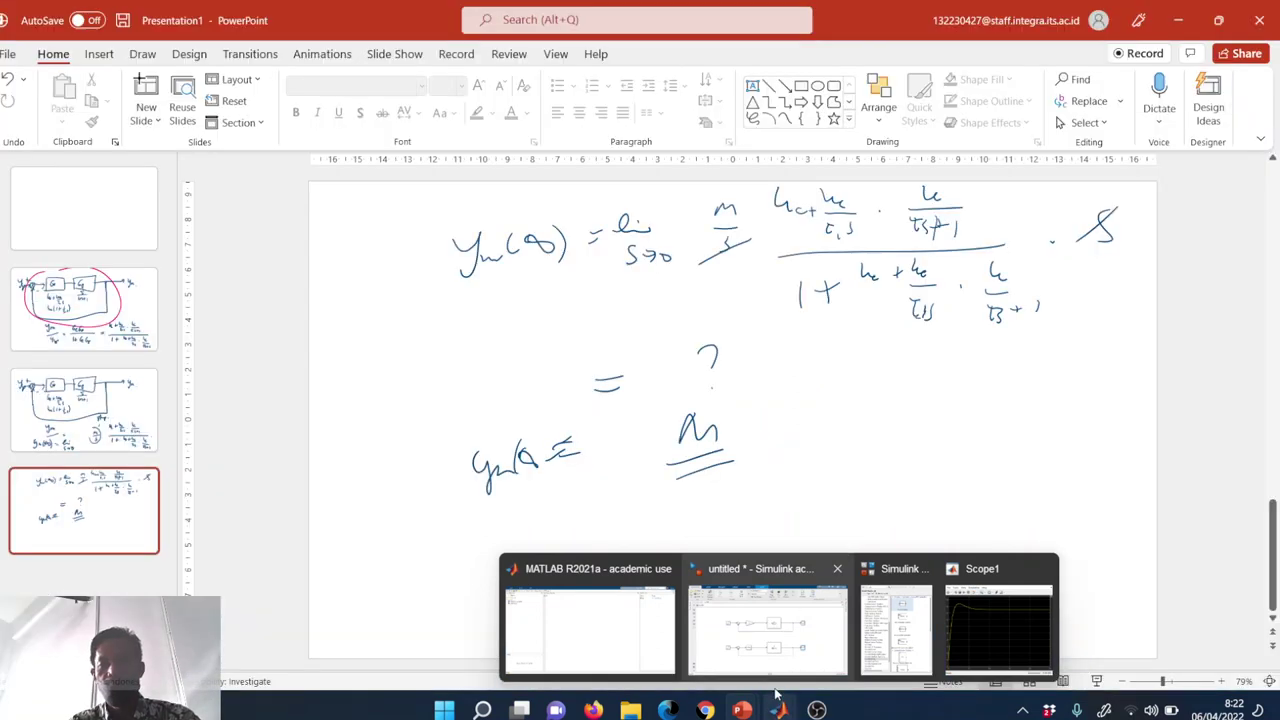
pyautogui.click(767, 630)
pyautogui.click(418, 459)
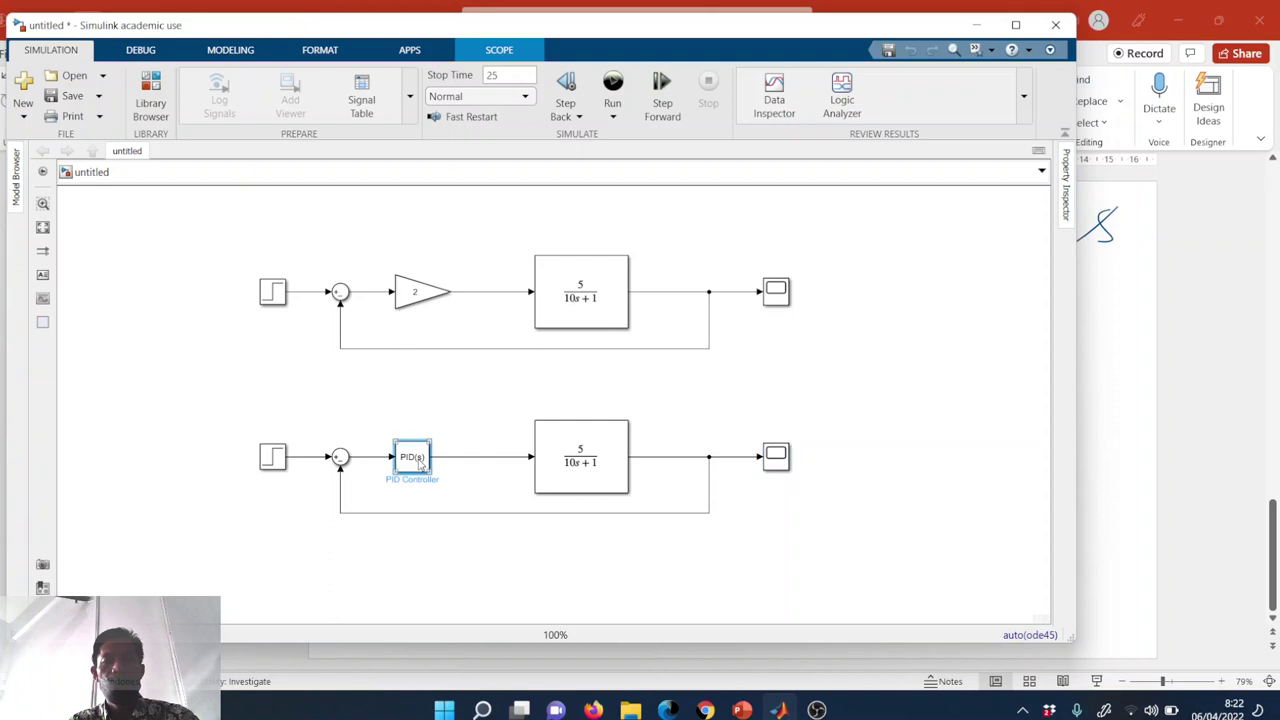
pyautogui.doubleClick(420, 462)
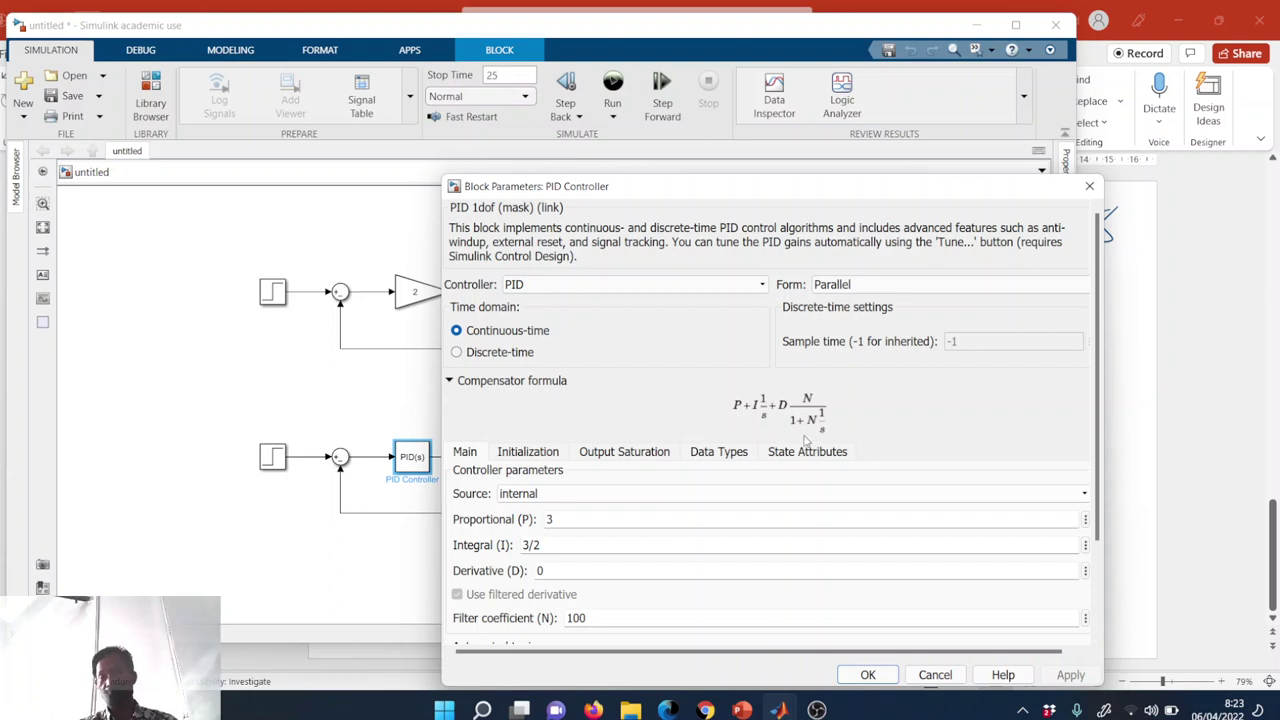
pyautogui.scroll(-2, 646, 594)
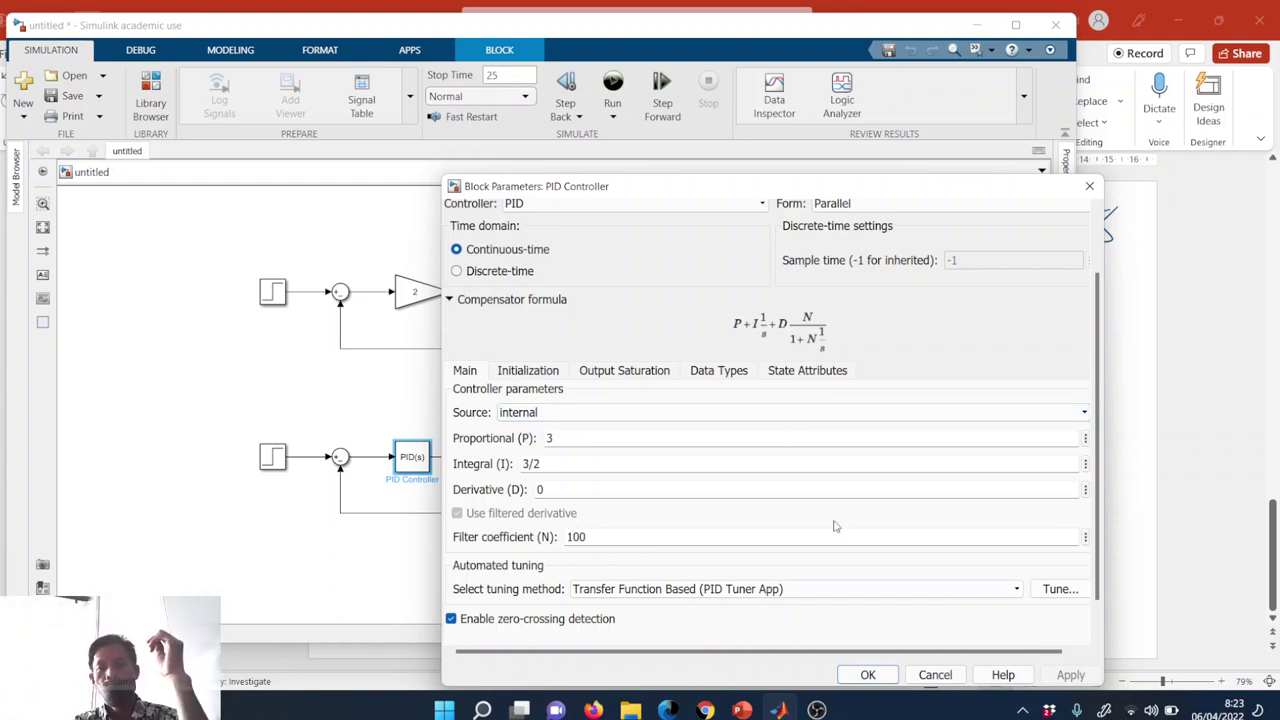
pyautogui.scroll(-1, 859, 512)
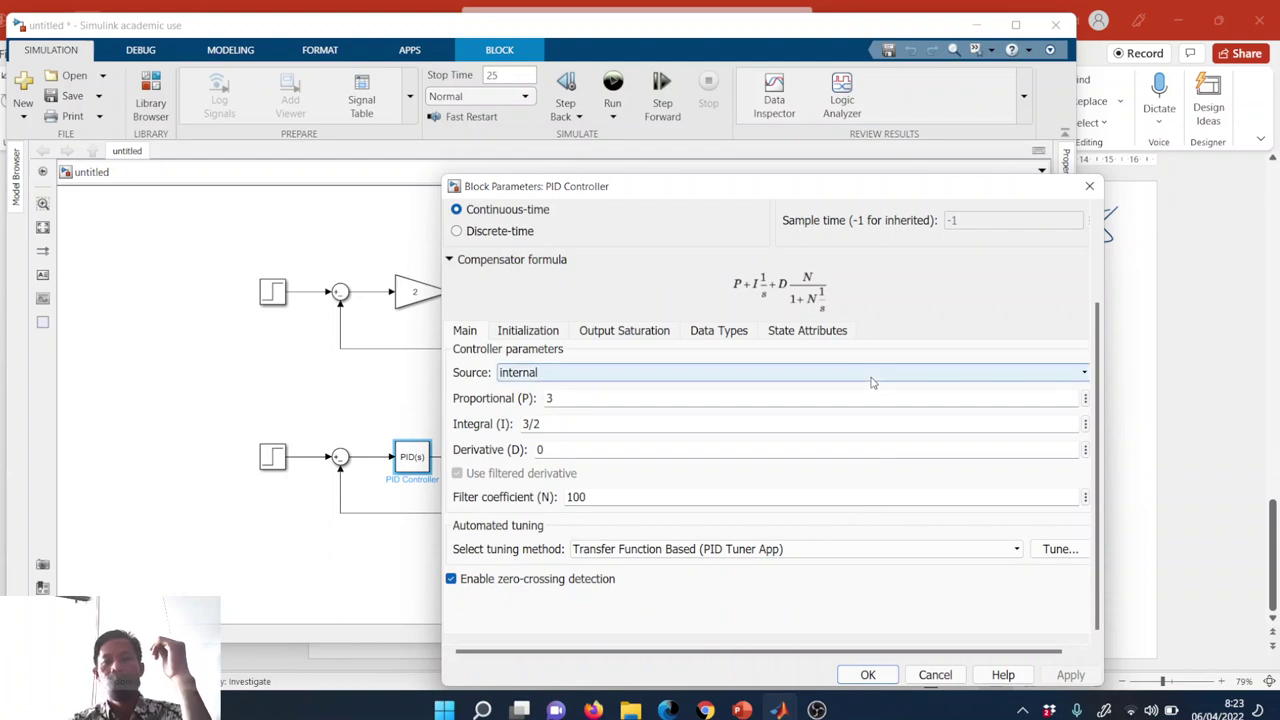
pyautogui.doubleClick(555, 451)
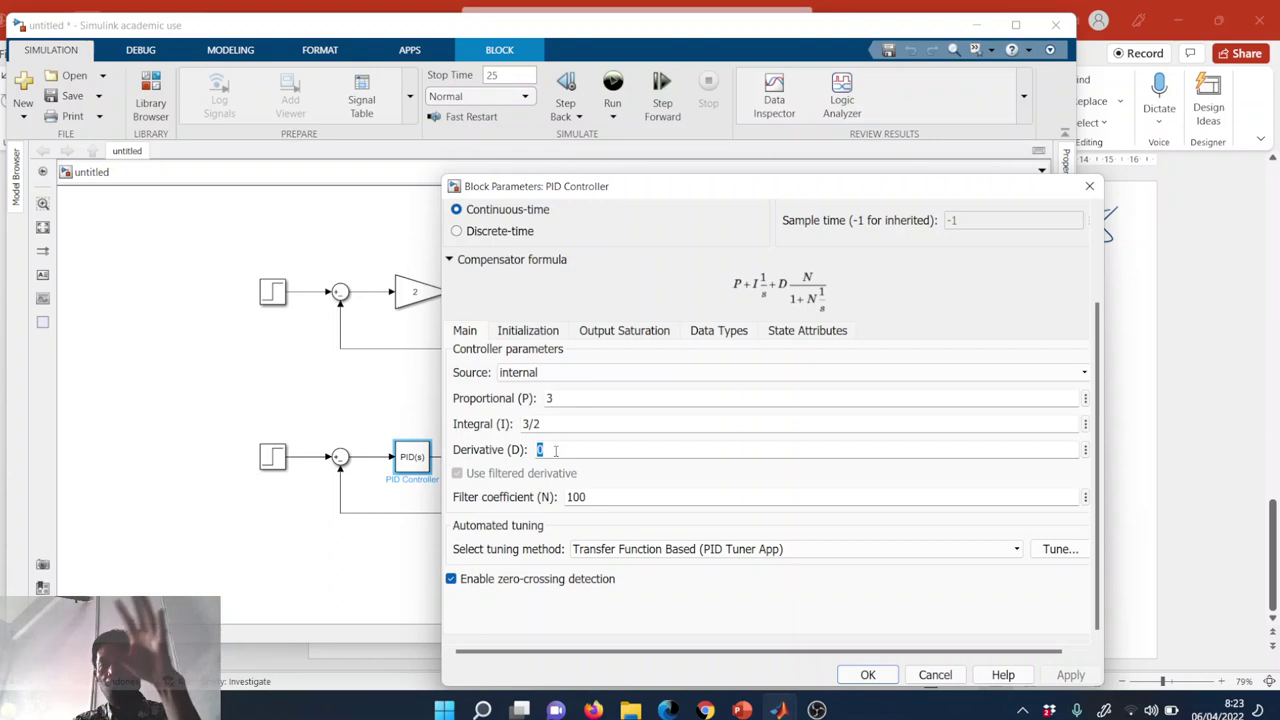
# - Duplicate the whole PID control loop and place the copy directly beneath the original, aligned with its blocks
pyautogui.click(424, 401)
pyautogui.moveTo(160, 380); pyautogui.dragTo(808, 542)
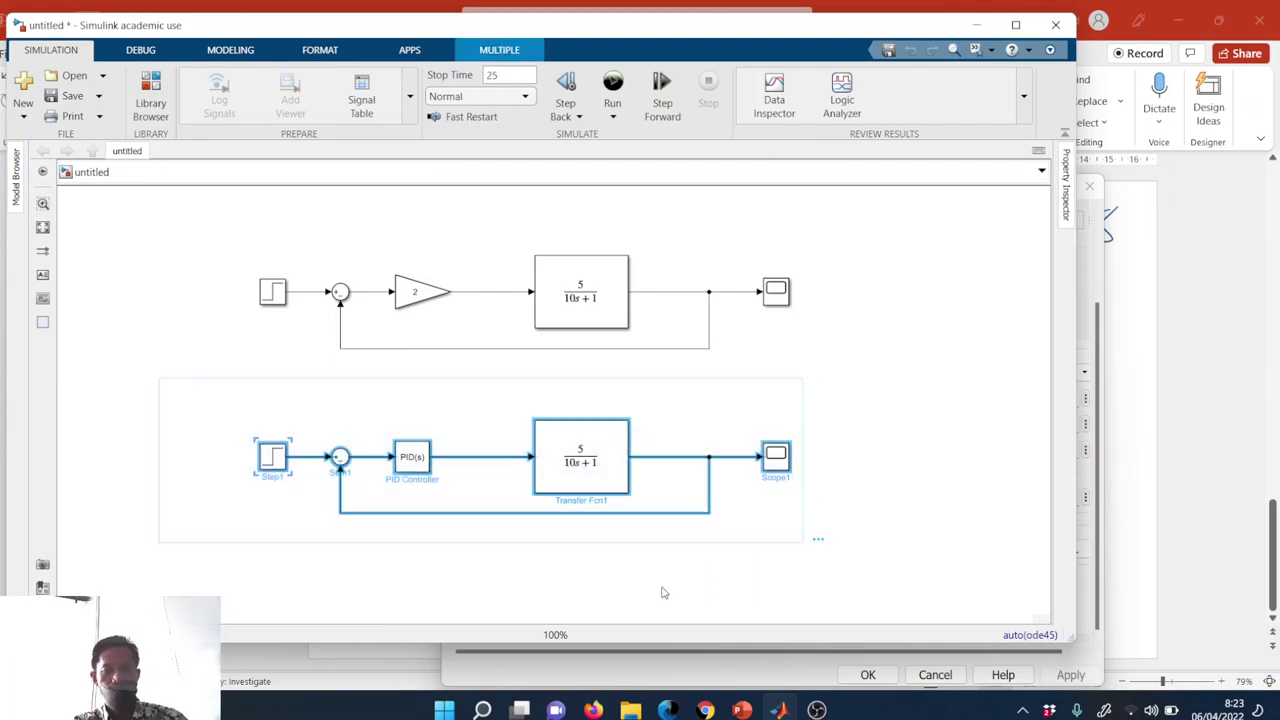
pyautogui.hotkey('ctrl', 'c')
pyautogui.click(336, 571)
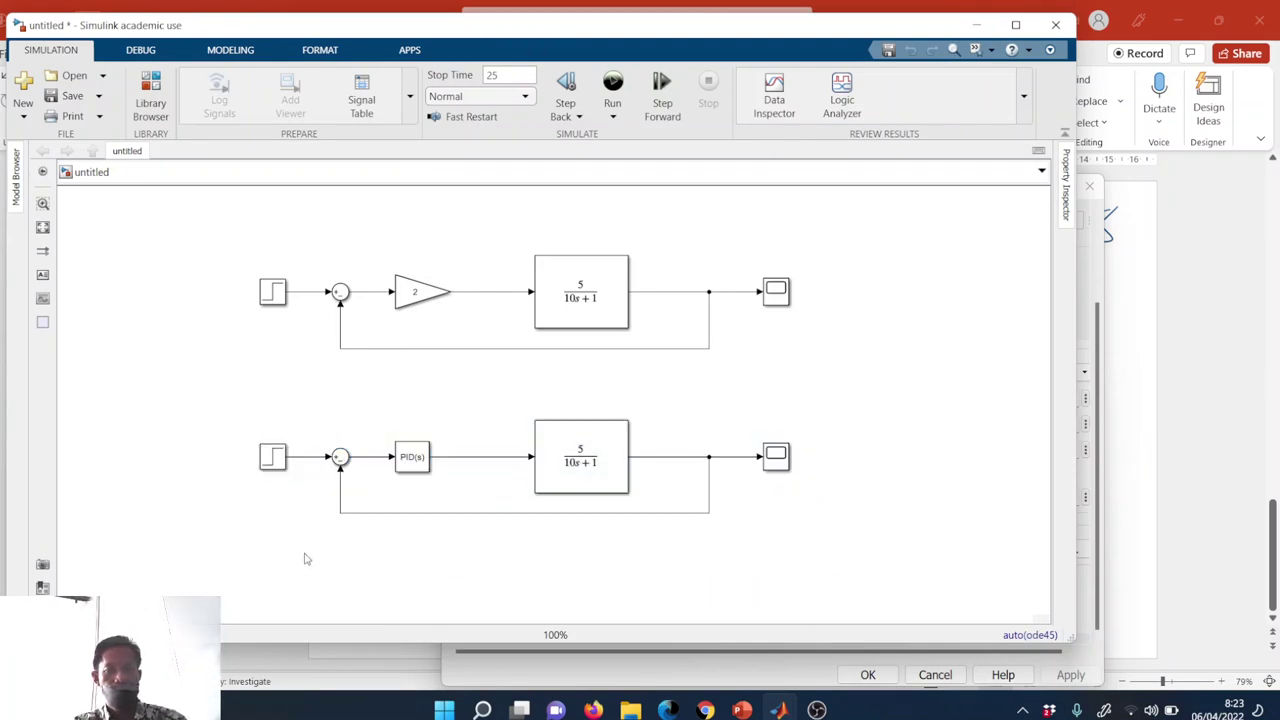
pyautogui.hotkey('ctrl', 'v')
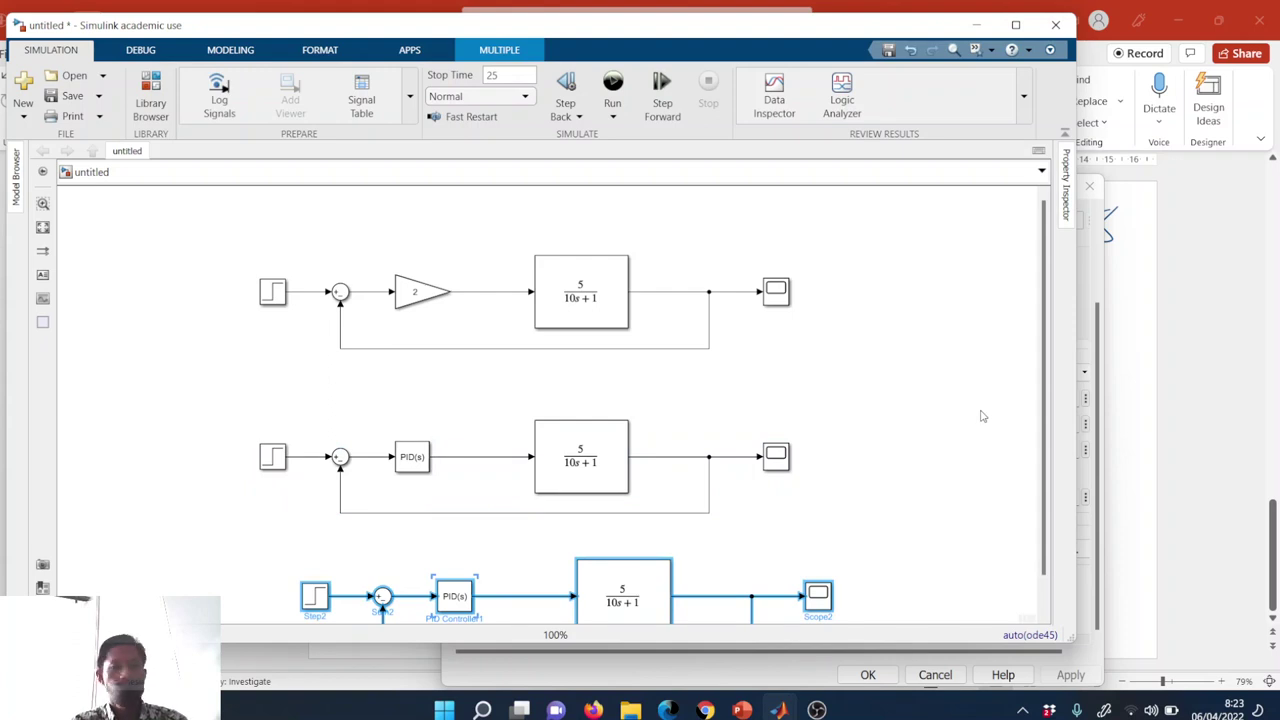
pyautogui.scroll(-2, 981, 416)
pyautogui.scroll(1, 837, 471)
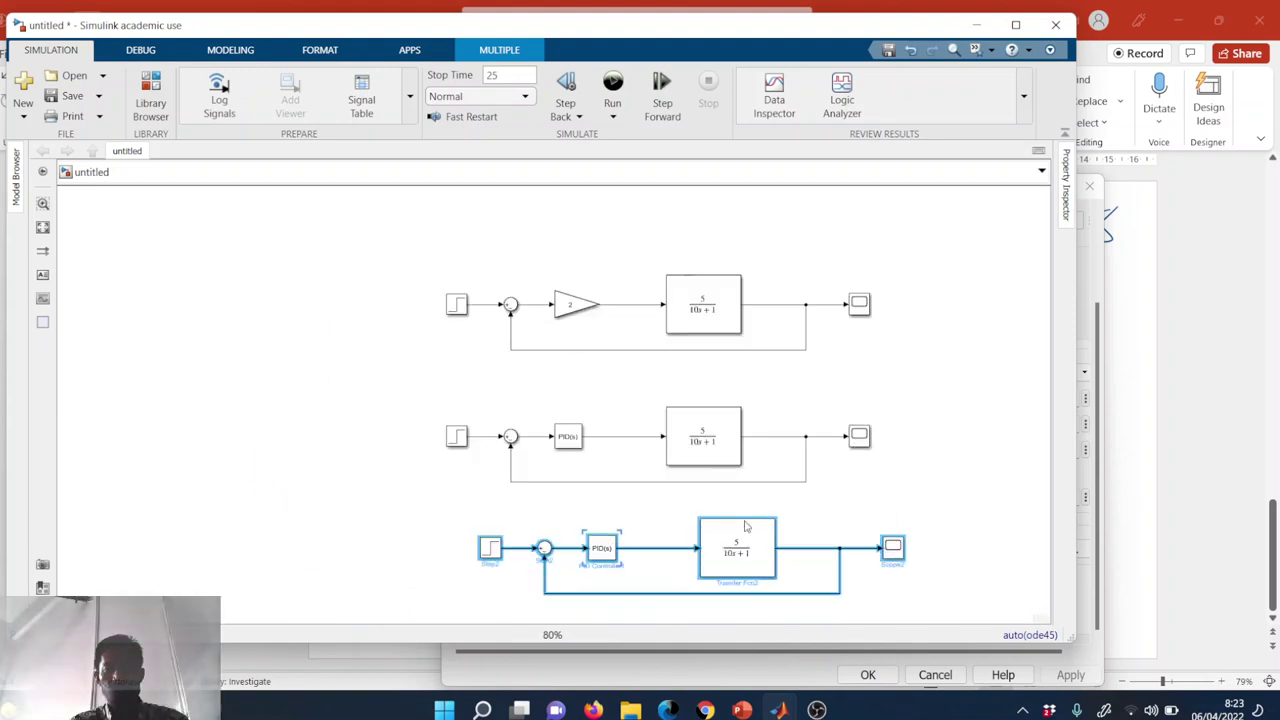
pyautogui.moveTo(745, 525); pyautogui.dragTo(711, 519)
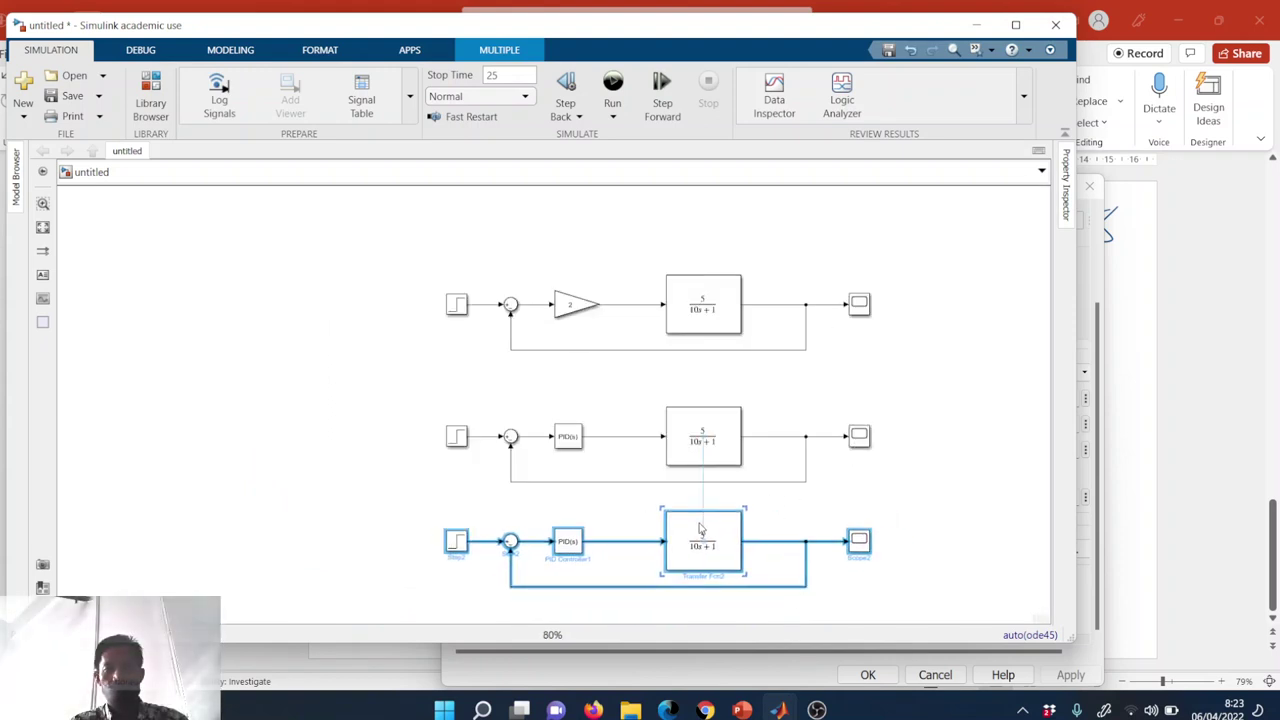
pyautogui.click(888, 490)
# - Set the derivative gain (D) of the copied loop's PID controller to 5
pyautogui.click(566, 548)
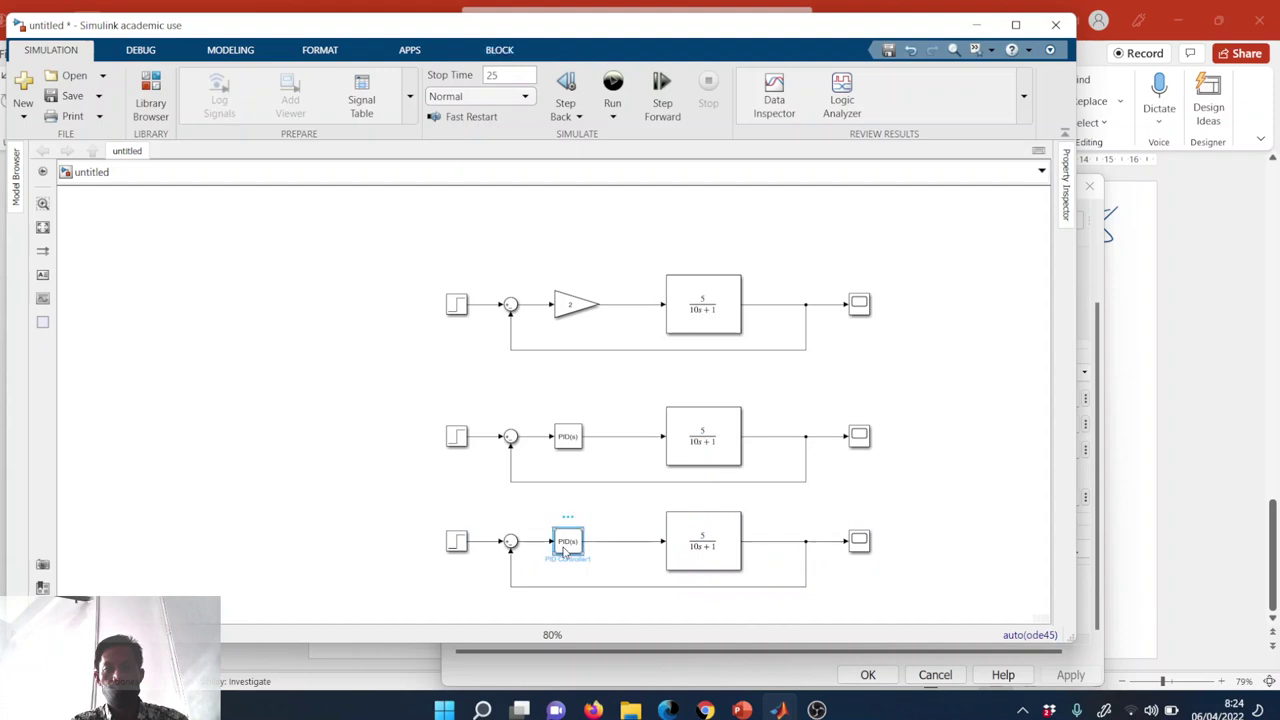
pyautogui.doubleClick(566, 548)
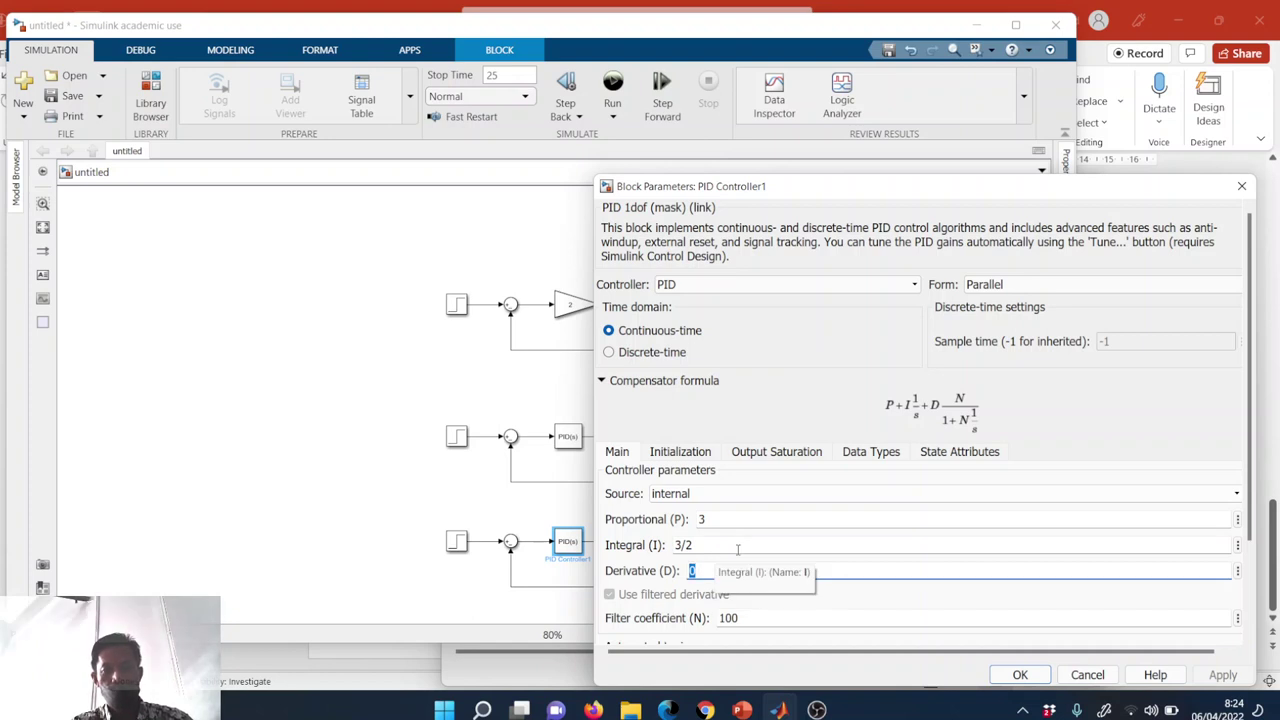
pyautogui.write('5')
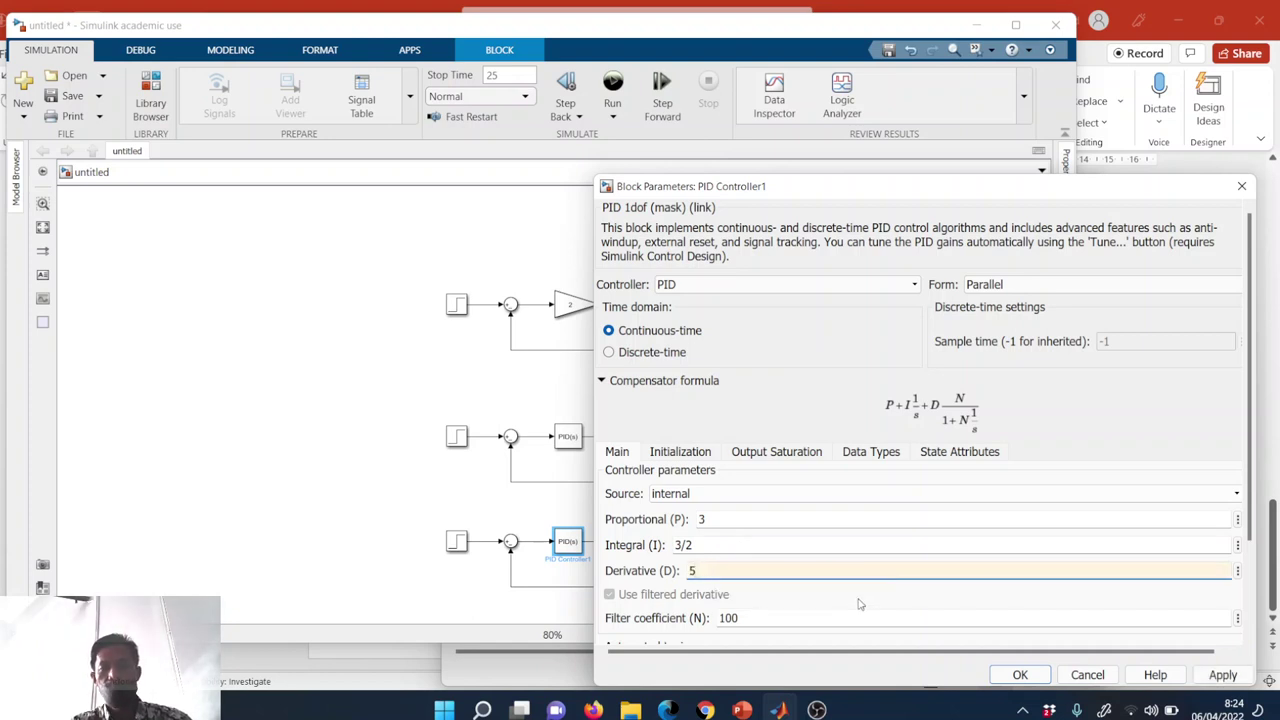
pyautogui.click(1022, 676)
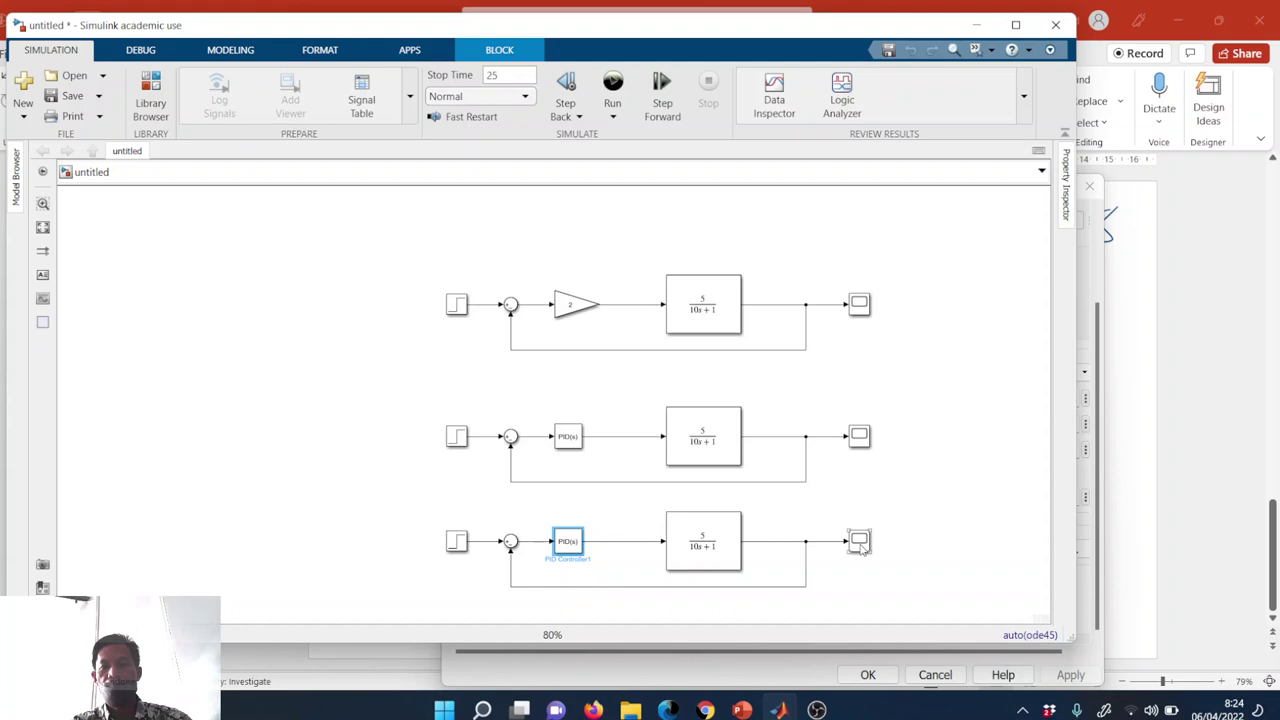
# - Shift both PID loops' scopes outward, add a Mux from Commonly Used Blocks between them, and wire both loop outputs into it
pyautogui.moveTo(860, 547); pyautogui.dragTo(896, 537)
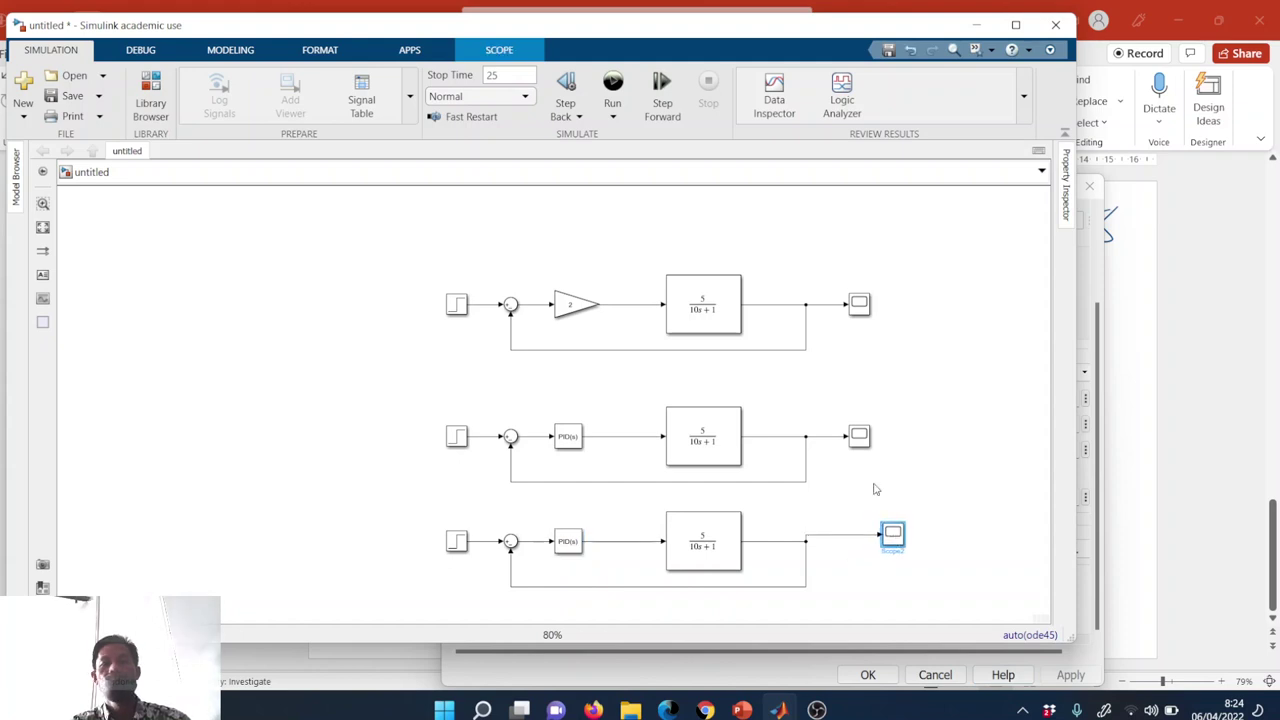
pyautogui.moveTo(859, 440); pyautogui.dragTo(866, 440)
pyautogui.click(150, 95)
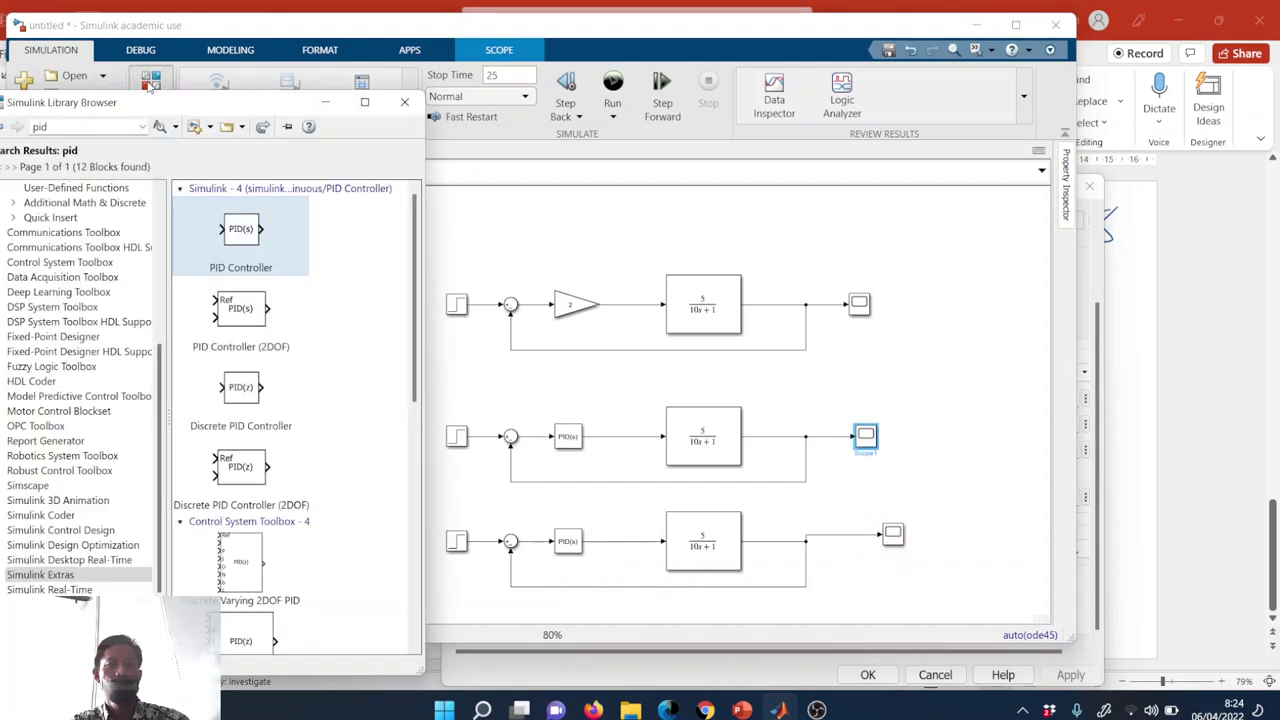
pyautogui.scroll(6, 103, 228)
pyautogui.click(102, 222)
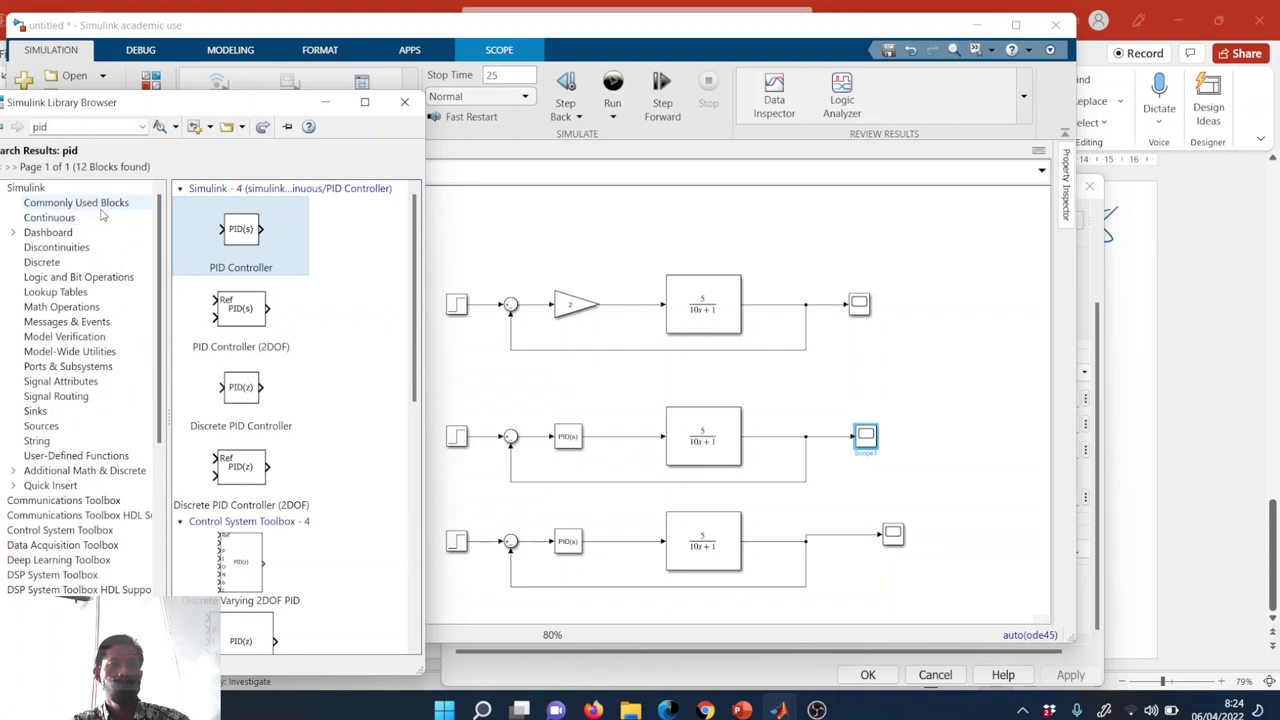
pyautogui.scroll(-1, 276, 377)
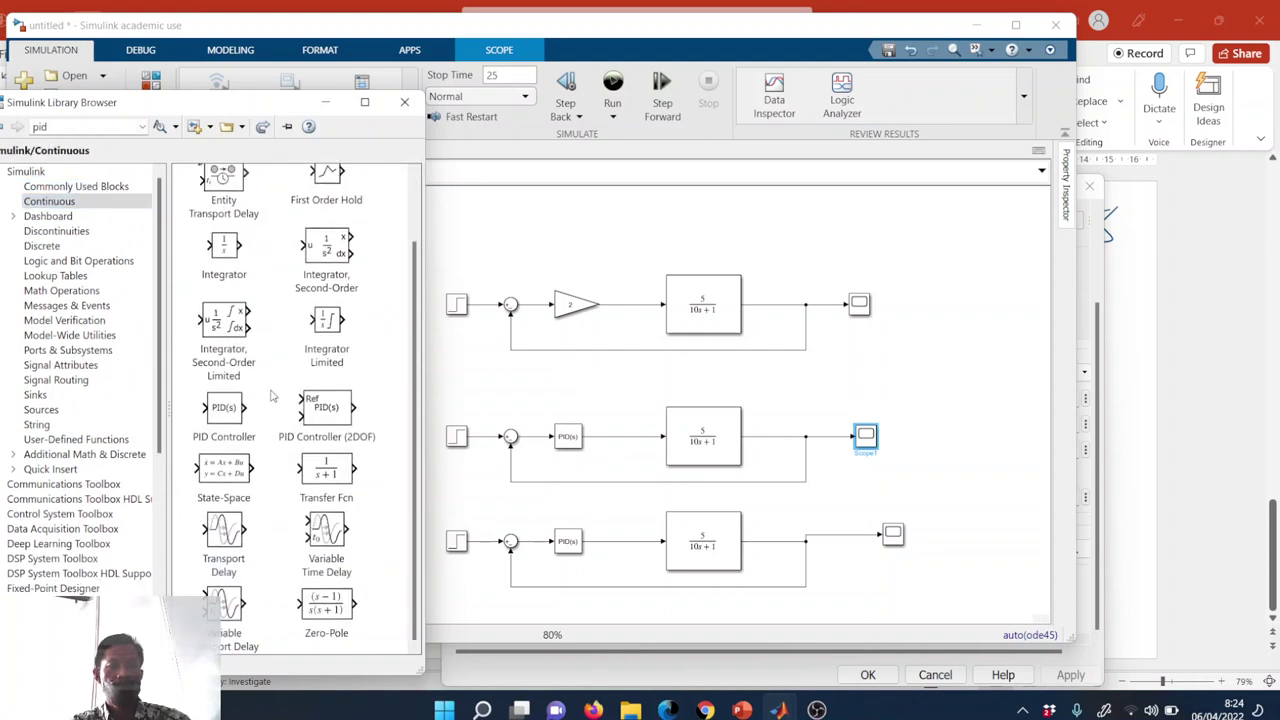
pyautogui.scroll(1, 302, 370)
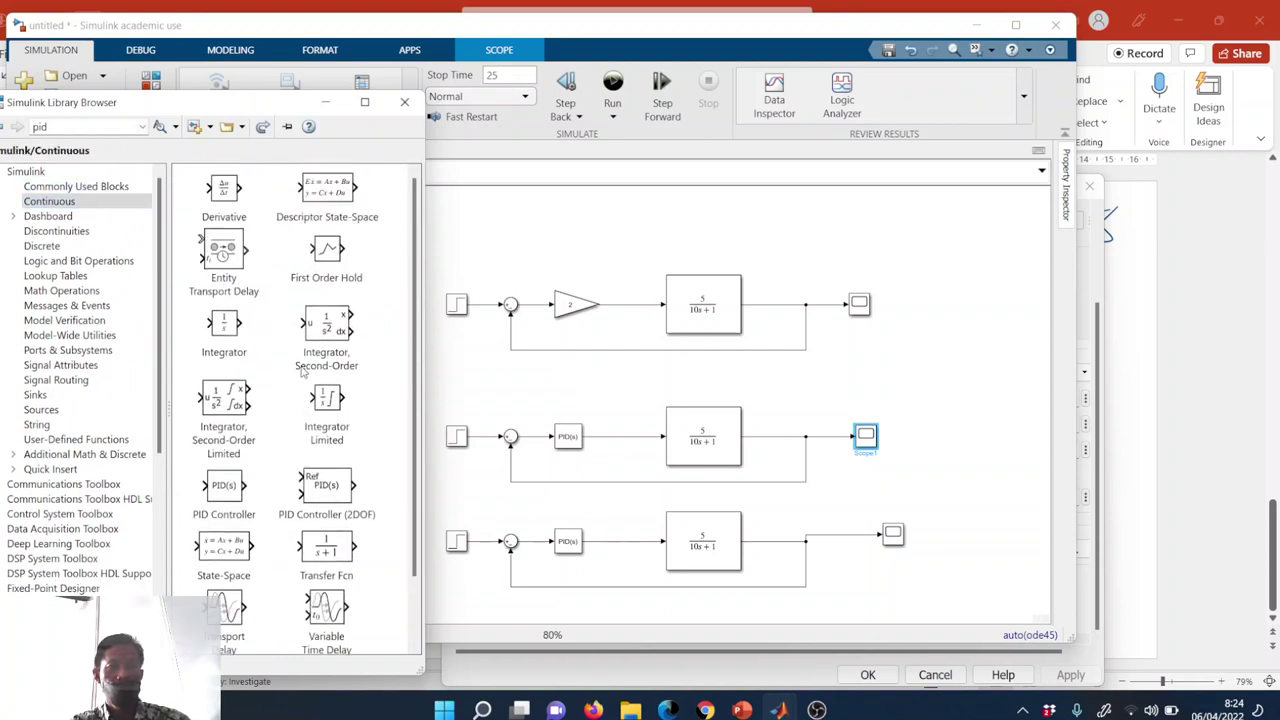
pyautogui.scroll(-1, 303, 372)
pyautogui.scroll(1, 303, 372)
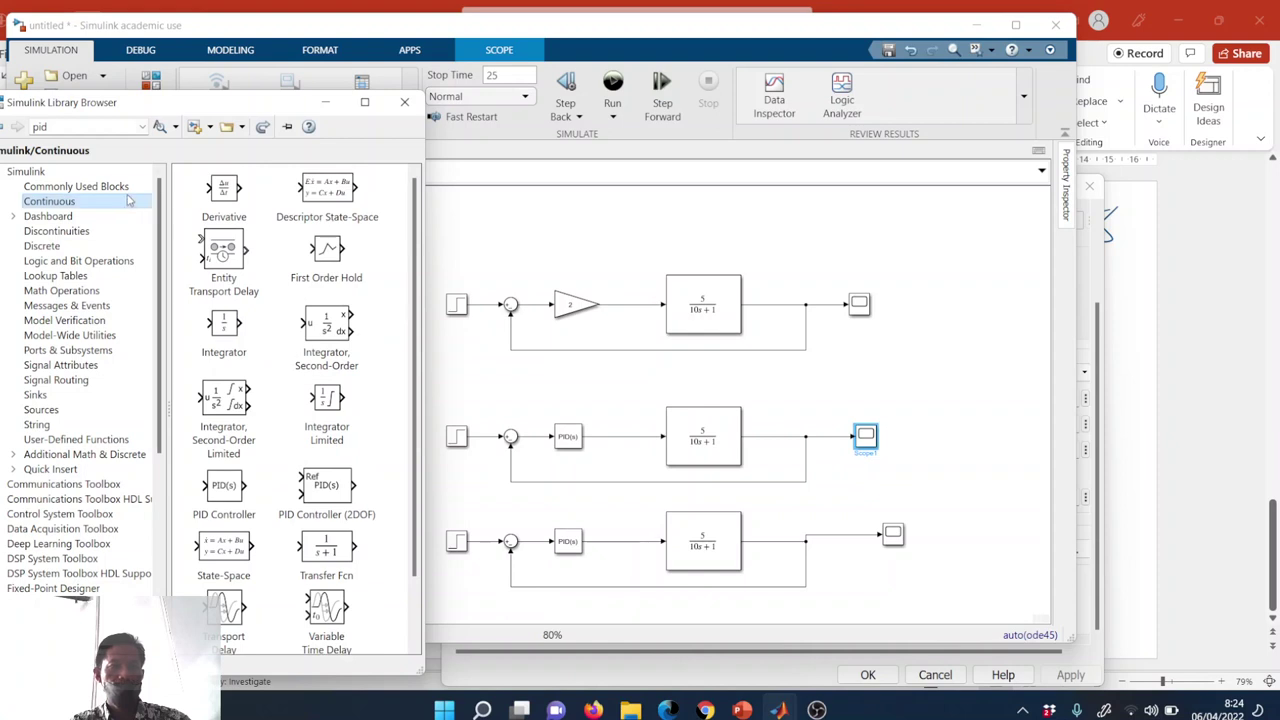
pyautogui.click(127, 188)
pyautogui.scroll(-1, 268, 368)
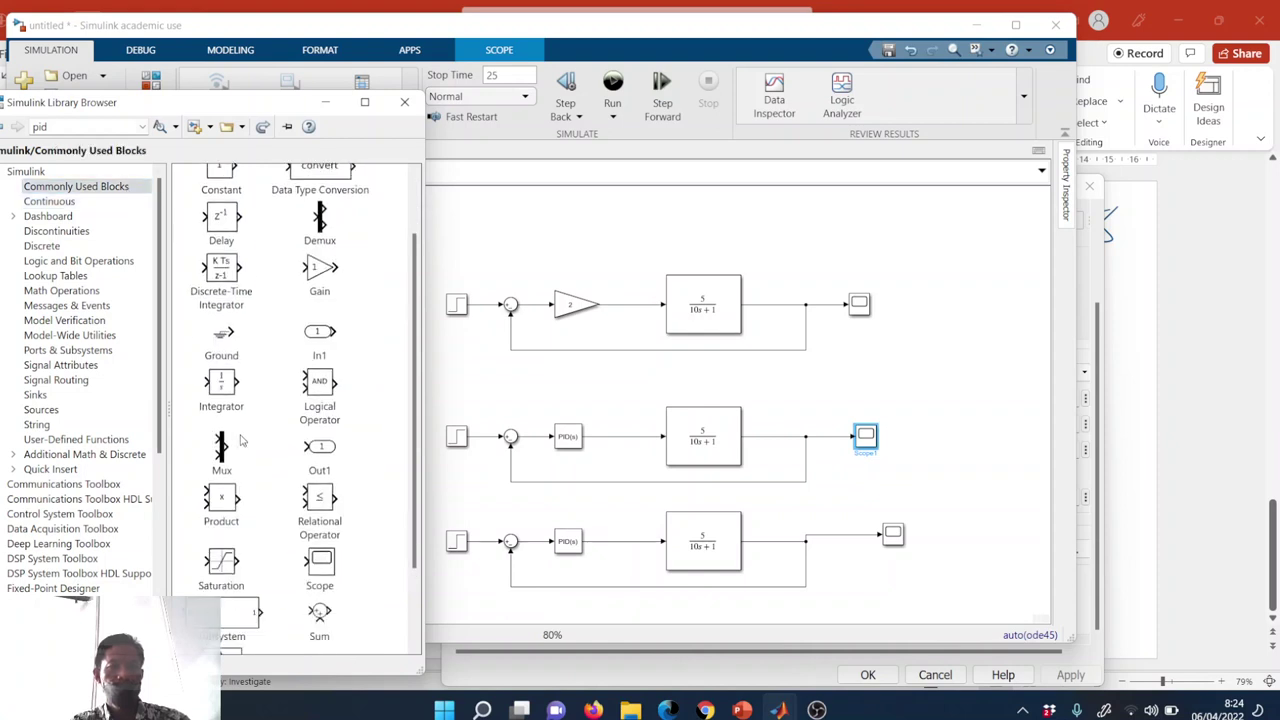
pyautogui.moveTo(222, 450)
pyautogui.mouseDown()
pyautogui.moveTo(888, 490)
pyautogui.moveTo(843, 478)
pyautogui.moveTo(822, 444)
pyautogui.mouseUp()
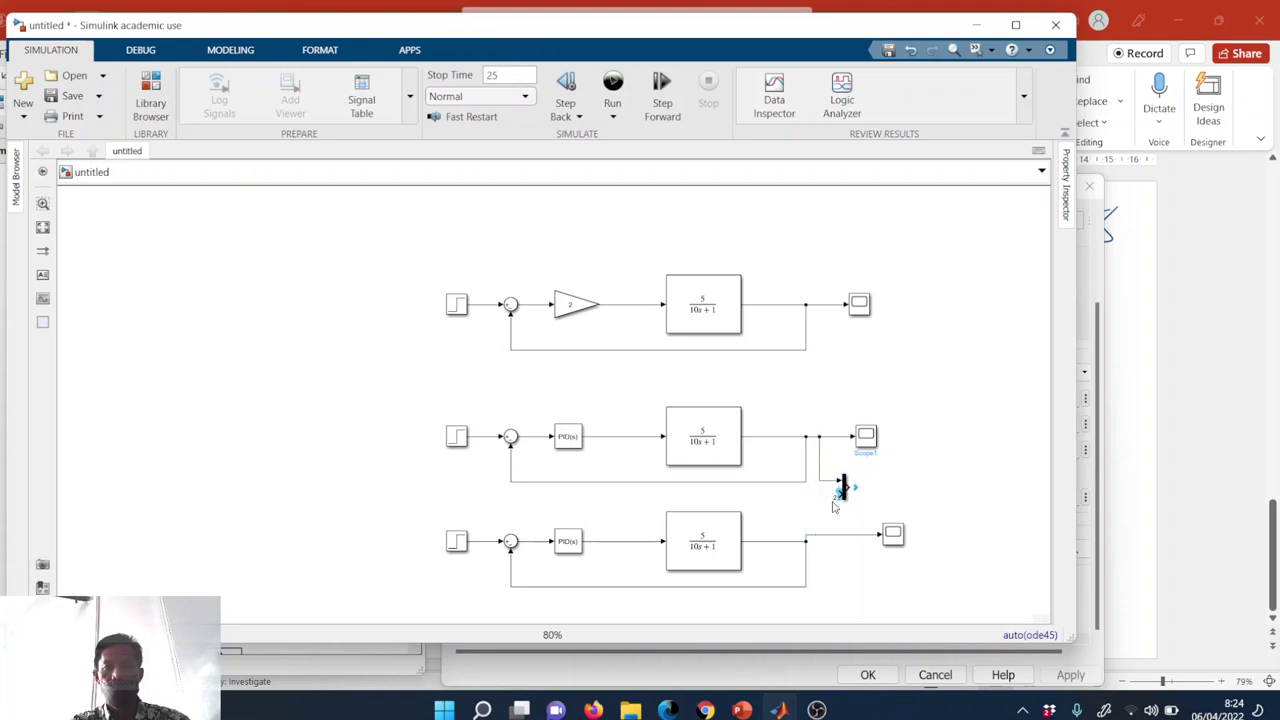
pyautogui.moveTo(835, 505); pyautogui.dragTo(815, 535)
# - Duplicate the lowest loop's scope, place the copy beside the Mux, and connect it to the Mux output
pyautogui.click(893, 535)
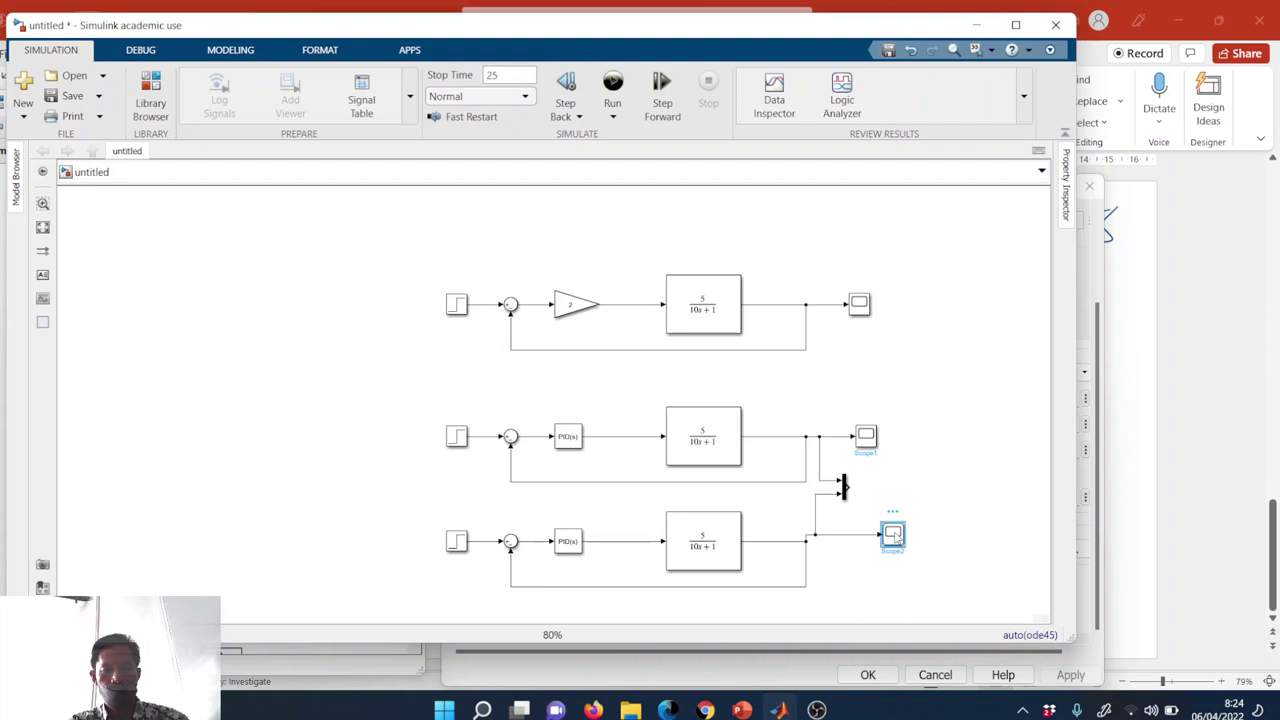
pyautogui.moveTo(893, 535); pyautogui.dragTo(921, 501)
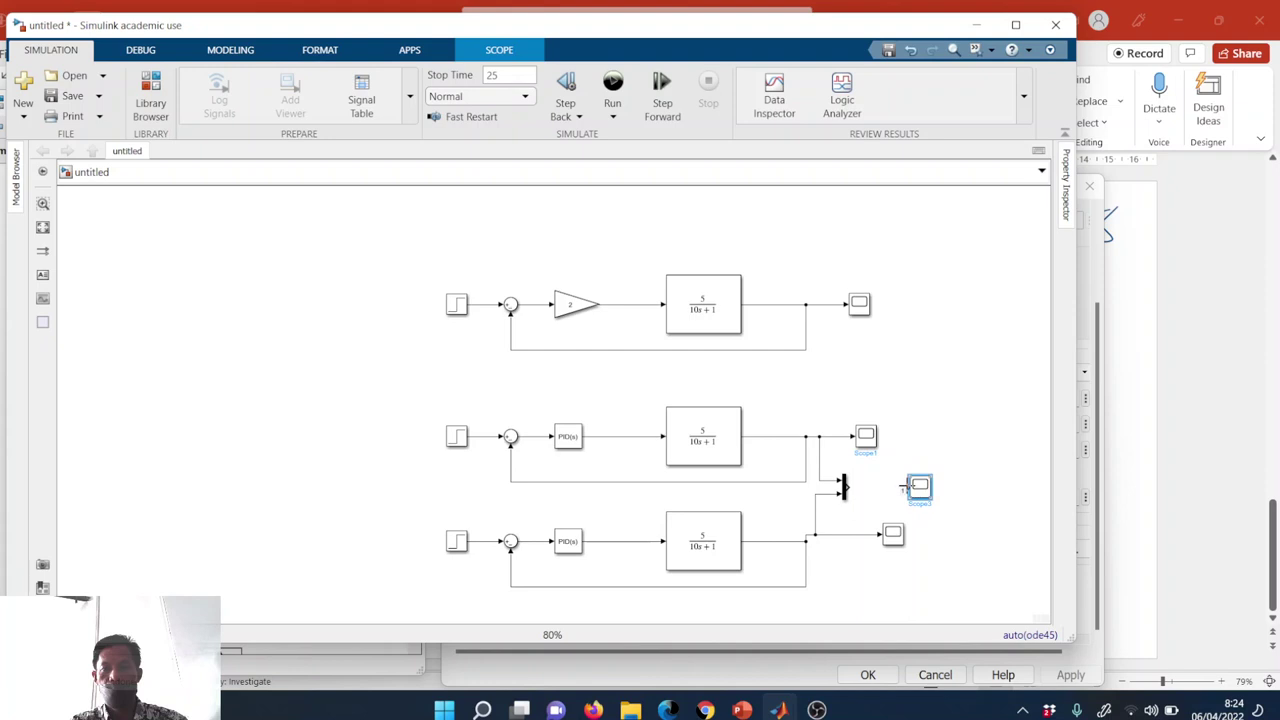
pyautogui.click(903, 488)
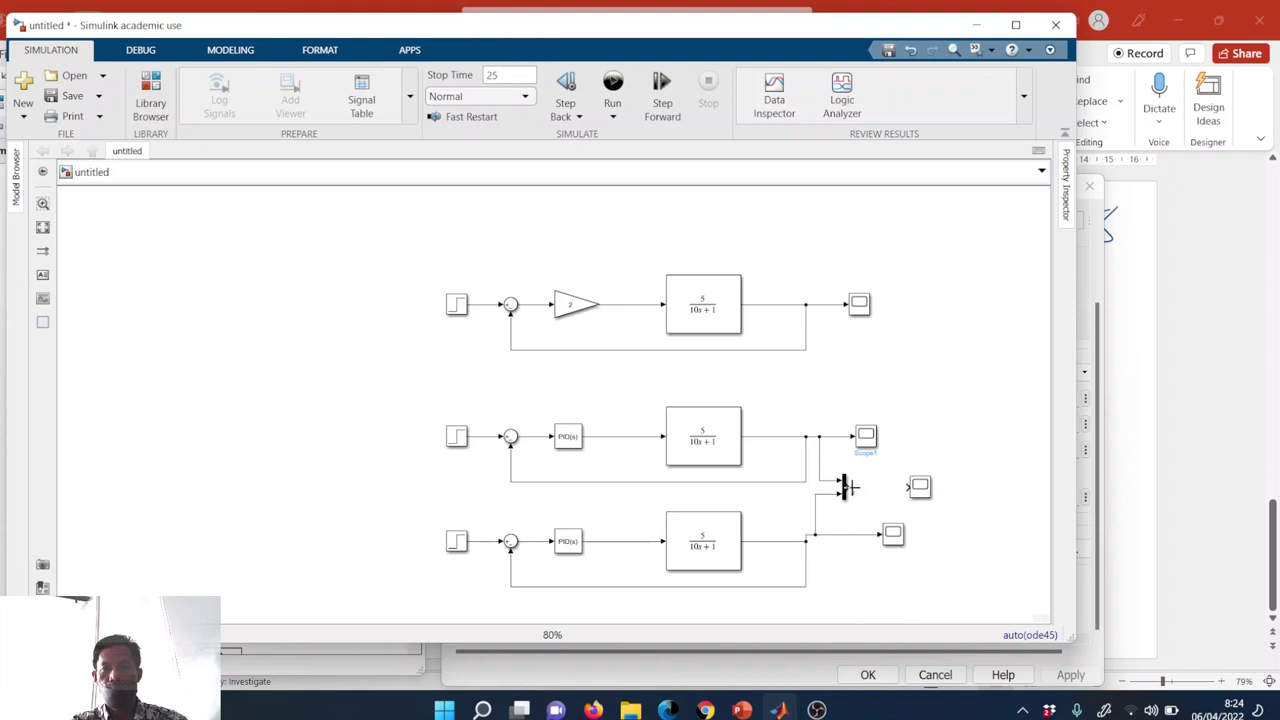
pyautogui.moveTo(903, 487); pyautogui.dragTo(846, 487)
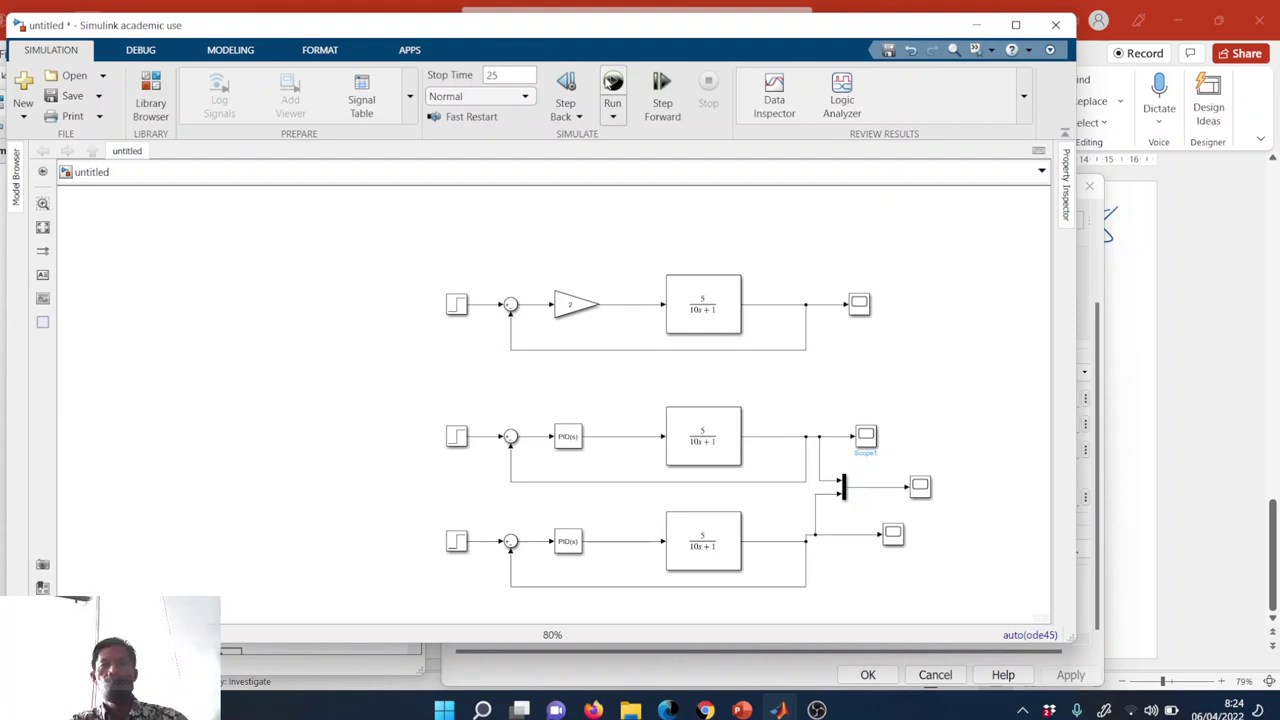
# - Run the simulation and compare the two PID loop responses in the scope fed by the Mux
pyautogui.click(616, 93)
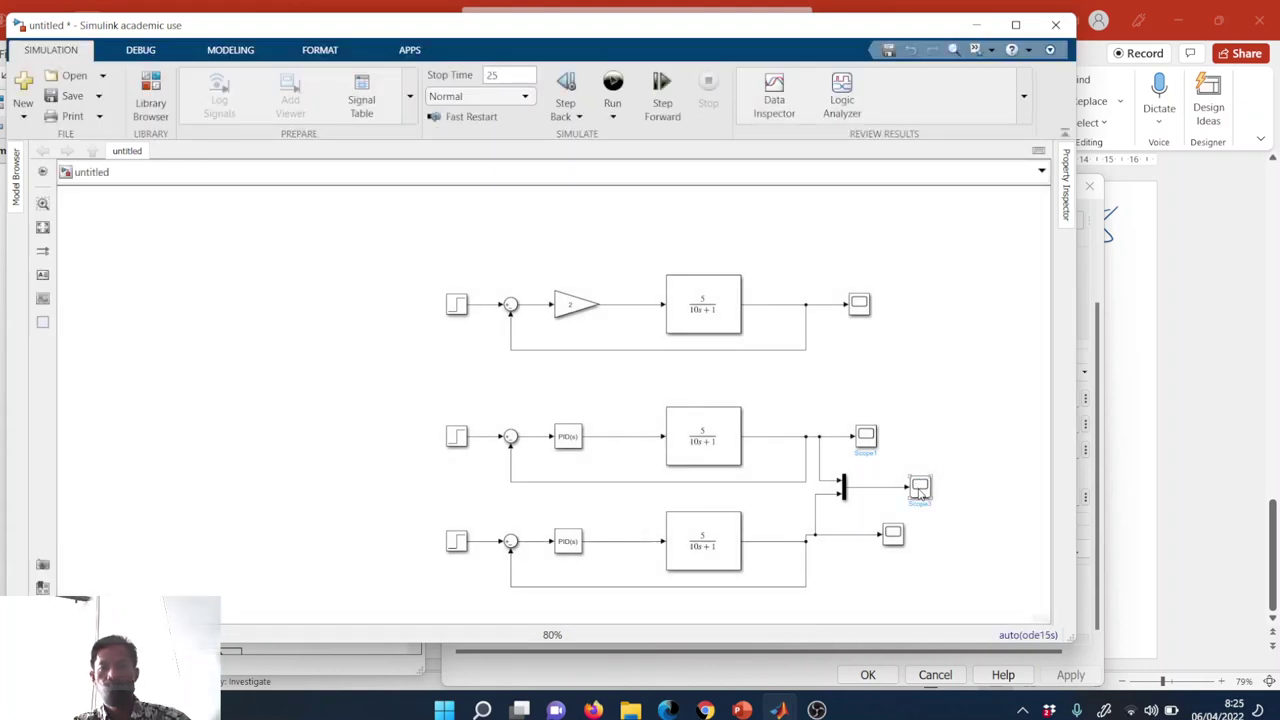
pyautogui.doubleClick(920, 489)
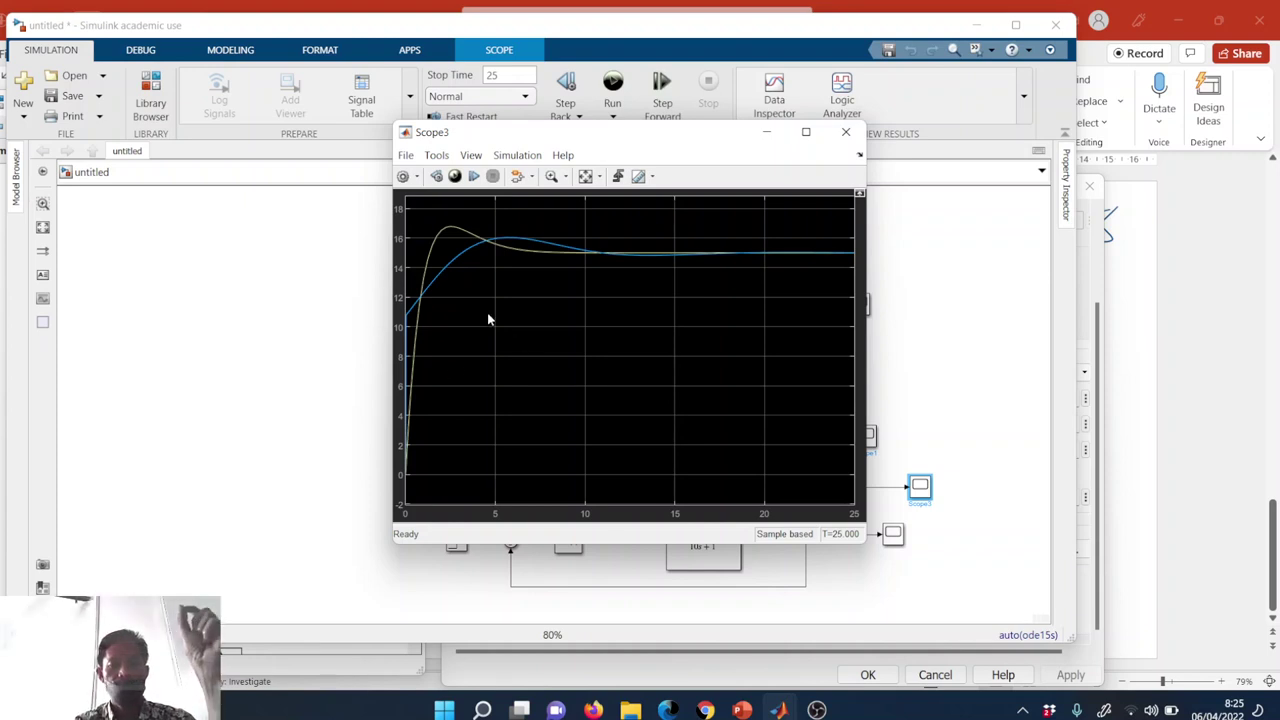
pyautogui.click(946, 304)
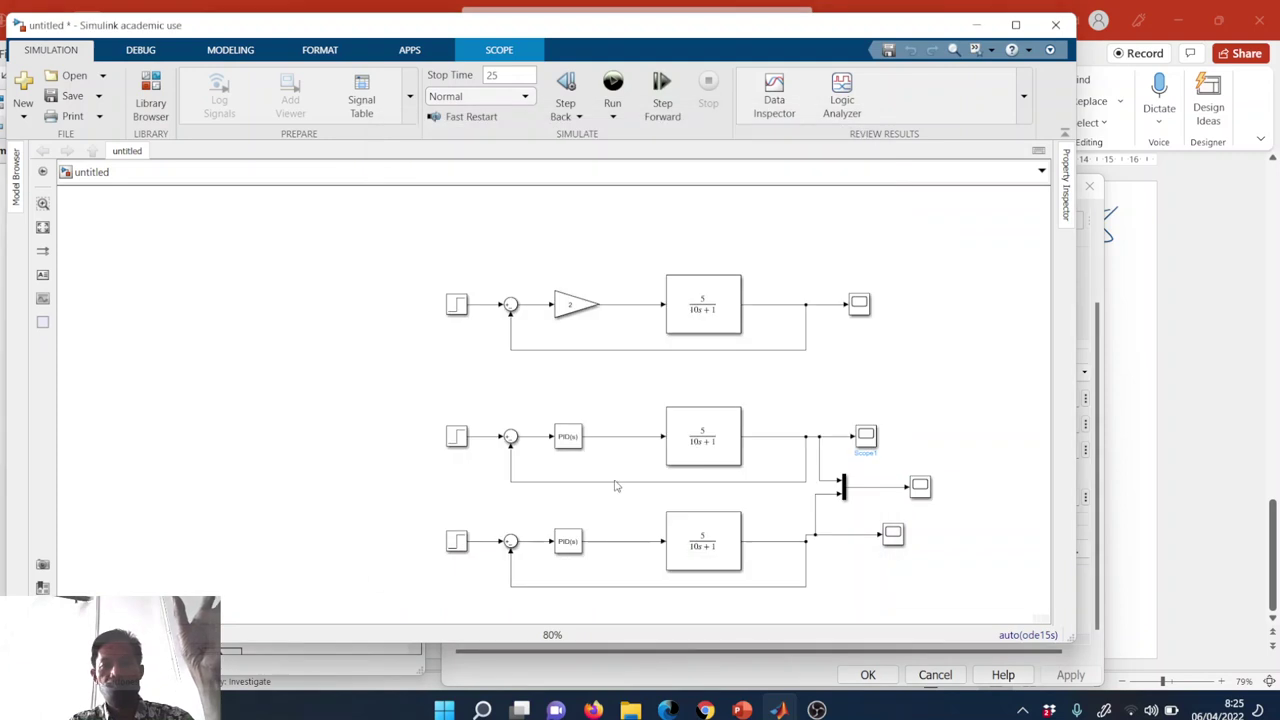
# - Open the lowest loop's PID controller parameters and examine the parameter source, filter coefficient and filtered derivative options
pyautogui.click(568, 542)
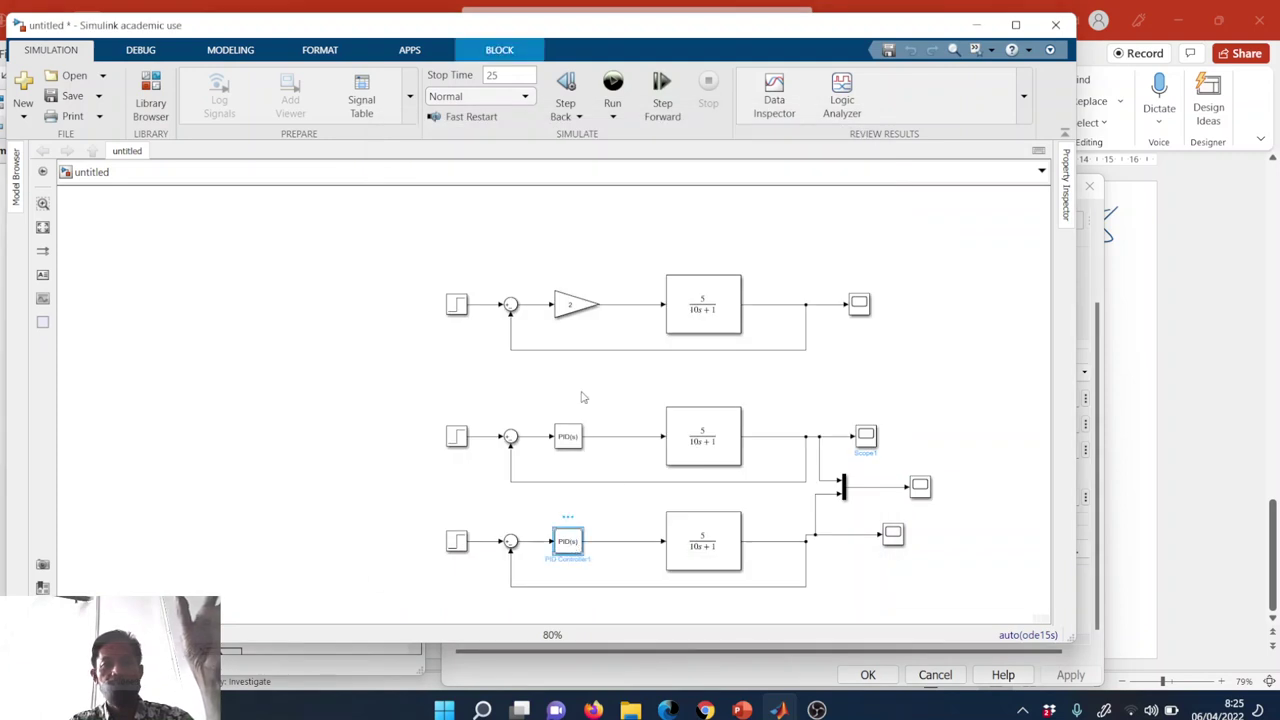
pyautogui.doubleClick(568, 543)
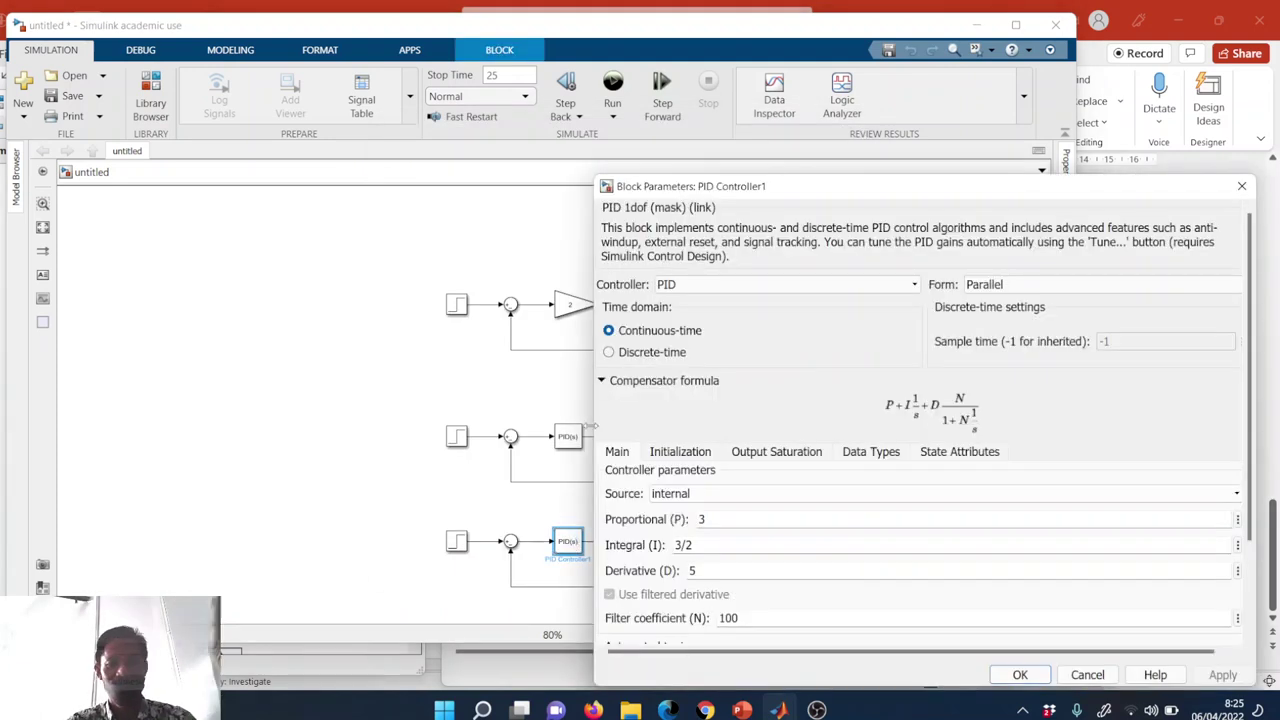
pyautogui.moveTo(942, 195); pyautogui.dragTo(771, 155)
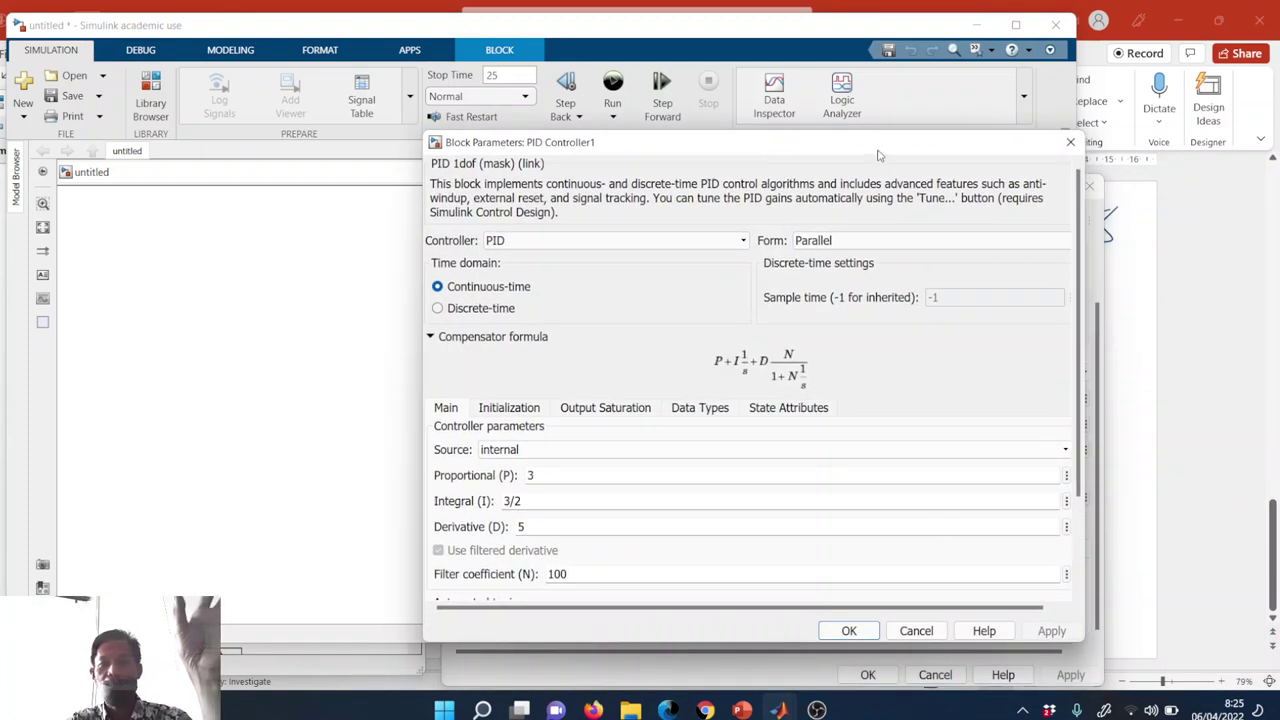
pyautogui.click(845, 421)
pyautogui.click(862, 432)
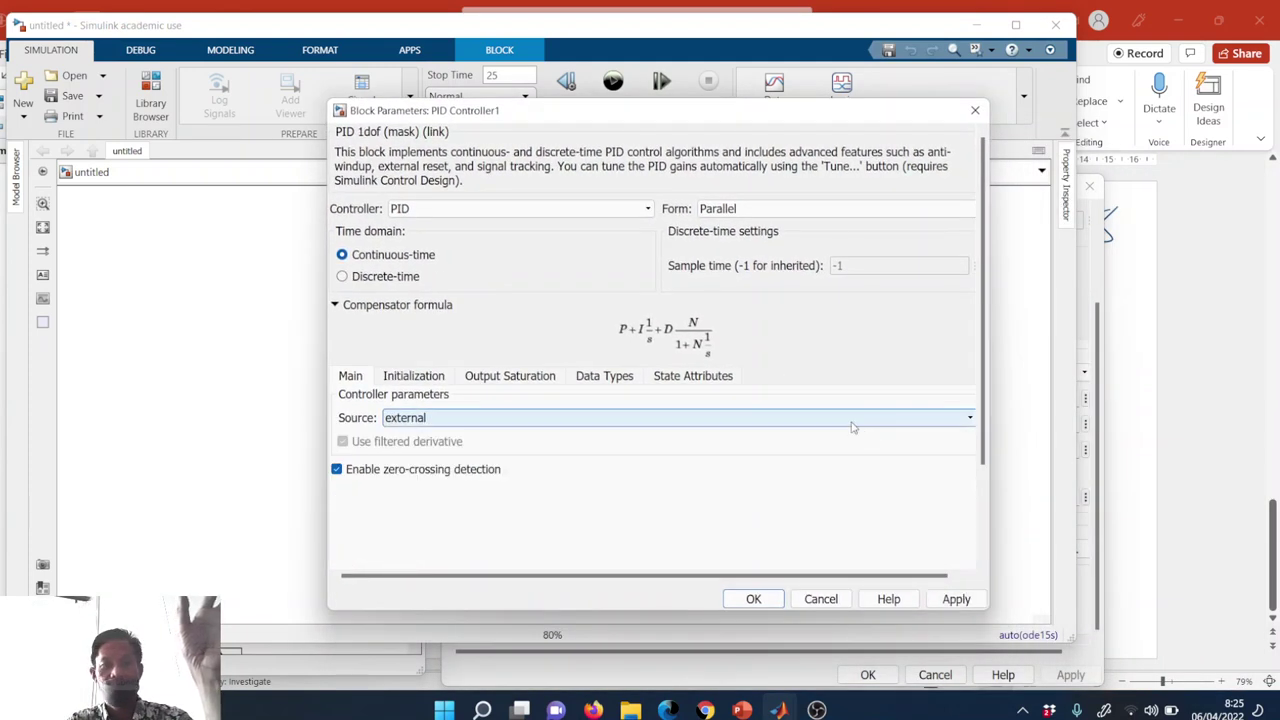
pyautogui.scroll(1, 851, 427)
pyautogui.doubleClick(695, 541)
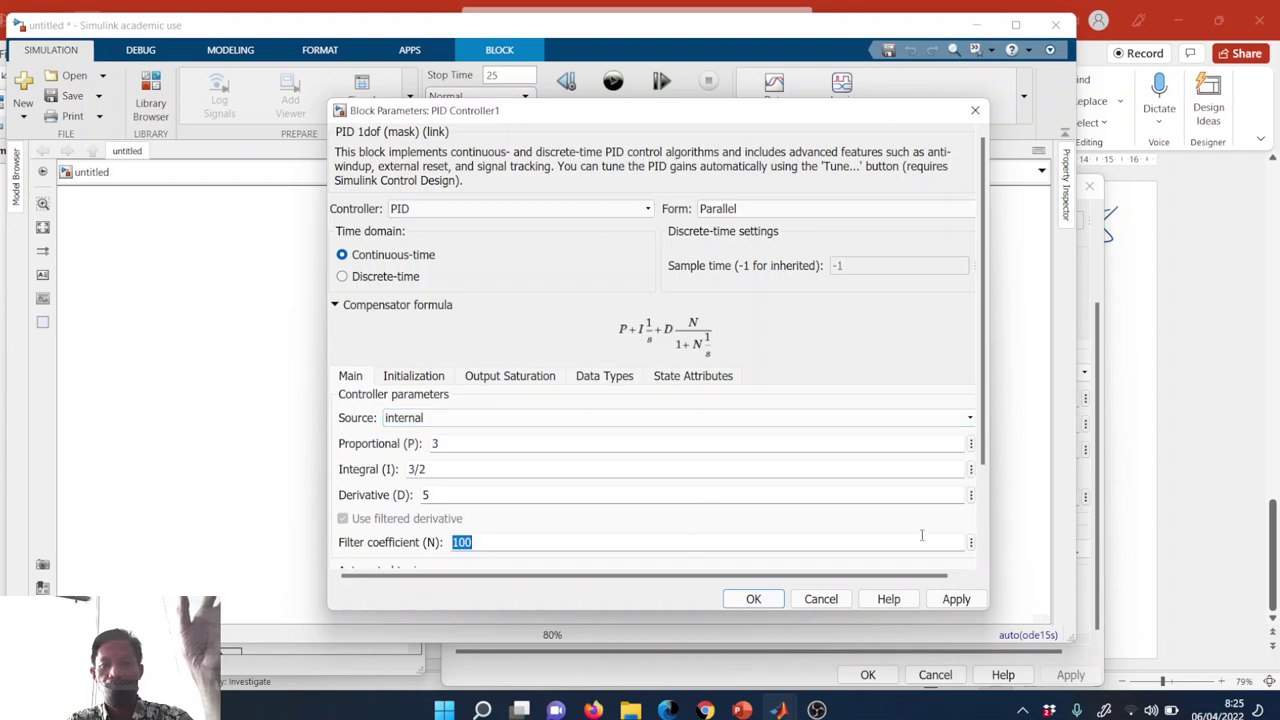
pyautogui.click(966, 542)
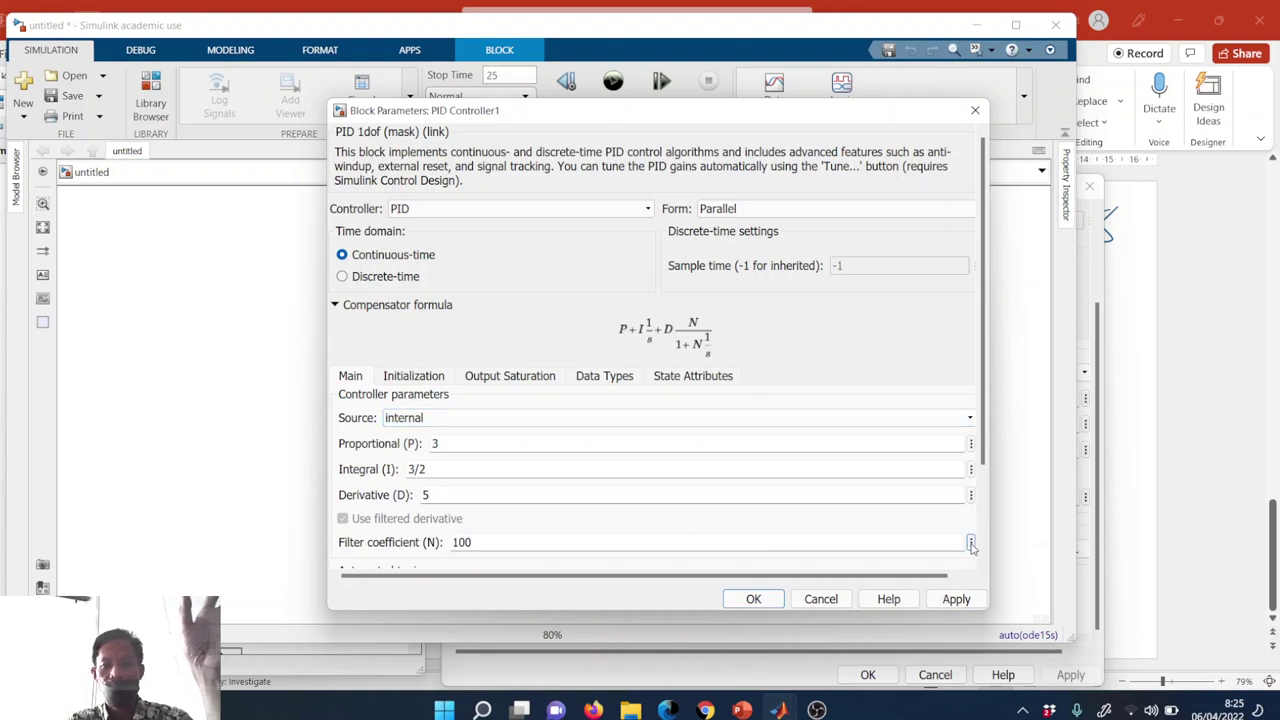
pyautogui.click(970, 542)
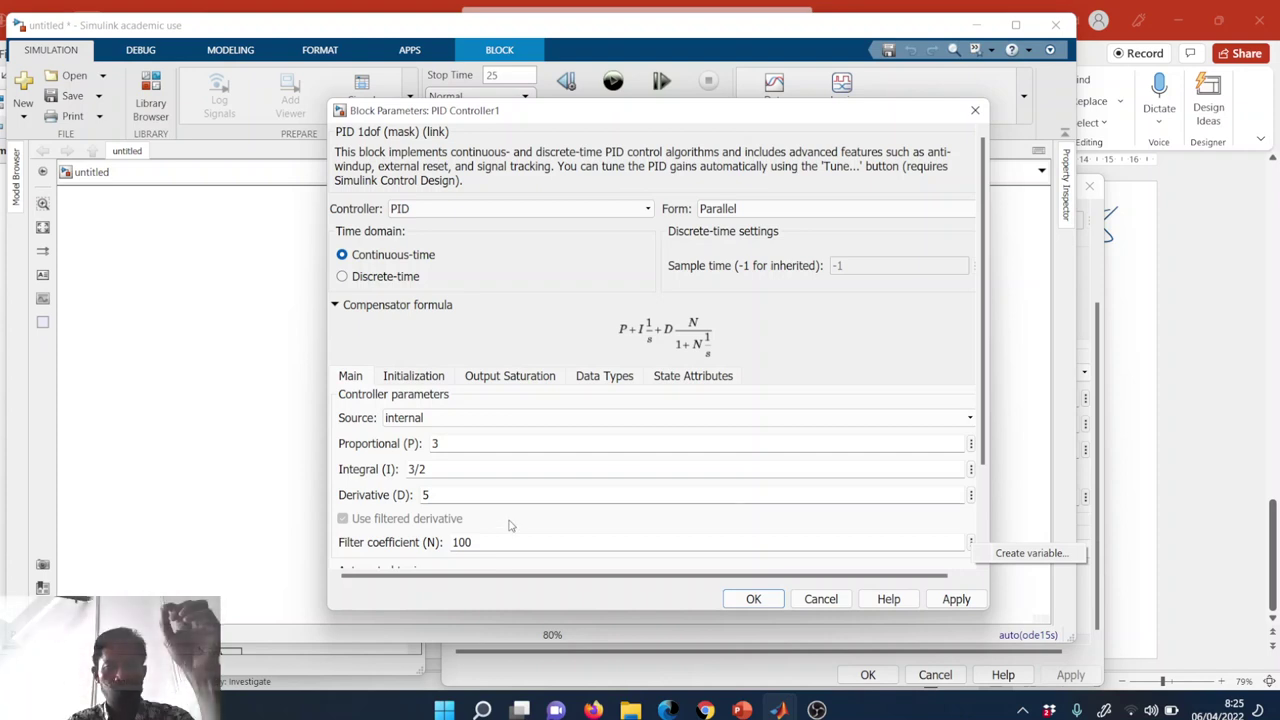
pyautogui.click(347, 527)
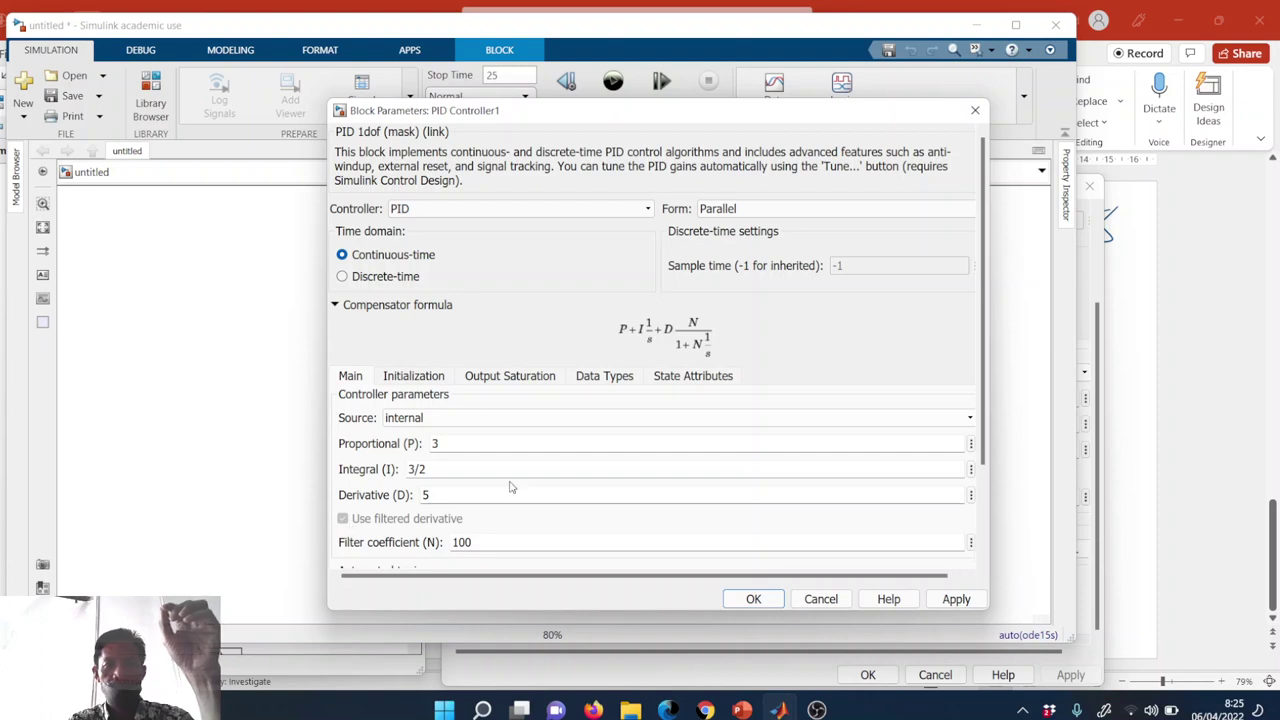
# - Set the PID controller's automated tuning method to Frequency Response Based
pyautogui.scroll(-1, 510, 485)
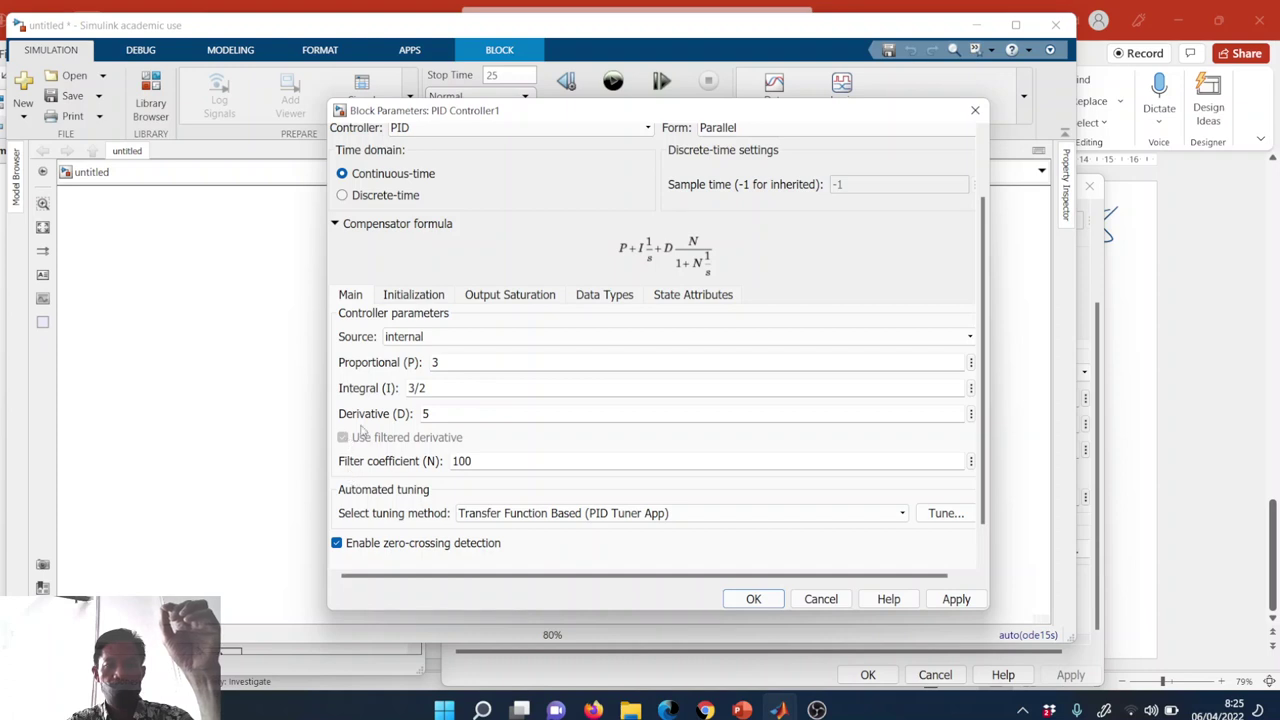
pyautogui.click(893, 514)
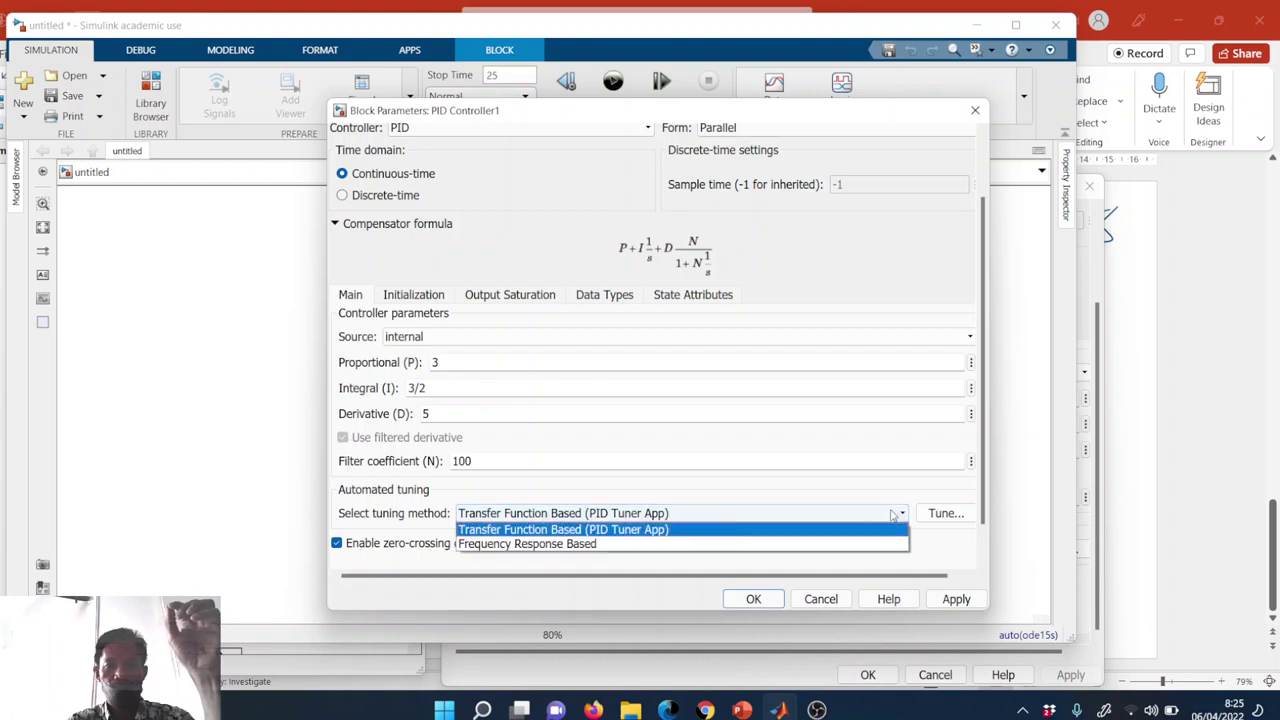
pyautogui.click(634, 546)
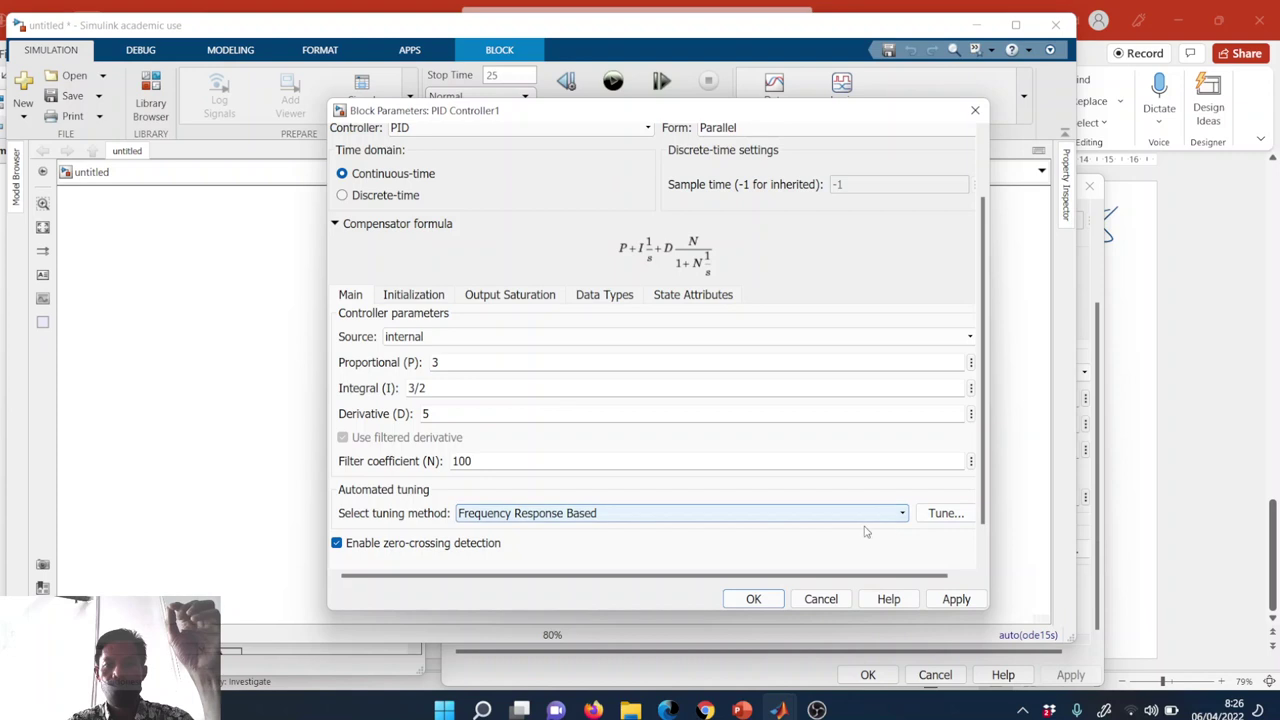
# - Set the PID controller's tuning method to Transfer Function Based (PID Tuner App) and its form to Ideal
pyautogui.click(902, 514)
pyautogui.click(650, 530)
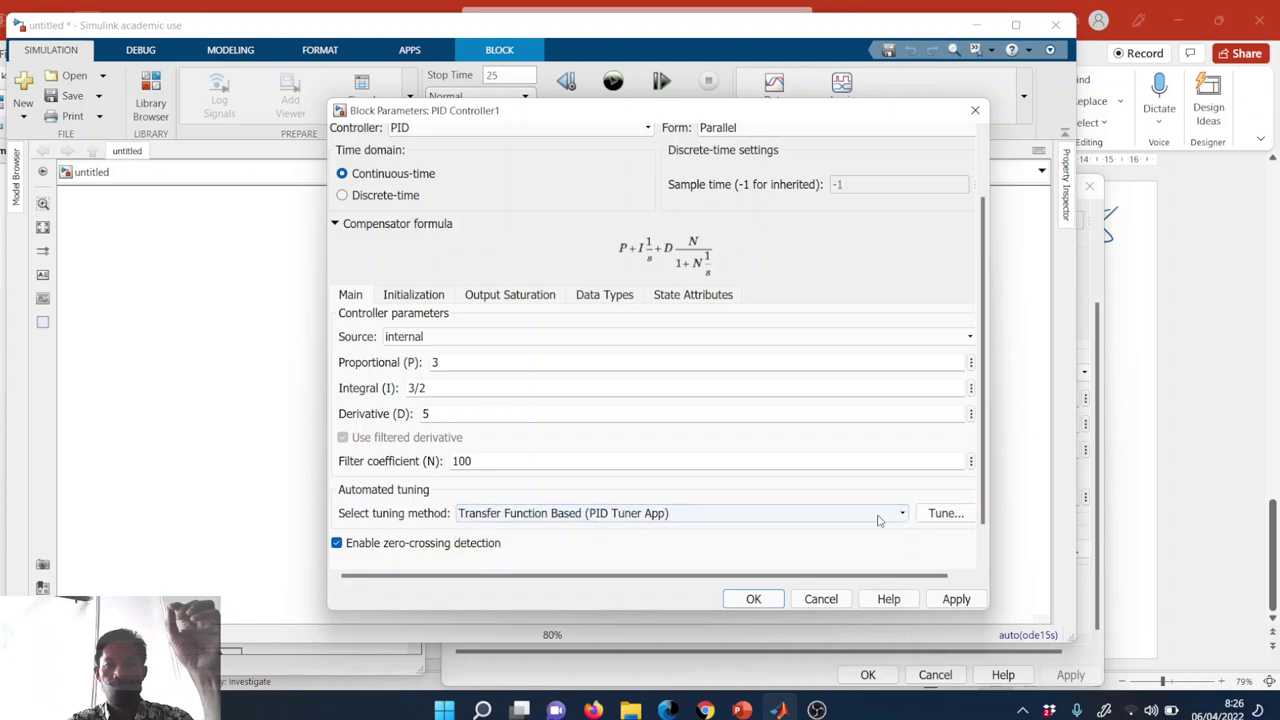
pyautogui.moveTo(985, 512); pyautogui.dragTo(970, 450)
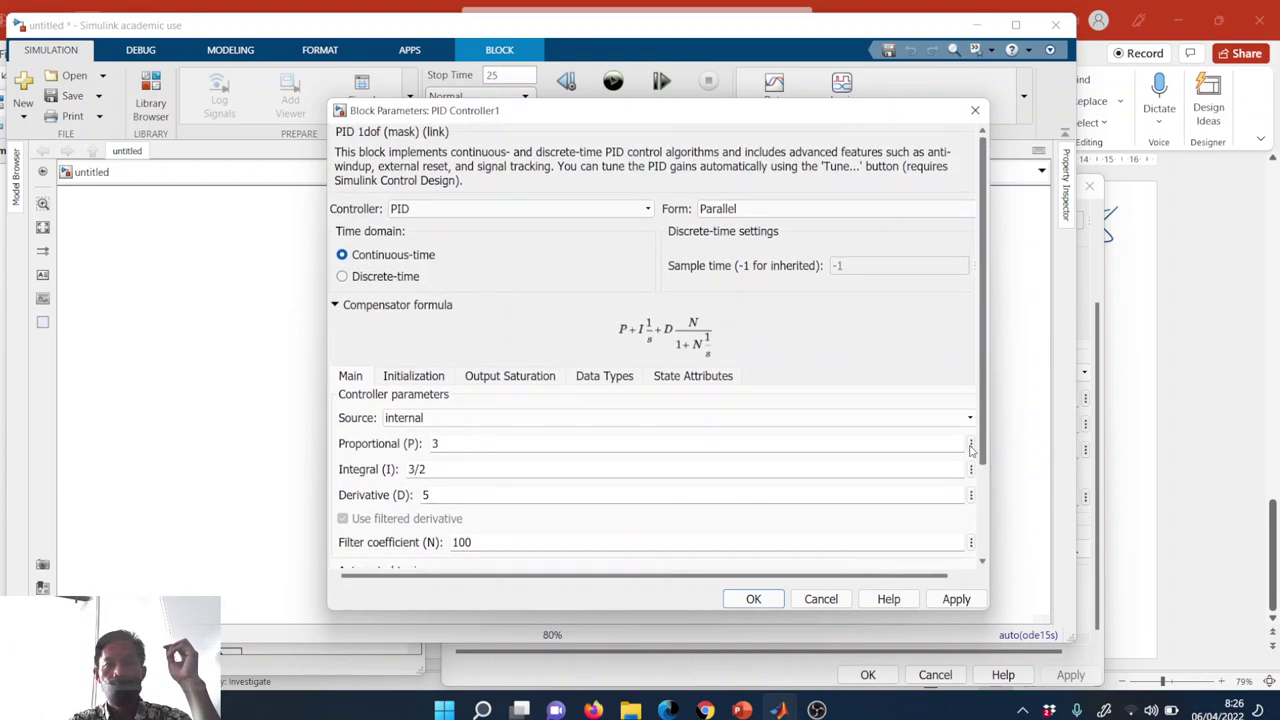
pyautogui.click(942, 210)
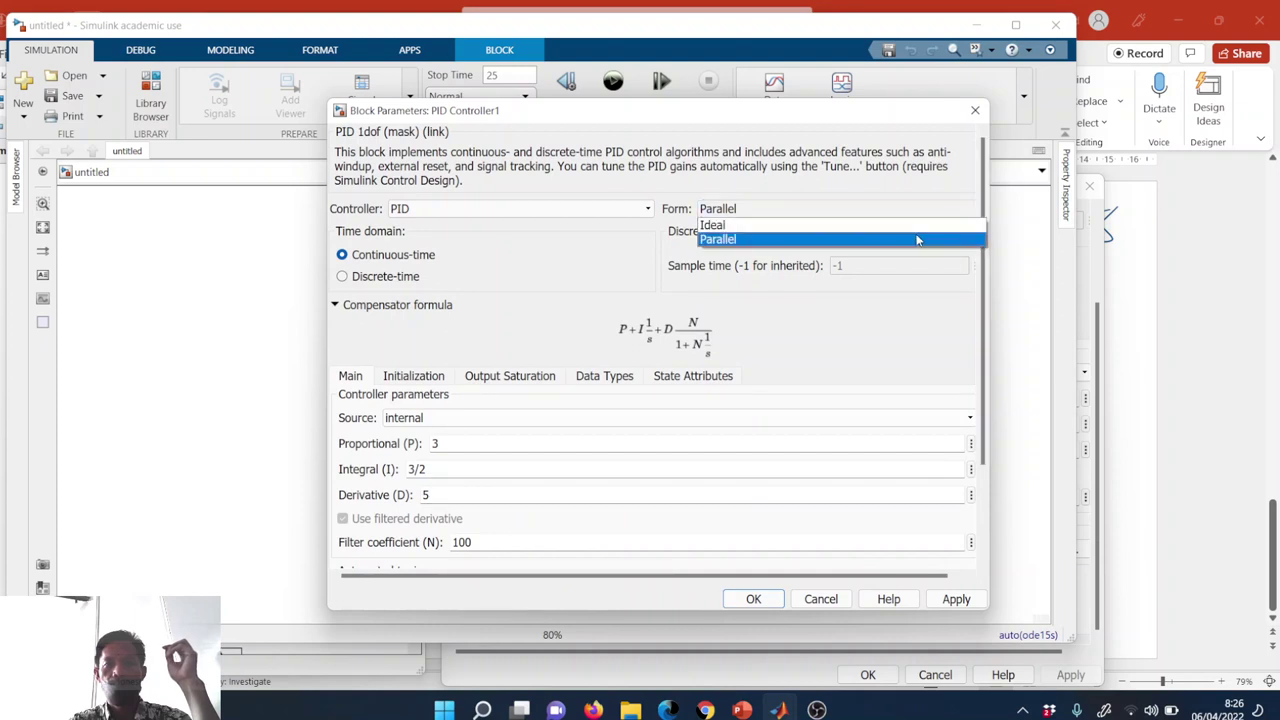
pyautogui.click(921, 226)
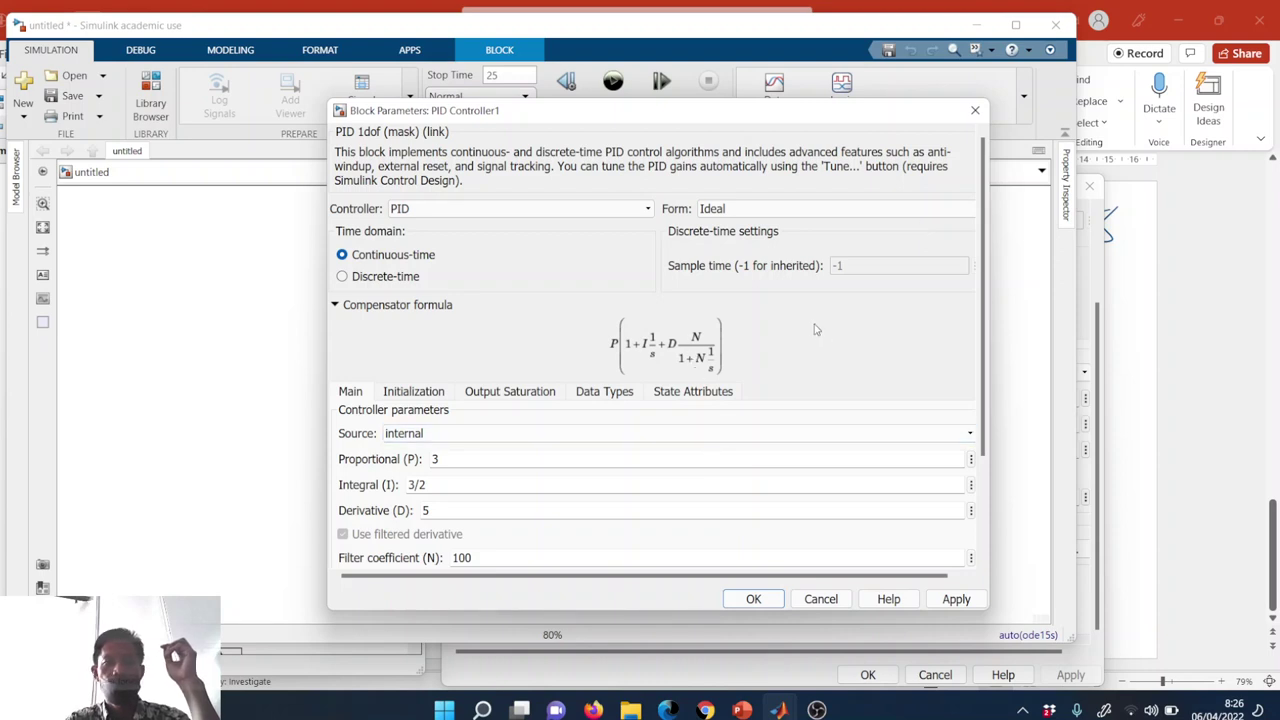
pyautogui.click(647, 210)
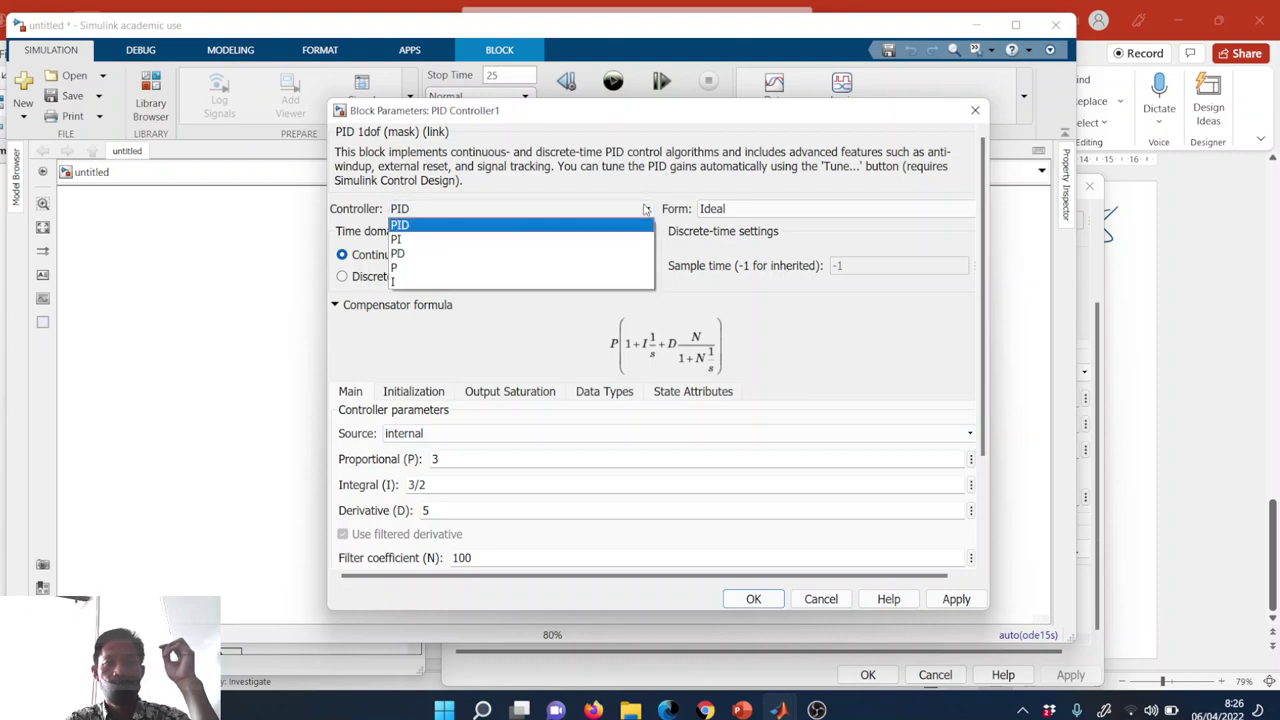
pyautogui.click(830, 338)
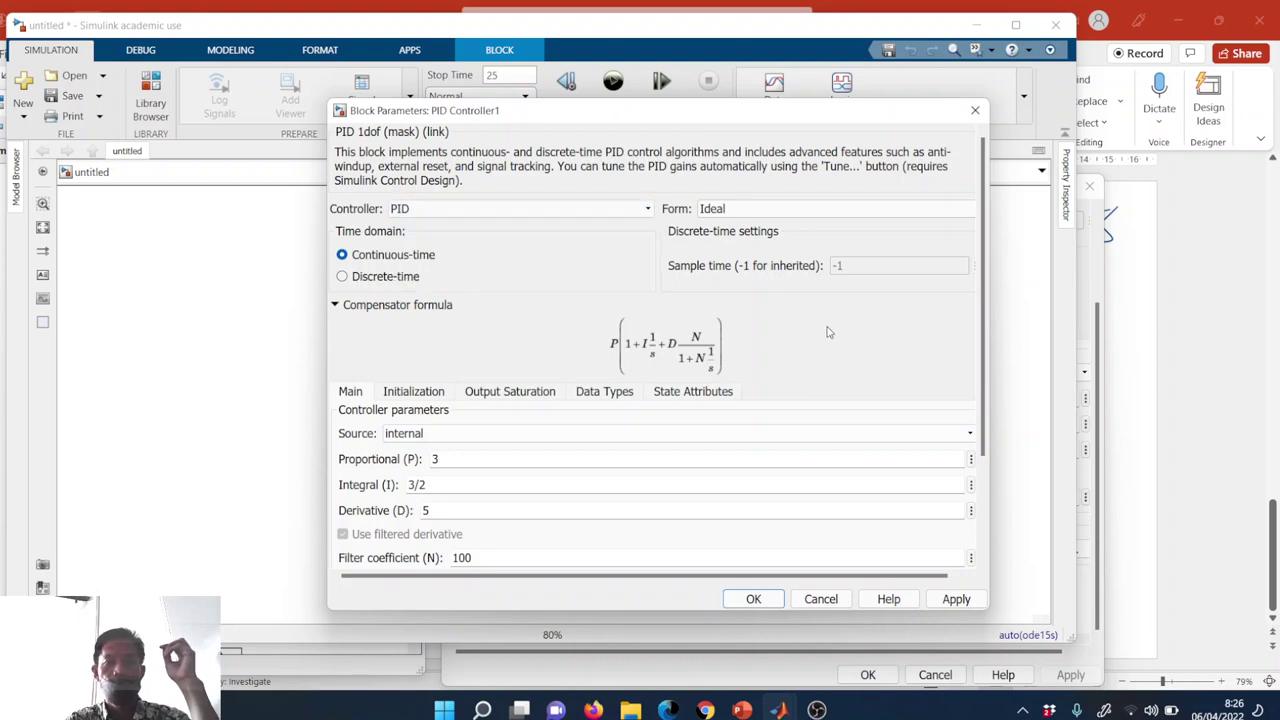
# - Try to start transfer-function-based automated tuning for the PID controller
pyautogui.scroll(-1, 435, 362)
pyautogui.scroll(-2, 477, 373)
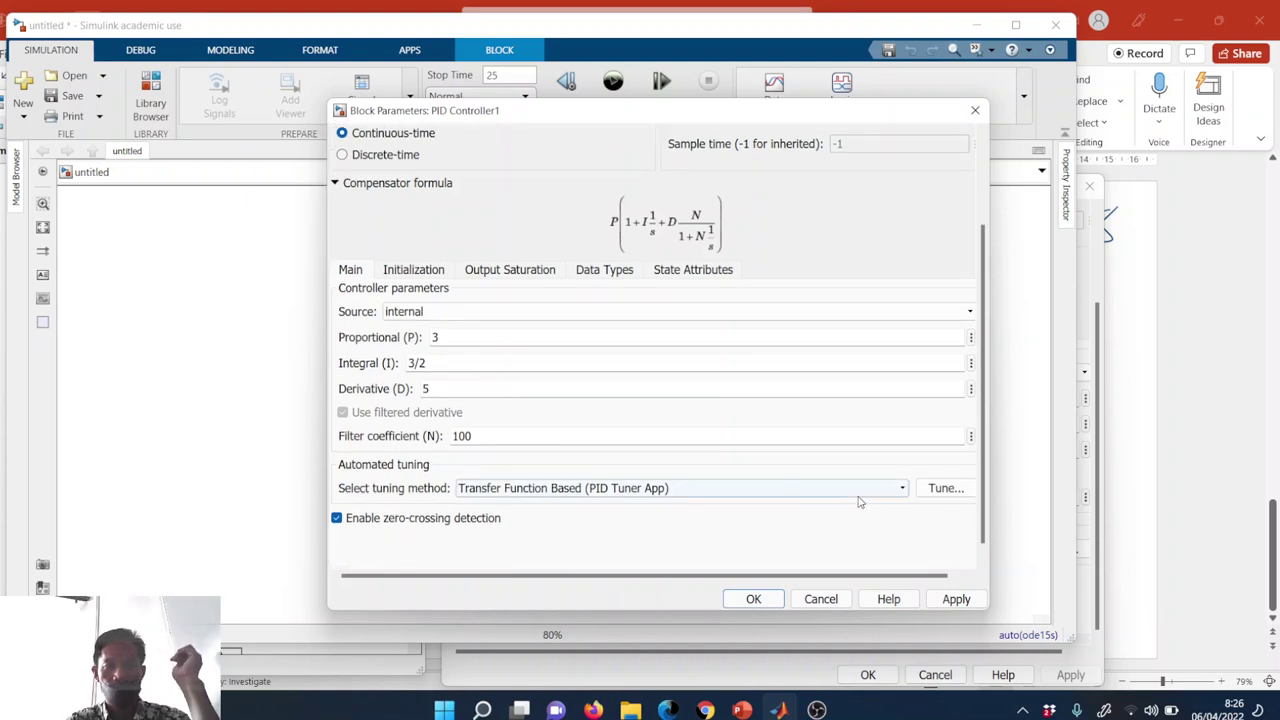
pyautogui.click(942, 488)
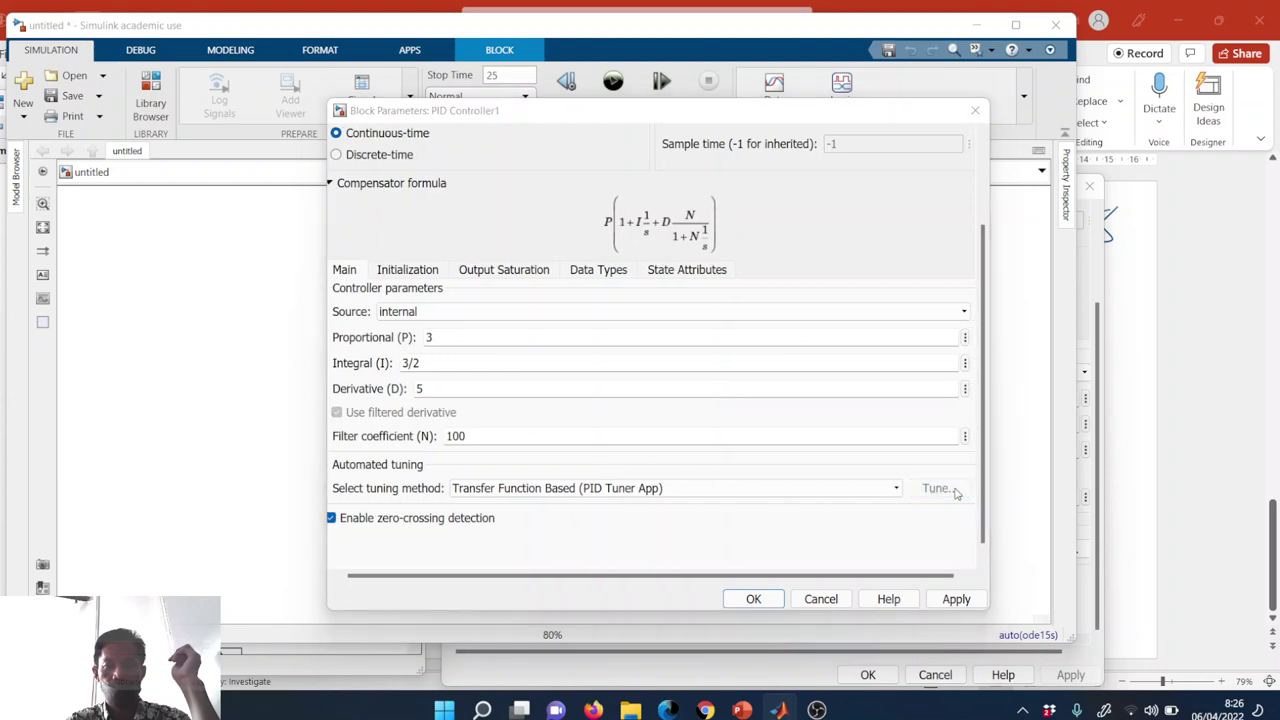
pyautogui.click(786, 209)
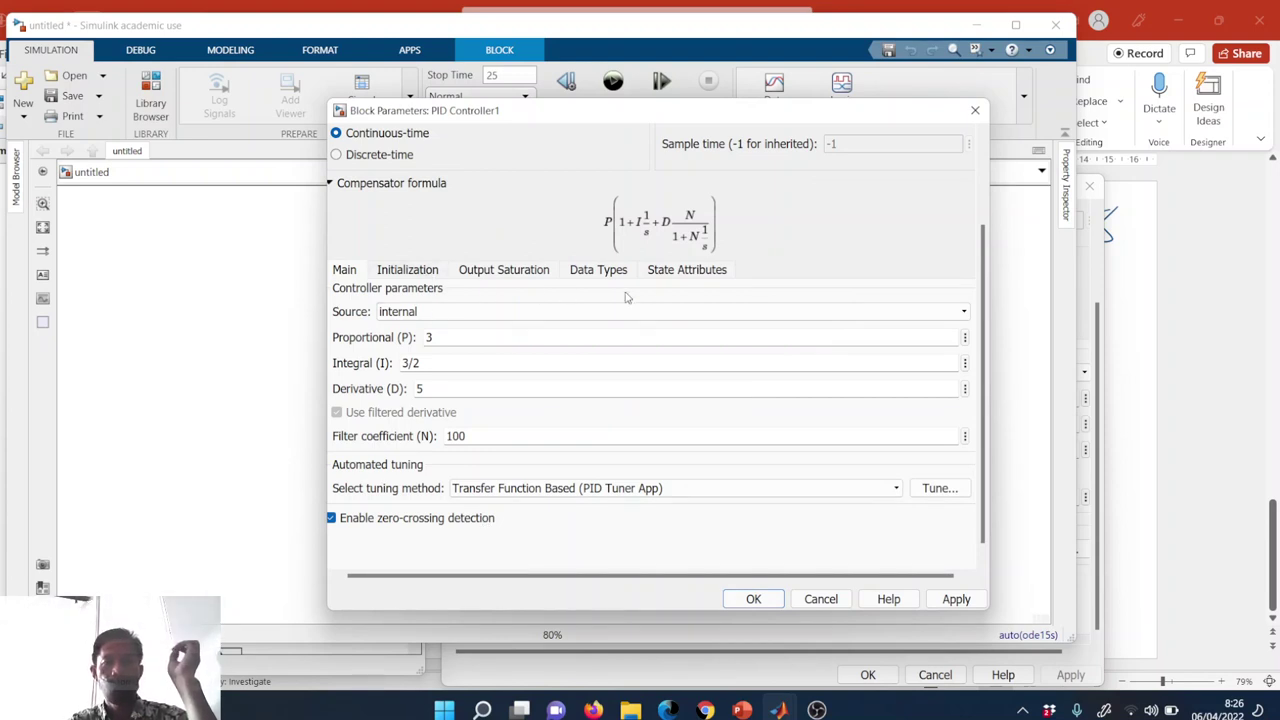
pyautogui.scroll(3, 725, 283)
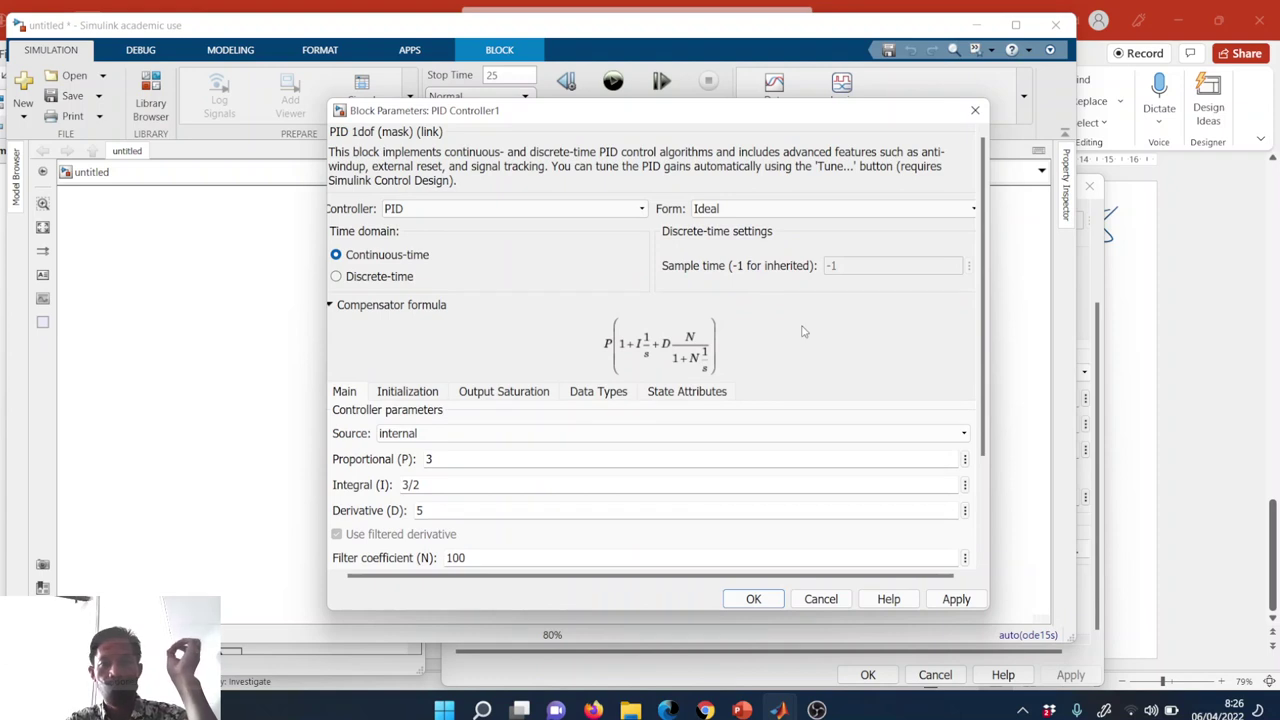
# - Accept the PID controller's parameters, rerun the simulation and compare both loop responses in the scope fed by the Mux
pyautogui.click(754, 599)
pyautogui.click(613, 86)
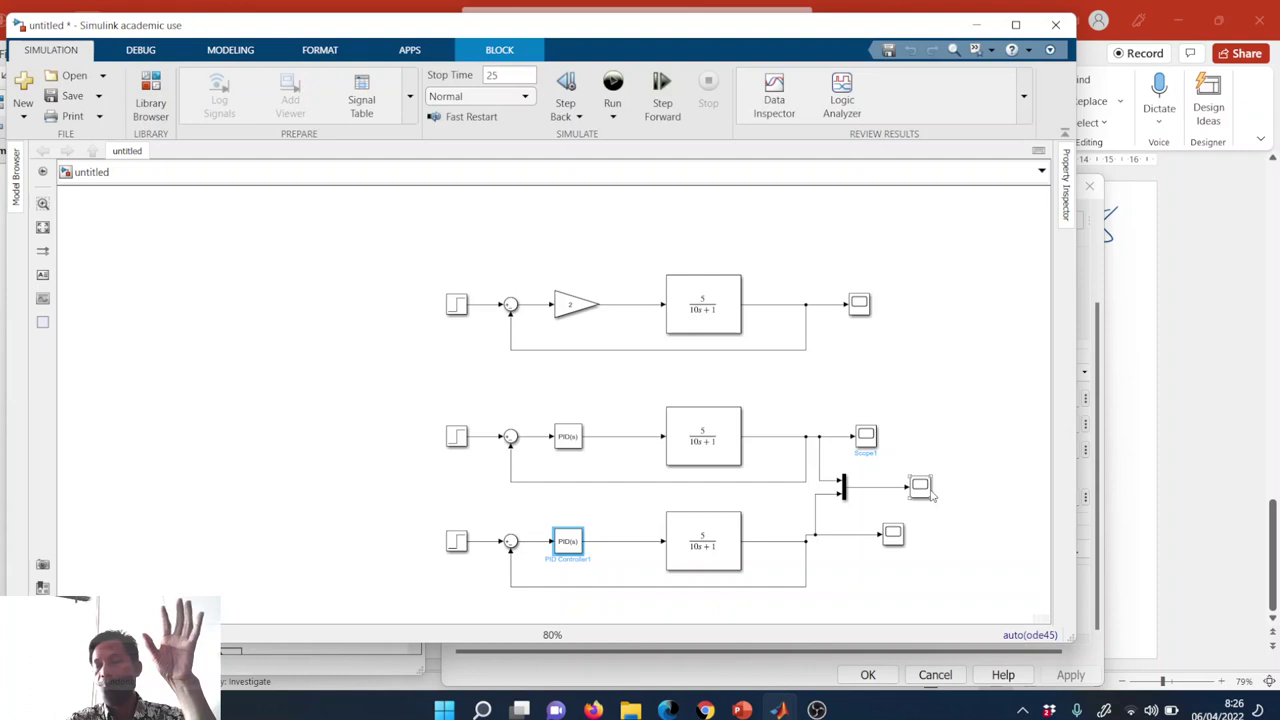
pyautogui.click(922, 489)
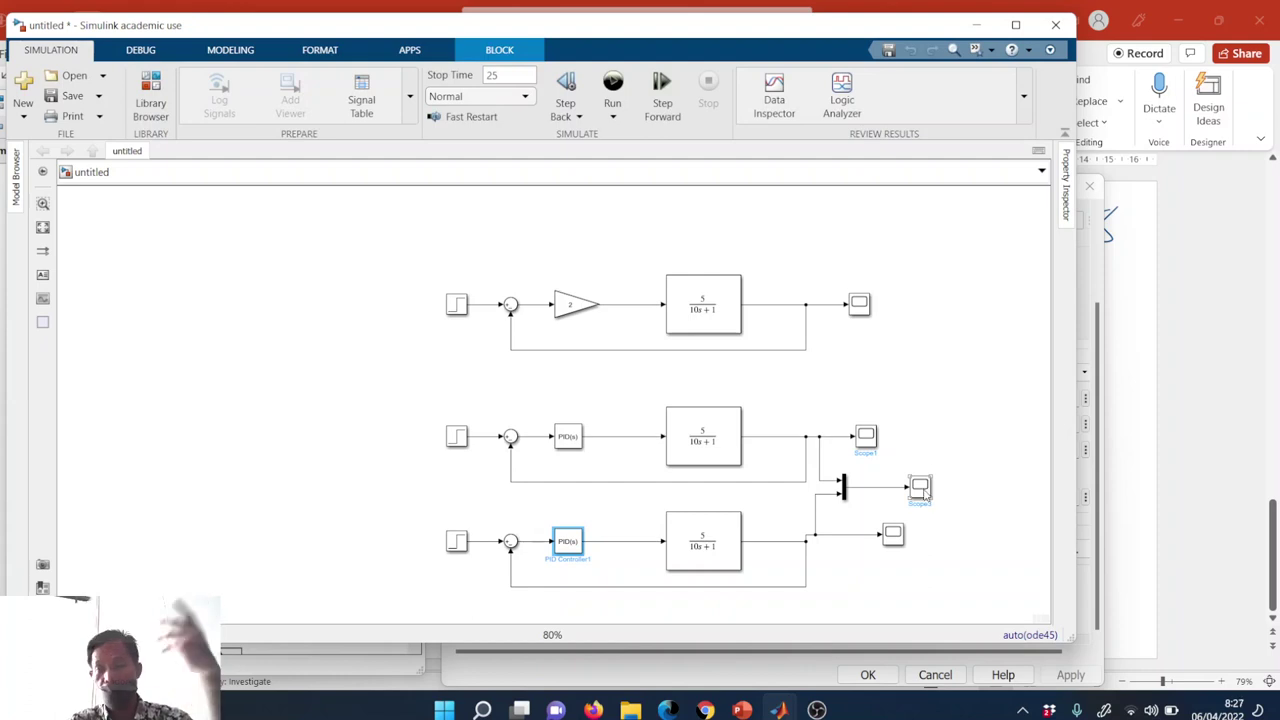
pyautogui.doubleClick(922, 488)
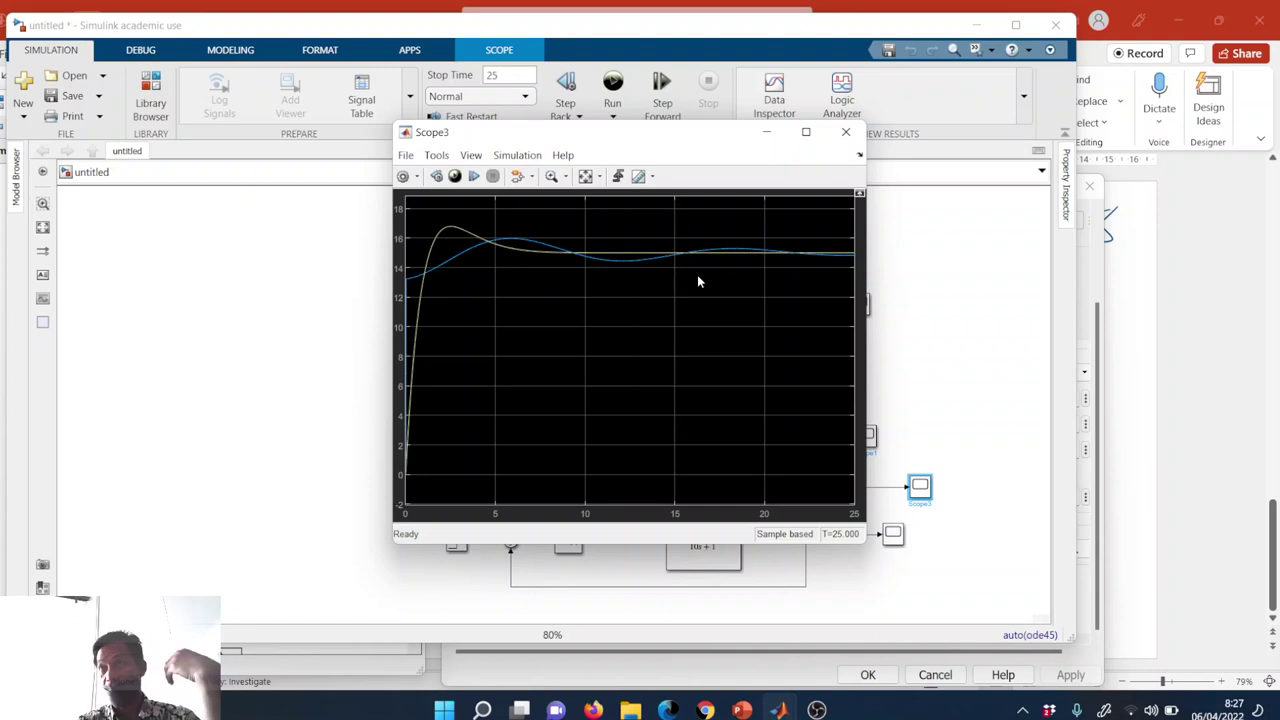
pyautogui.click(966, 275)
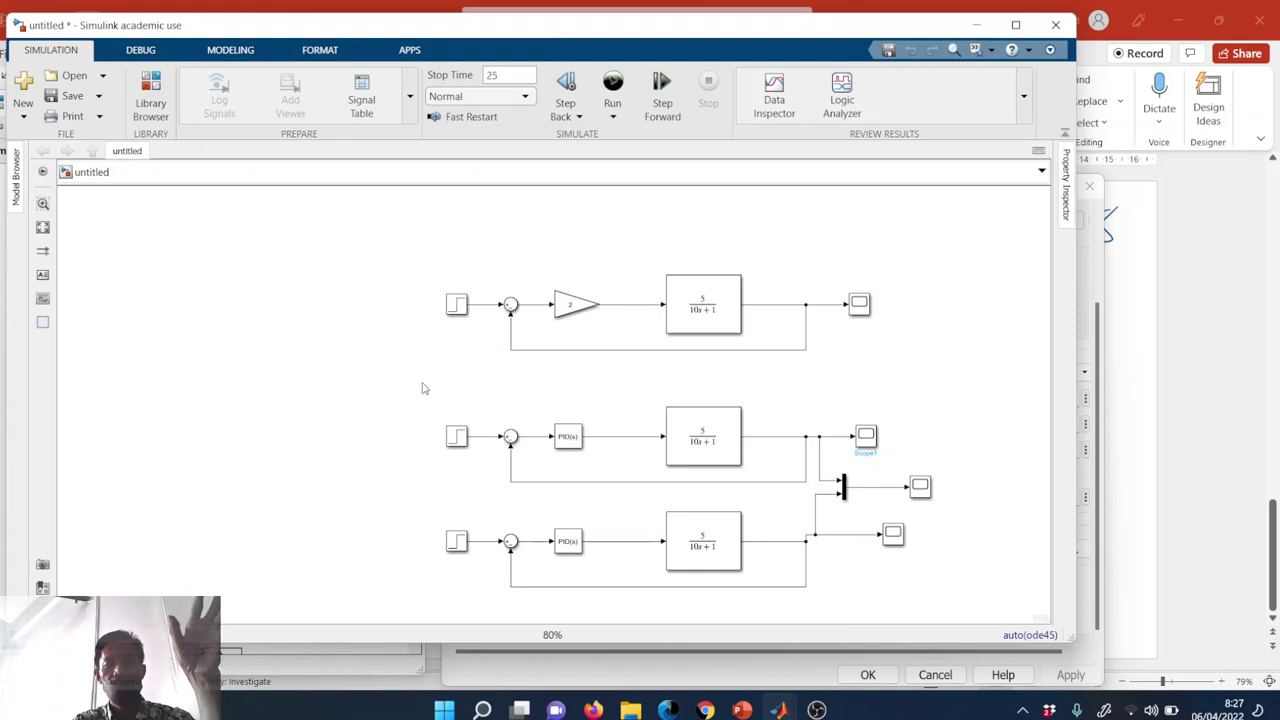
# - Search the block library for pid and examine the available PID controller, 2DOF, discrete, varying and autotuner blocks
pyautogui.click(570, 437)
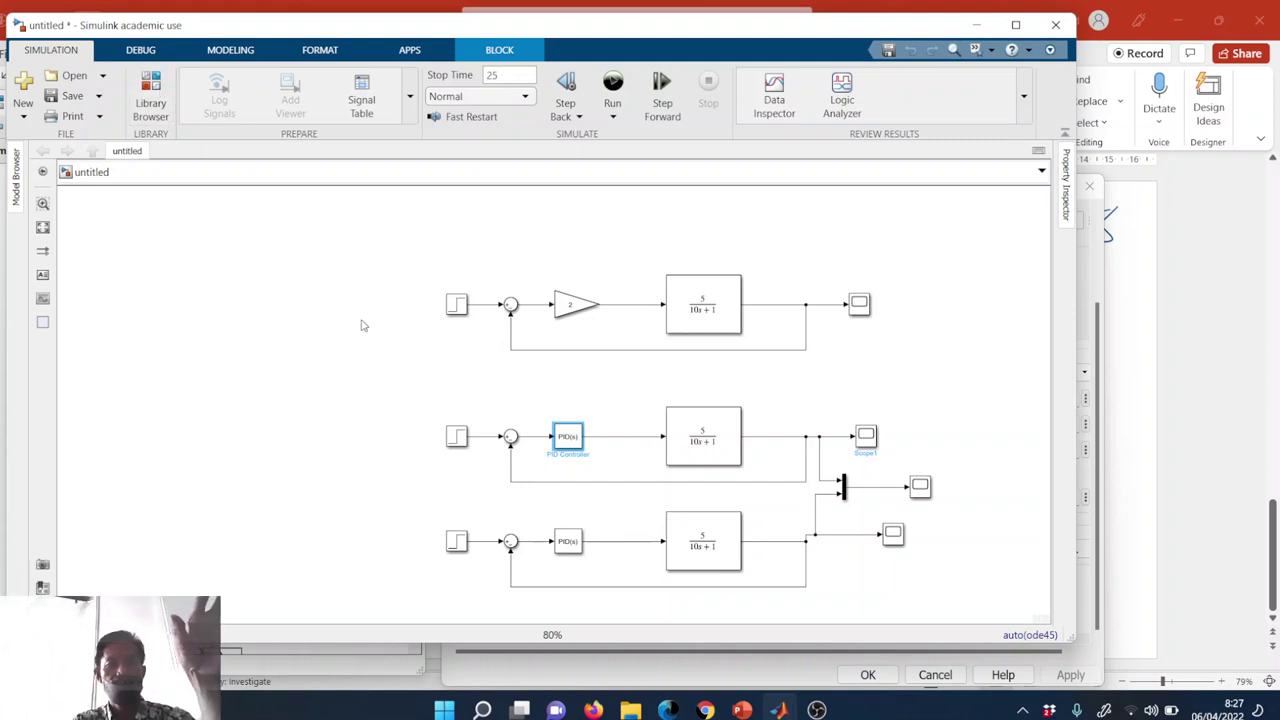
pyautogui.click(151, 95)
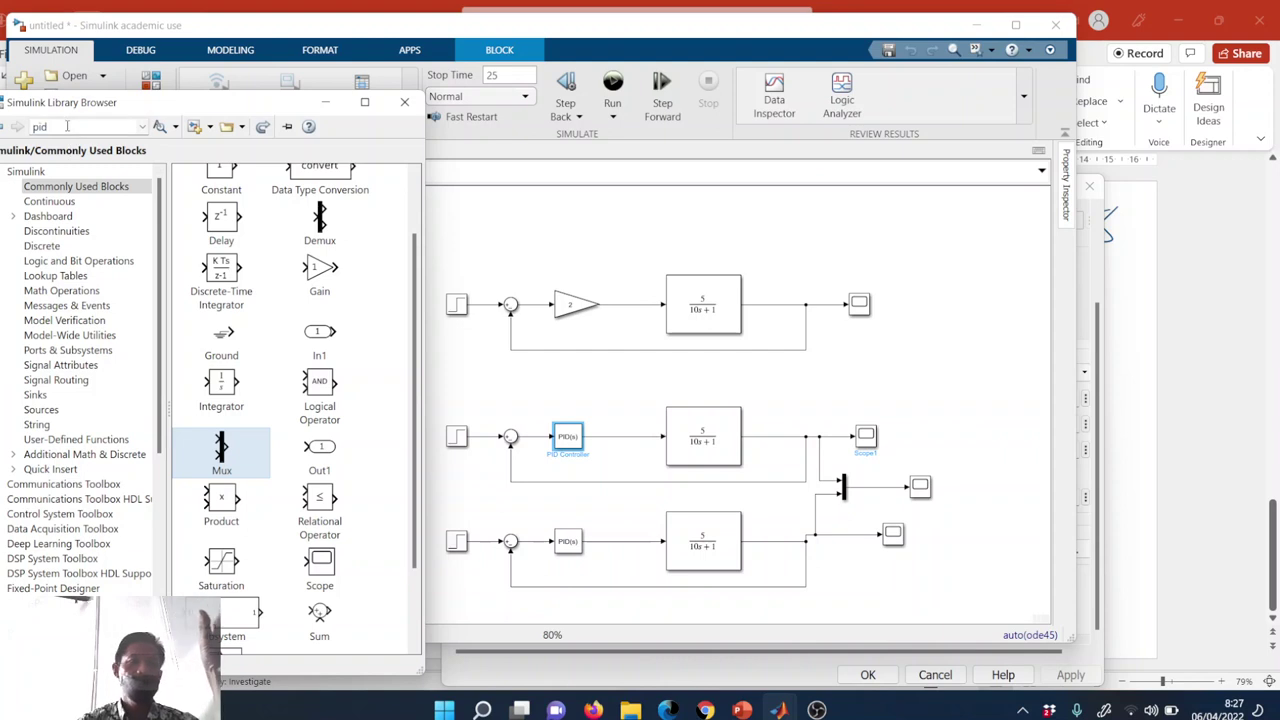
pyautogui.press('Return')
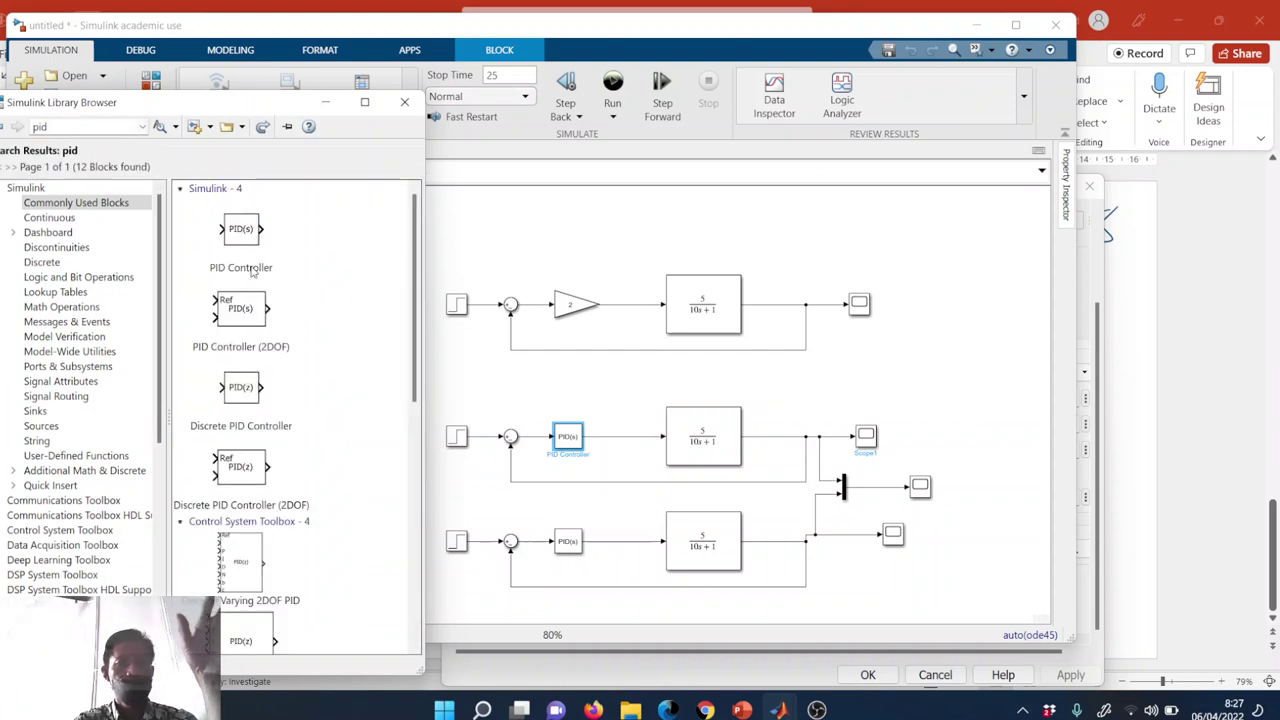
pyautogui.scroll(-1, 285, 272)
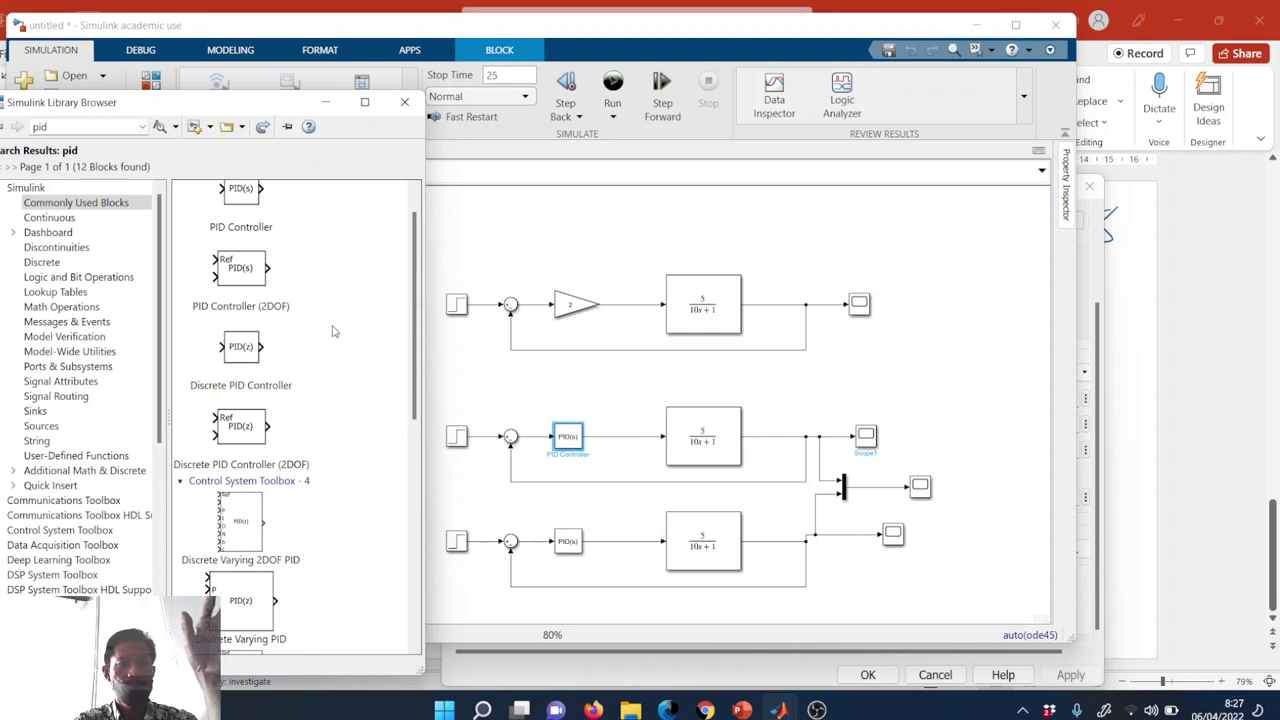
pyautogui.scroll(-5, 334, 332)
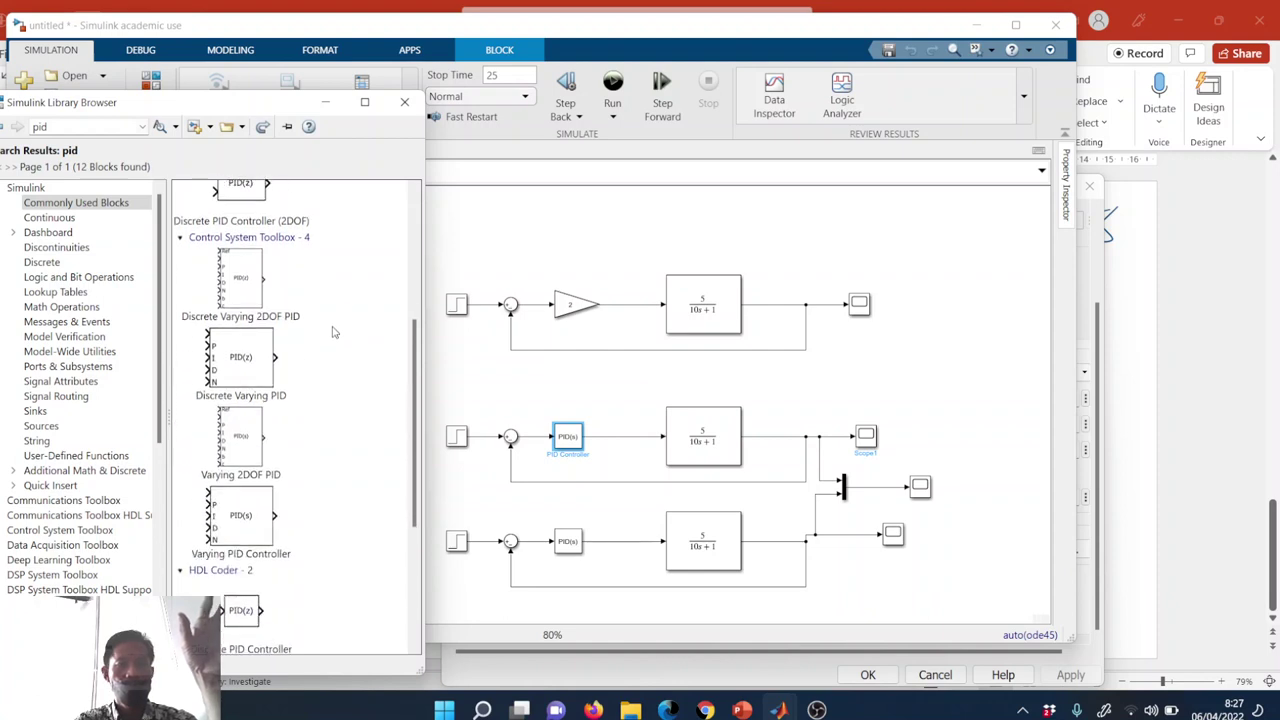
pyautogui.scroll(-1, 334, 331)
pyautogui.scroll(-5, 334, 330)
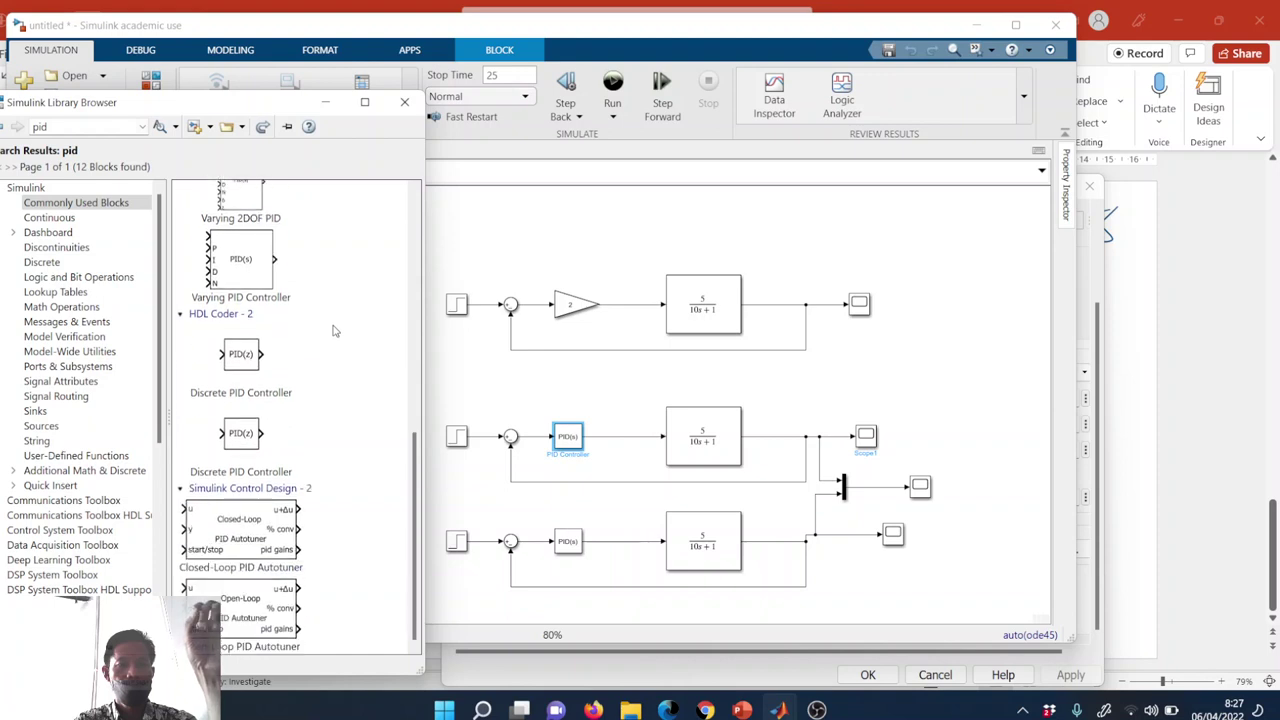
pyautogui.scroll(9, 334, 330)
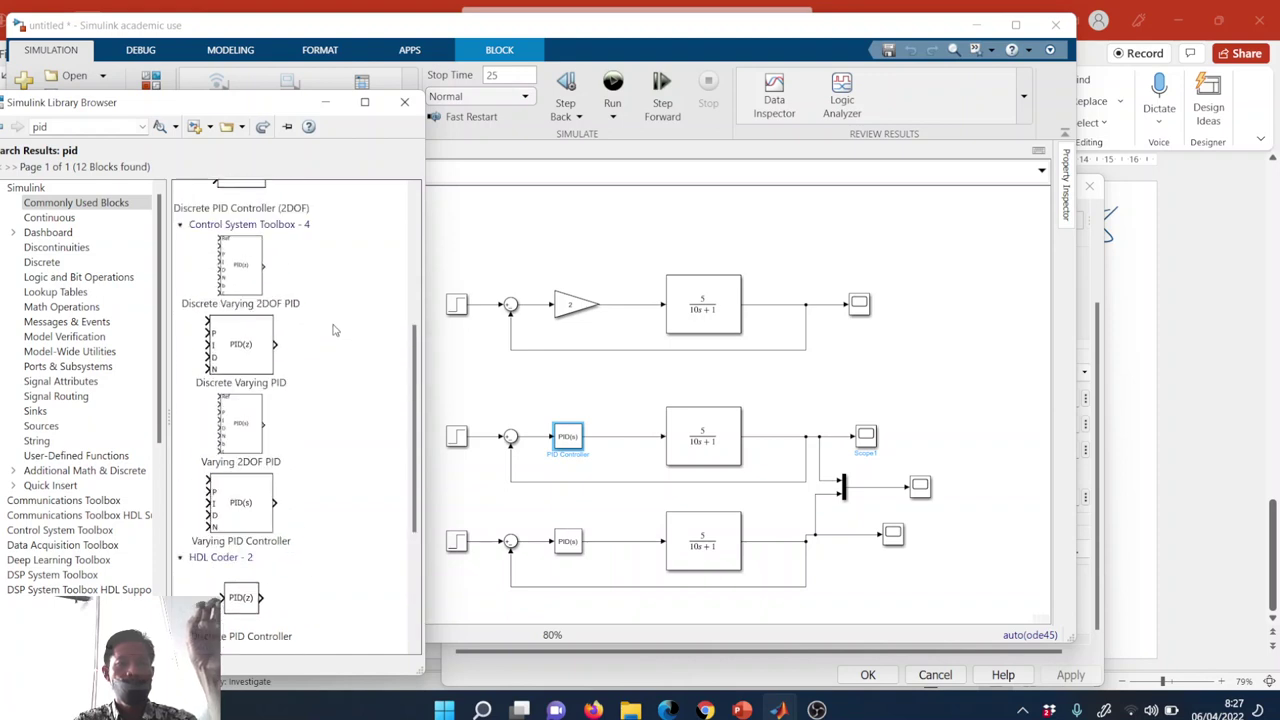
pyautogui.scroll(4, 334, 331)
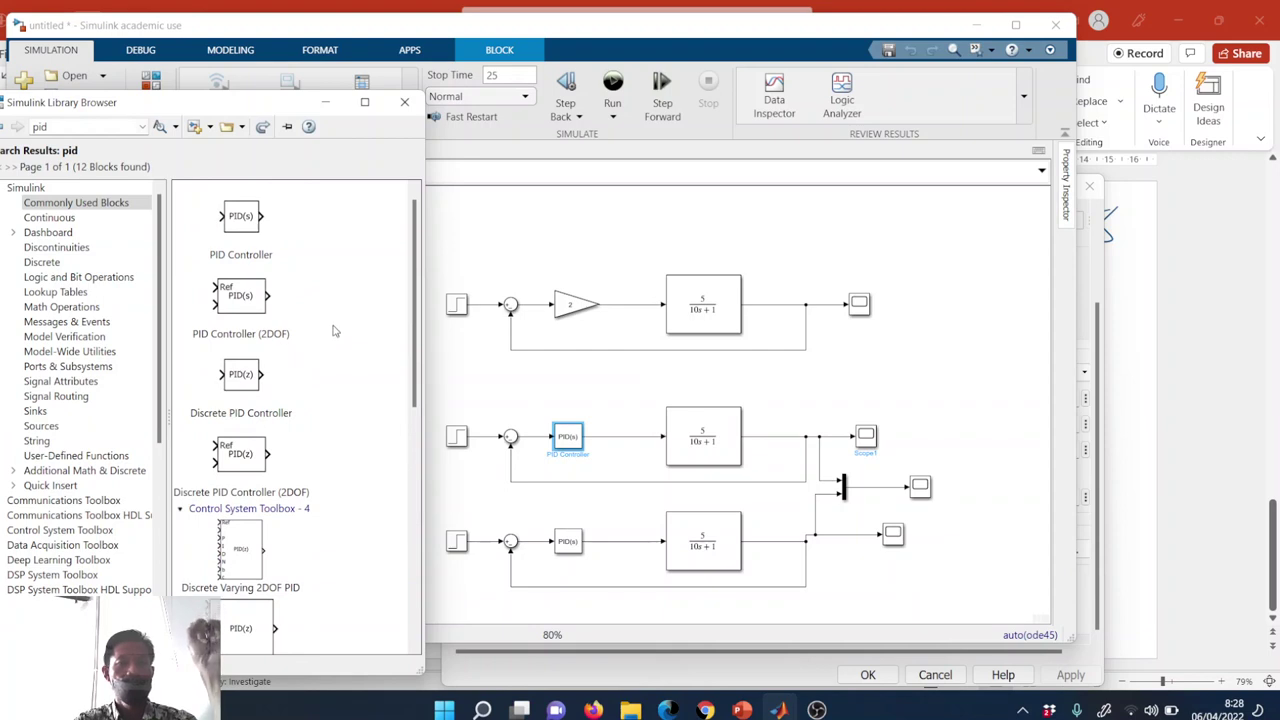
pyautogui.scroll(1, 335, 331)
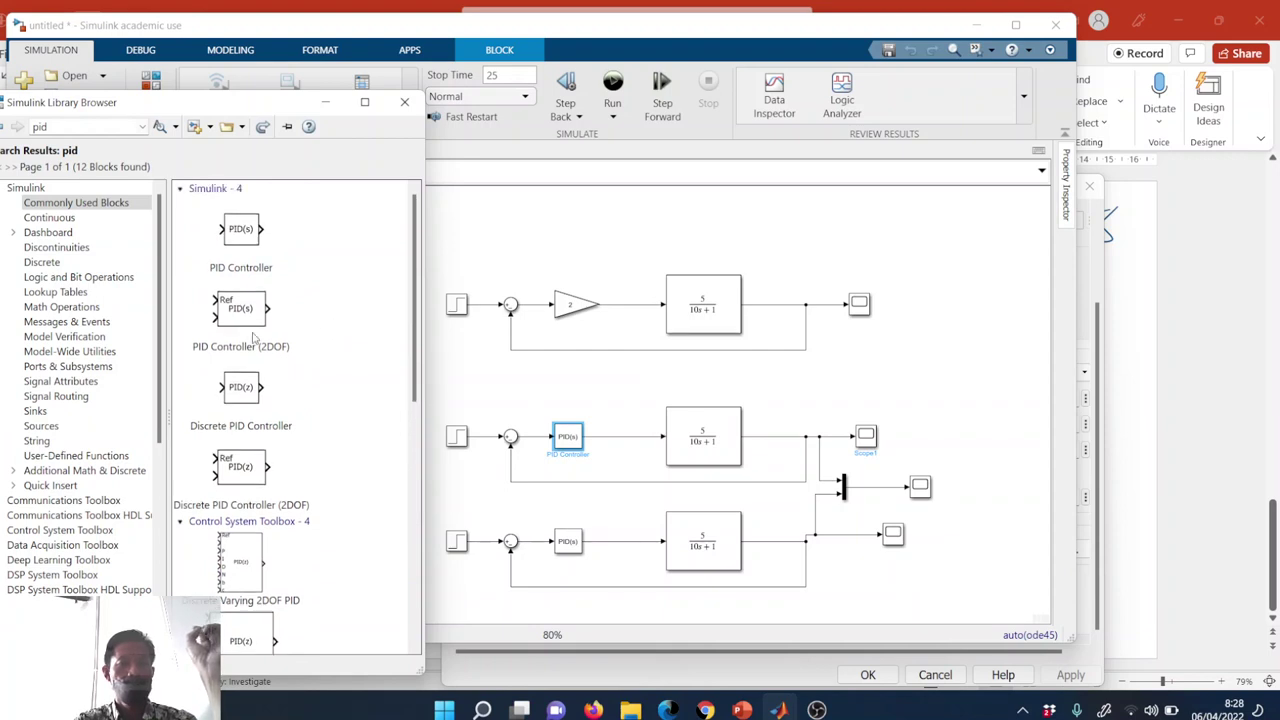
pyautogui.click(925, 368)
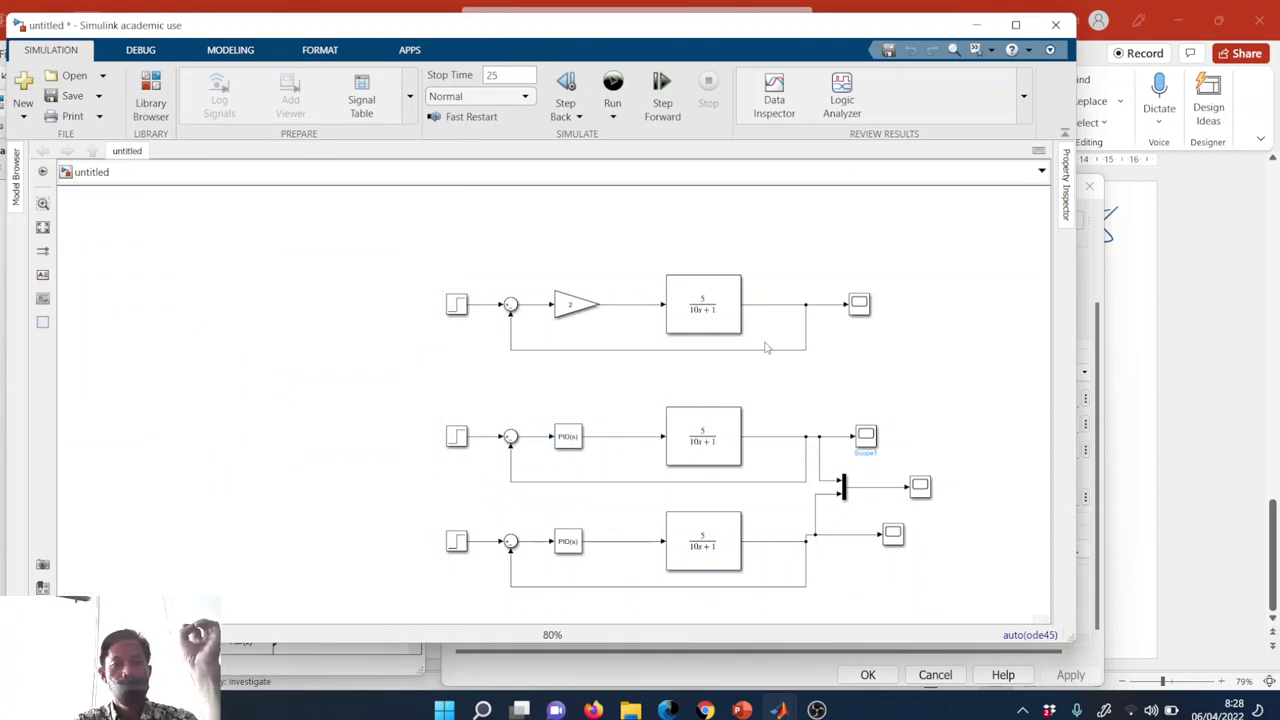
pyautogui.click(155, 88)
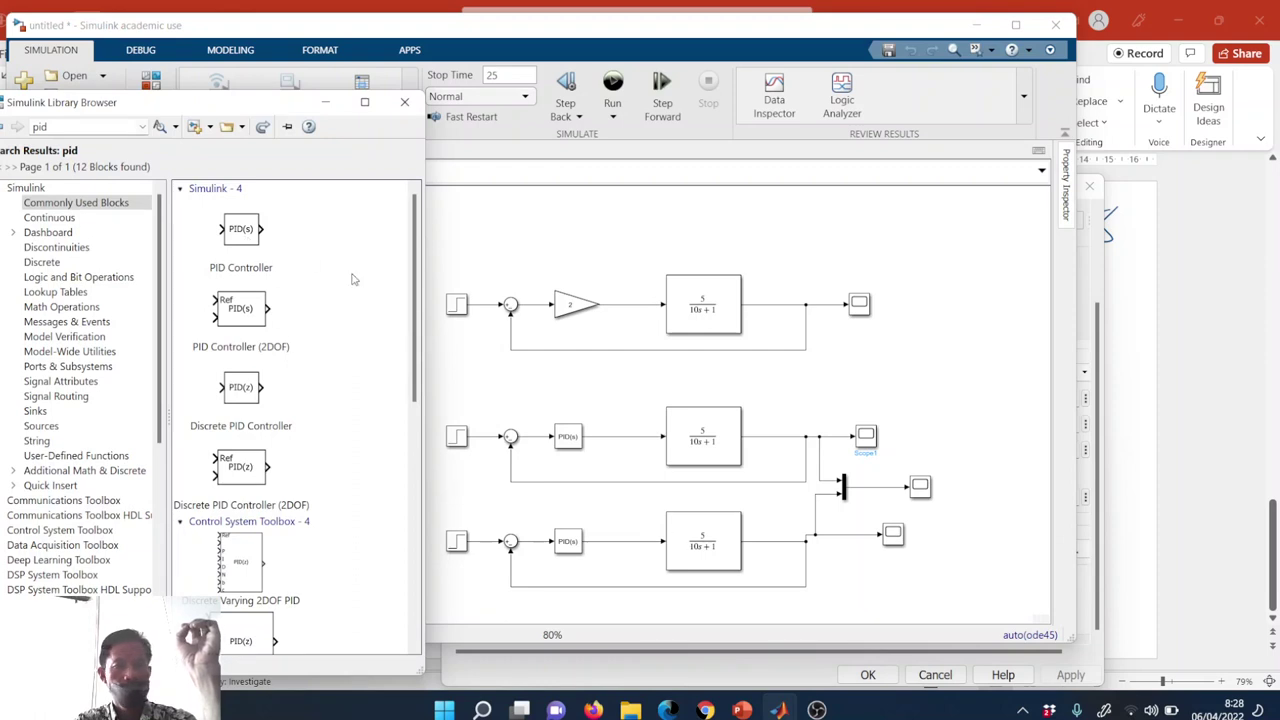
# - Change the lowest loop's controller type to PD and accept the block parameters
pyautogui.click(567, 545)
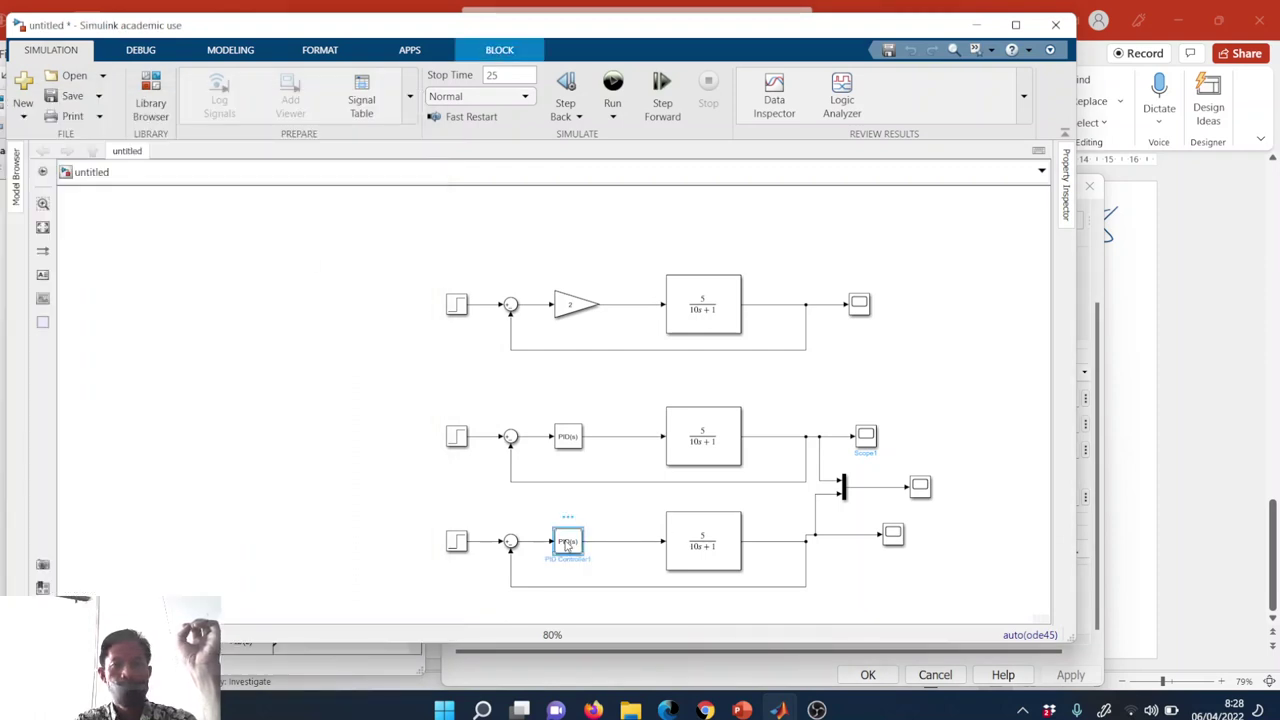
pyautogui.doubleClick(567, 543)
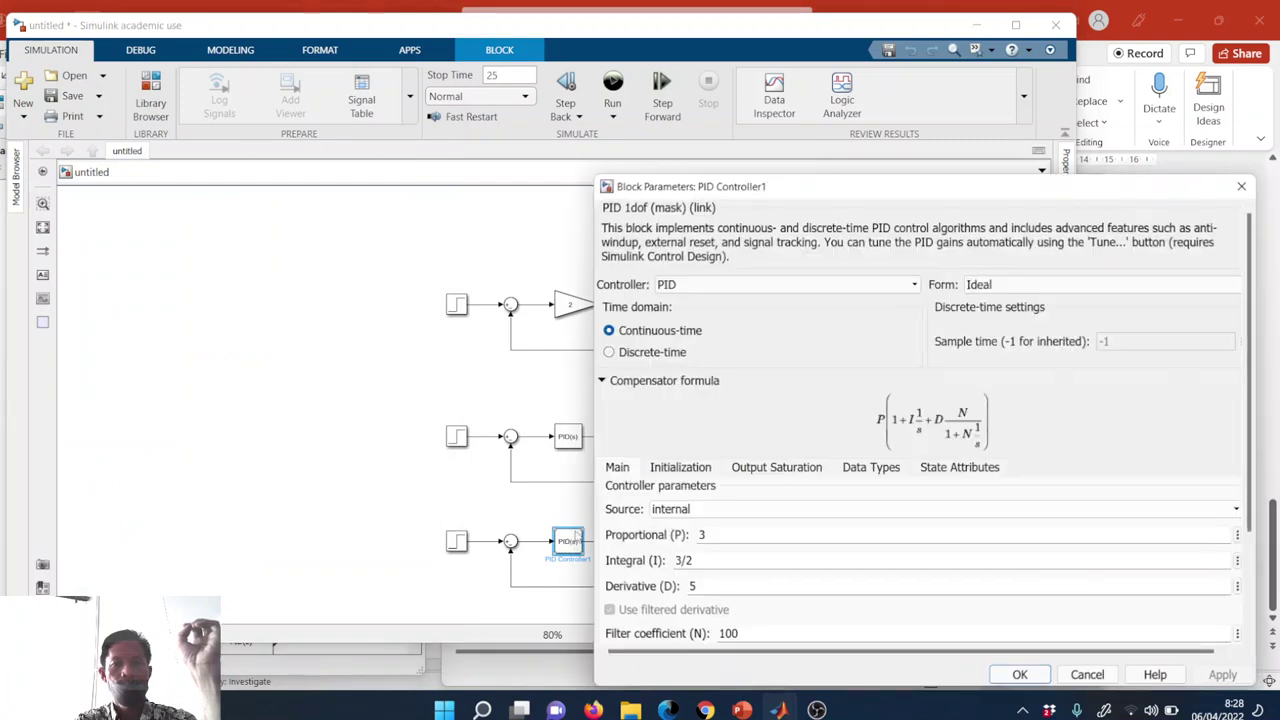
pyautogui.moveTo(981, 196); pyautogui.dragTo(747, 127)
pyautogui.click(597, 215)
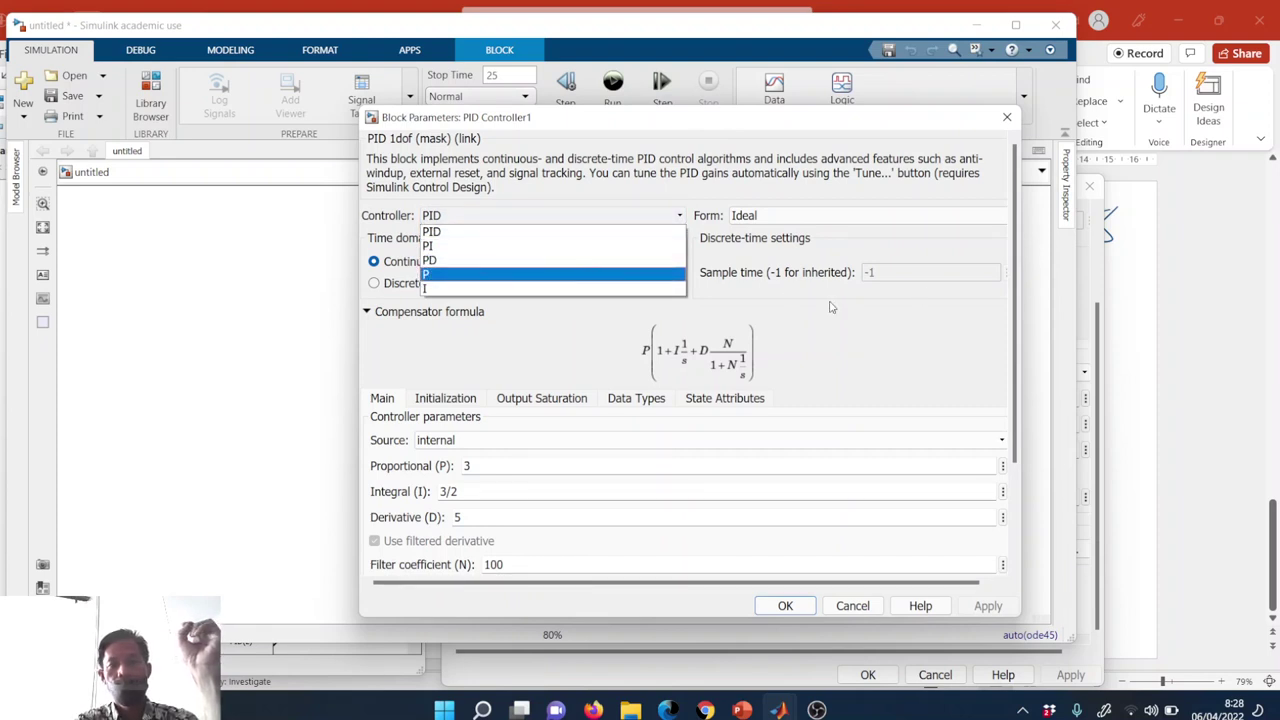
pyautogui.click(881, 347)
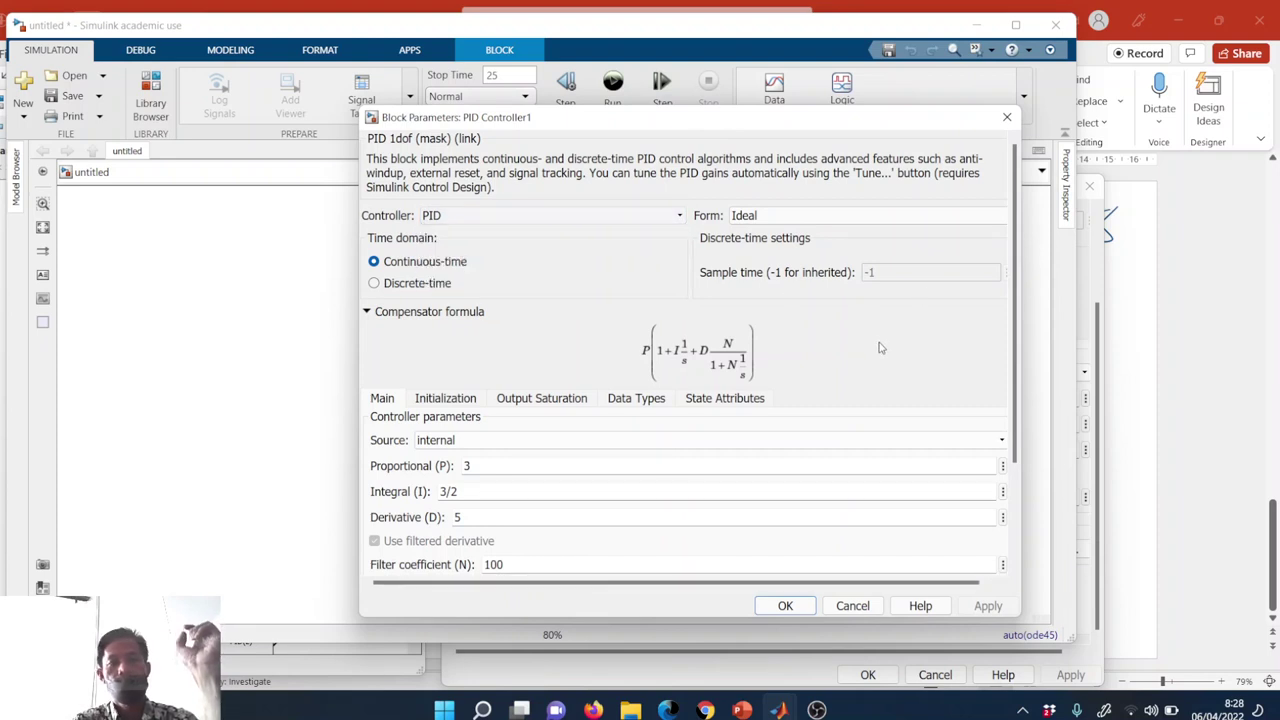
pyautogui.click(601, 215)
pyautogui.click(462, 257)
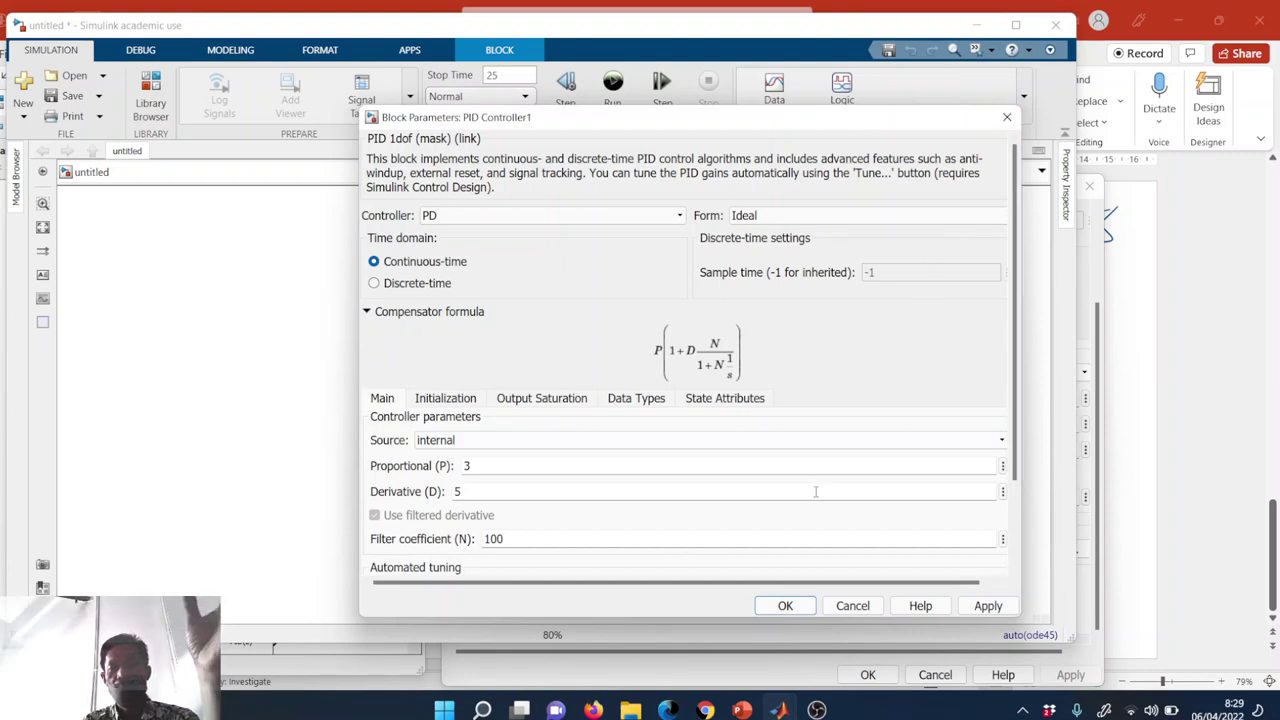
pyautogui.click(788, 609)
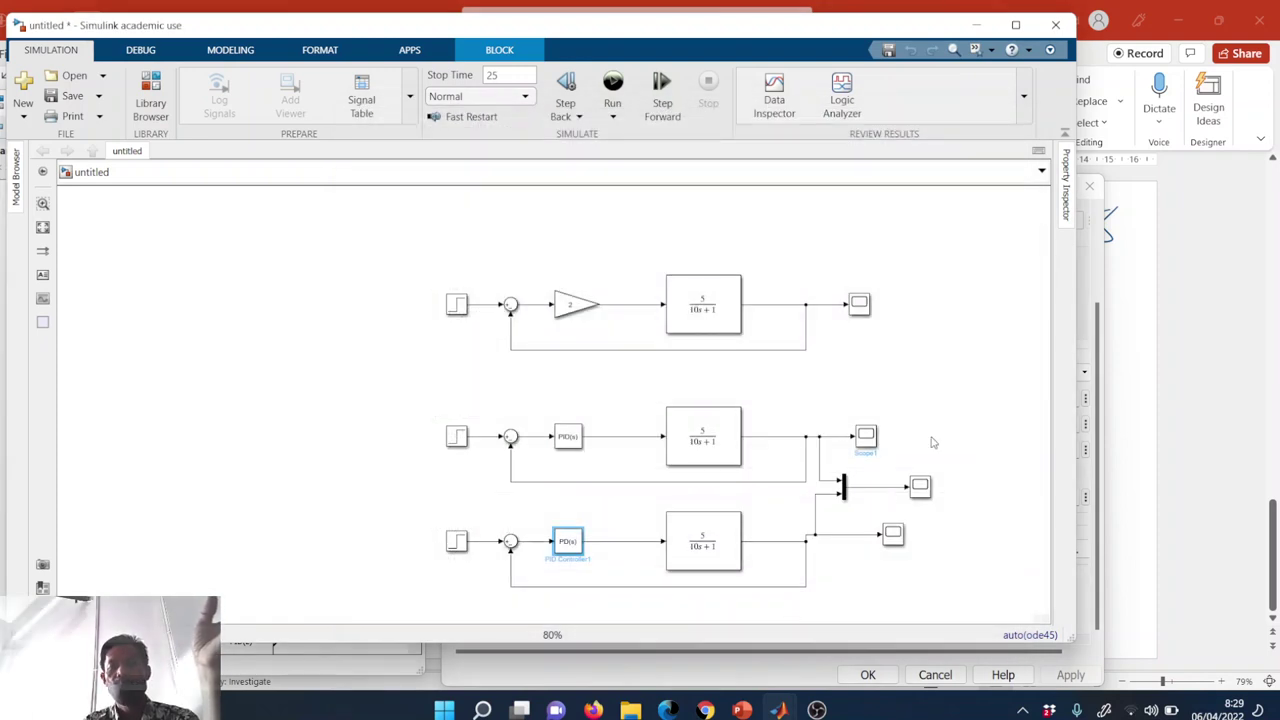
pyautogui.click(943, 404)
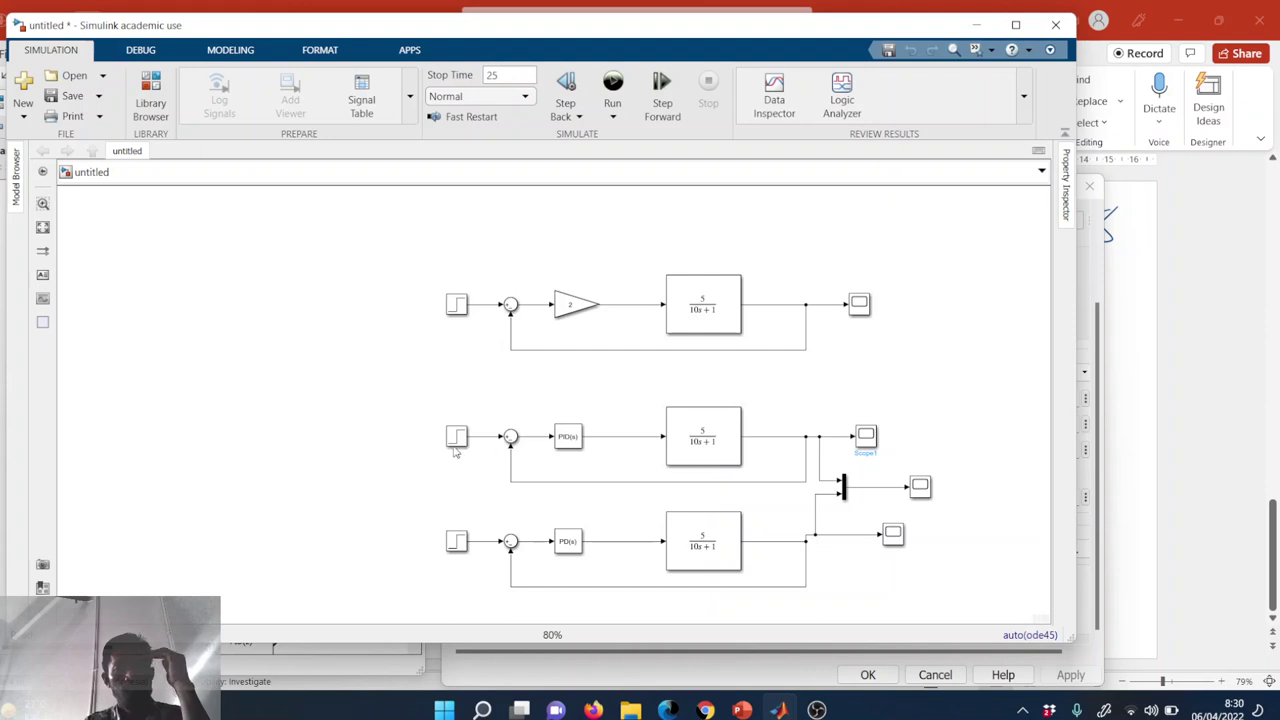
# - Move the middle loop's step source and sum block farther left of its PID controller, checking that loop's scope in between
pyautogui.moveTo(455, 447); pyautogui.dragTo(310, 450)
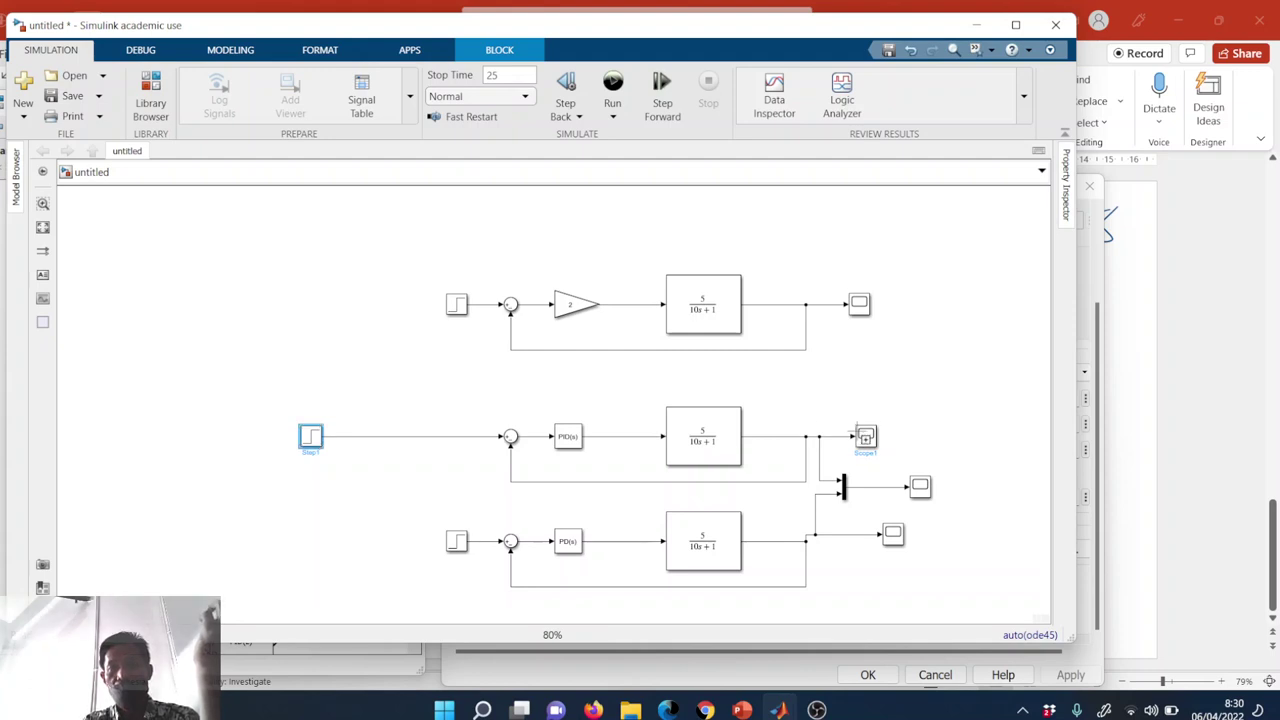
pyautogui.doubleClick(866, 440)
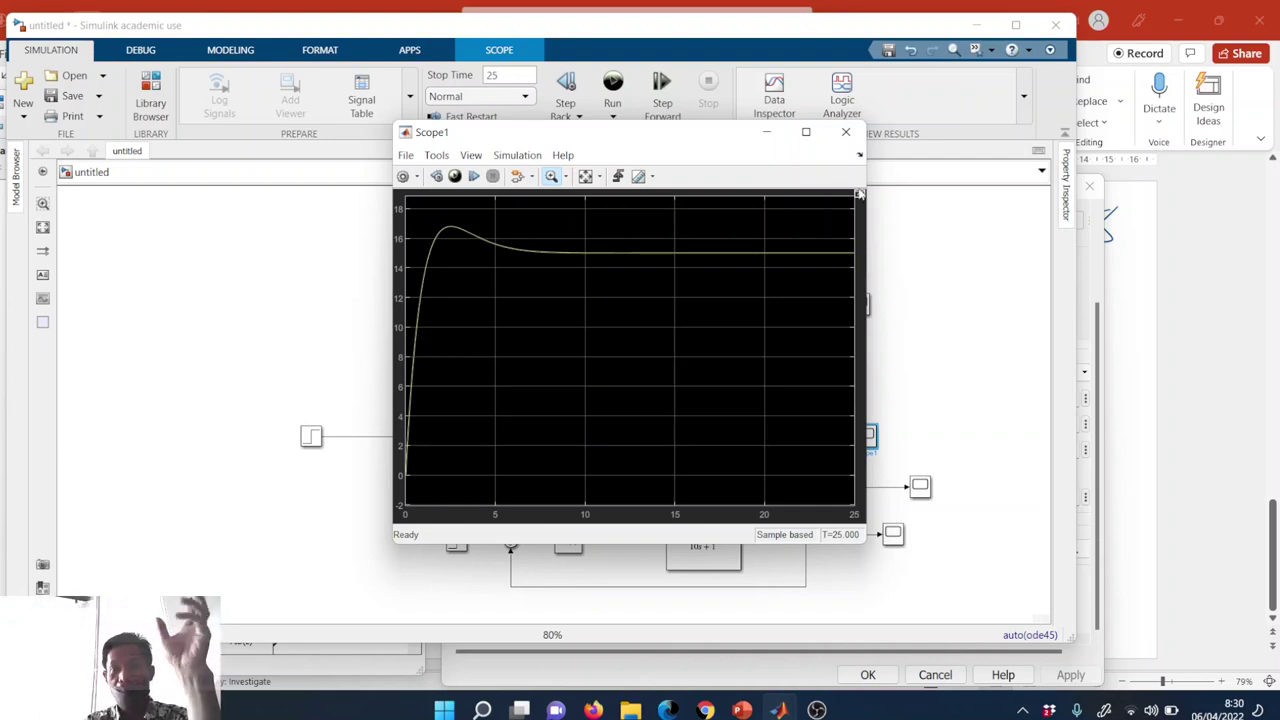
pyautogui.click(846, 134)
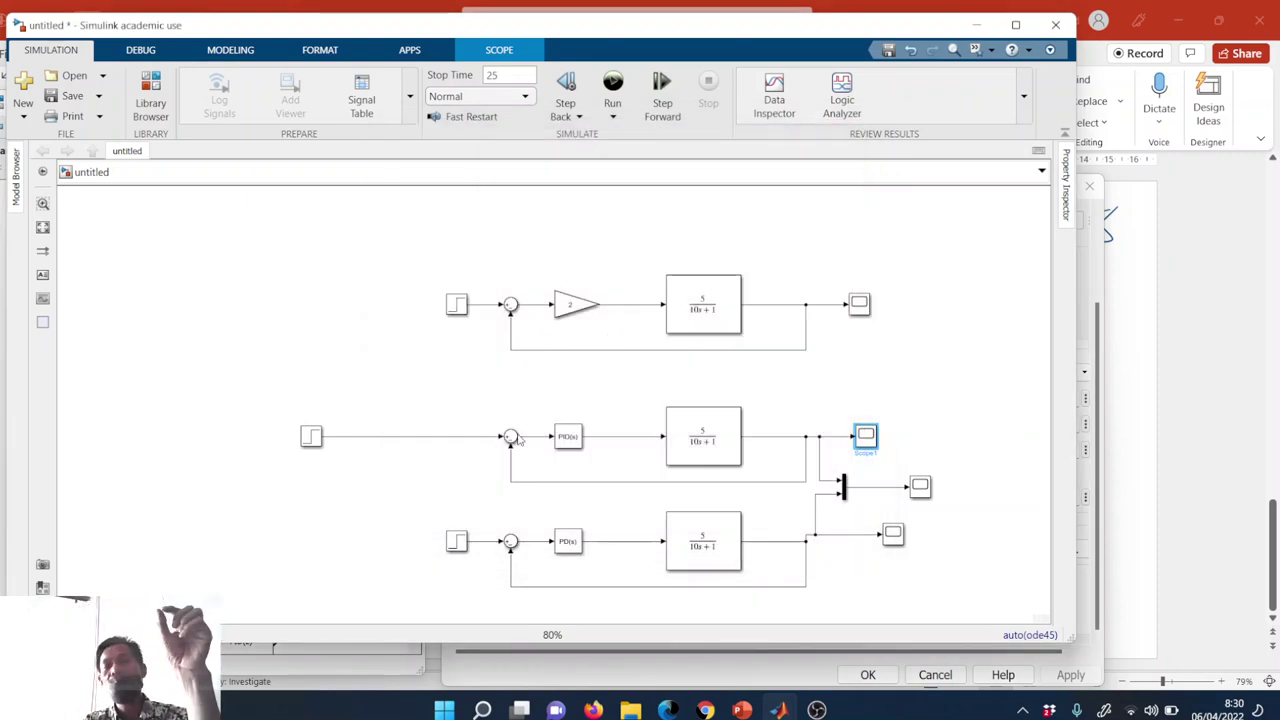
pyautogui.moveTo(509, 446); pyautogui.dragTo(427, 448)
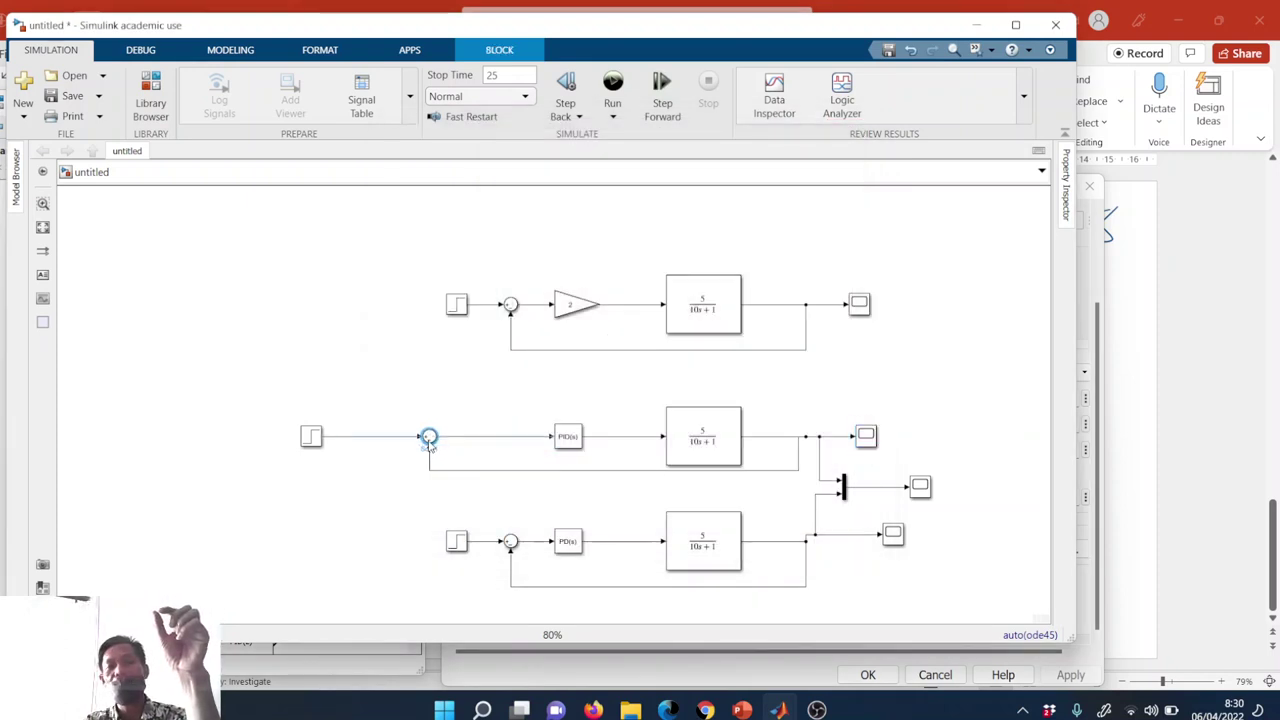